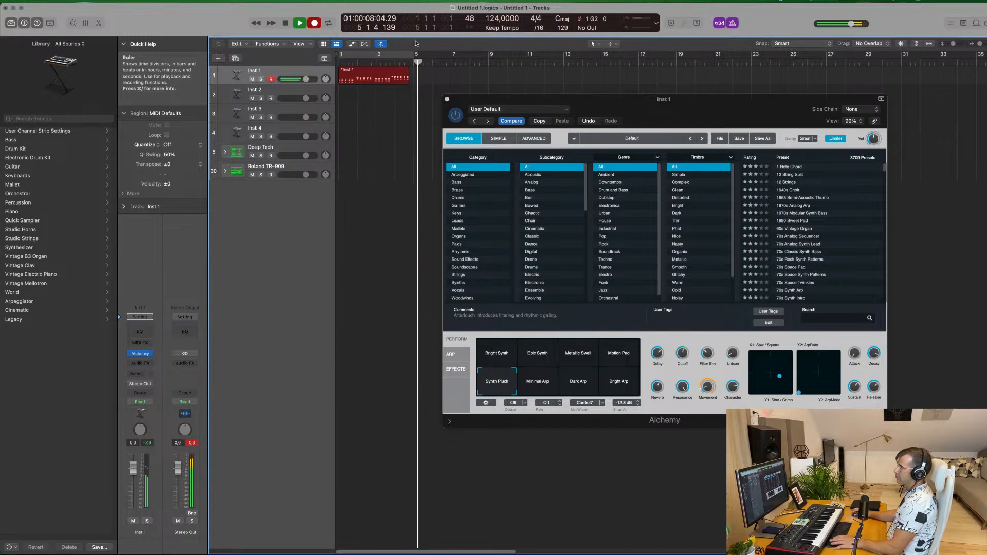
Stop the recording, open the Inst 1 region in the Piano Roll and quantize all its notes to 1/16 Note.
key(space)
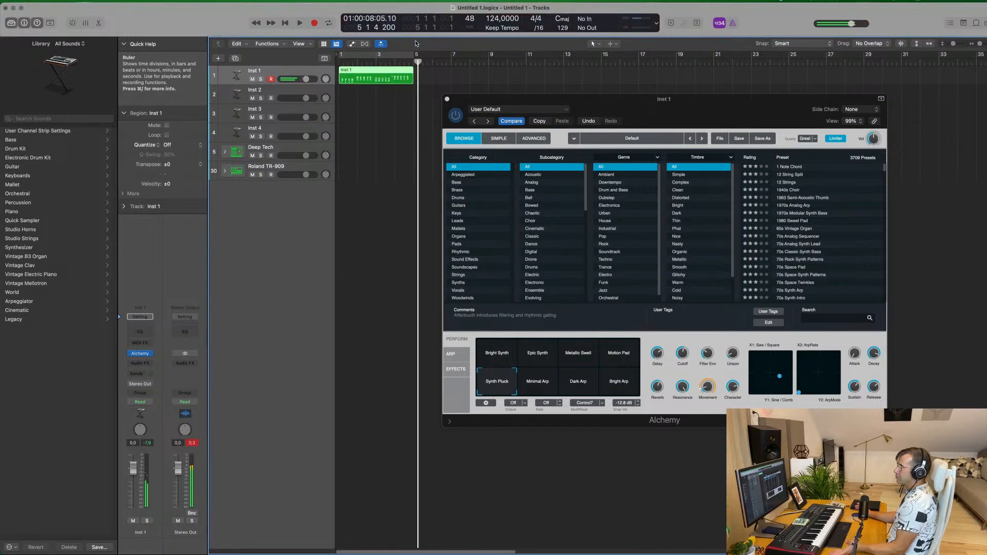
double_click(363, 70)
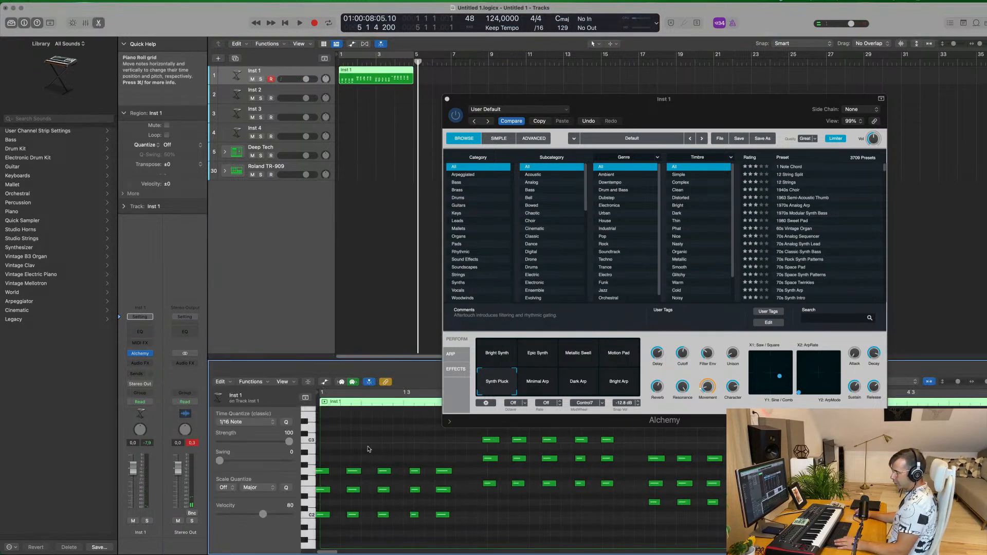
key(super+a)
key(q)
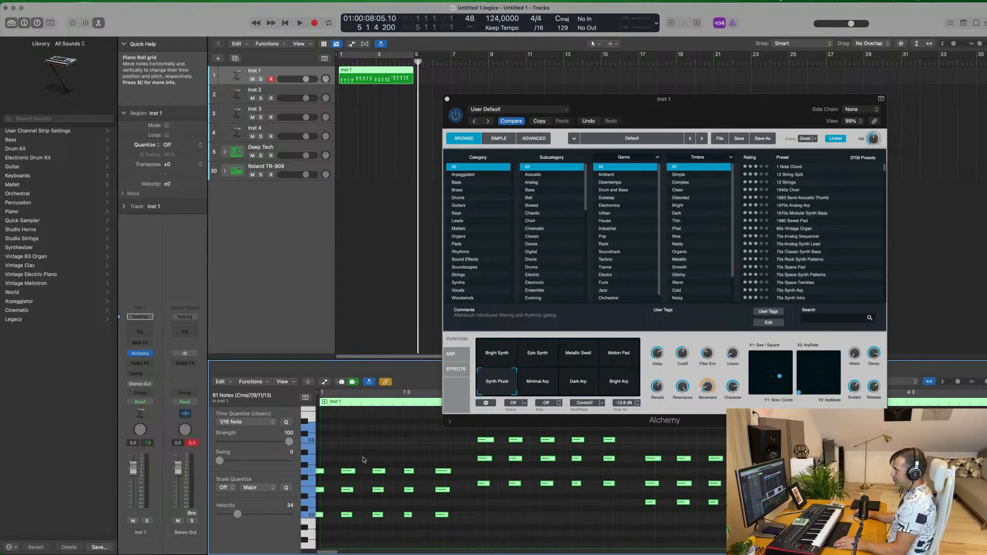
Shift all notes of the Inst 1 region slightly to the right so the first chord starts at bar 1.
drag(323, 474, 329, 474)
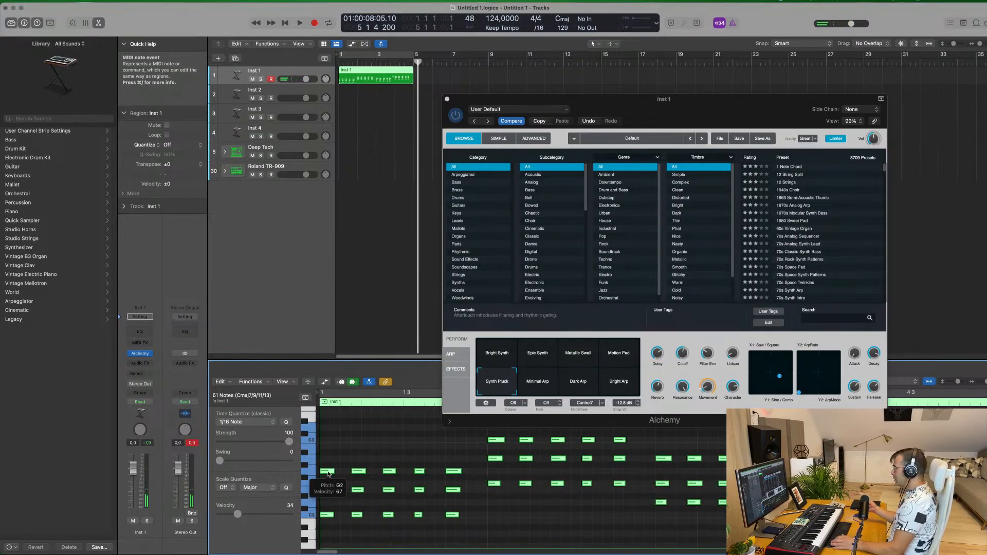
click(414, 450)
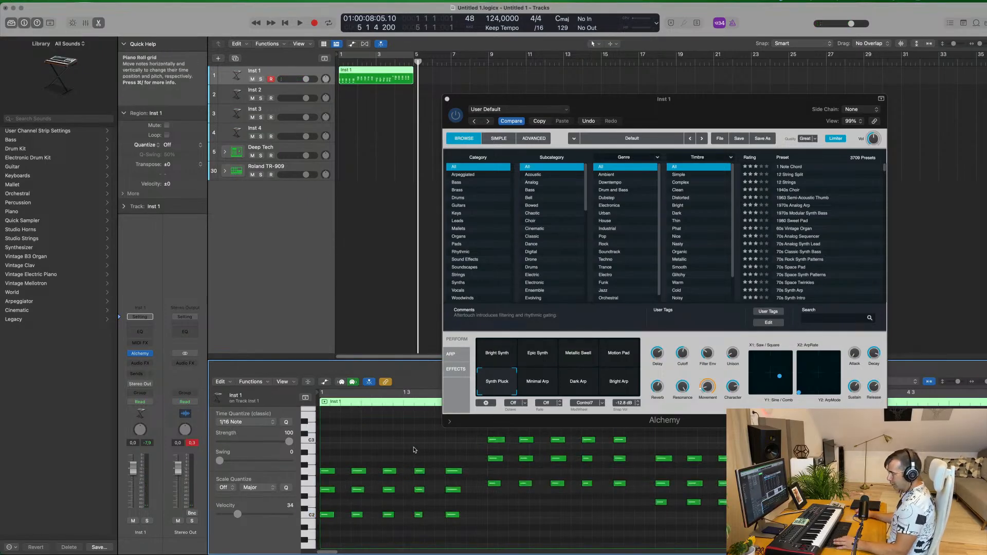
key(super+a)
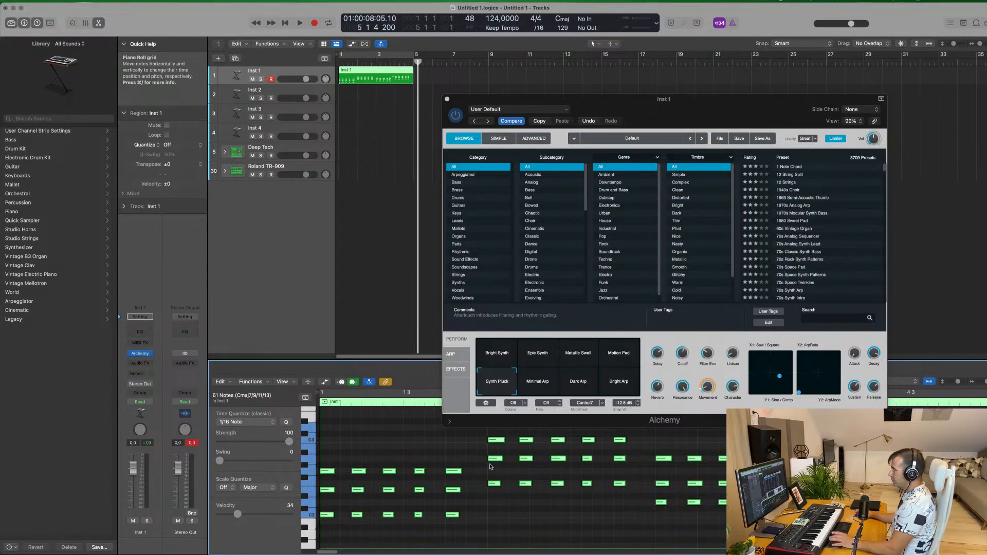
click(414, 441)
Move the Alchemy window clear of the tracks, and loop playback over the recorded four-bar Inst 1 region.
drag(740, 106, 478, 128)
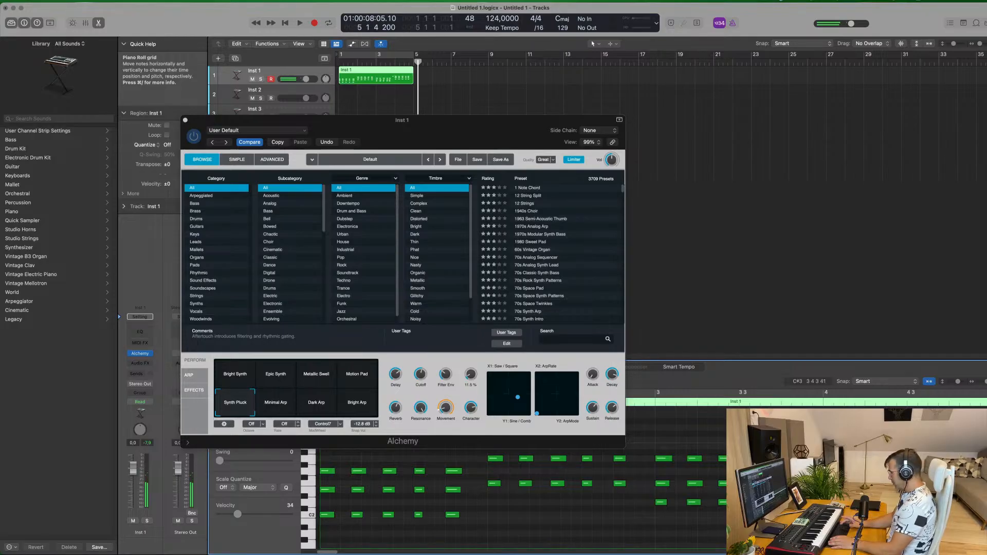
drag(321, 113, 646, 115)
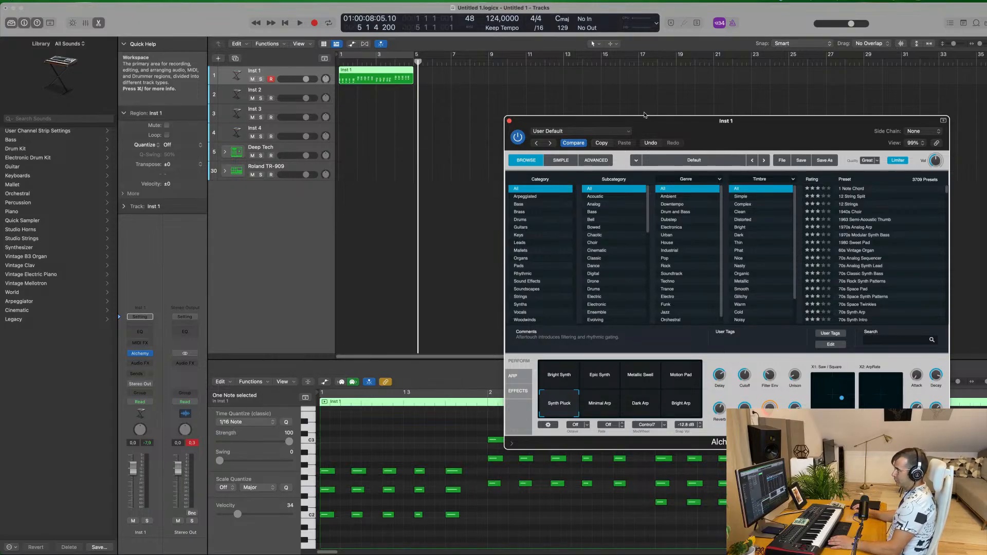
click(379, 125)
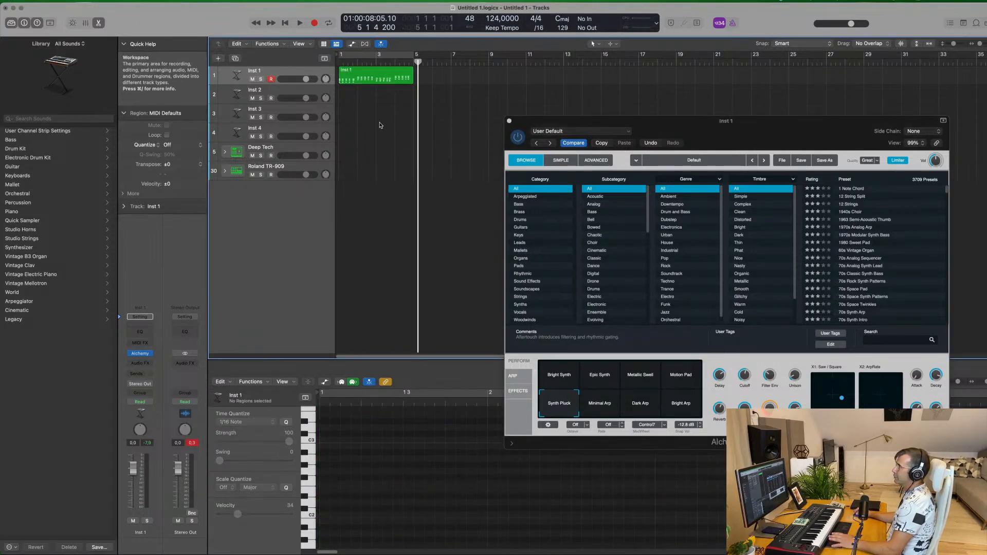
key(space)
key(space)
click(388, 58)
key(space)
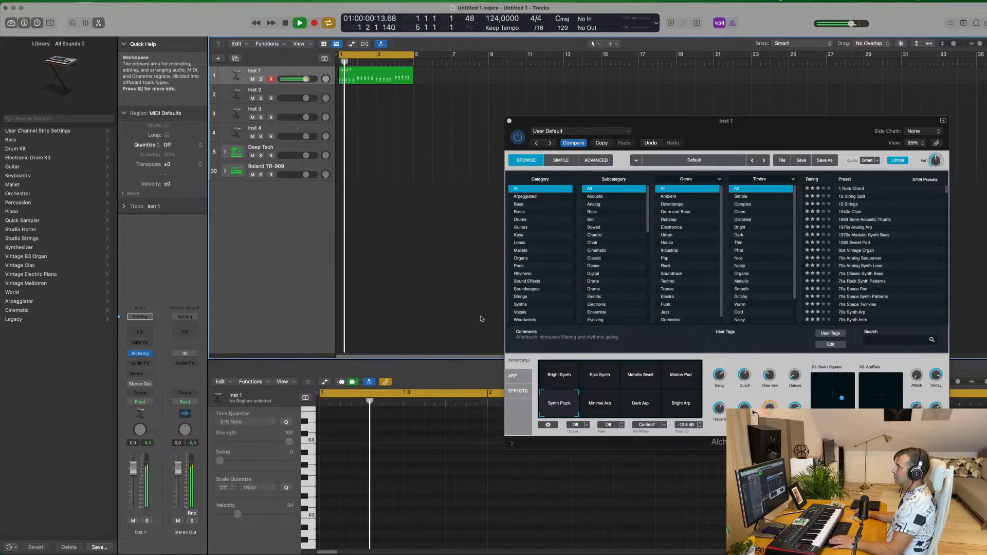
drag(568, 123, 703, 70)
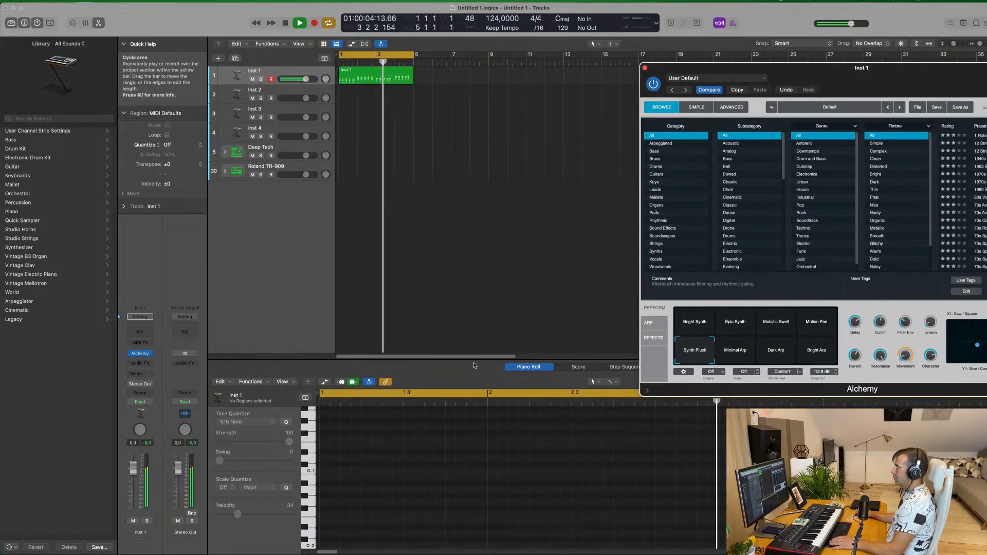
key(space)
Examine the Inst 1 region's chords in the Piano Roll while playing the loop back.
click(393, 77)
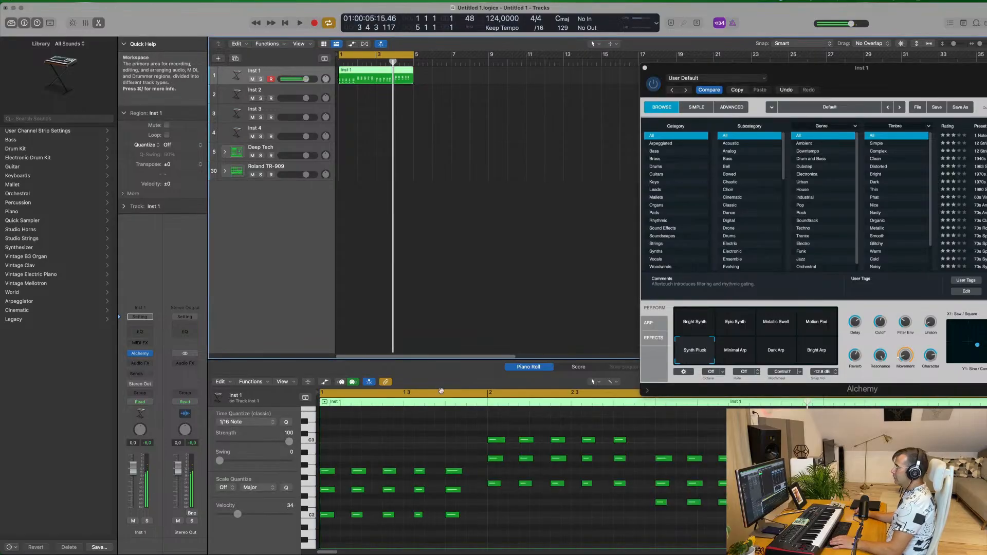
key(space)
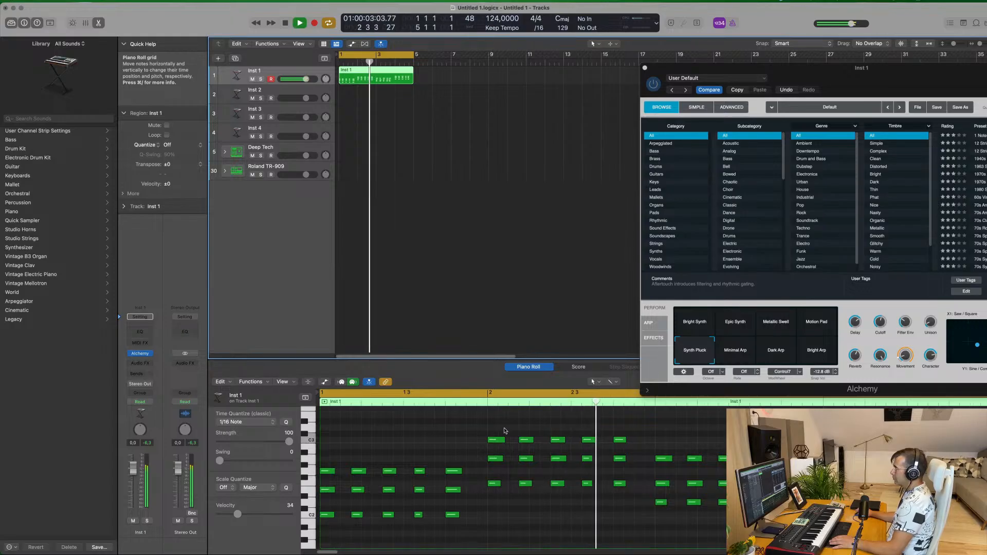
key(space)
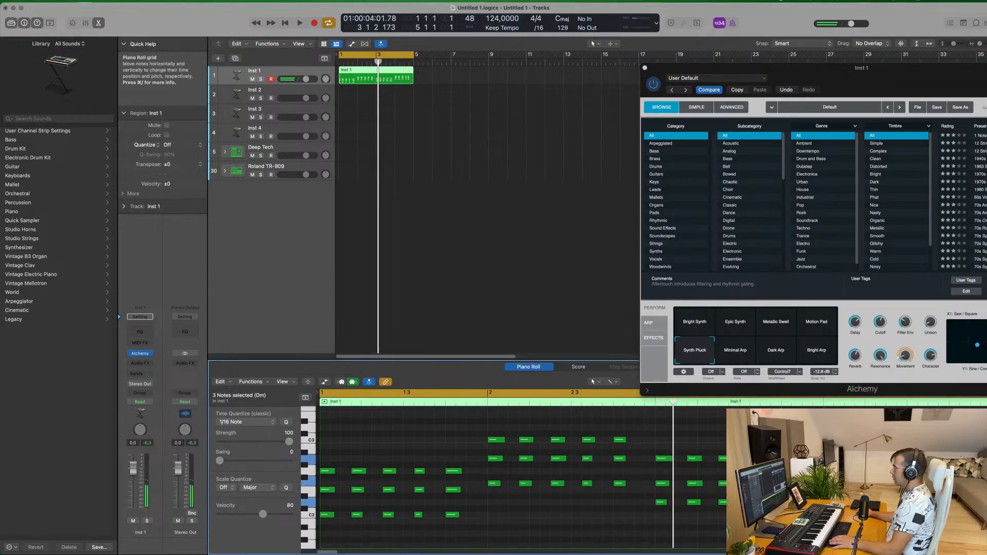
scroll(651, 478, right, 3)
drag(763, 420, 787, 478)
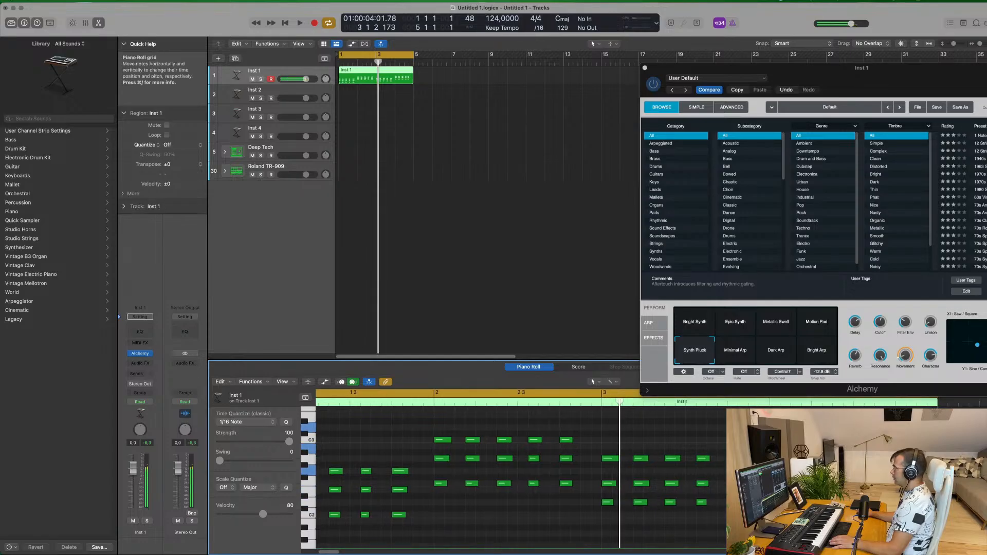
scroll(513, 479, up, 3)
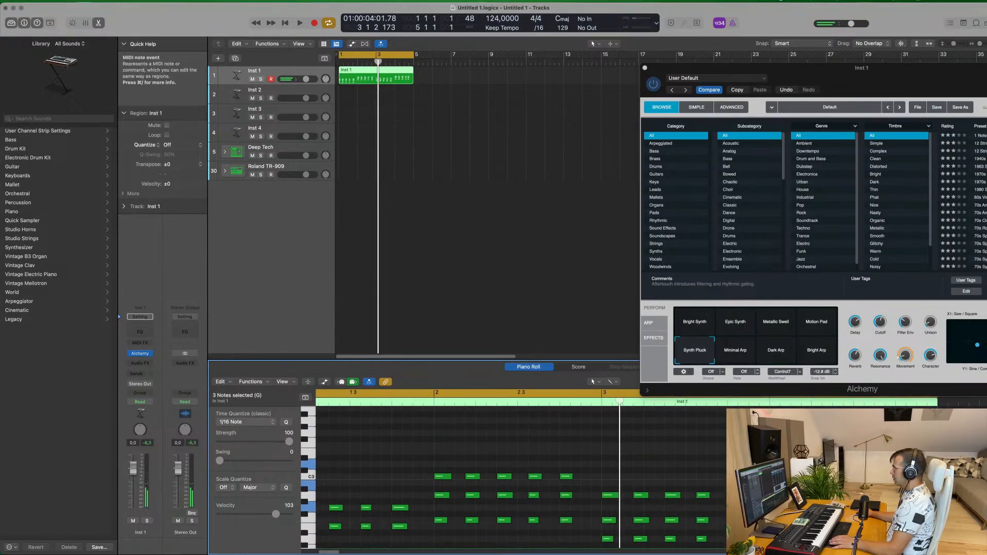
key(space)
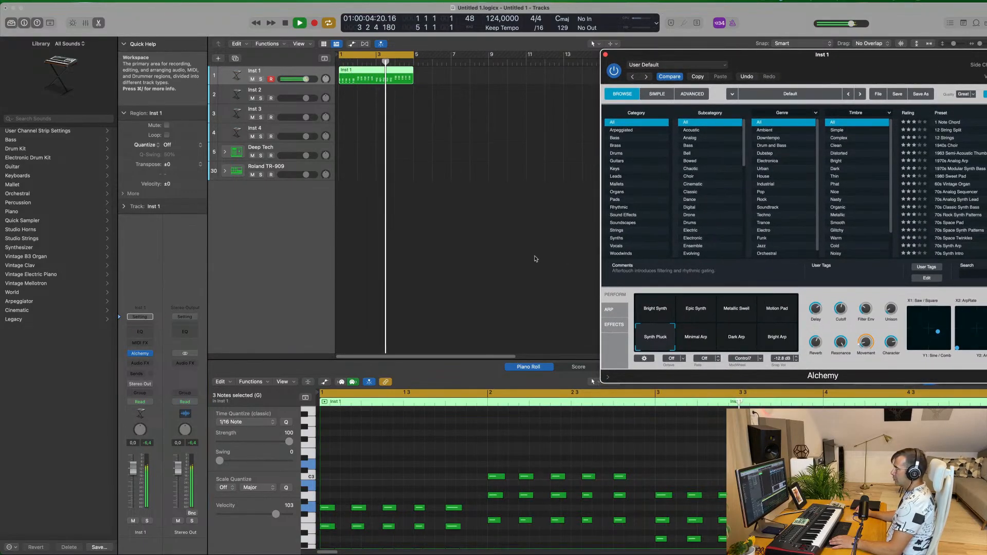
drag(837, 64, 631, 91)
key(space)
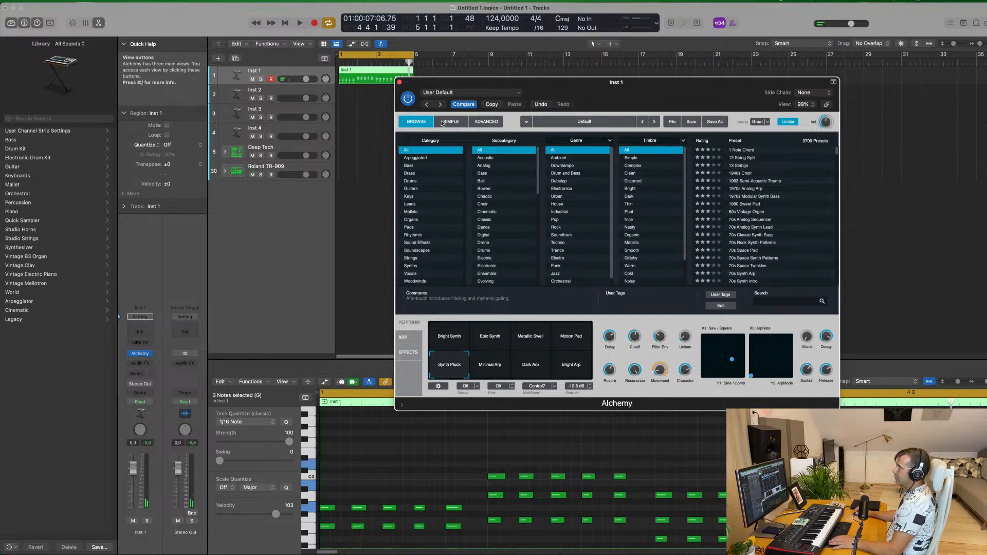
Filter the Alchemy presets to the Leads category and increase the height of the Inst 1 track.
click(416, 205)
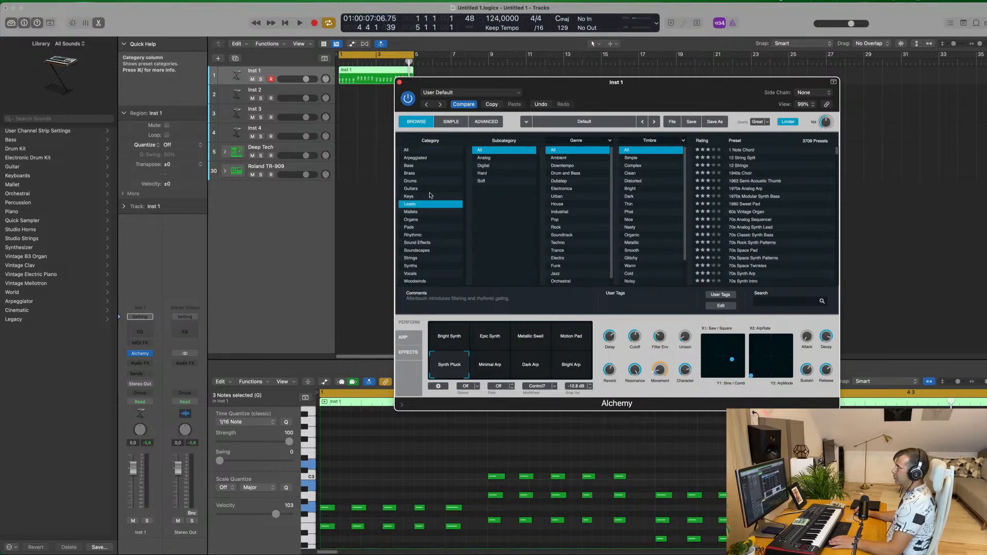
drag(551, 96, 643, 76)
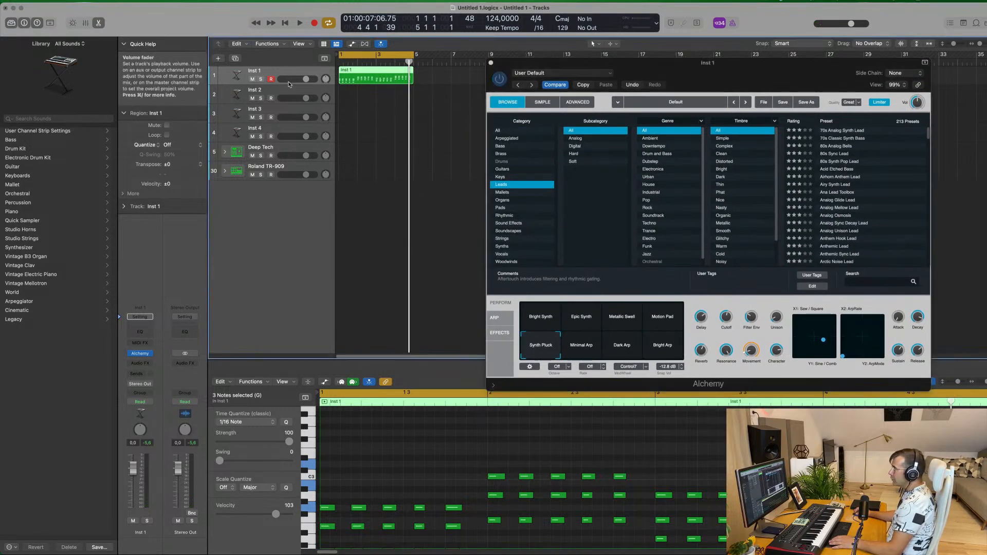
drag(288, 84, 289, 114)
Try the Revenge and Saw Wave Lead presets in Alchemy against the looping chords.
scroll(879, 206, down, 15)
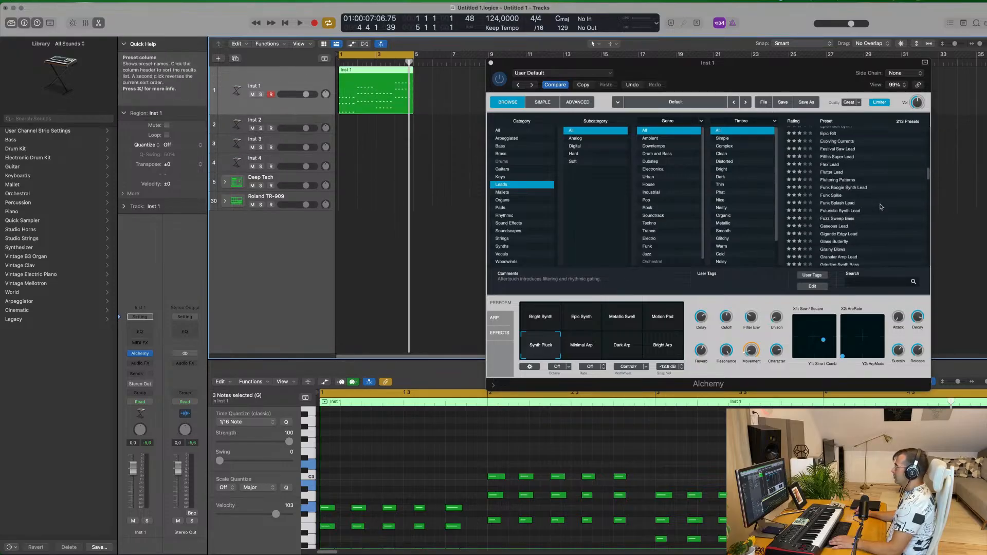
click(829, 214)
drag(788, 71, 755, 64)
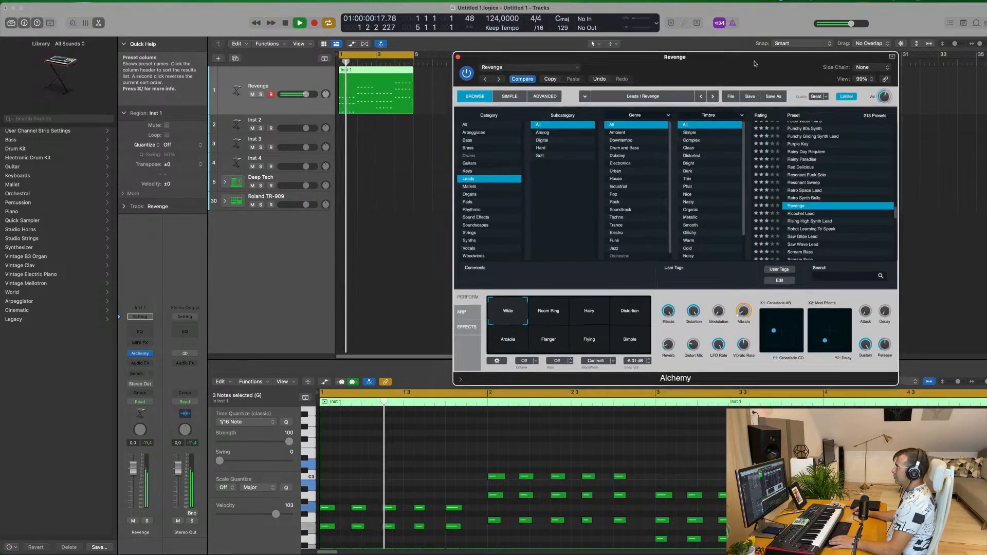
click(805, 213)
scroll(810, 208, down, 2)
click(809, 206)
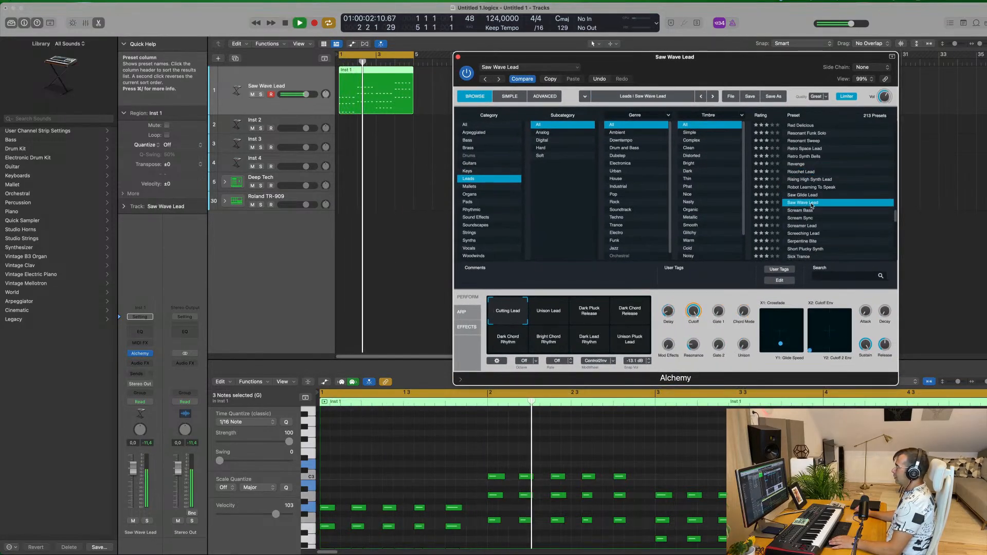
Load the Sizzle Oscillator lead preset on the first track and close the Alchemy window.
scroll(802, 216, down, 2)
click(798, 222)
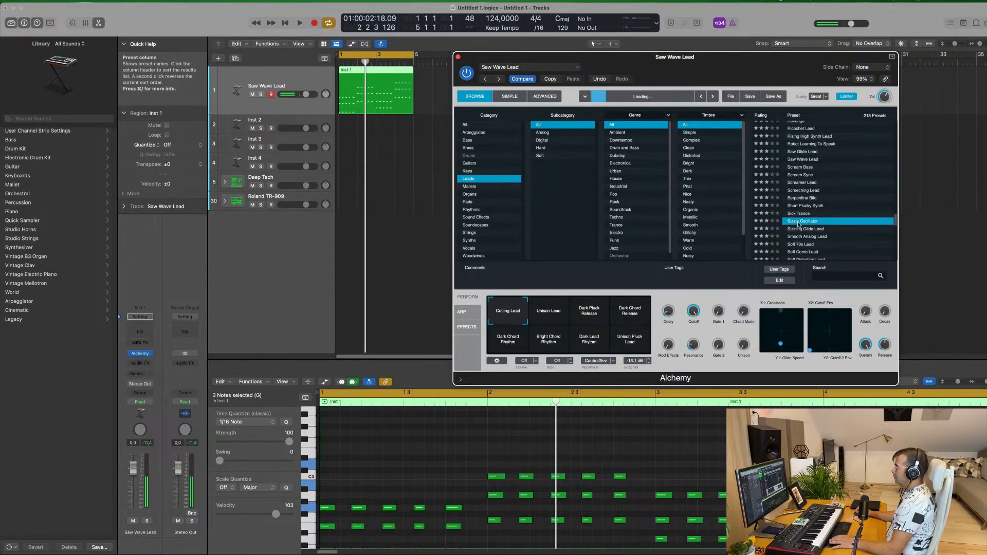
drag(682, 59, 684, 58)
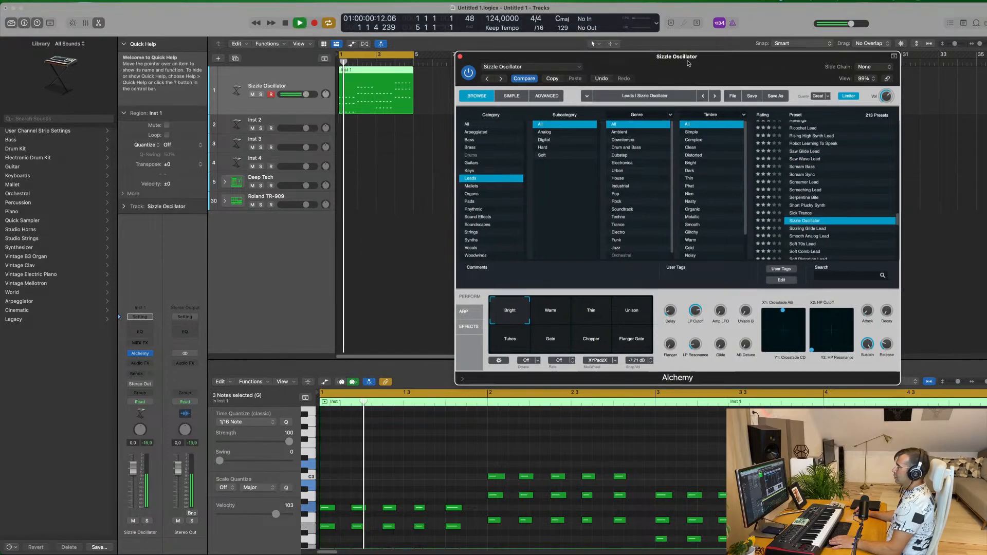
click(459, 56)
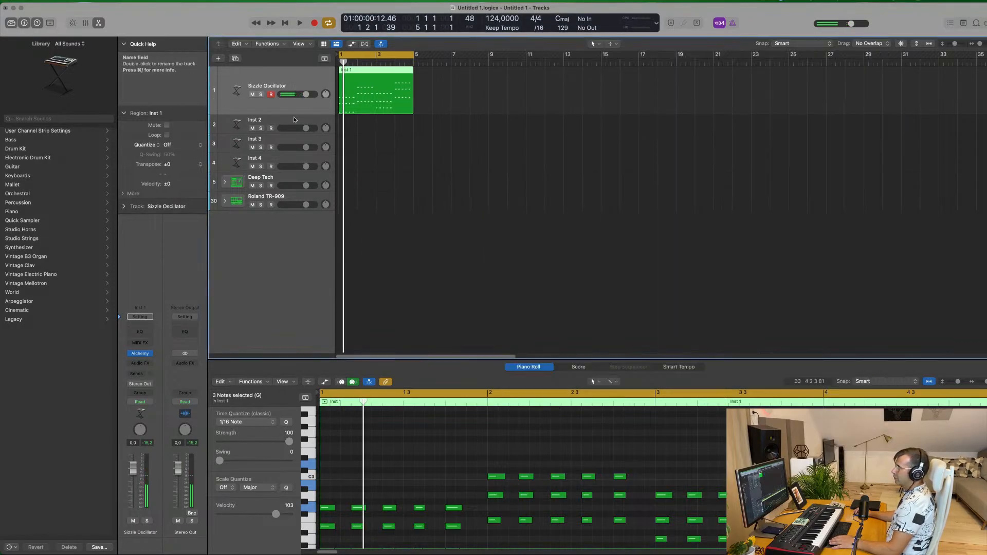
Duplicate the Sizzle Oscillator track and replace the duplicate's instrument with LennarDigital Sylenth1 in stereo.
click(236, 59)
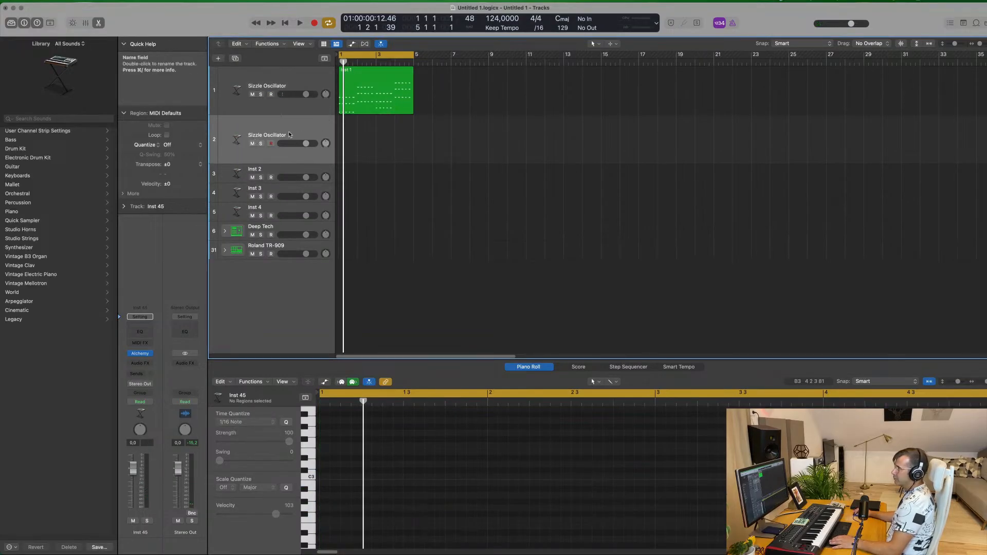
click(149, 353)
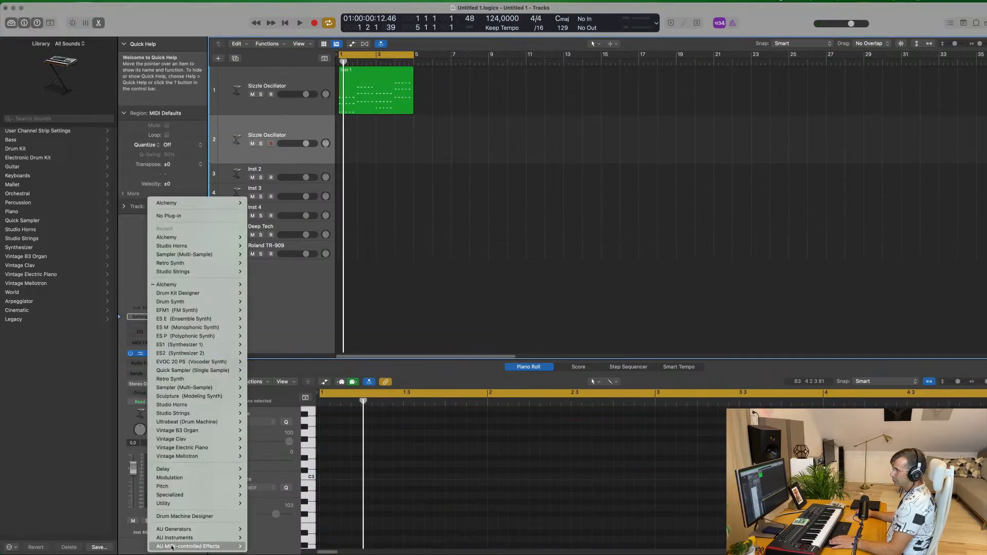
mouse_move(180, 538)
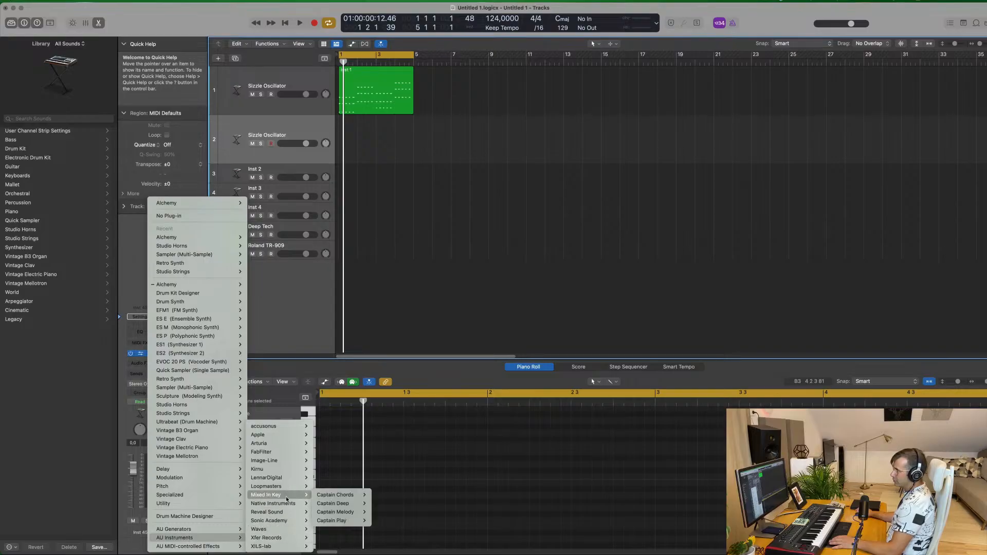
mouse_move(291, 478)
mouse_move(329, 477)
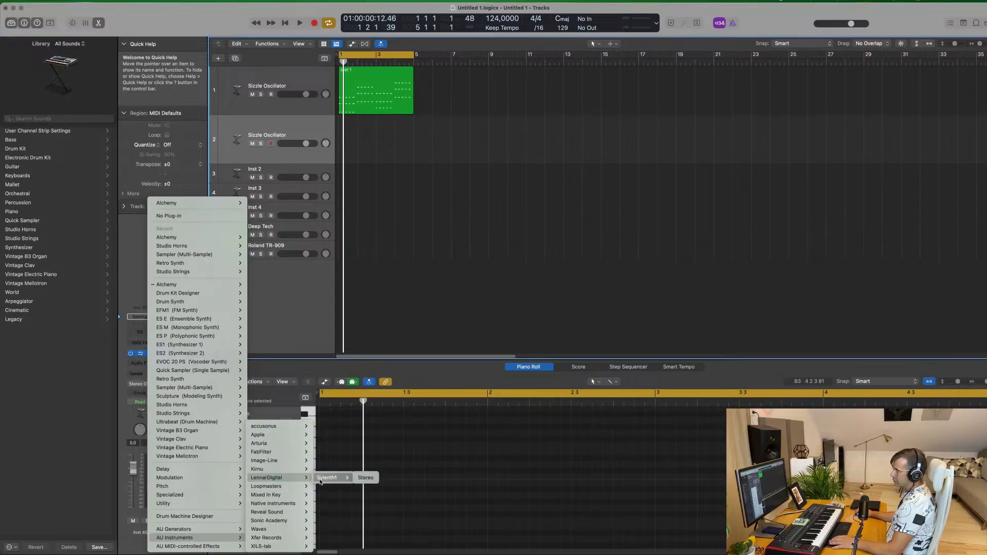
click(366, 478)
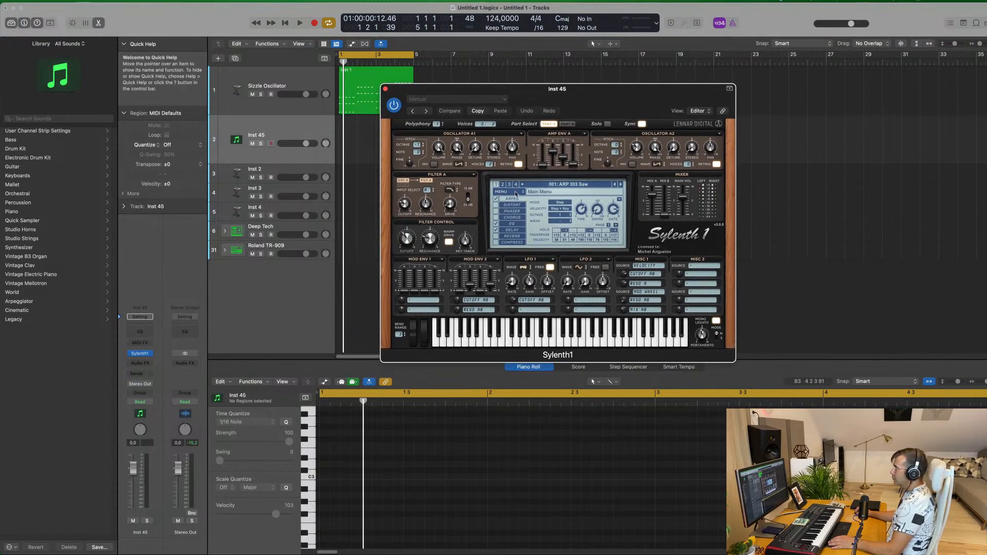
Load the factory bank Sylenth1 Definitive Collection in Sylenth1 and answer the update prompt.
click(516, 193)
mouse_move(519, 205)
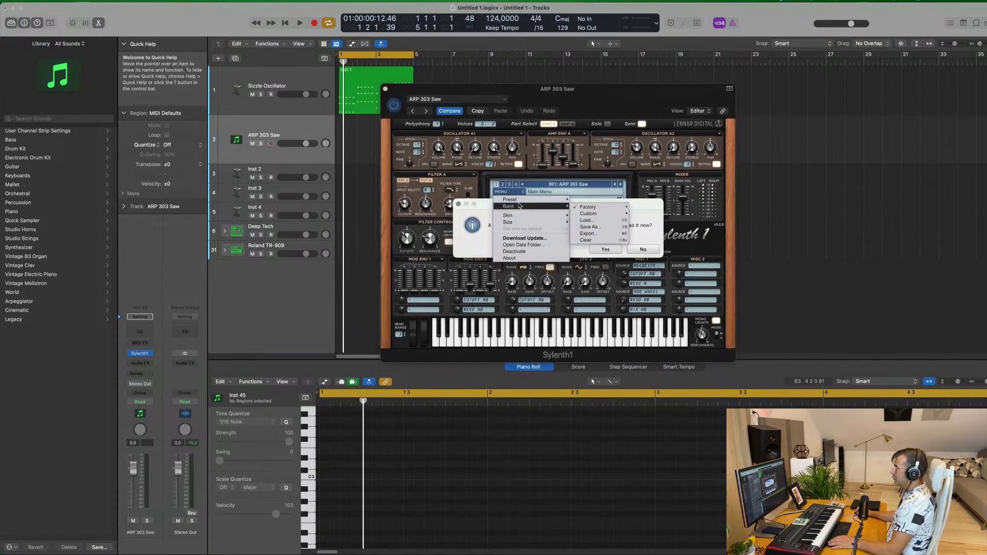
mouse_move(590, 208)
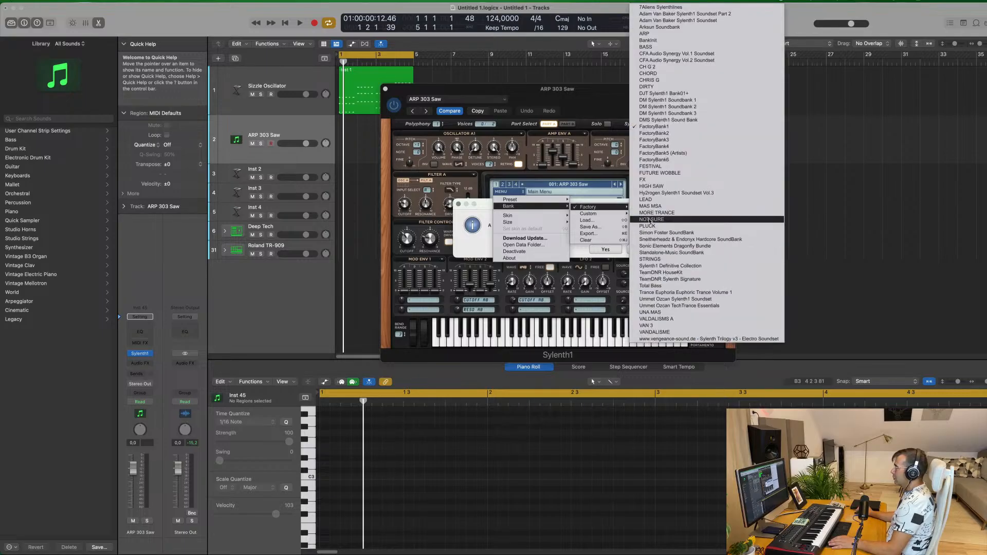
click(668, 266)
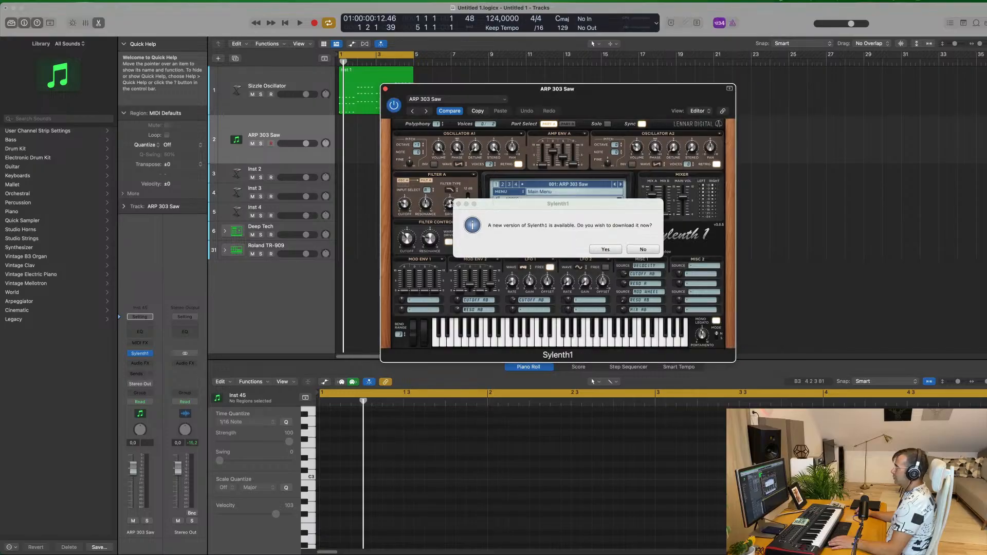
click(615, 251)
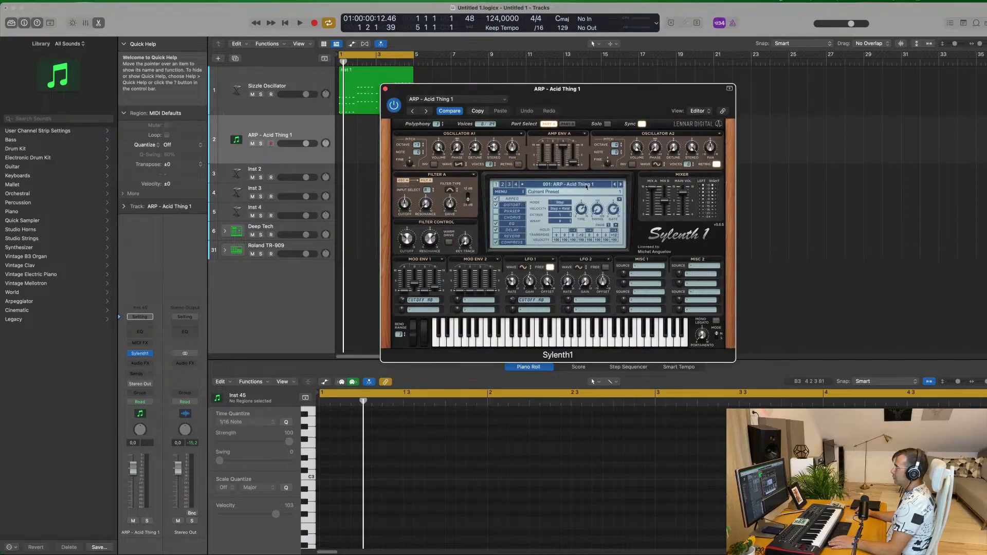
Try the LEAD - Brazil 1 and LEAD - Brazil 2 presets from Sylenth1's second preset page with playback running.
click(569, 185)
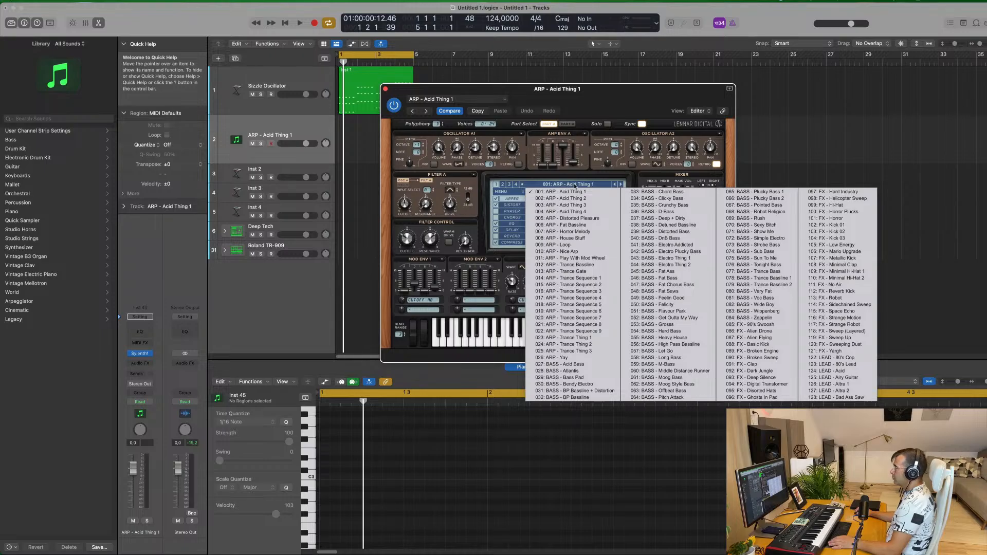
click(503, 185)
click(574, 184)
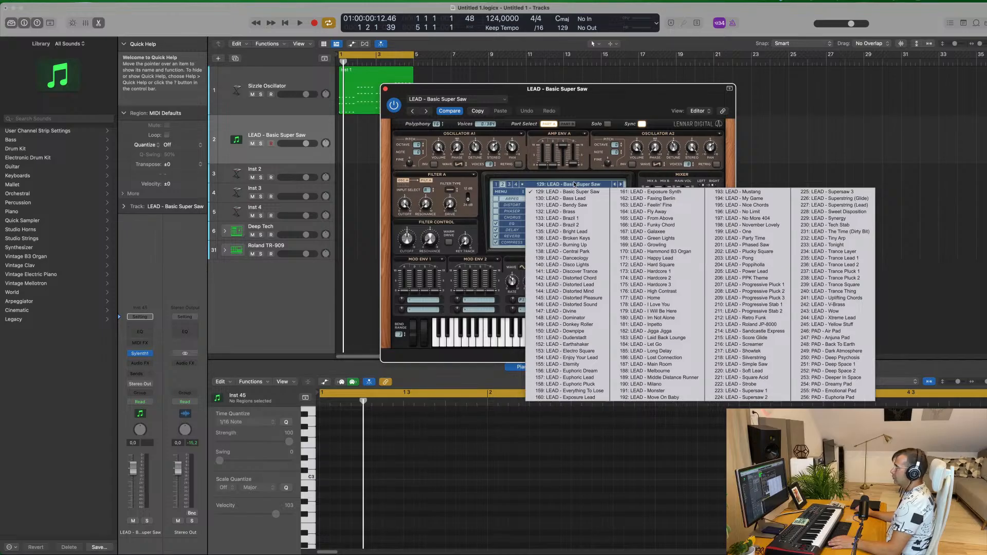
click(575, 219)
key(space)
drag(594, 98, 628, 98)
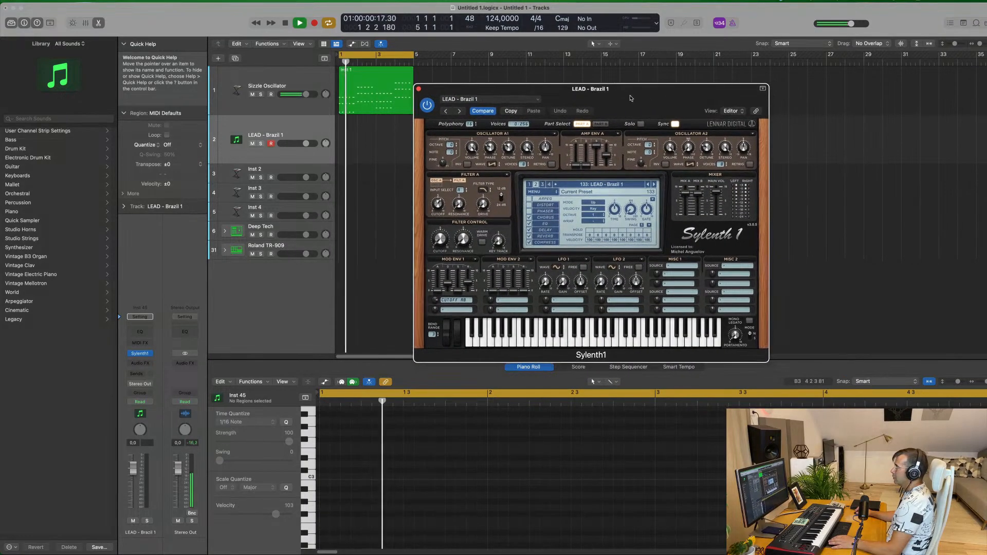
key(space)
key(space)
Move the chord region from the Sizzle Oscillator track onto the Sylenth1 track and lower that track's volume to about -7.3 dB.
click(265, 83)
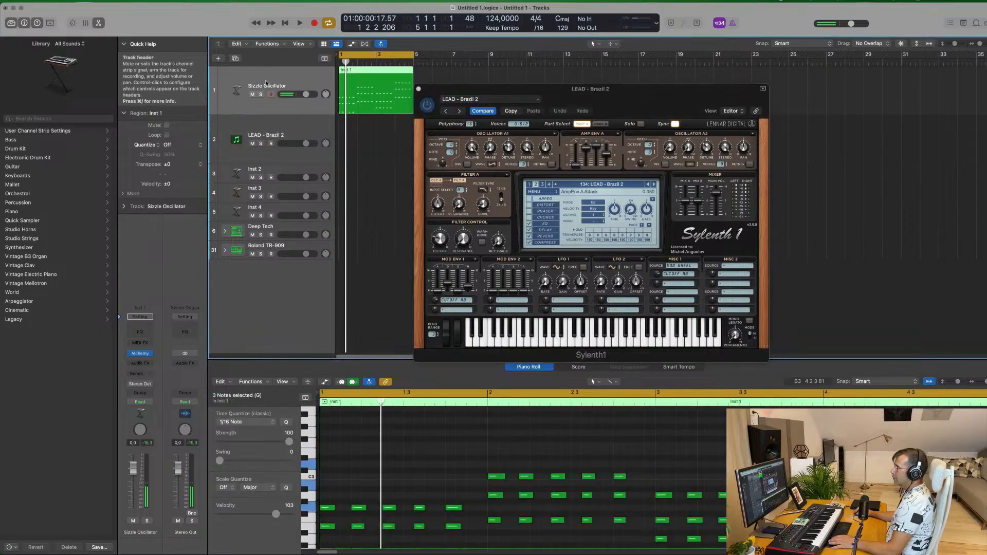
key(space)
key(space)
drag(359, 78, 365, 139)
key(space)
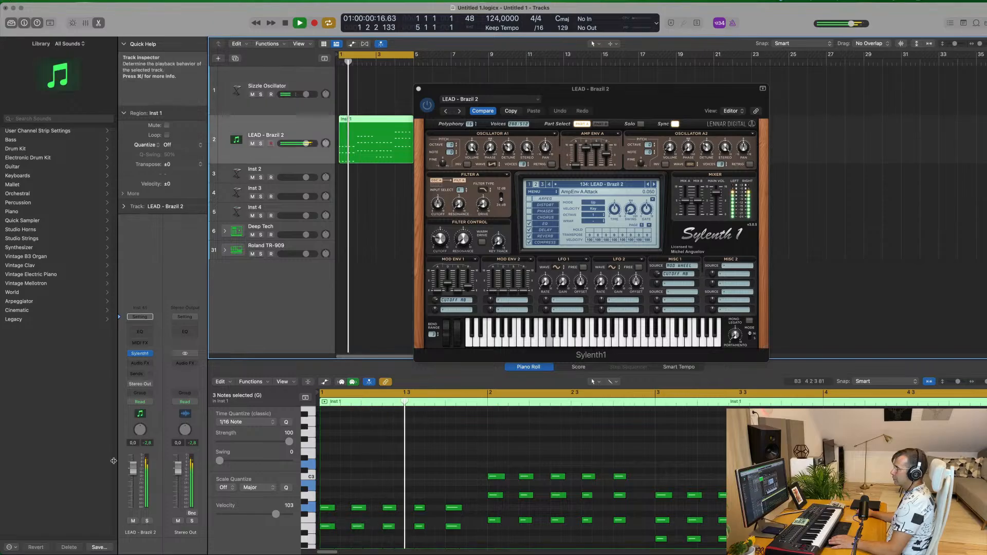
drag(133, 472, 133, 486)
key(space)
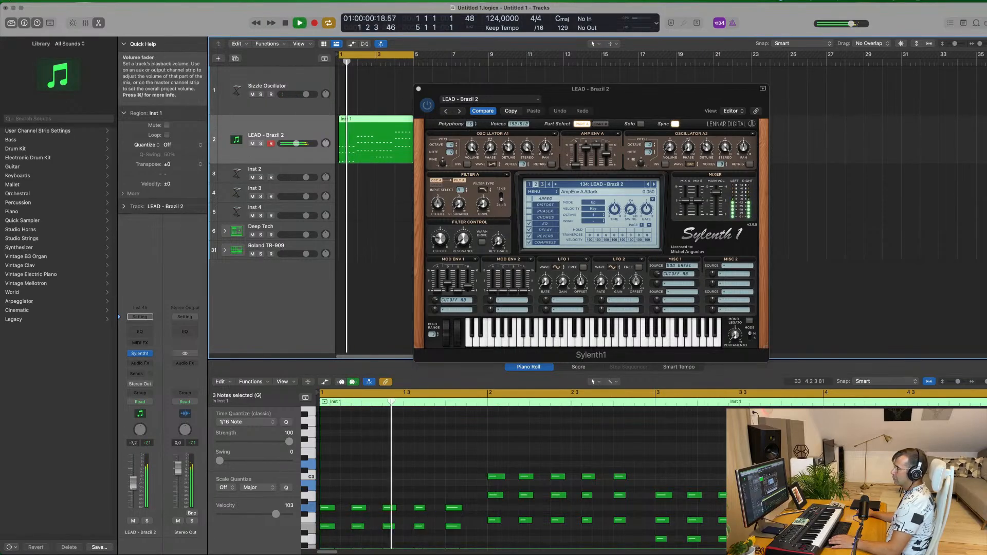
Compare Brazil 1 and Brazil 2 against the looping chords, load the LEAD - Faxing Berlin preset instead, and close the Sylenth1 window.
drag(622, 92, 678, 115)
click(599, 189)
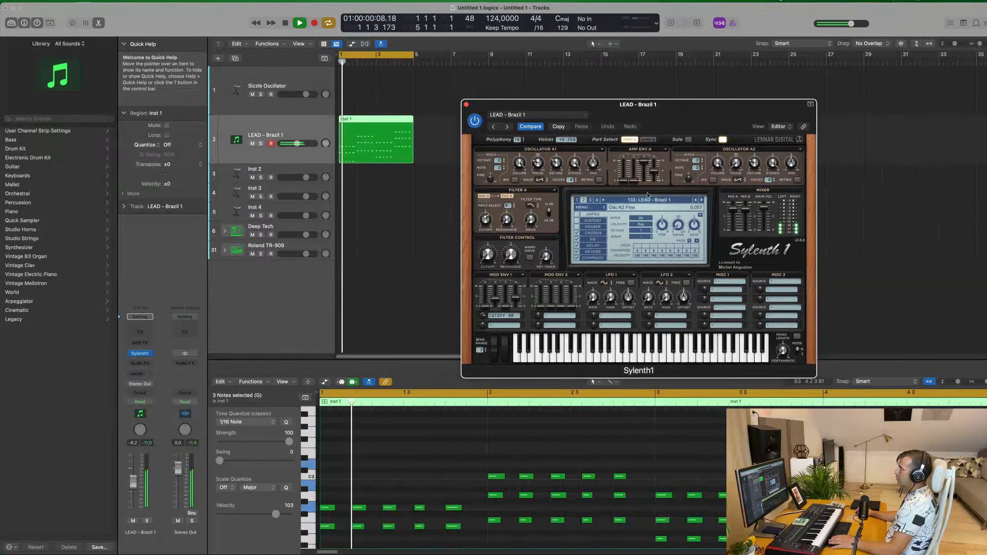
click(702, 200)
click(667, 200)
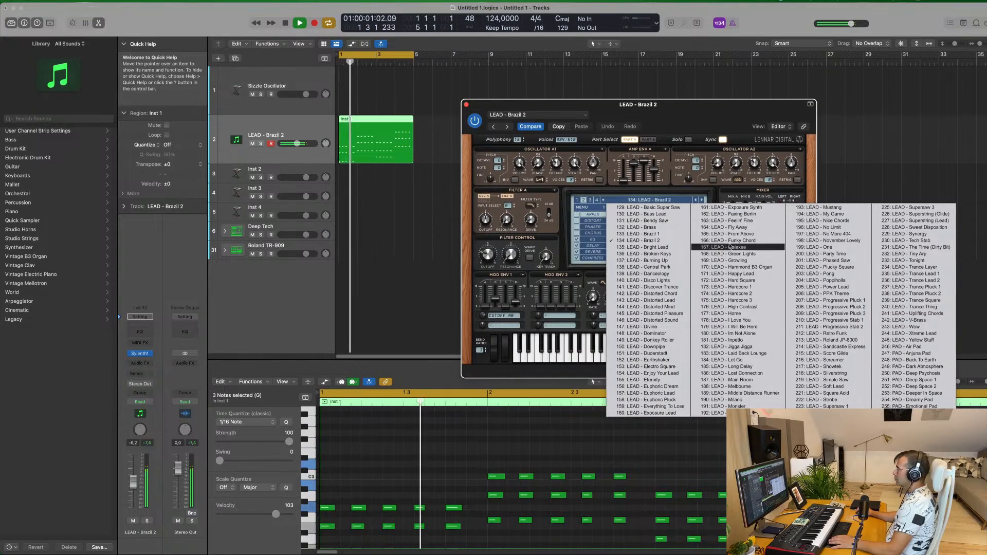
click(732, 221)
drag(703, 115, 675, 114)
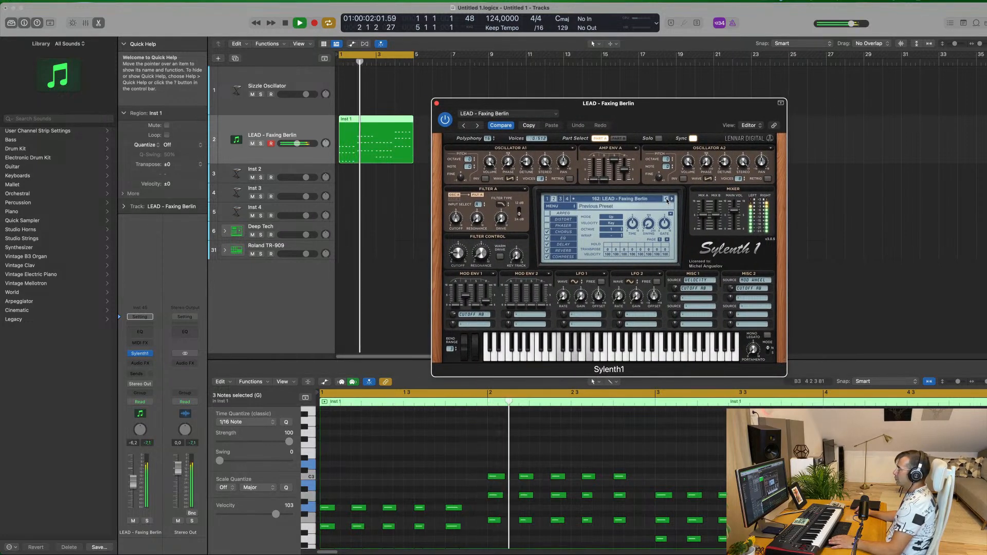
drag(680, 115, 711, 99)
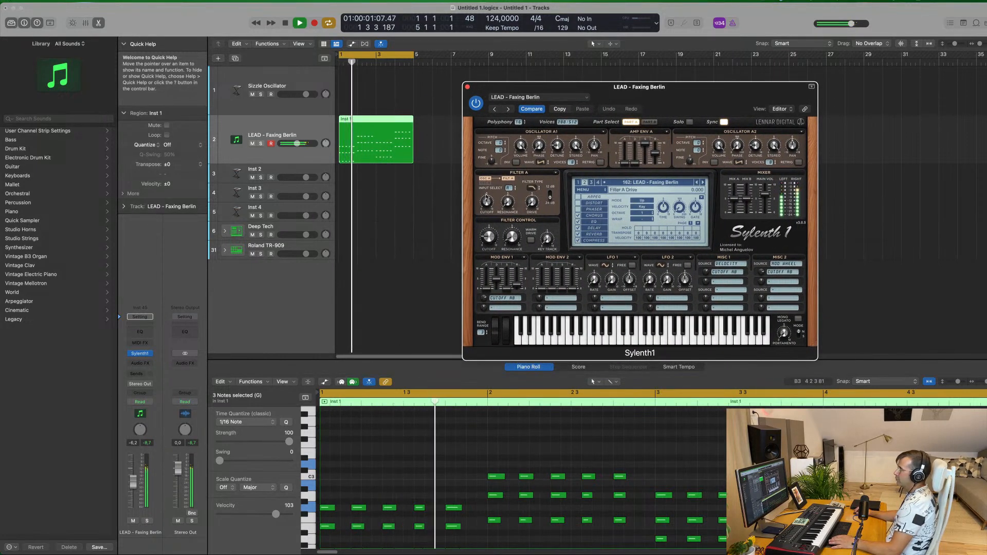
drag(667, 93, 650, 106)
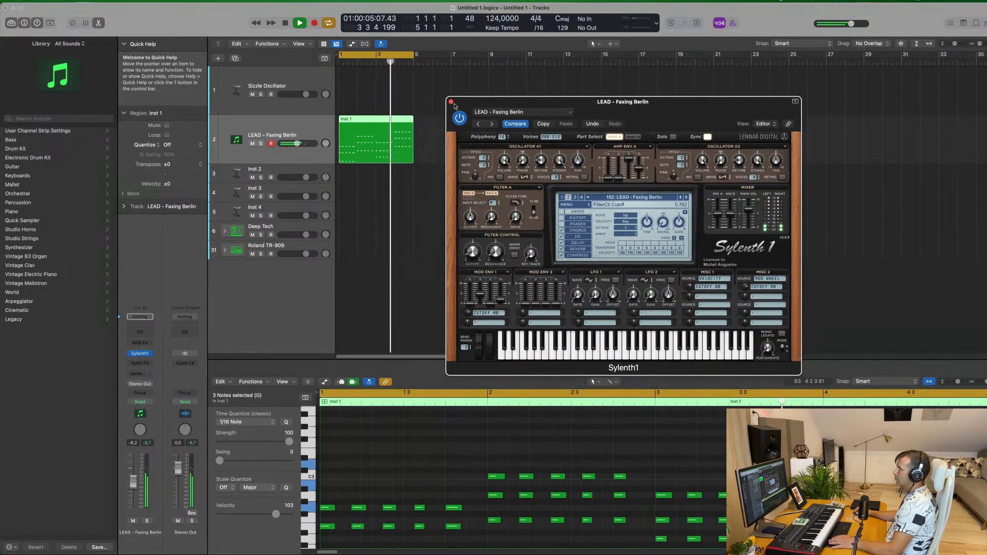
click(451, 99)
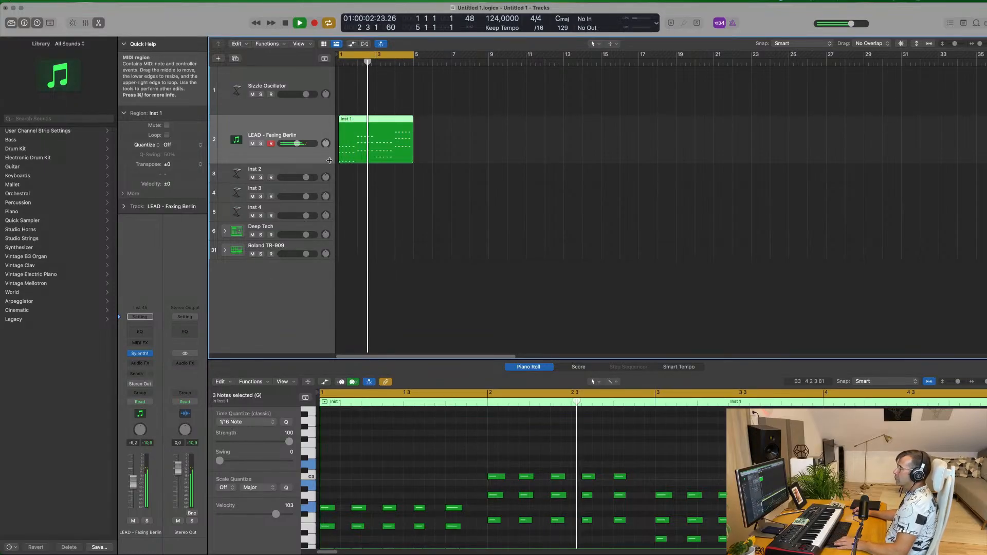
Record a one-bar kick pattern on the Deep Tech drum track and move the recorded region to bar 1.
click(282, 229)
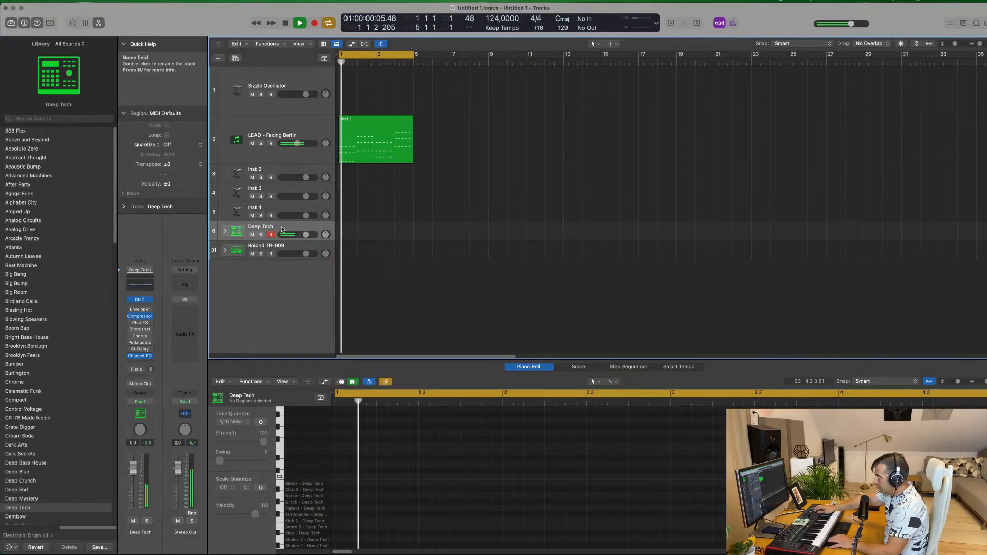
key(r)
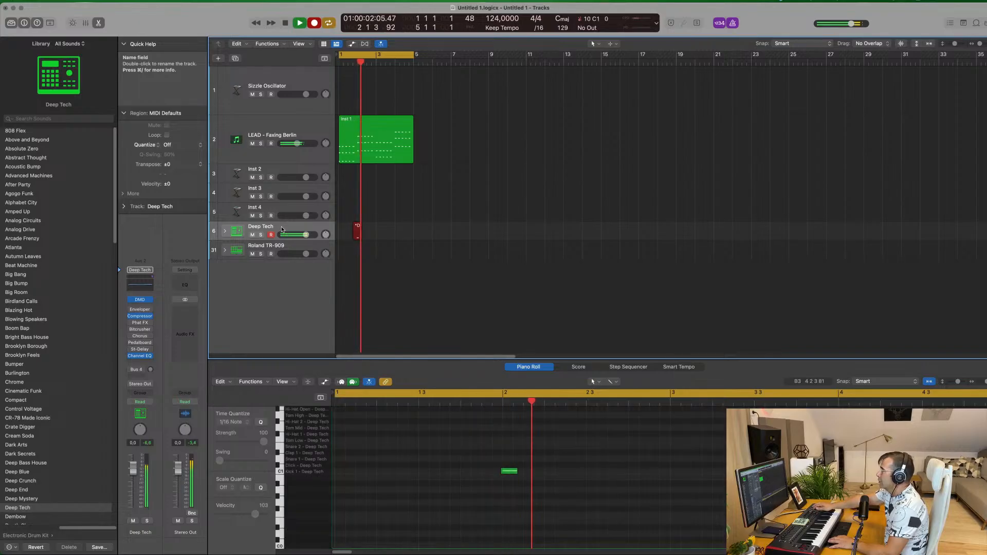
key(space)
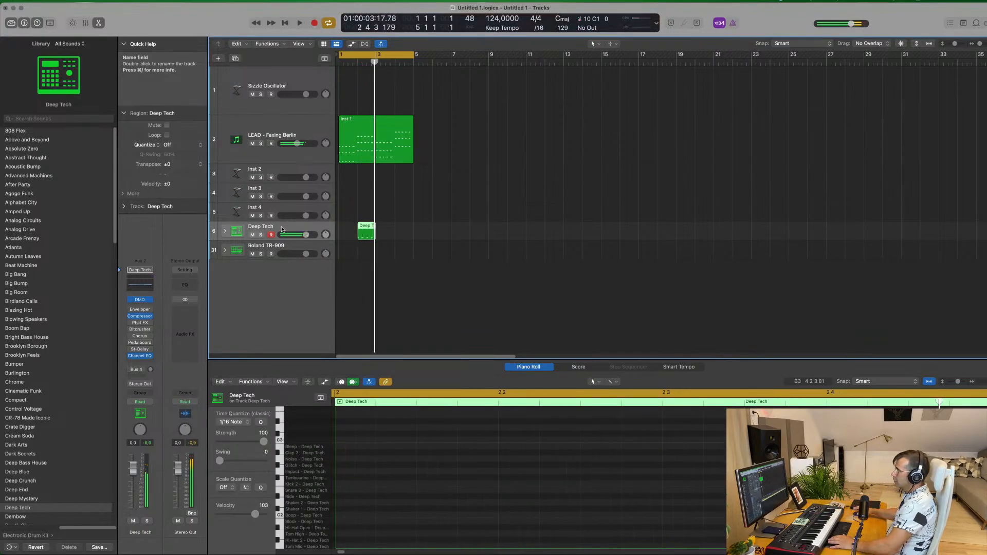
mouse_move(356, 228)
mouse_down()
mouse_move(339, 229)
mouse_move(346, 245)
mouse_up()
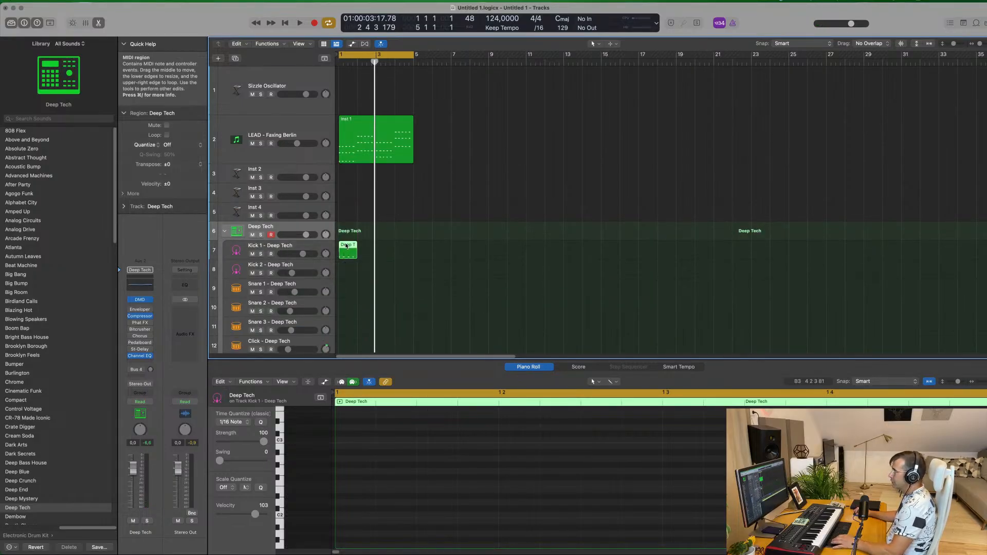
Open the recorded kick region in the Piano Roll and play its notes with the chords.
key(e)
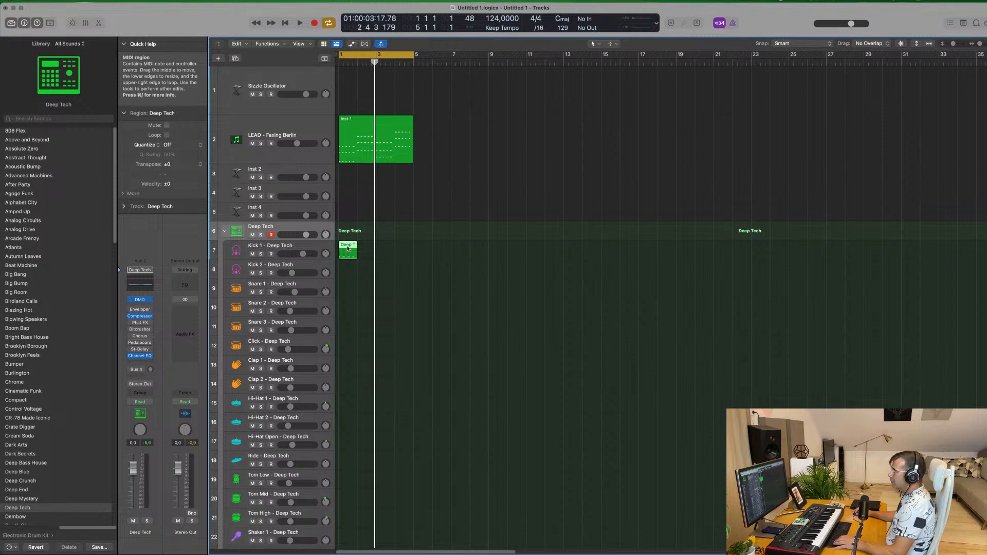
double_click(348, 248)
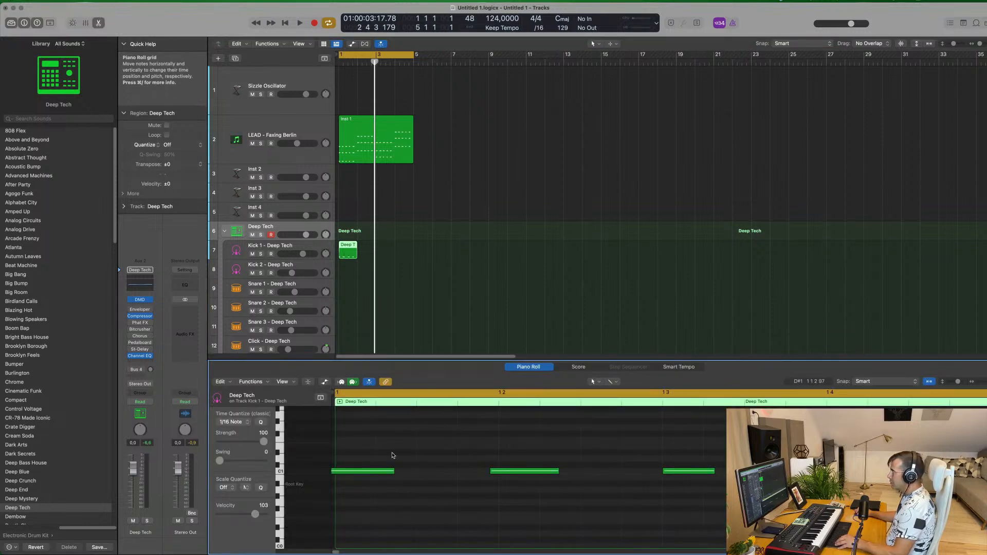
key(space)
scroll(446, 269, down, 3)
key(space)
Repeat the one-bar kick region until it fills the four-bar loop.
click(381, 250)
click(340, 250)
key(super+r)
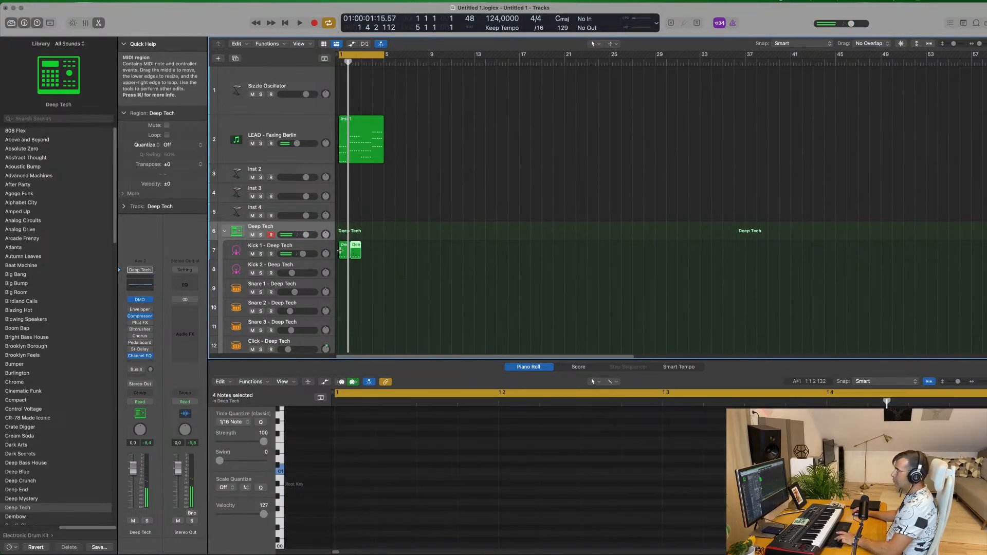
Increase the height of the Kick 1 - Deep Tech track and play the kick pattern together with the chords.
click(315, 247)
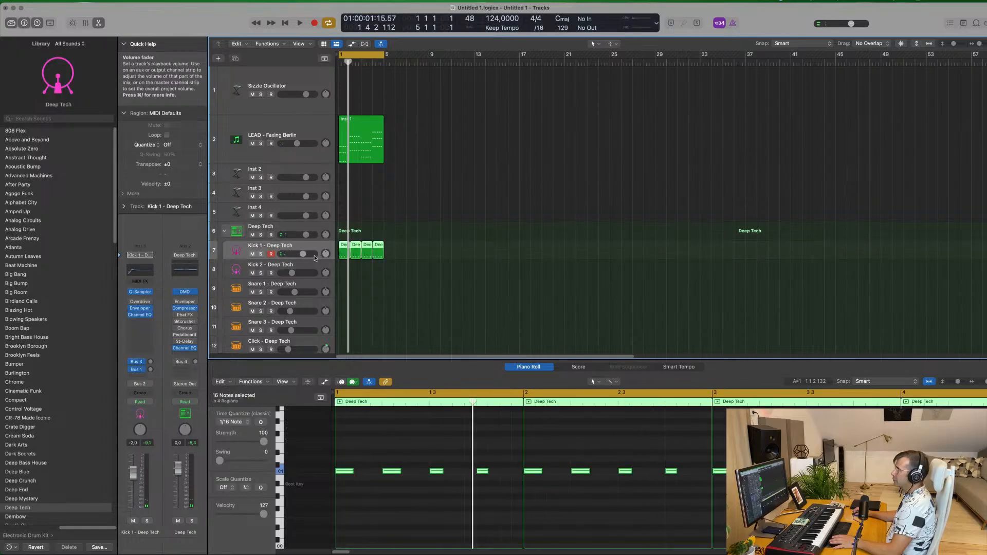
drag(314, 258, 316, 276)
key(space)
scroll(458, 262, up, 5)
scroll(458, 264, down, 2)
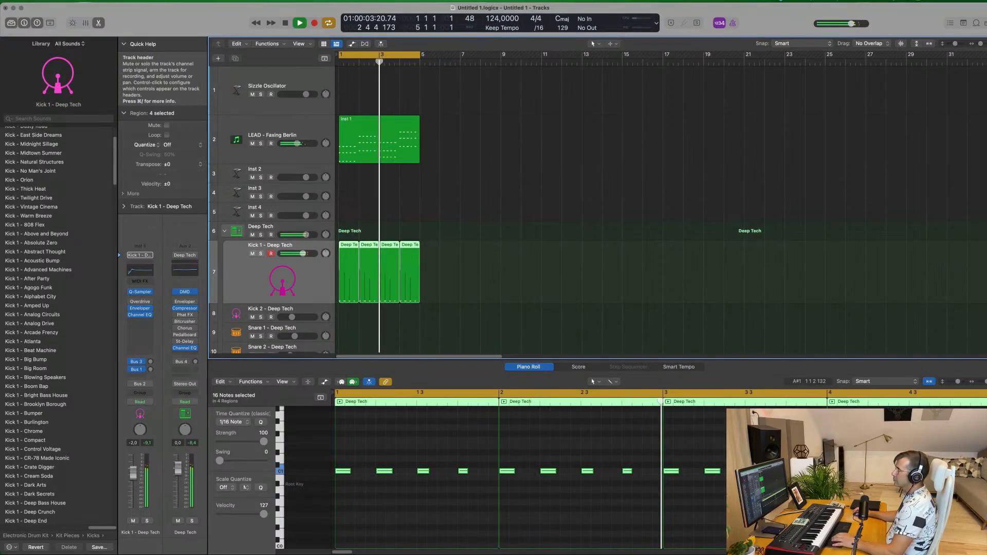
Add a send to Bus 7 on the LEAD - Faxing Berlin track.
click(306, 128)
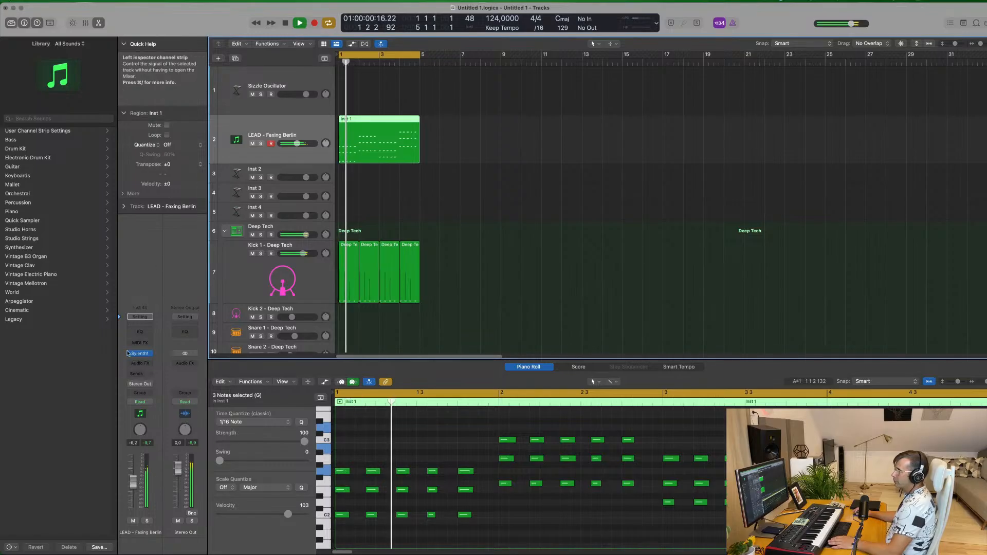
click(137, 374)
mouse_move(165, 386)
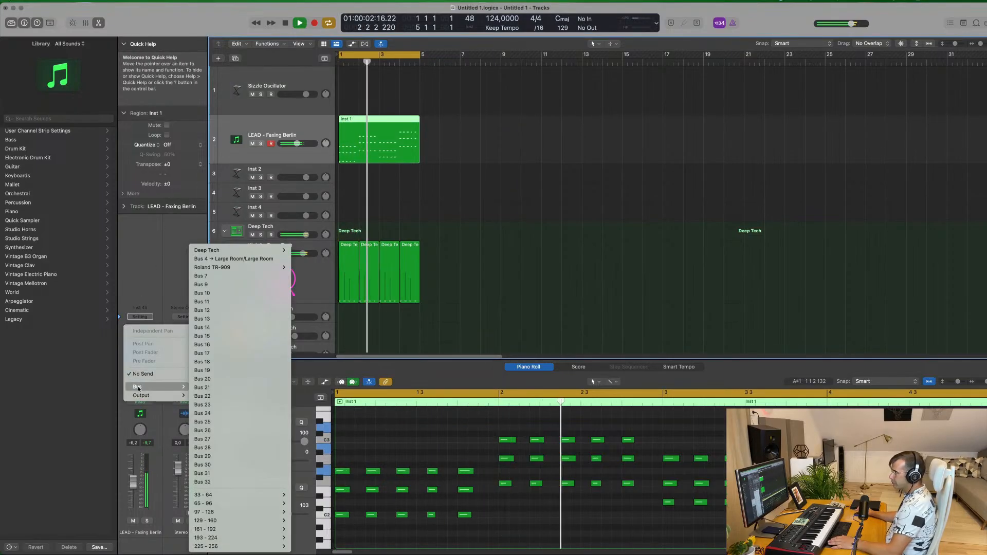
click(201, 276)
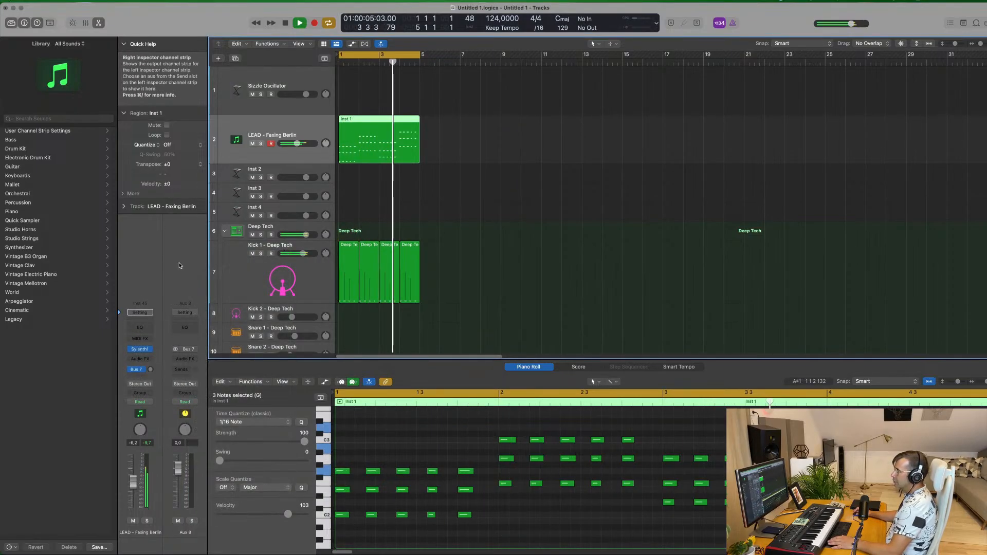
Insert a stereo SilverVerb on the Bus 7 aux channel, load its grandiose preset, and close the plug-in window.
click(185, 359)
mouse_move(193, 409)
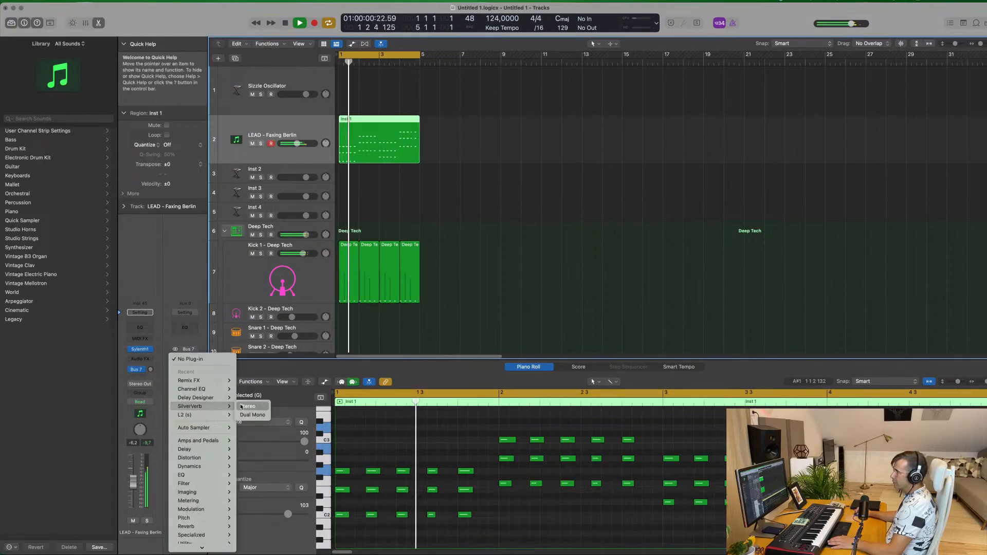
click(249, 407)
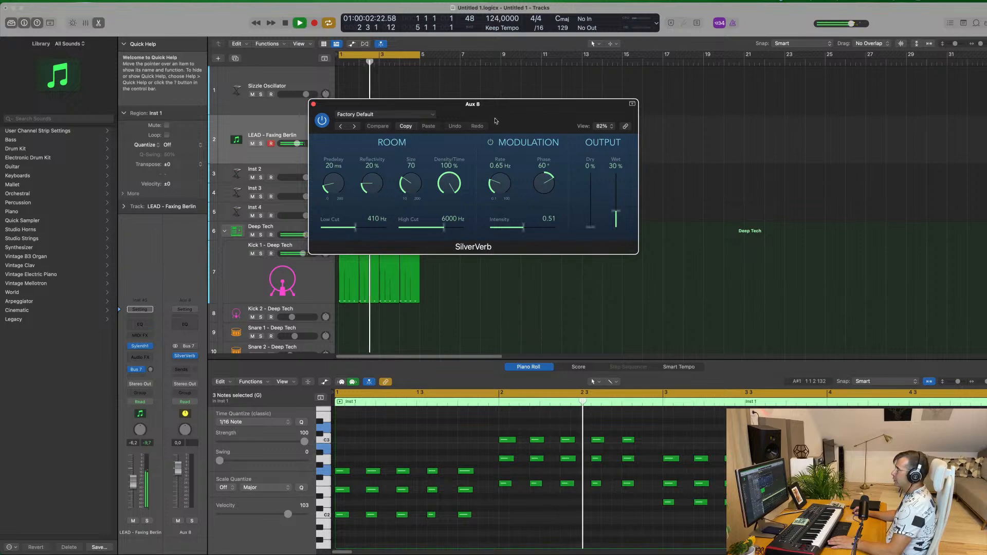
drag(616, 213, 616, 207)
click(385, 114)
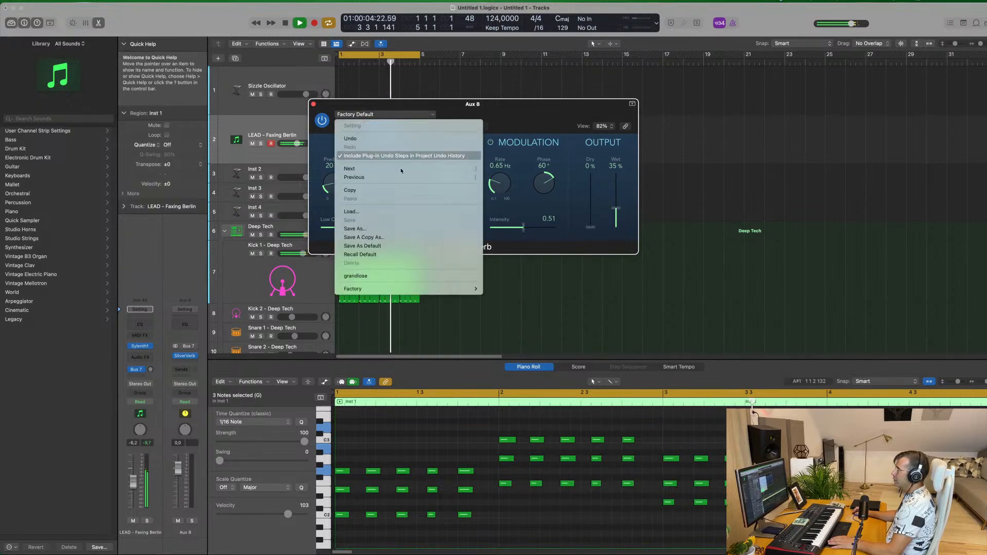
click(385, 275)
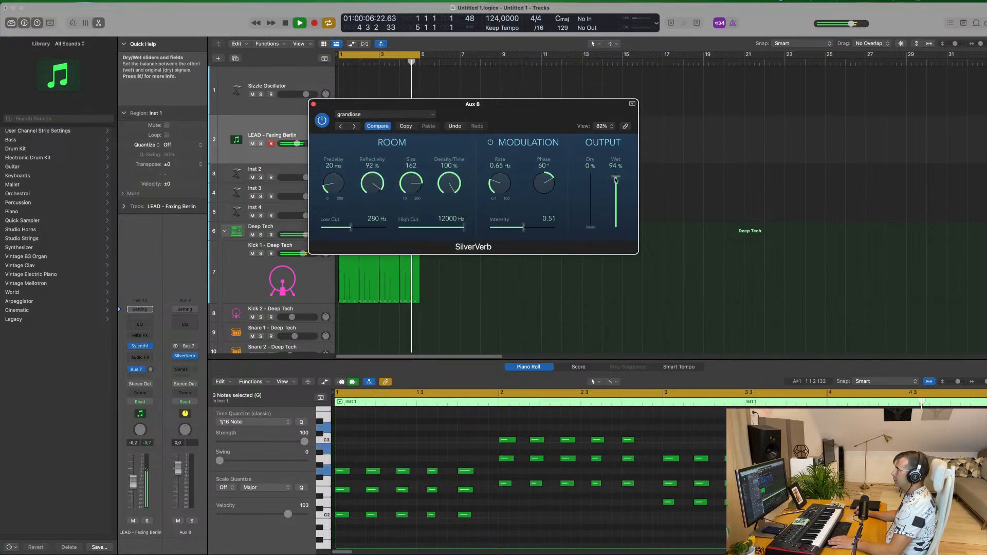
click(313, 104)
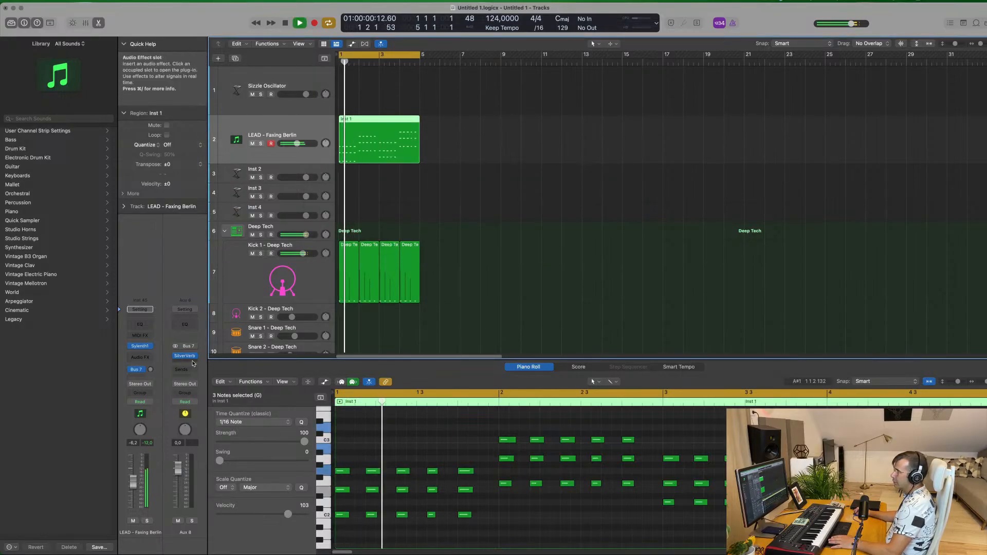
Set the lead track's Bus 7 send level to about -12.7 dB.
drag(151, 369, 153, 335)
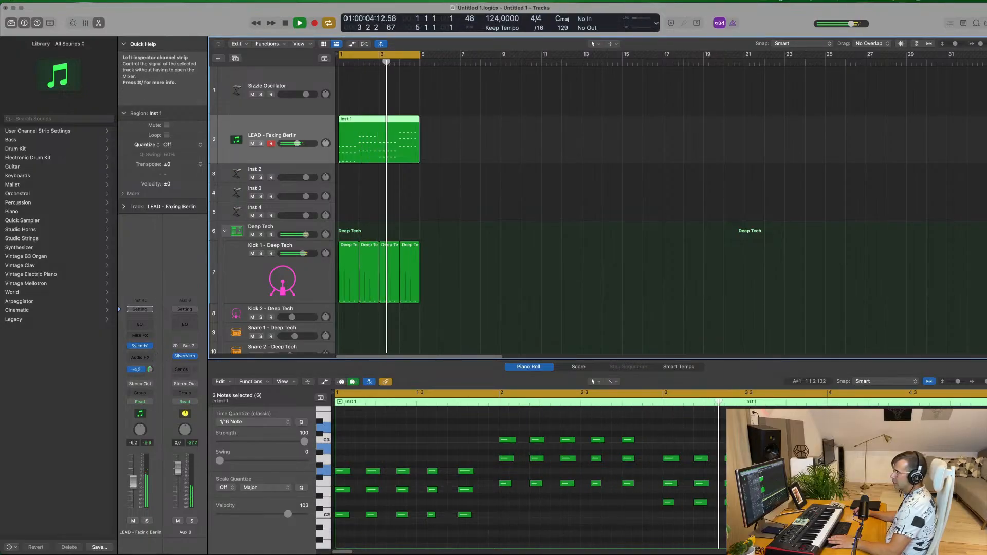
drag(152, 371, 151, 371)
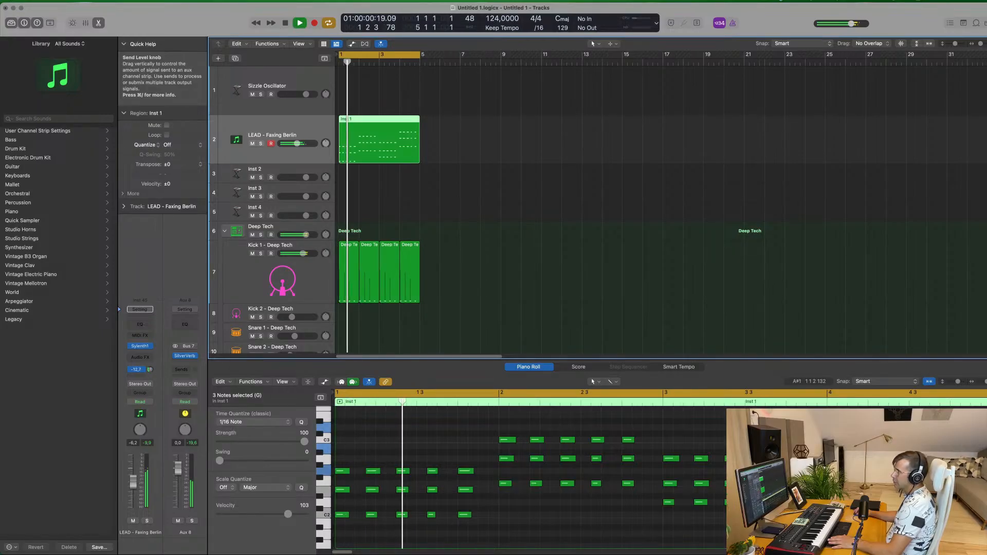
Insert a Compressor after SilverVerb on the Bus 7 aux channel.
click(186, 362)
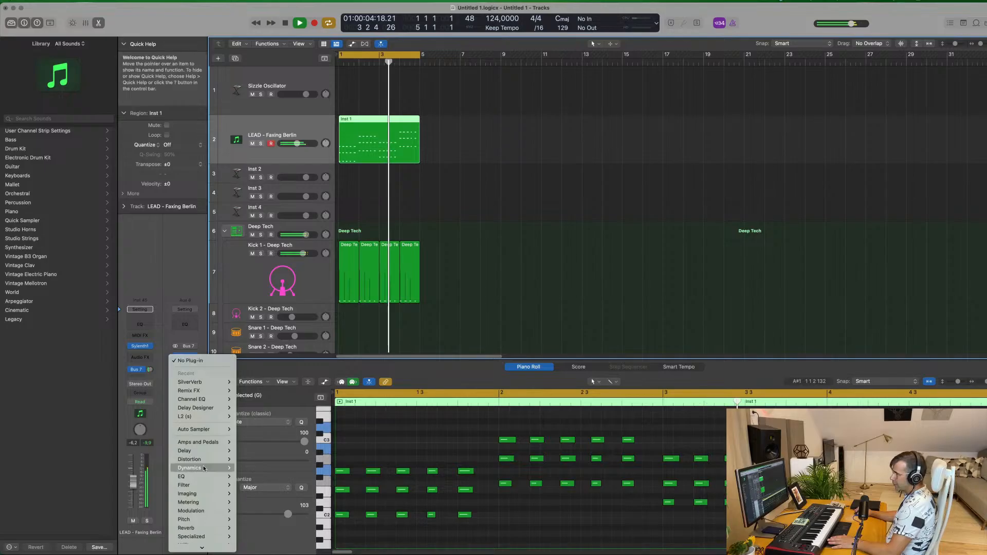
mouse_move(204, 462)
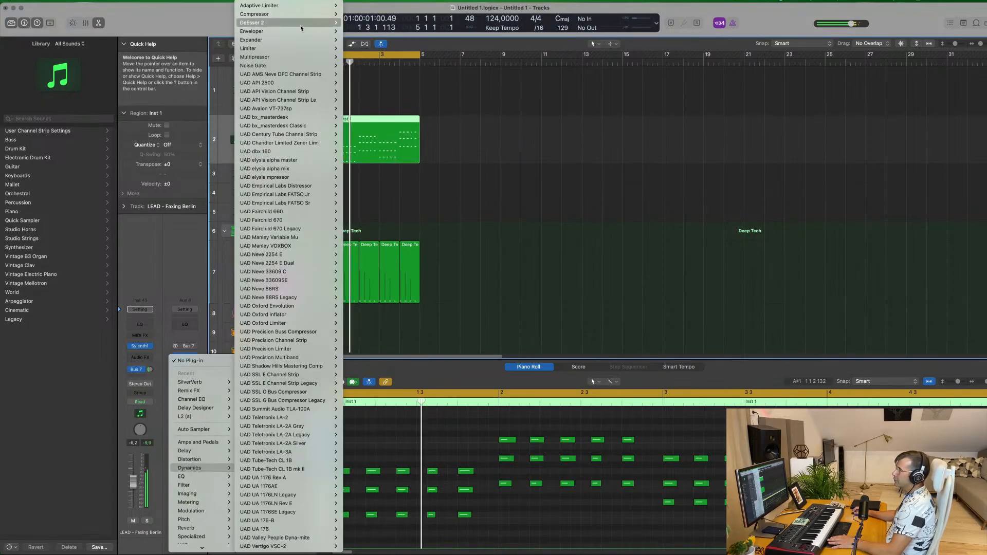
mouse_move(304, 16)
click(356, 14)
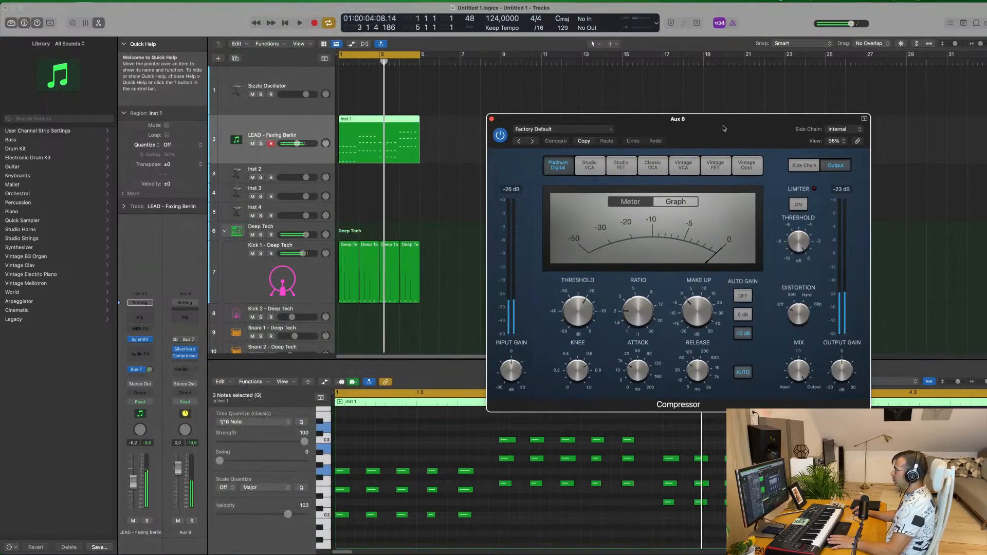
Set the Compressor's side-chain source to Inst 45 and reposition the plug-in window.
click(841, 131)
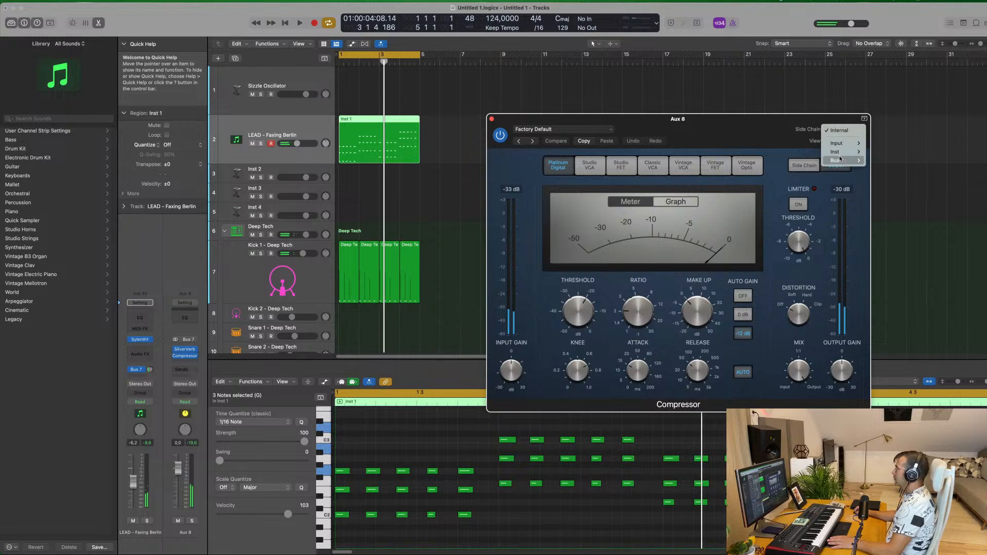
mouse_move(843, 153)
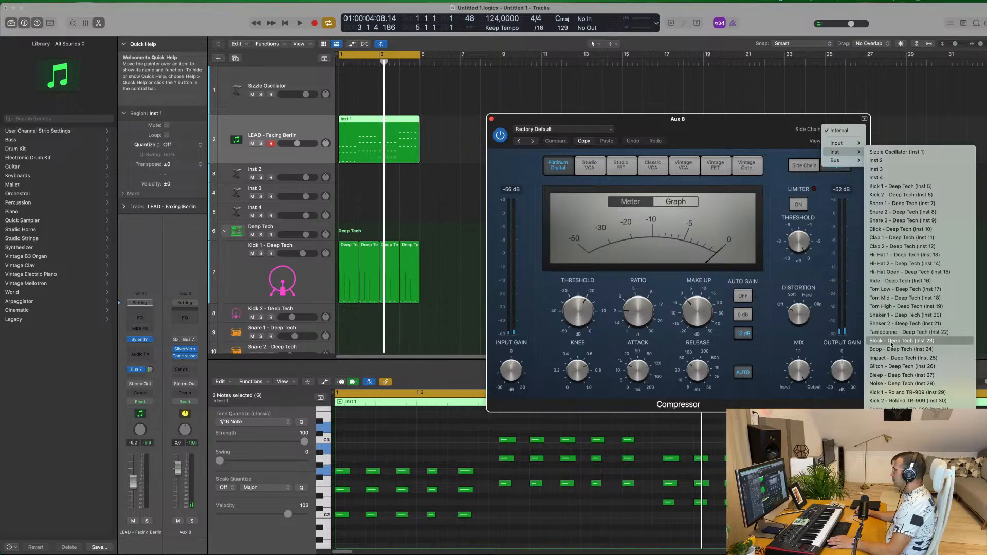
click(908, 529)
drag(742, 121, 709, 119)
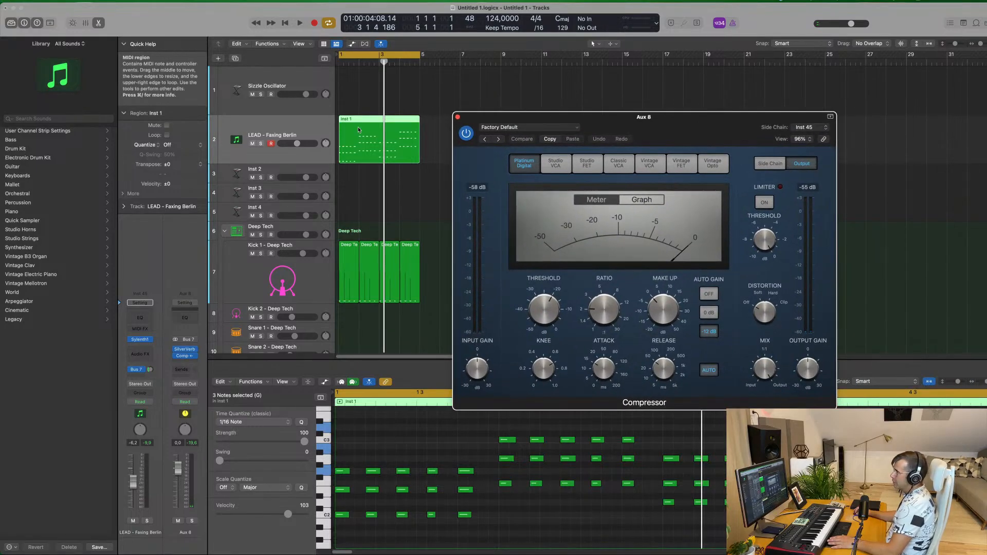
drag(627, 121, 625, 120)
During playback, set the Compressor's threshold to -23.0 dB and ratio to about 3.9:1, compare it with bypass, and close the plug-in window.
key(space)
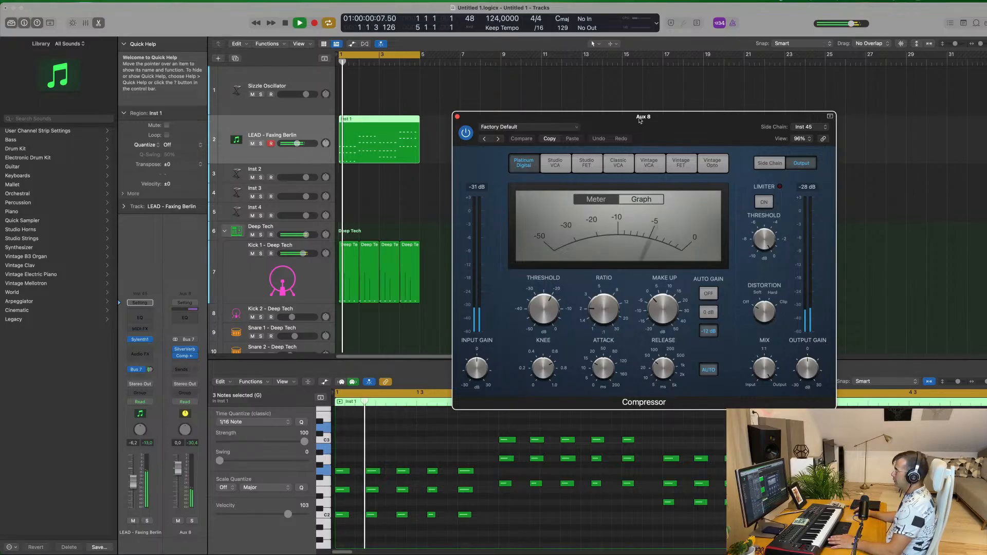
drag(549, 307, 601, 290)
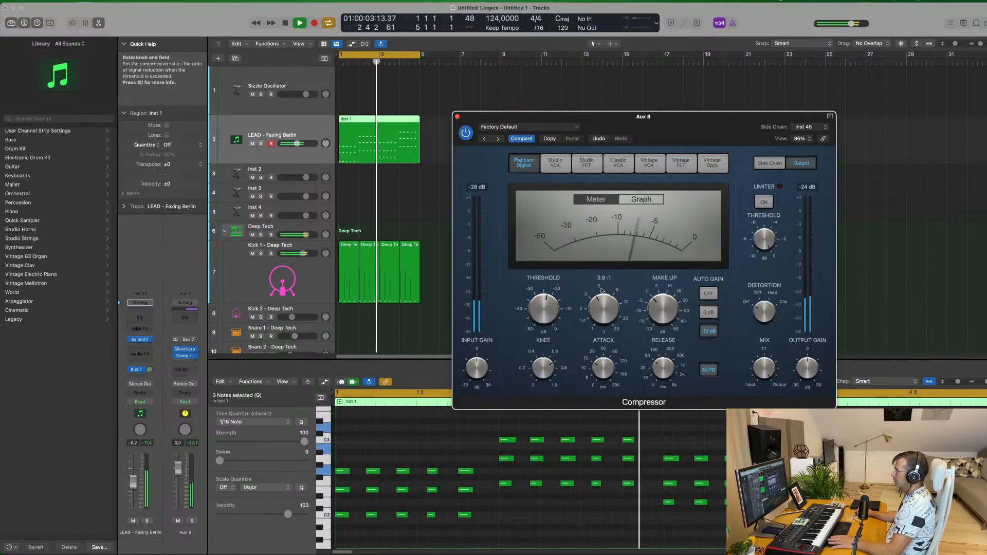
drag(696, 126, 643, 127)
click(429, 133)
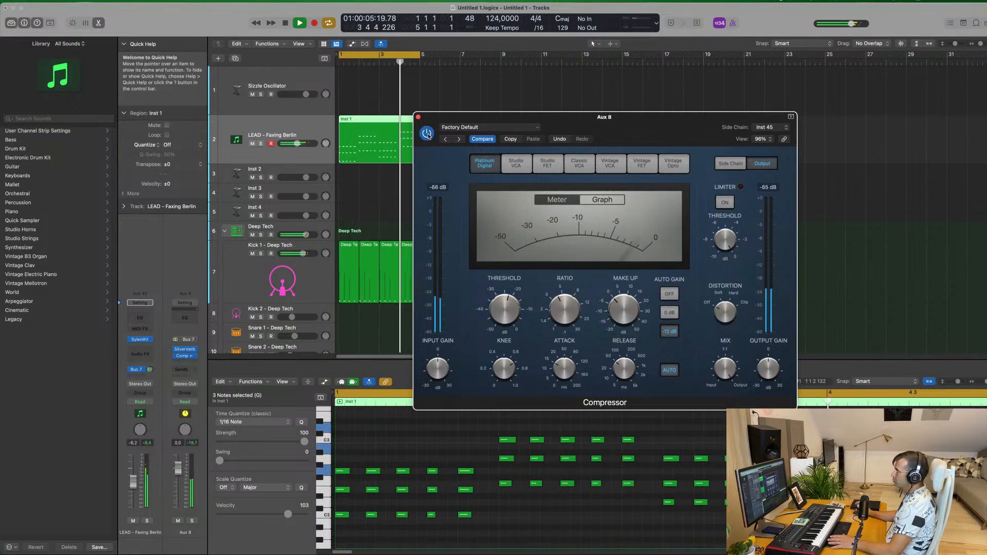
mouse_move(504, 313)
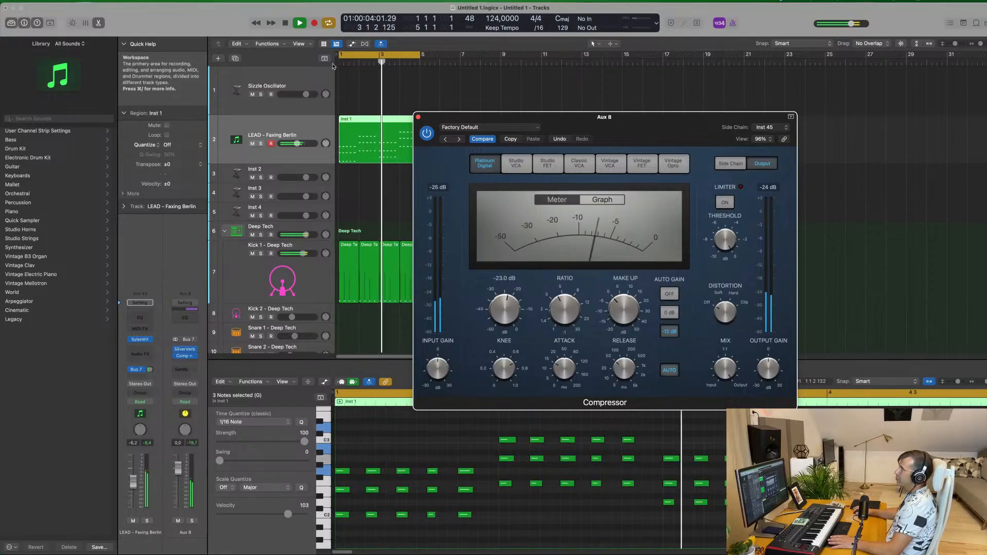
click(417, 117)
click(465, 167)
scroll(466, 170, up, 4)
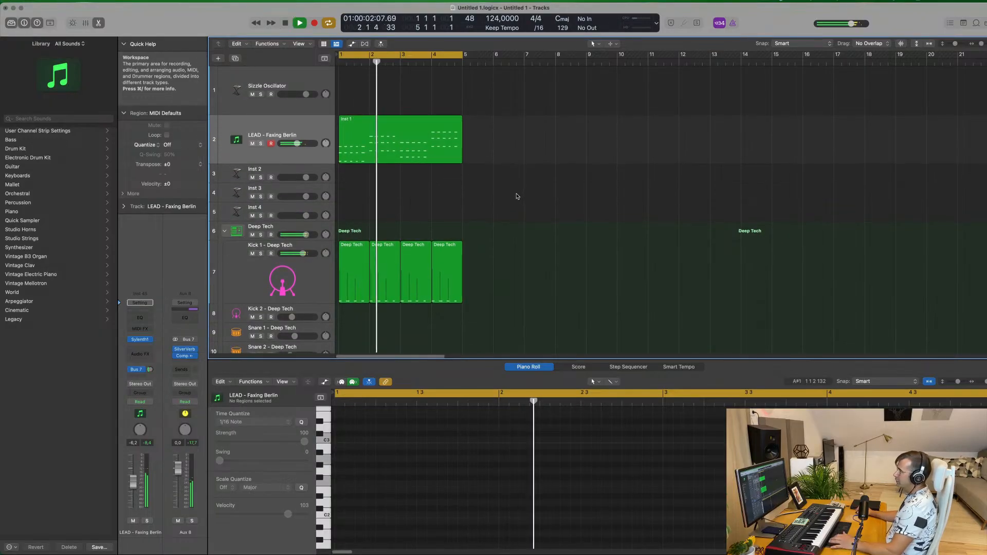
click(446, 151)
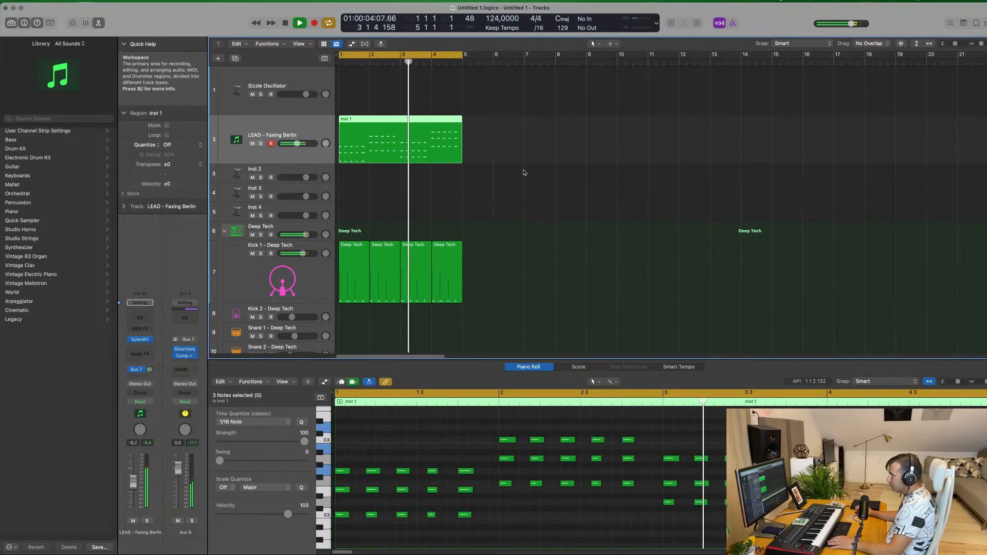
click(583, 187)
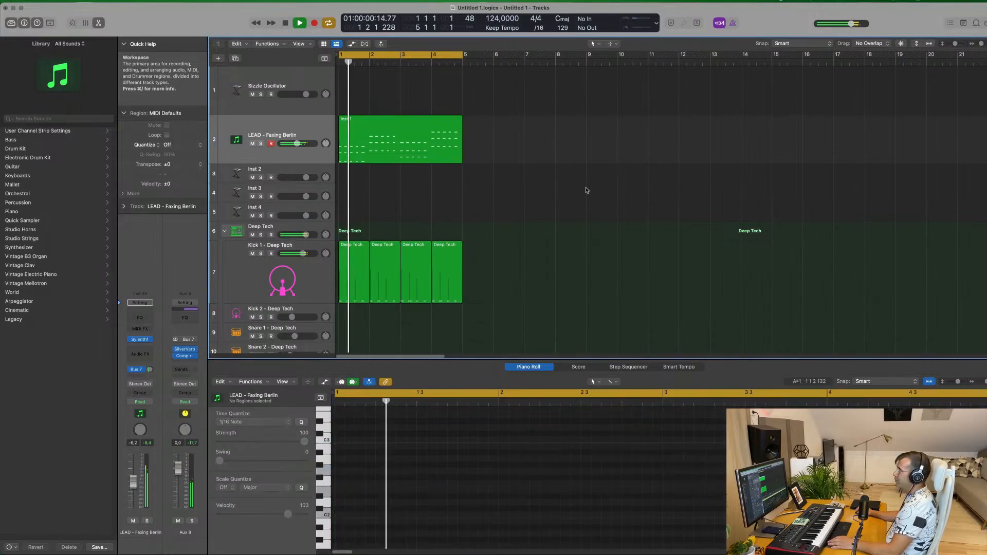
click(393, 130)
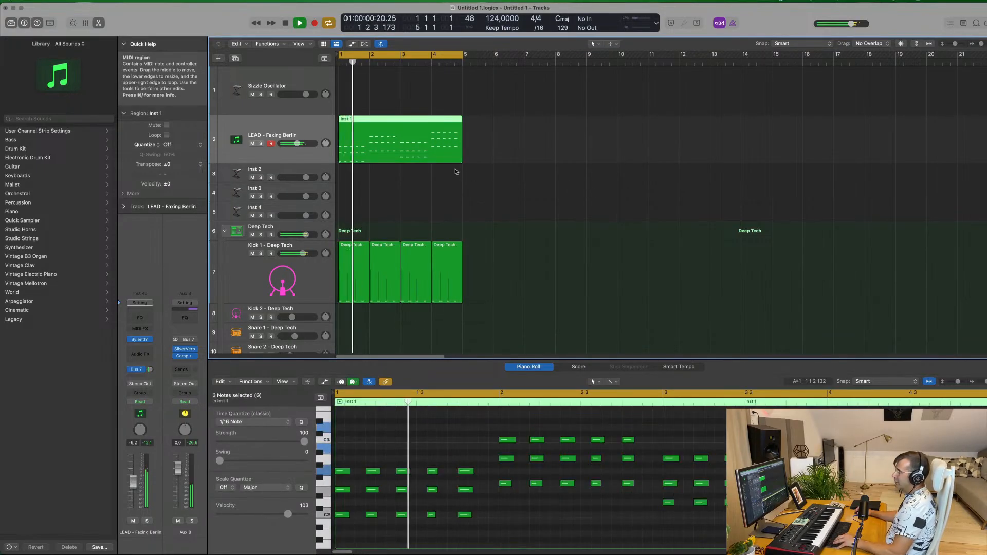
key(super+Right)
key(super+Right)
key(super+Right)
key(super+Right)
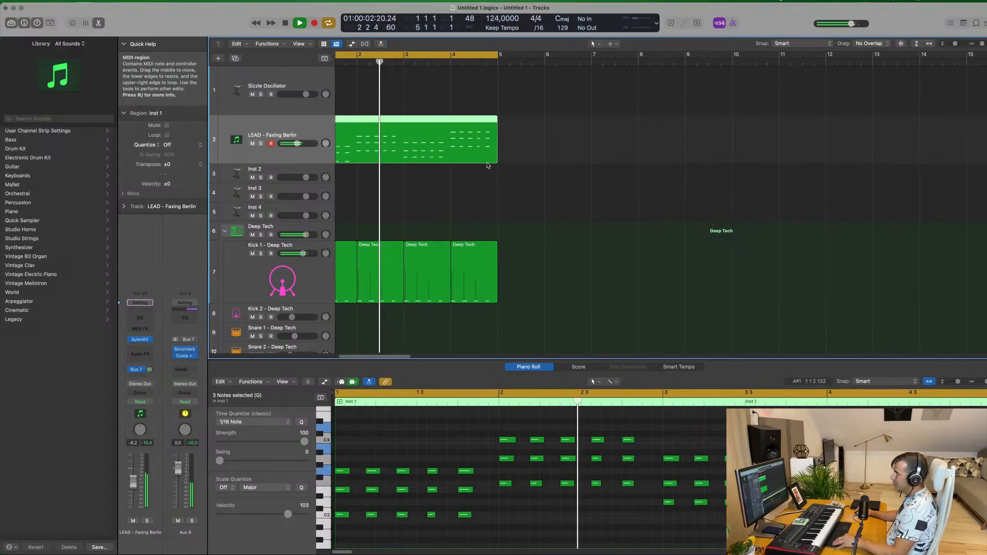
click(427, 196)
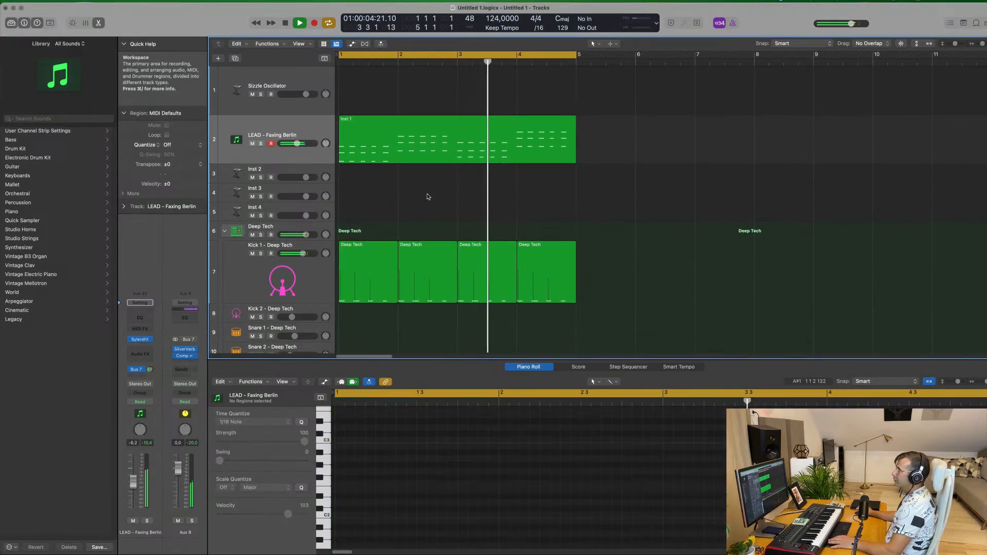
click(437, 154)
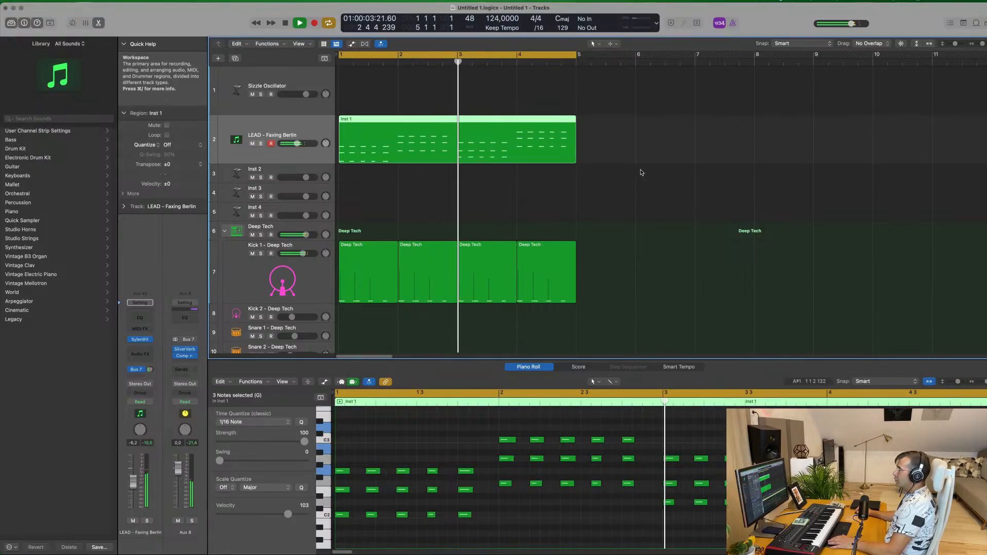
Move the first kick region from the Kick 1 - Deep Tech track to bar 1 of the Snare 1 - Deep Tech track.
scroll(570, 227, down, 4)
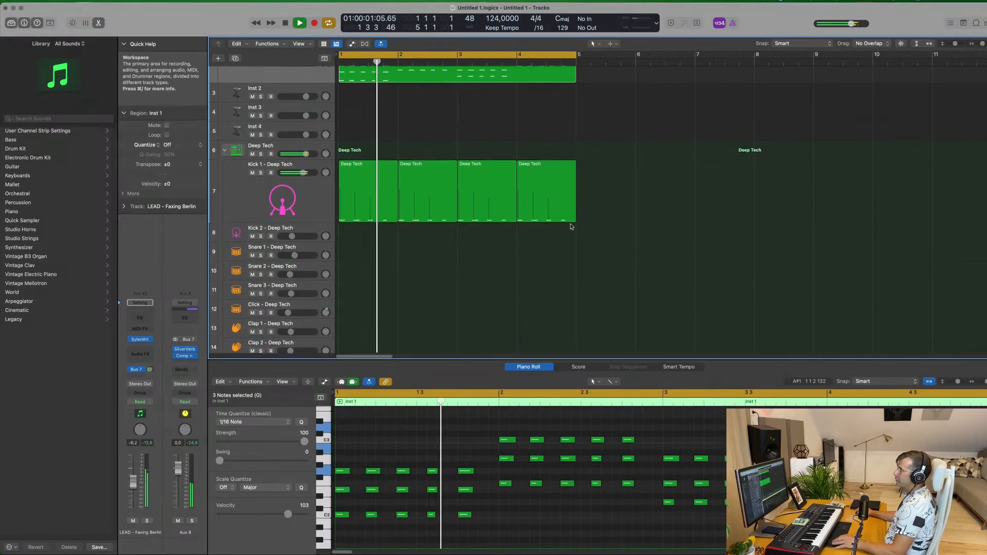
scroll(569, 228, down, 2)
click(355, 149)
scroll(364, 257, down, 2)
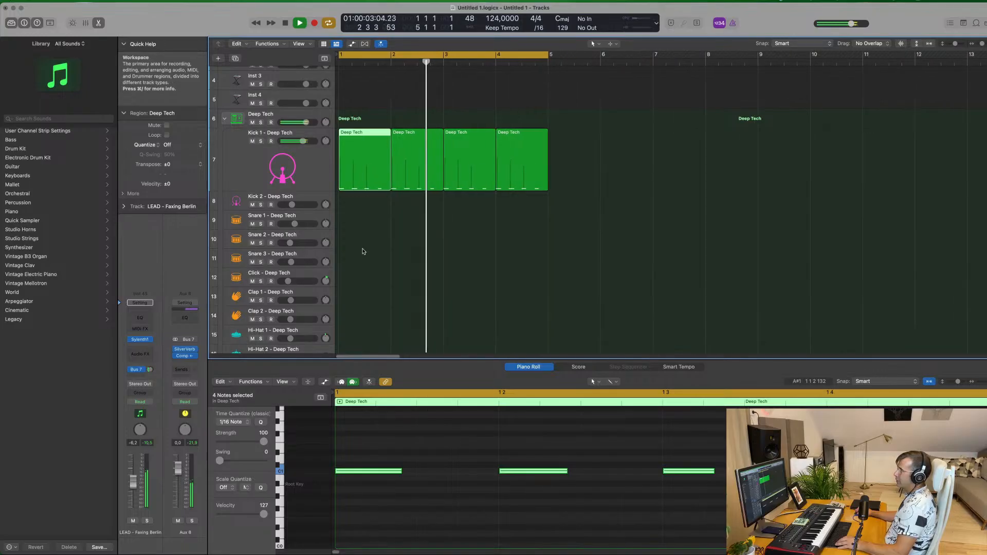
drag(355, 134, 355, 216)
Delete the snare region's notes on beats 1 and 3, transpose the remaining notes up an octave, and audition the pattern.
key(space)
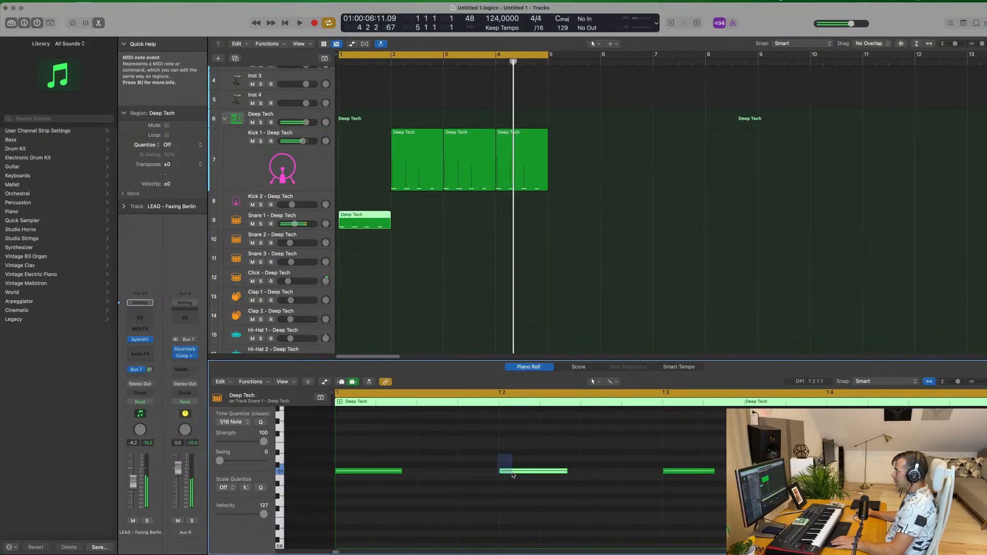
drag(543, 451, 740, 512)
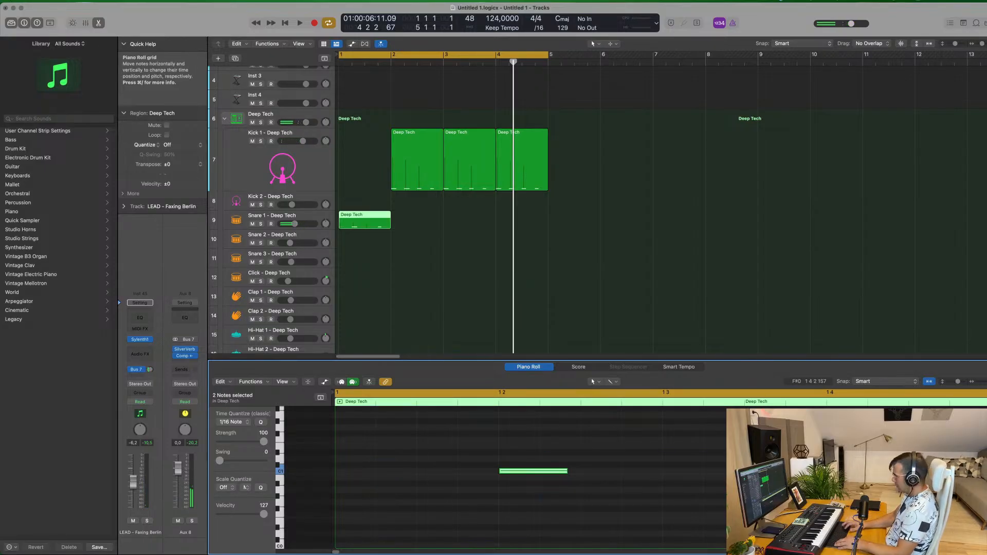
key(space)
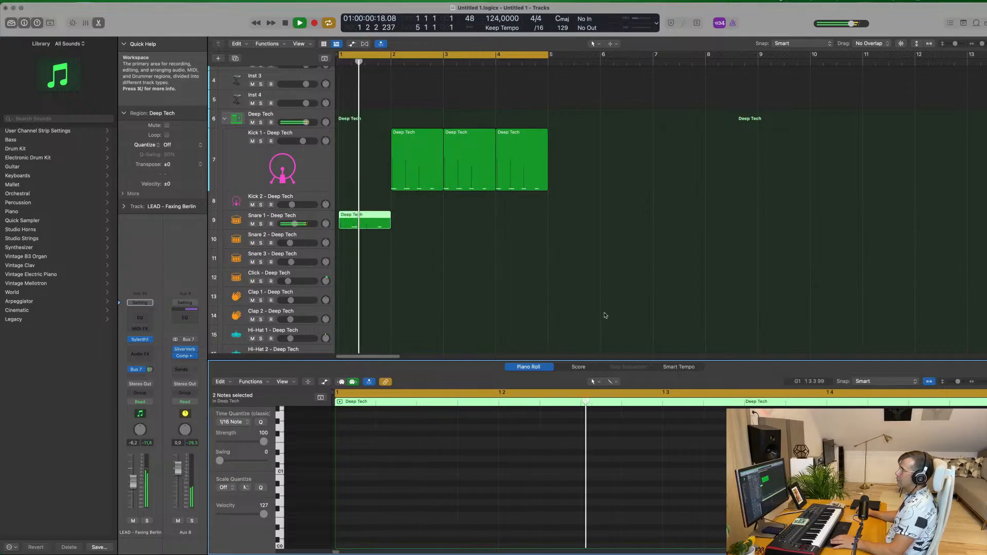
key(space)
Copy the bar 2 kick region back to bar 1 and repeat the snare region through bar 4.
drag(430, 134, 374, 138)
click(350, 229)
key(super+r)
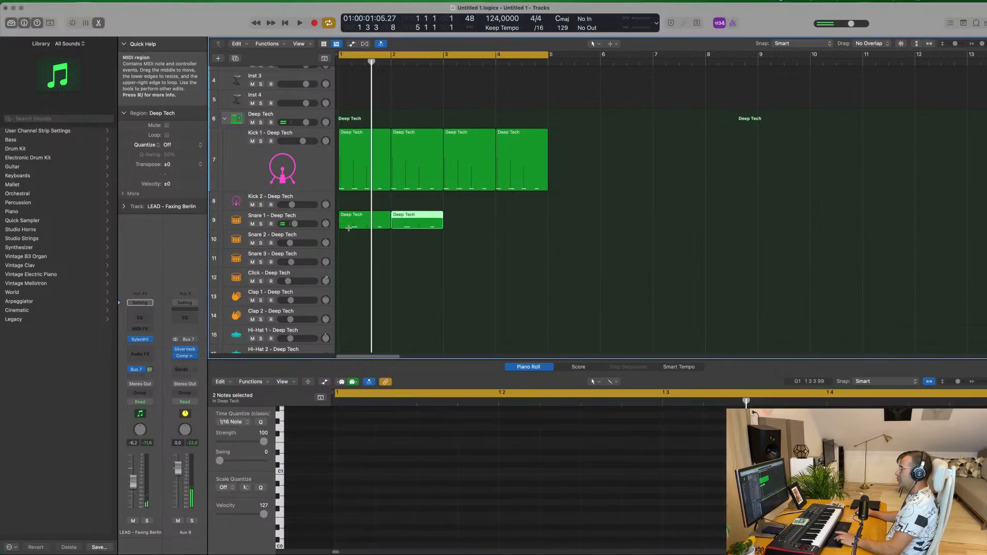
key(space)
Lower the Snare 1 - Deep Tech track's volume to about -13.4 dB.
click(309, 216)
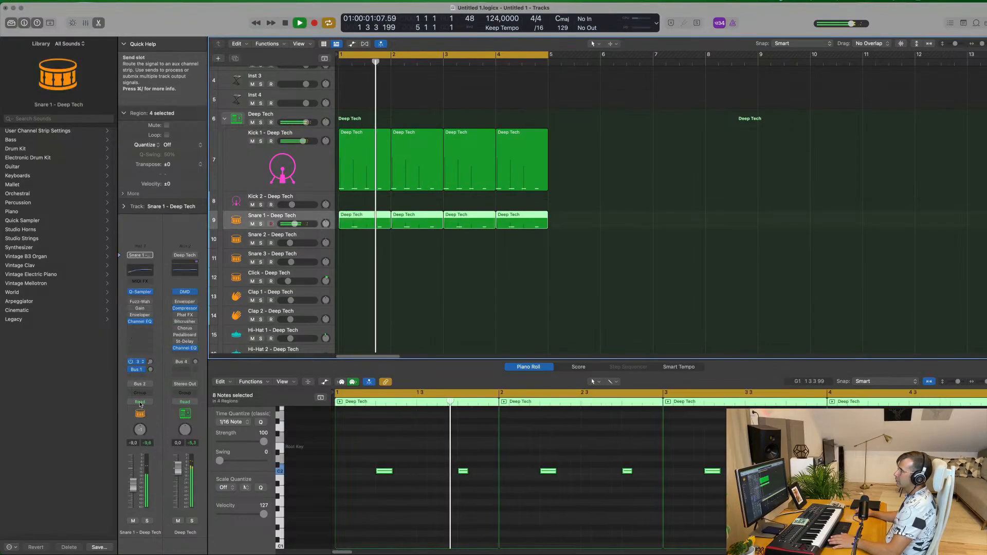
drag(133, 465, 132, 495)
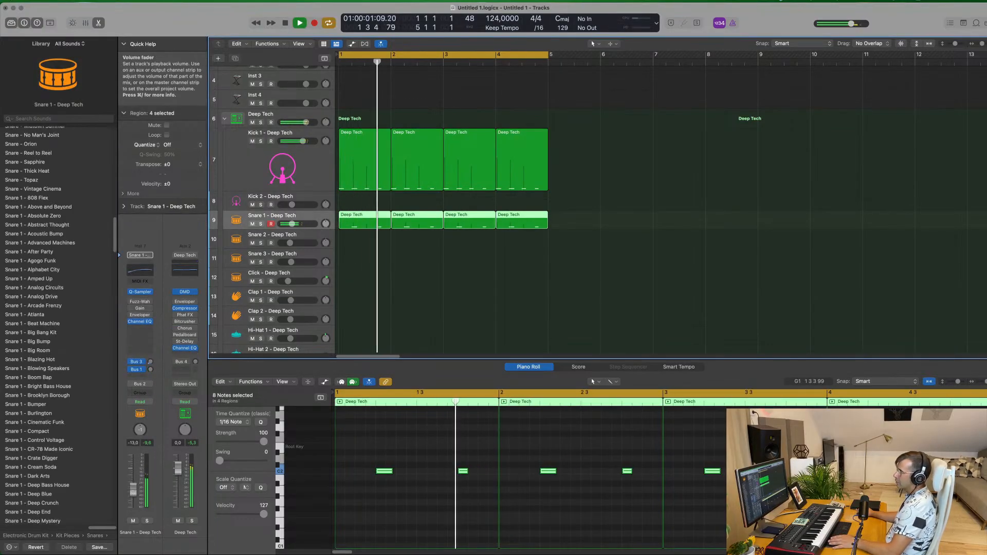
Duplicate the LEAD - Faxing Berlin track and copy its four-bar chord region onto the duplicate at bar 1.
scroll(288, 180, up, 4)
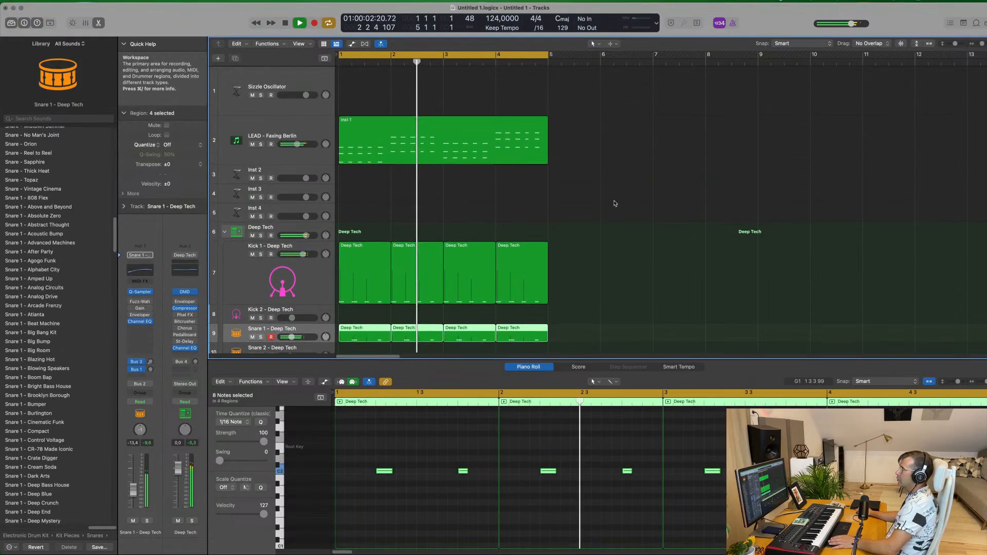
click(301, 119)
key(Return)
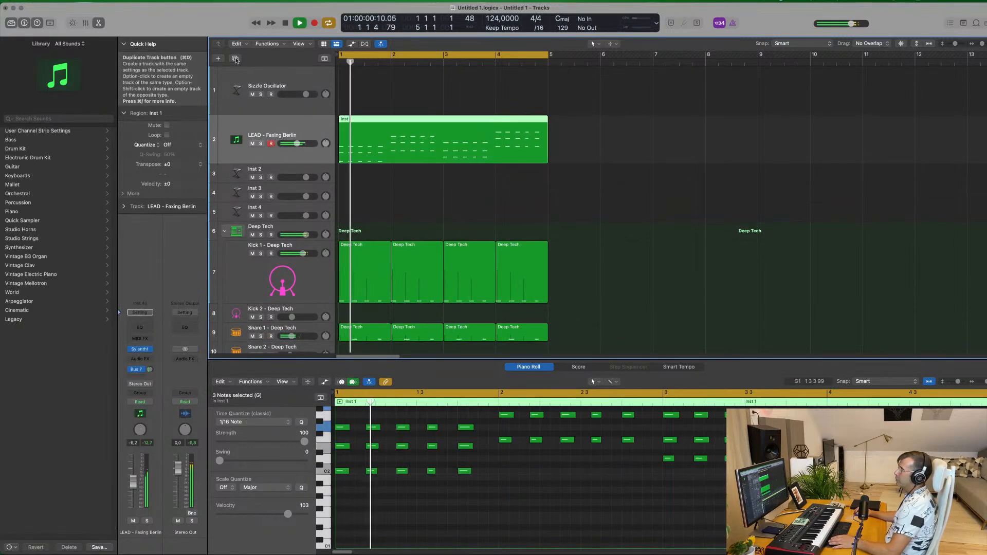
key(super+d)
drag(444, 133, 430, 186)
drag(377, 168, 382, 154)
Mute the original LEAD - Faxing Berlin track and restart playback with the duplicate track.
key(space)
click(226, 173)
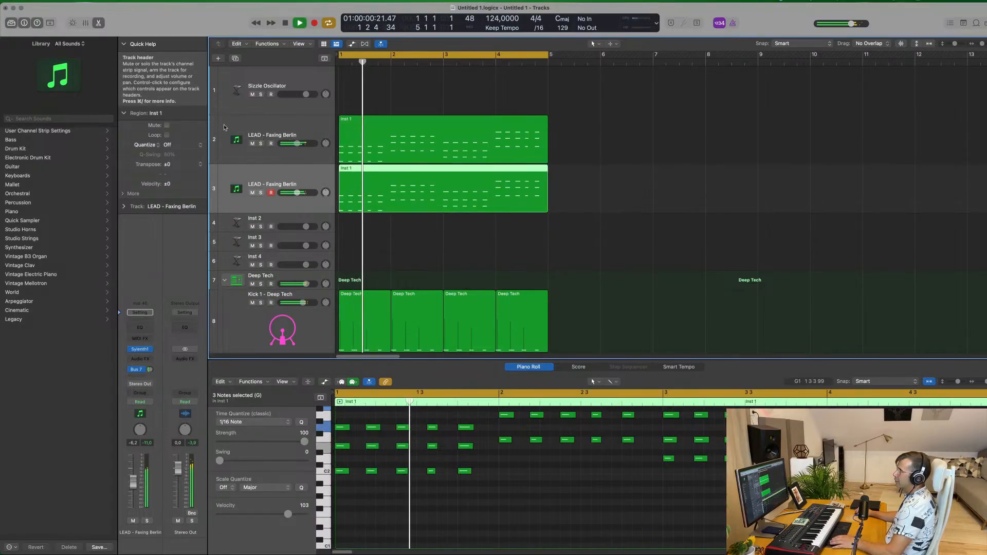
click(253, 144)
key(space)
key(space)
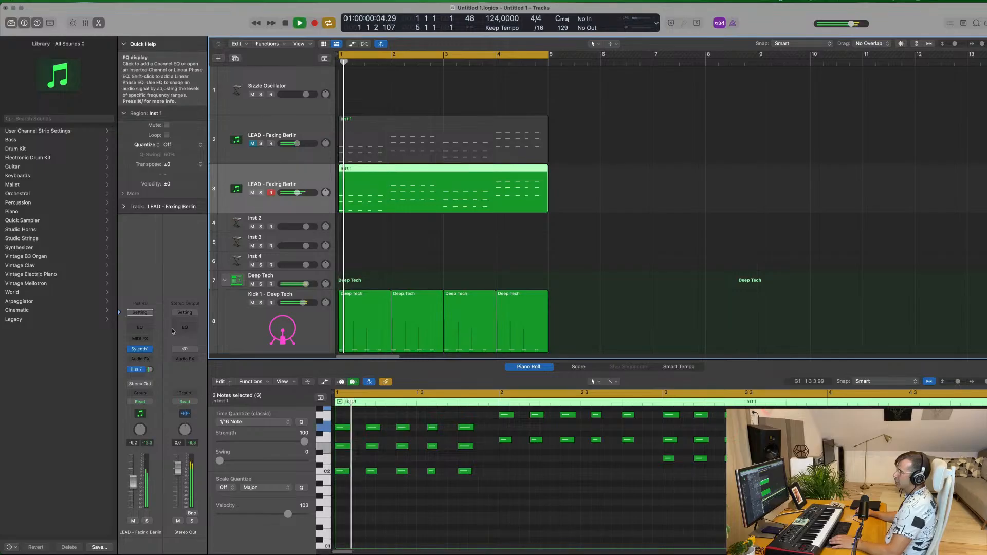
Open Sylenth1 on the duplicated lead track and load preset 184: LEAD - Let Go.
click(139, 349)
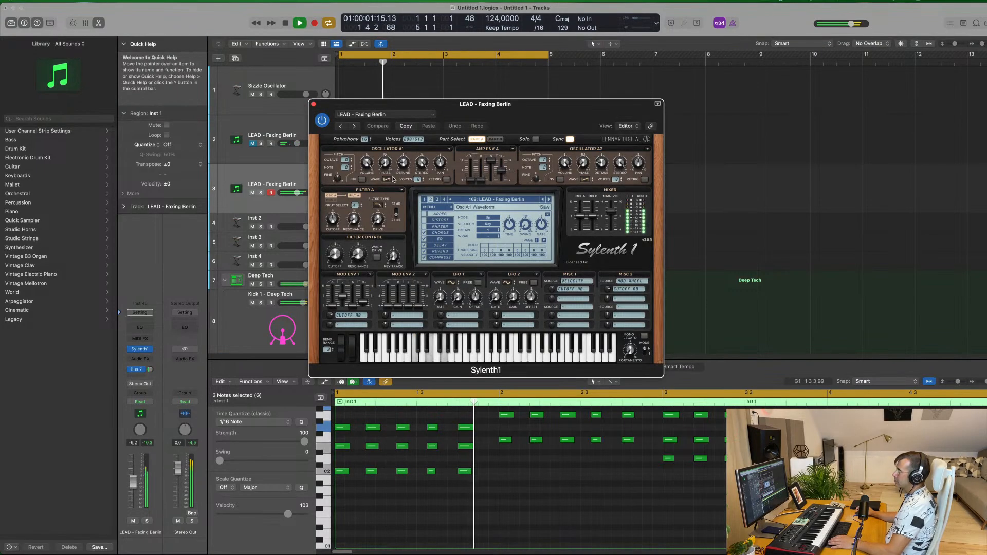
click(485, 200)
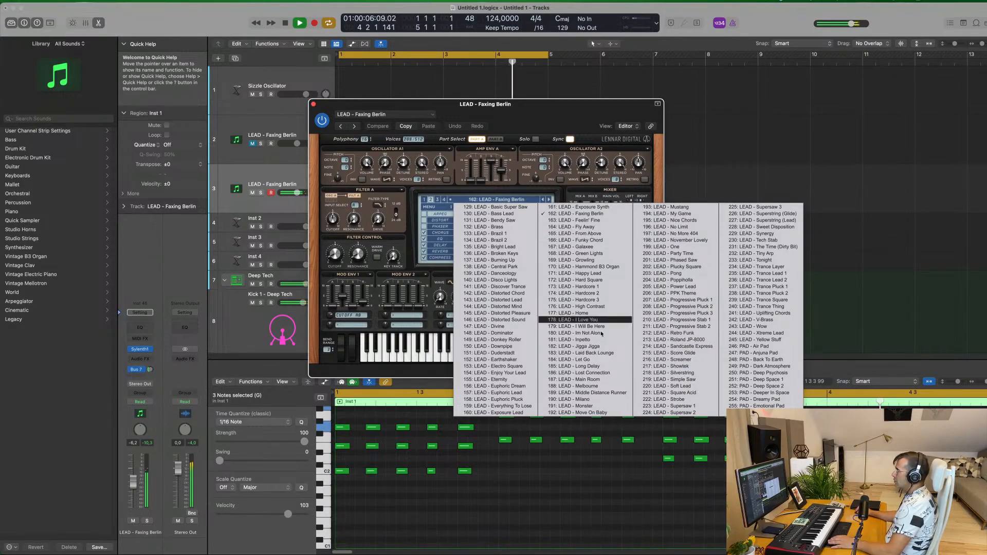
click(605, 361)
drag(569, 115, 670, 134)
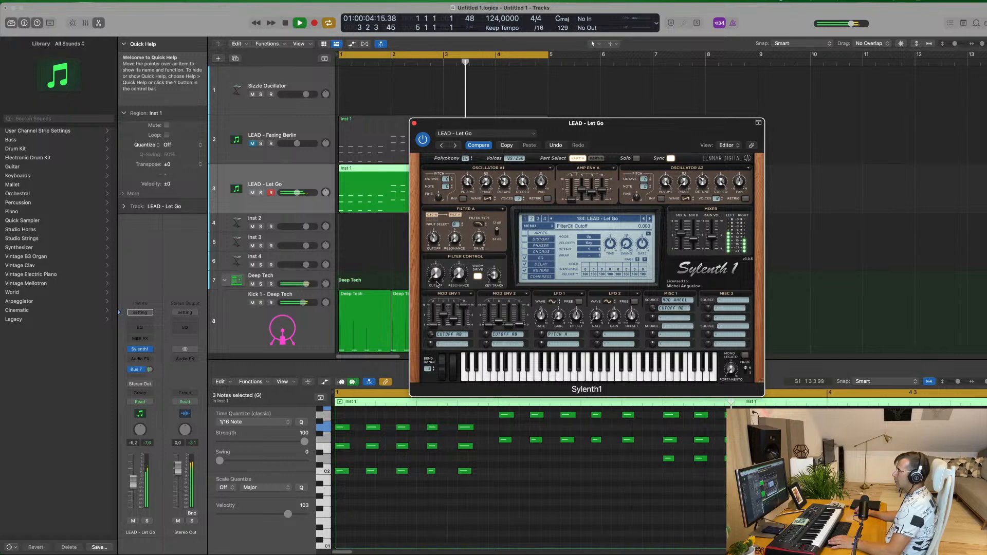
Lower the LEAD - Let Go track's volume to about -8.4 dB and set Sylenth1's filter control cutoff to about 2.022.
mouse_move(637, 137)
mouse_down()
mouse_move(644, 159)
mouse_move(656, 142)
mouse_up()
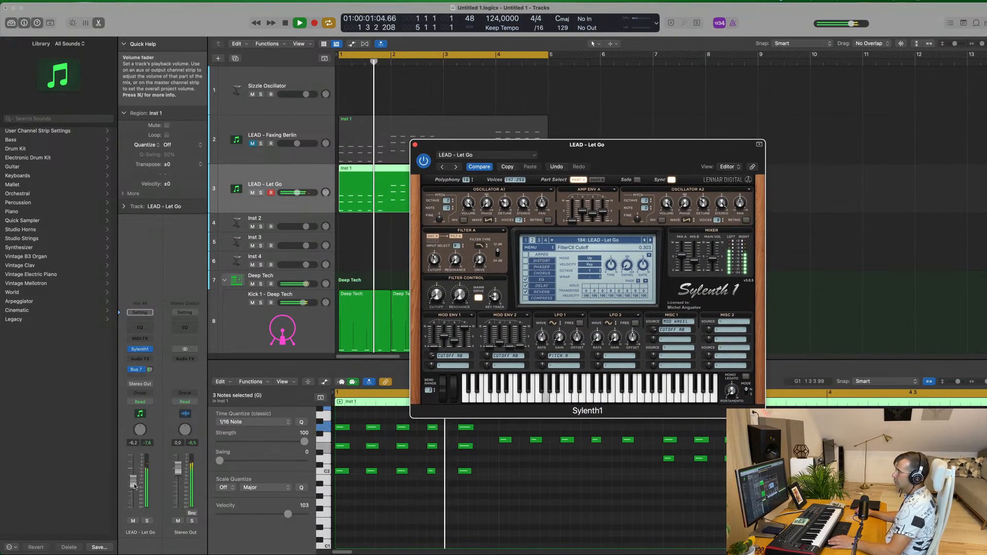
drag(132, 482, 132, 487)
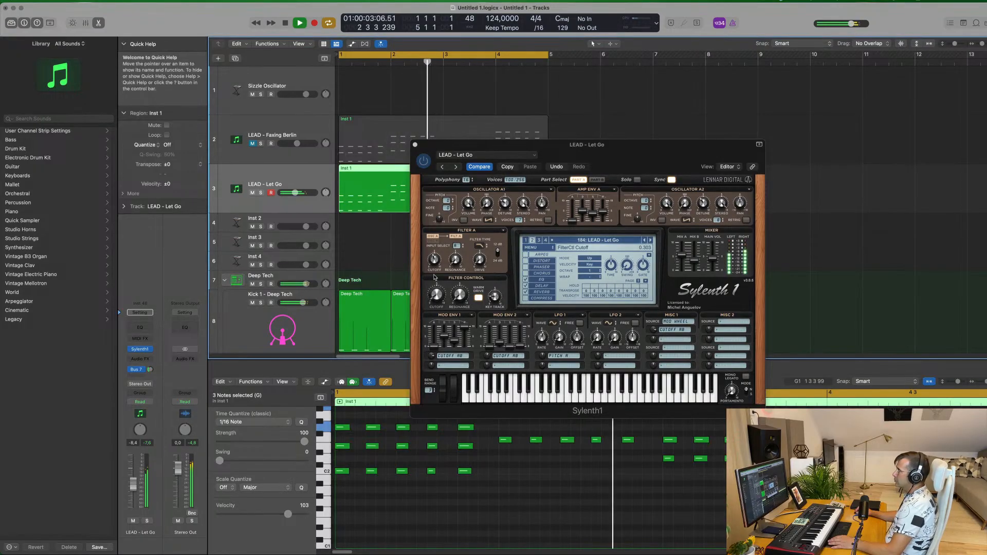
drag(433, 259, 435, 267)
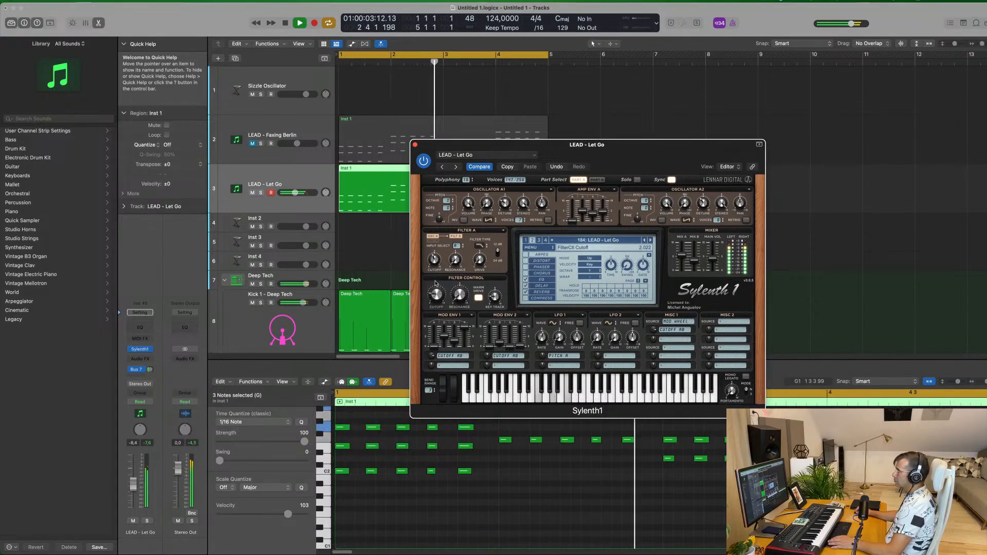
Close the Sylenth1 window and lower the LEAD - Let Go track's volume to about -10.6 dB.
drag(618, 160, 528, 179)
click(325, 163)
drag(133, 486, 132, 490)
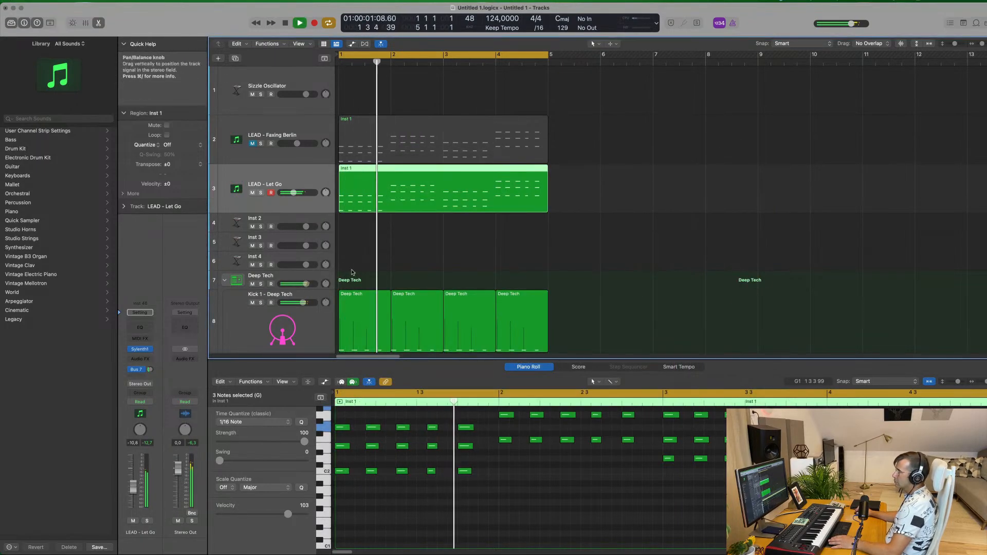
Select the Snare 1 - Deep Tech track, restart playback from bar 1 and slightly lower the track's volume.
scroll(353, 269, down, 4)
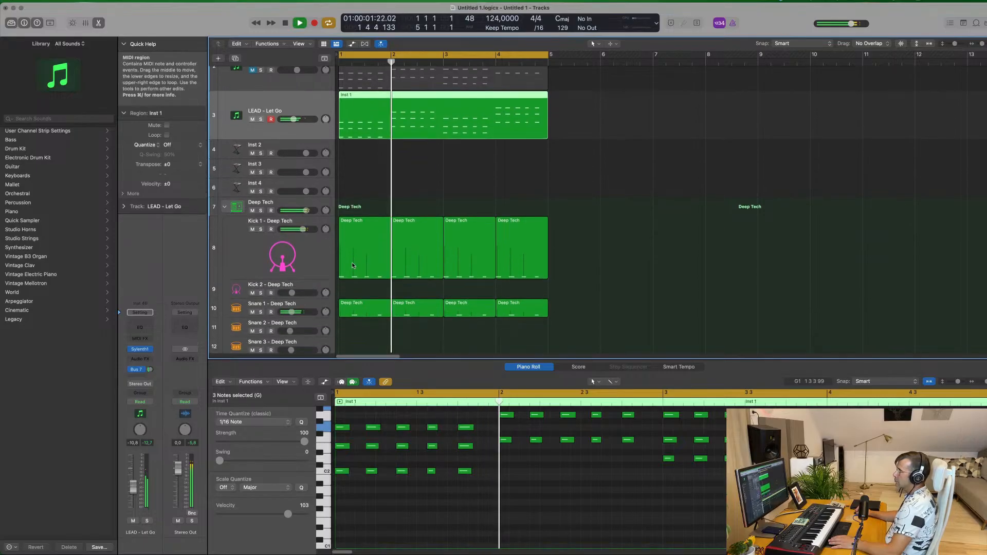
click(280, 281)
key(Return)
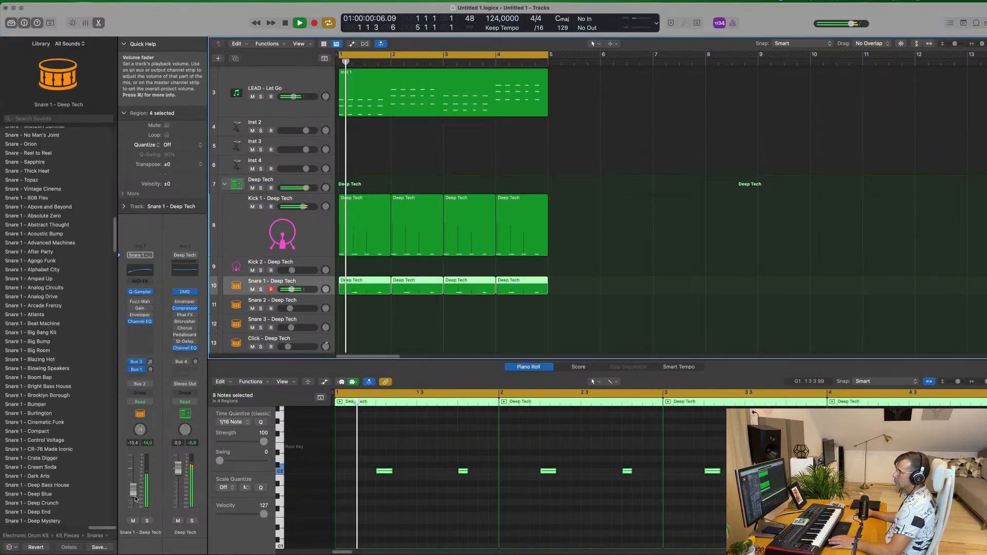
drag(134, 500, 133, 503)
Duplicate the LEAD - Let Go track with its instrument settings.
scroll(614, 193, up, 4)
click(350, 177)
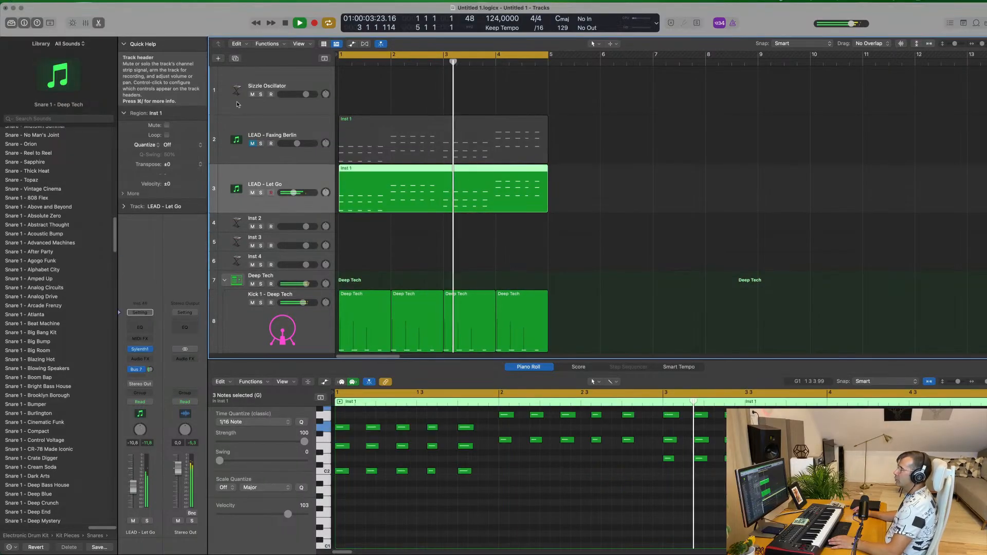
key(super+d)
Copy the four-bar LEAD - Let Go region onto the duplicate track and delete the copy.
click(432, 174)
drag(408, 174, 364, 232)
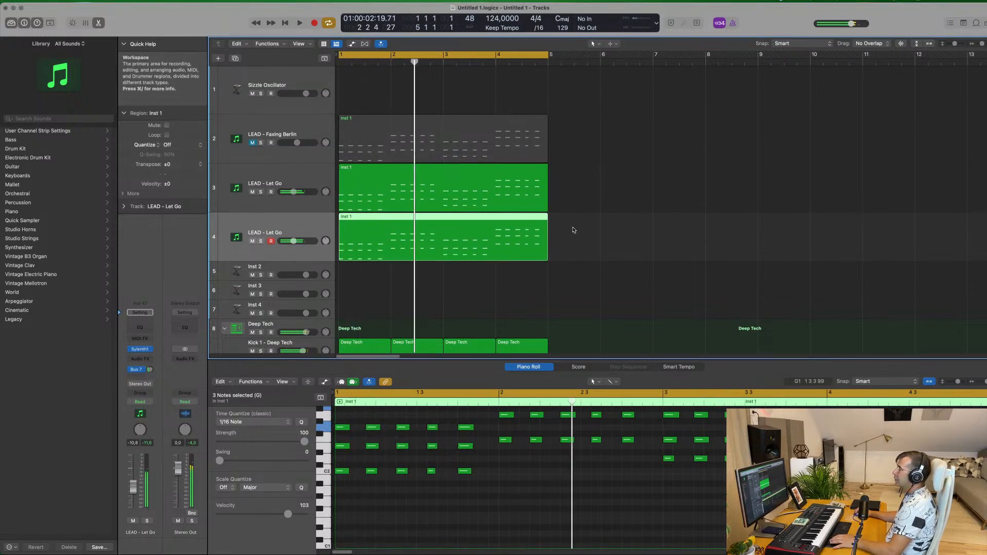
key(Delete)
Restart playback, open Sylenth1 on the duplicated LEAD - Let Go track and load preset 029: BASS - Bass Pad.
key(space)
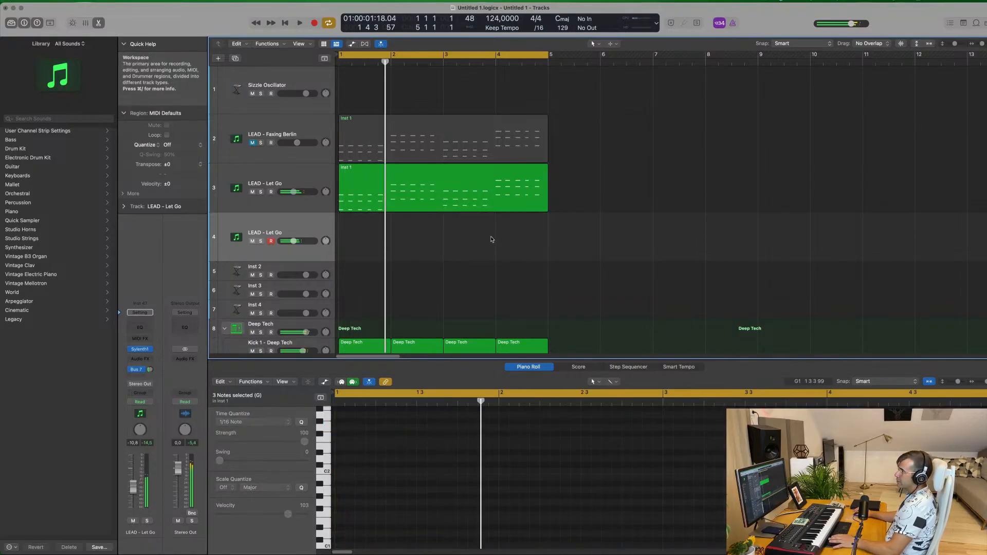
key(space)
key(space)
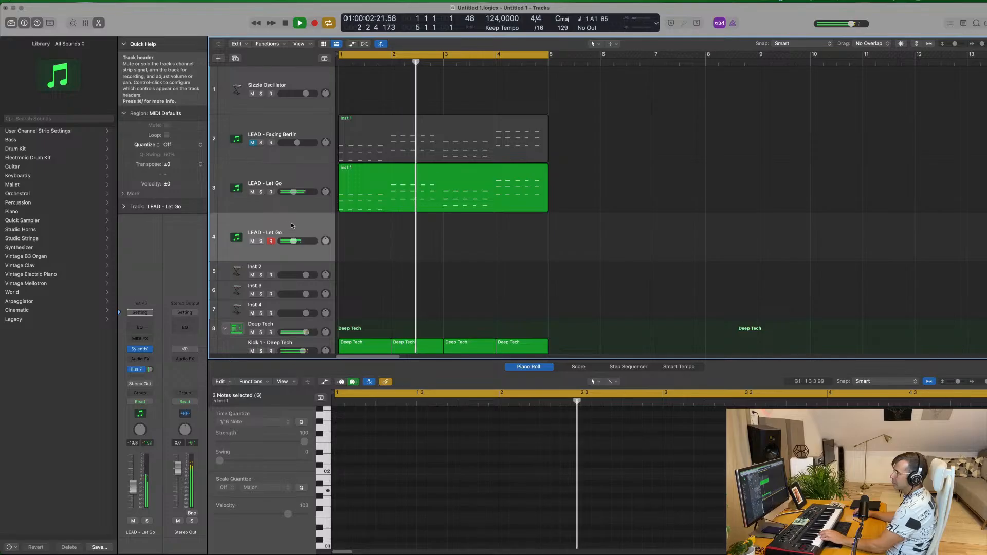
click(140, 349)
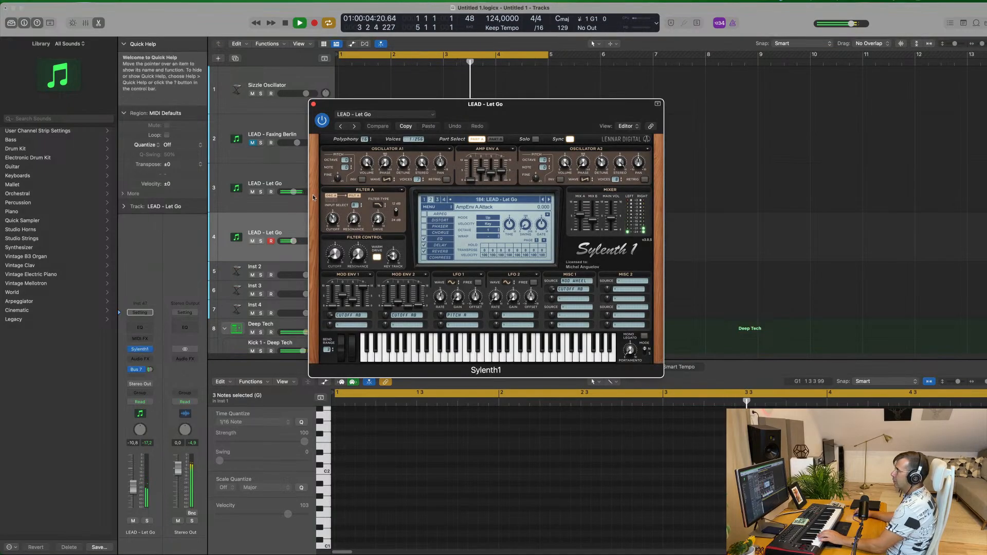
click(492, 200)
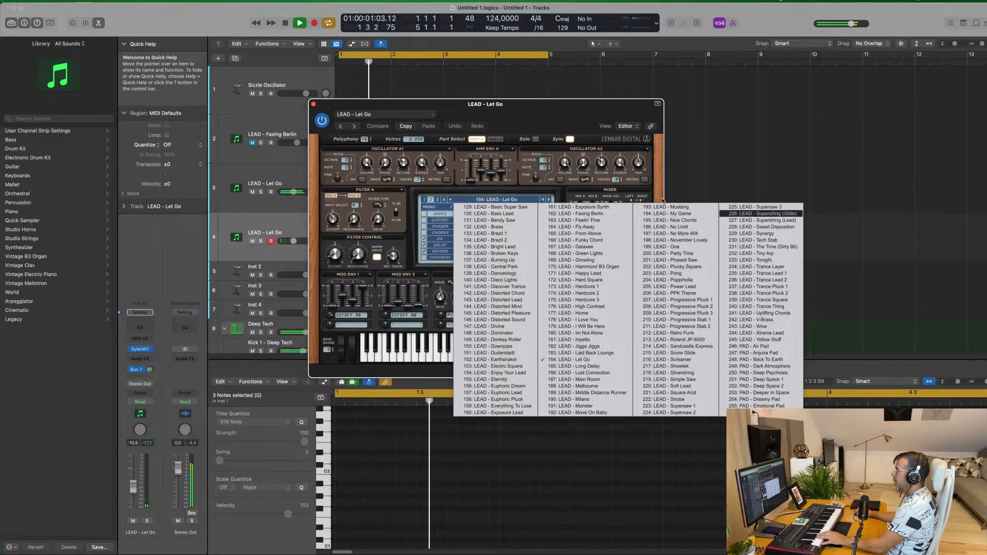
click(424, 200)
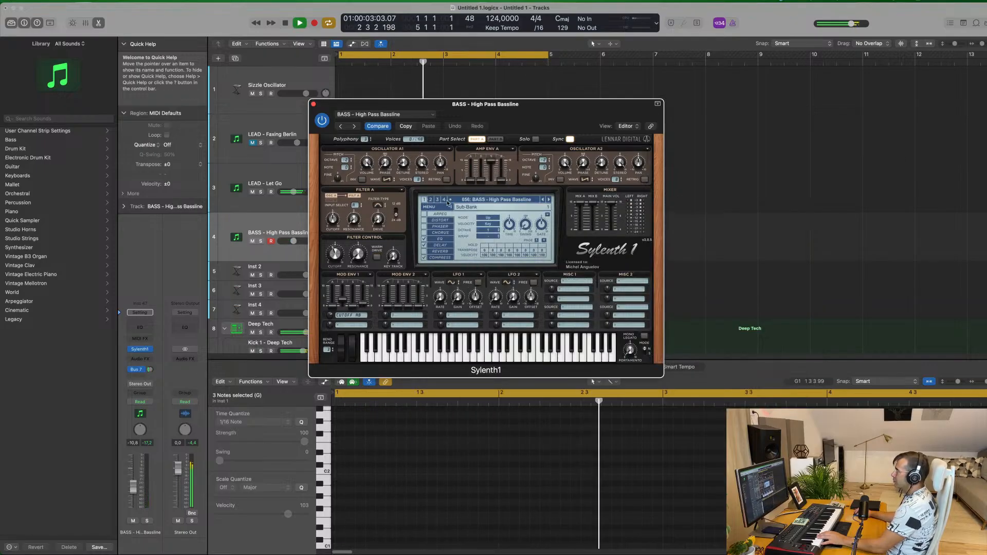
click(471, 201)
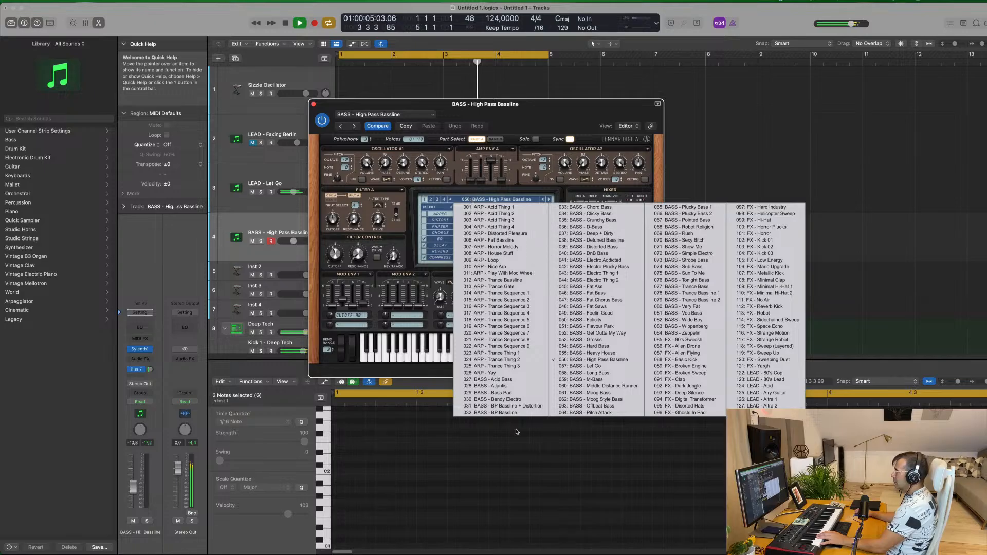
click(511, 393)
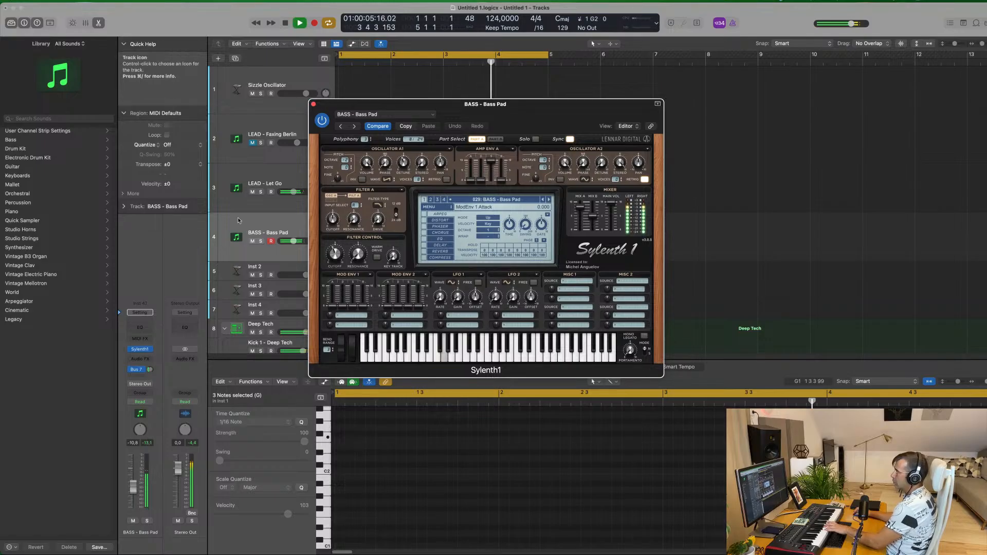
Move the Sylenth1 window aside and copy the four-bar LEAD - Let Go region onto the BASS - Bass Pad track at bar 1.
drag(411, 104, 686, 103)
drag(392, 178, 392, 253)
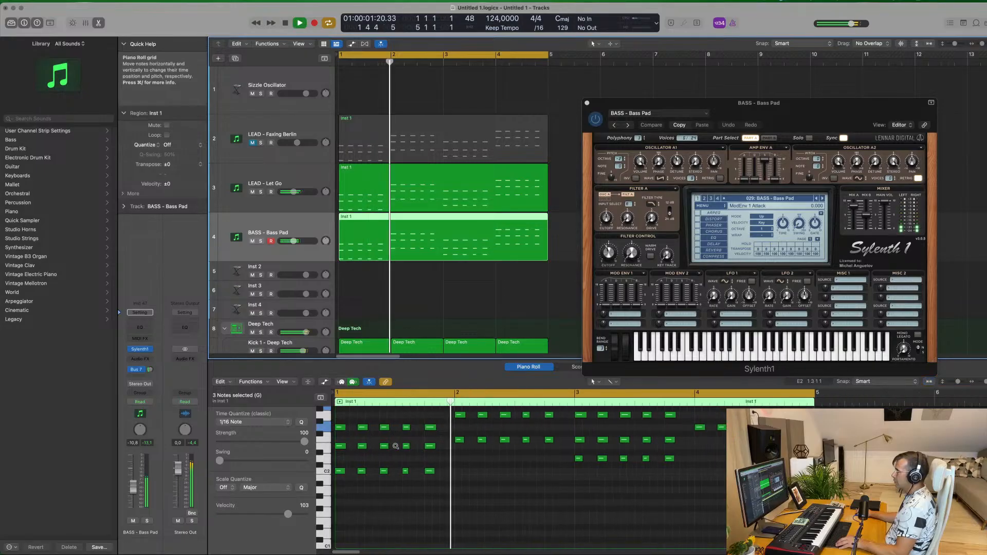
Try to delete the upper chord notes across the Bass Pad region, and undo the deletion.
scroll(542, 462, up, 2)
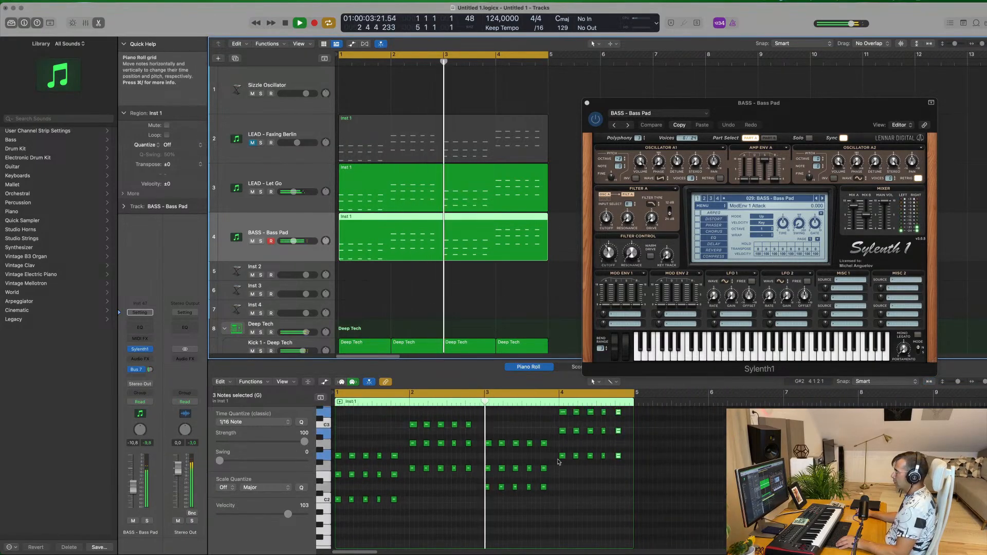
drag(607, 470, 309, 410)
key(BackSpace)
scroll(617, 437, up, 1)
drag(602, 422, 624, 476)
scroll(564, 466, down, 3)
scroll(565, 462, up, 2)
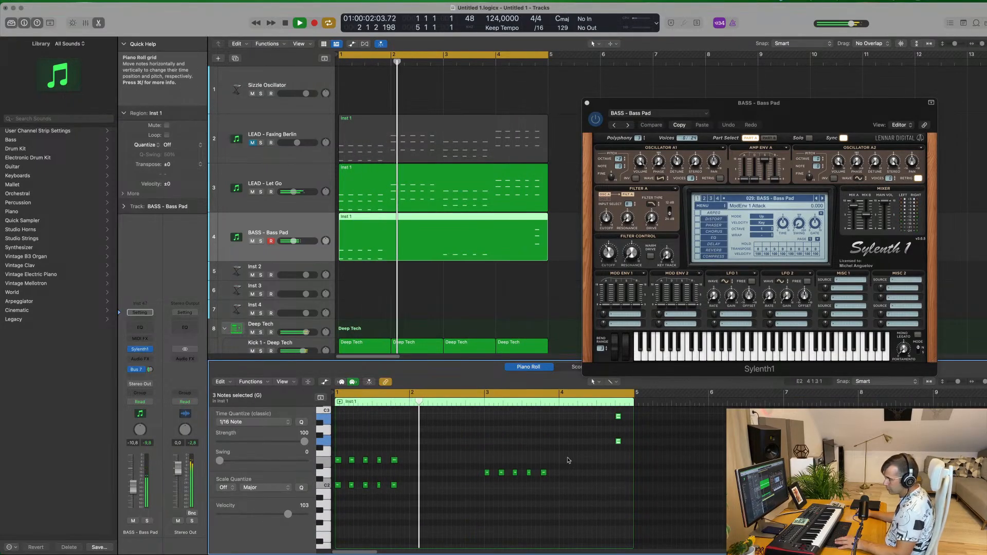
key(super+z)
Try deleting all bar 4 notes and the upper chord notes in bars 2 and 3 of the Bass Pad region.
scroll(579, 449, up, 3)
click(577, 494)
drag(626, 487, 486, 434)
key(Delete)
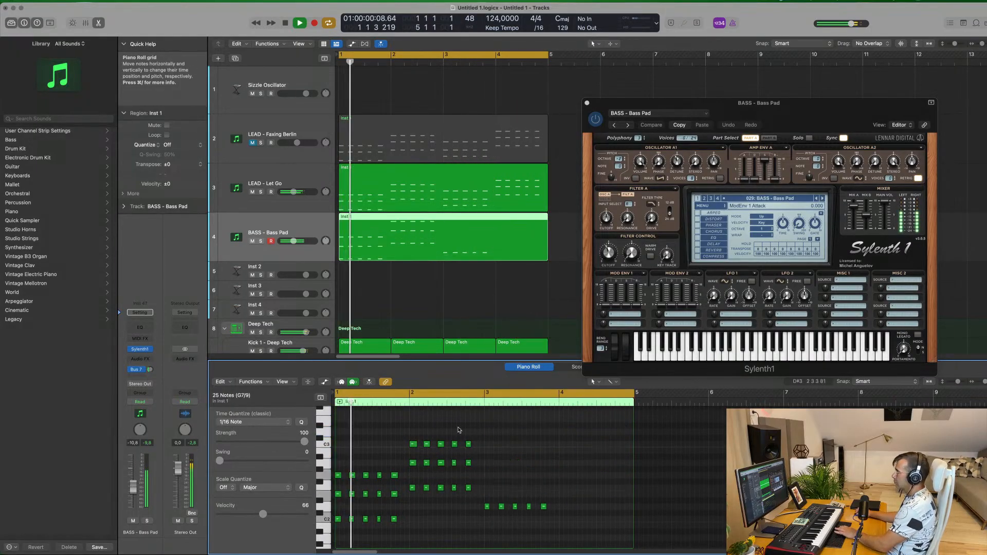
drag(395, 435, 489, 468)
key(Delete)
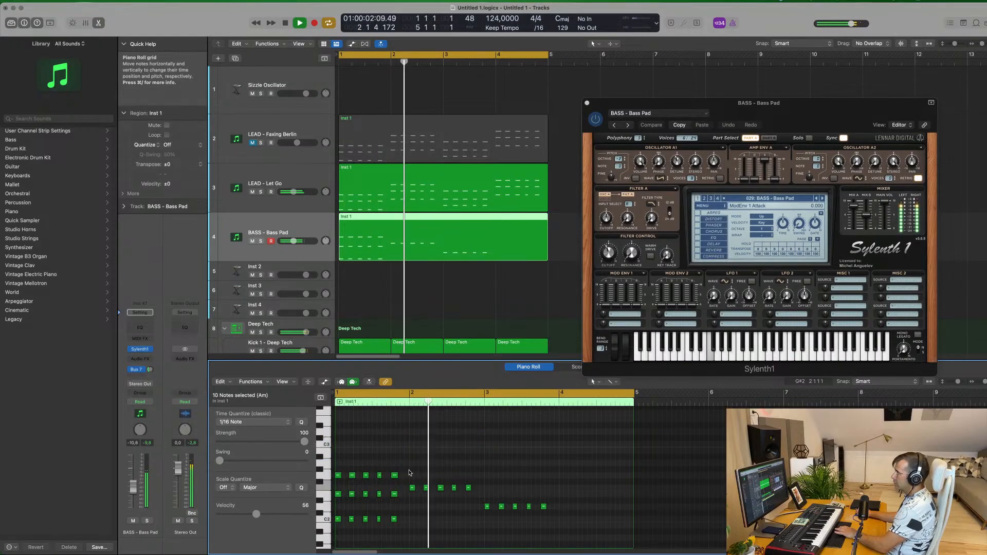
Try reducing bars 1 and 2 of the Bass Pad region to a single first root note each.
drag(377, 495, 424, 529)
key(Delete)
key(Delete)
drag(426, 481, 506, 502)
key(Delete)
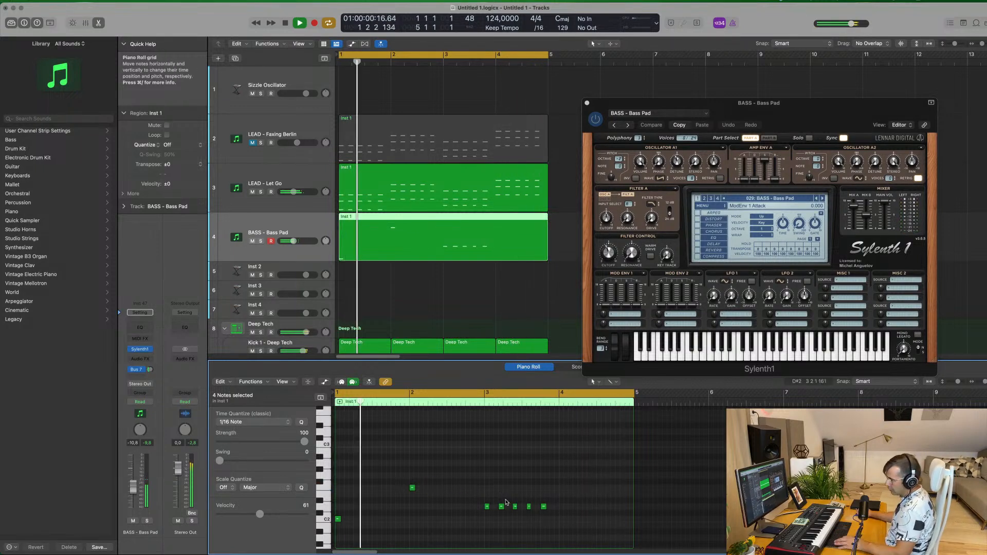
Undo the recent note deletions in the Bass Pad region.
key(super+z)
key(super+z)
key(super+z)
key(super+z)
key(super+z)
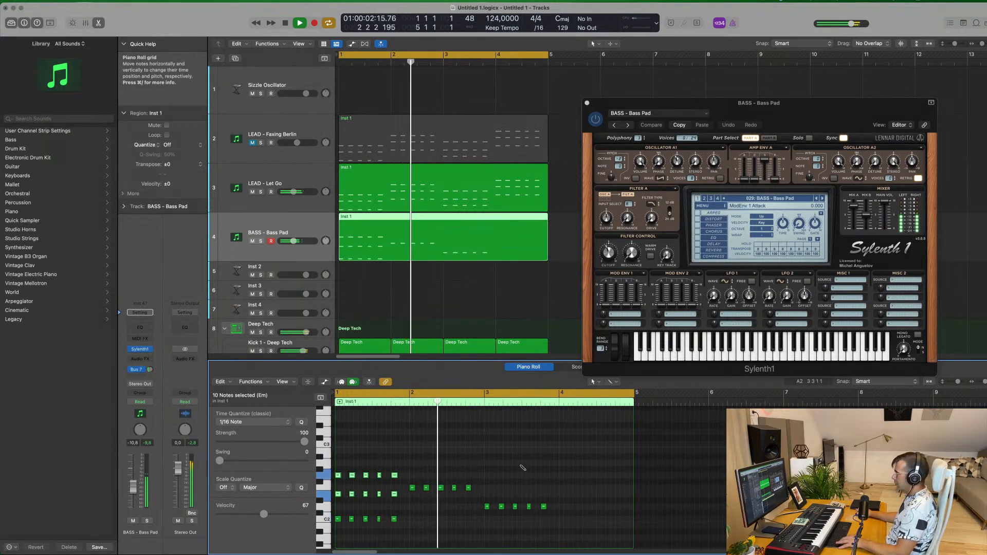
Delete the upper chord notes from the Bass Pad region, keeping only the lowest note line.
drag(545, 425, 633, 466)
key(BackSpace)
drag(482, 451, 554, 495)
key(BackSpace)
drag(436, 473, 420, 527)
key(BackSpace)
key(BackSpace)
key(BackSpace)
Stretch the first root note in each of the four bars to a full bar and delete the repeated notes behind it.
drag(340, 518, 412, 523)
mouse_move(485, 483)
mouse_down()
mouse_move(420, 493)
mouse_move(483, 487)
mouse_up()
key(BackSpace)
mouse_move(559, 504)
mouse_down()
mouse_move(497, 510)
mouse_move(557, 509)
mouse_up()
key(BackSpace)
mouse_move(621, 476)
mouse_down()
mouse_move(567, 485)
mouse_move(633, 480)
mouse_up()
key(BackSpace)
Raise the BASS - Bass Pad track's volume to about -9.4 dB and restart playback.
drag(796, 112, 856, 122)
key(space)
drag(133, 486, 134, 485)
key(space)
key(space)
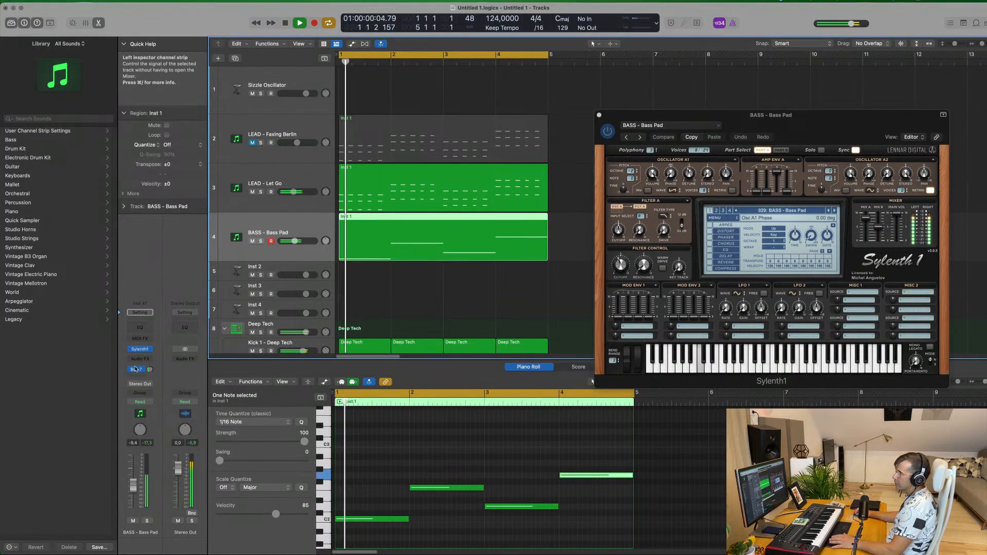
Insert a stereo Compressor on the BASS - Bass Pad track and side-chain it to Kick 1 - Deep Tech (Inst 5).
click(140, 359)
mouse_move(149, 380)
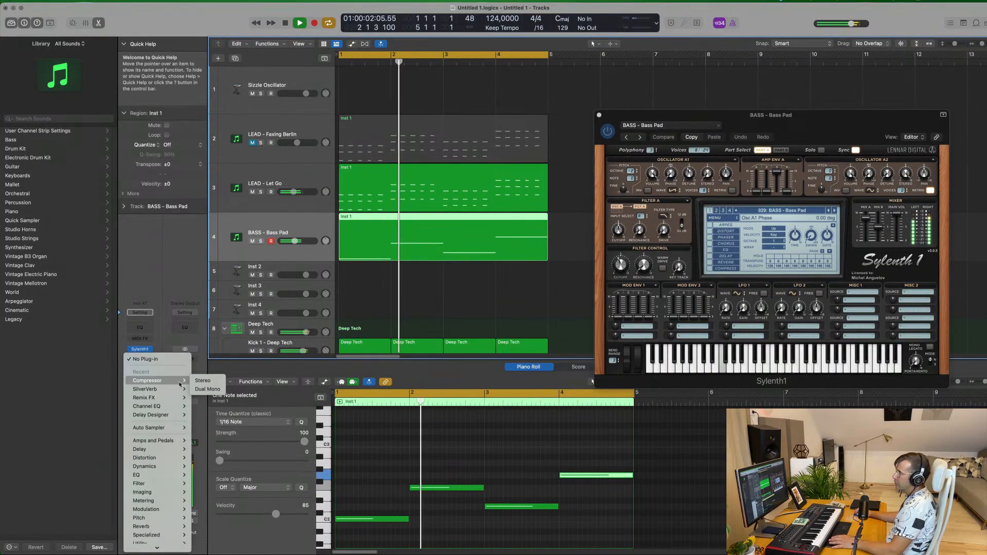
click(202, 381)
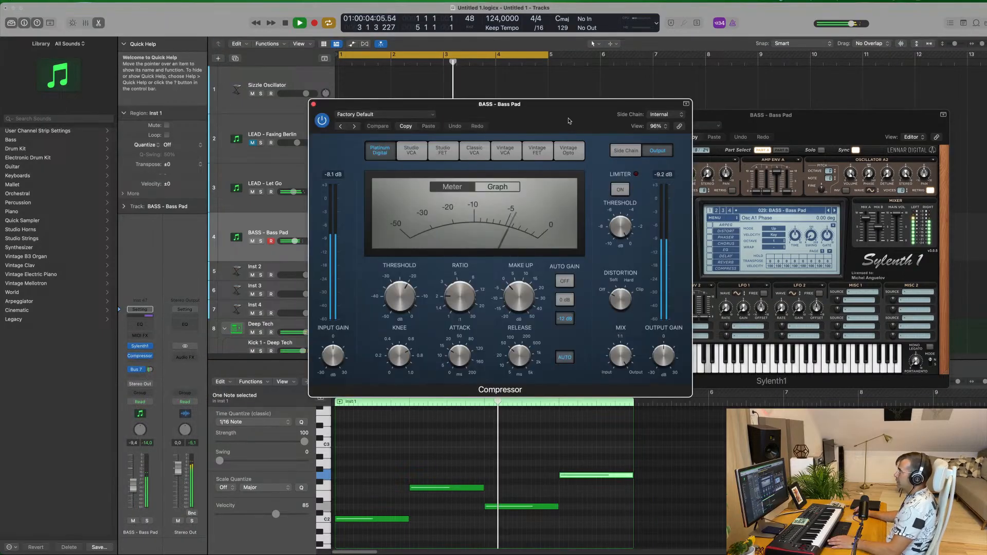
click(666, 114)
mouse_move(666, 137)
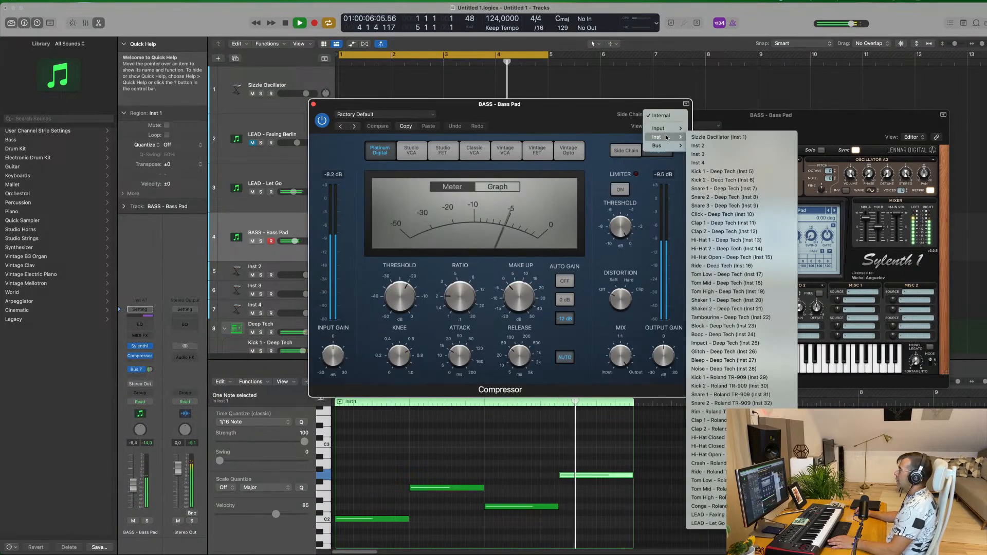
click(720, 171)
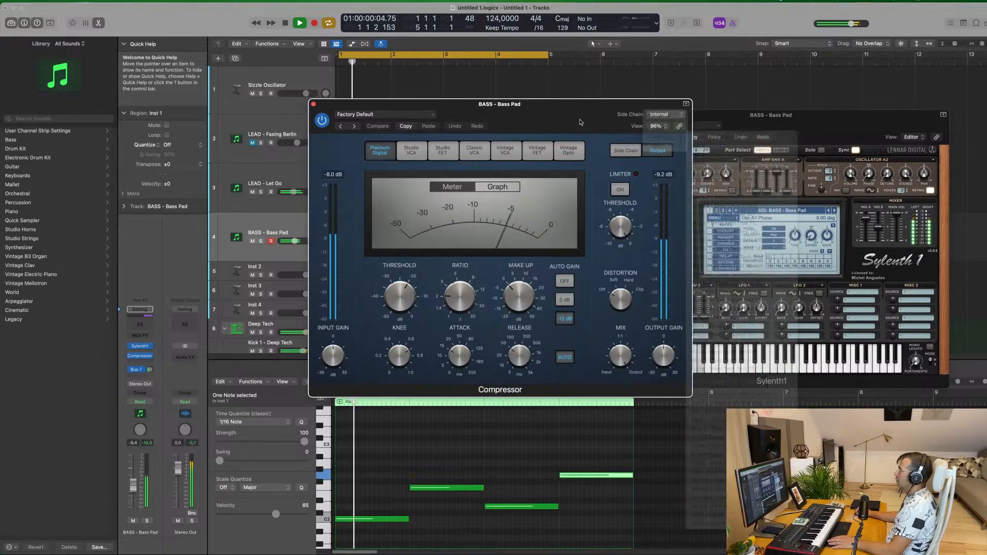
Set the Bass Pad Compressor's threshold to -18.0 dB and close the Compressor window.
drag(493, 104, 538, 101)
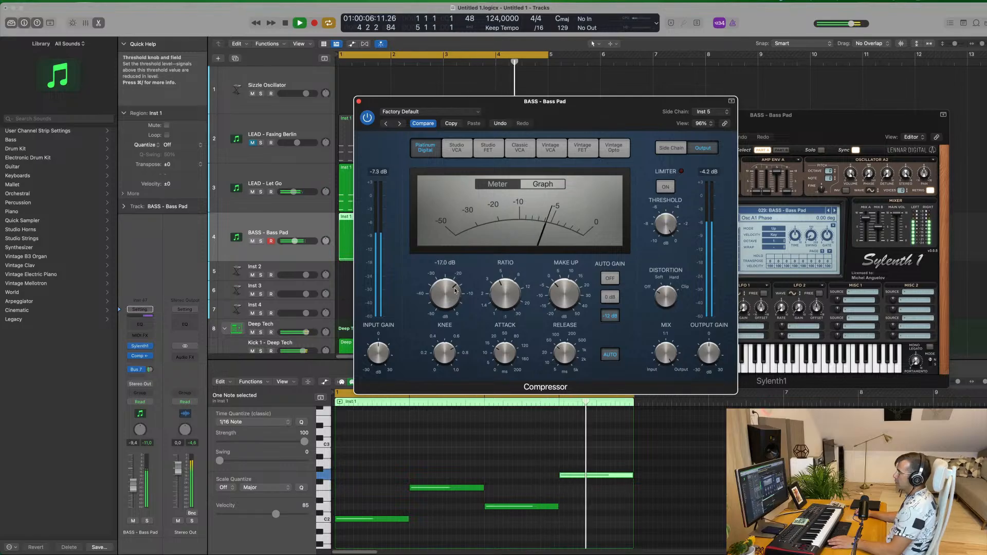
drag(455, 290, 455, 292)
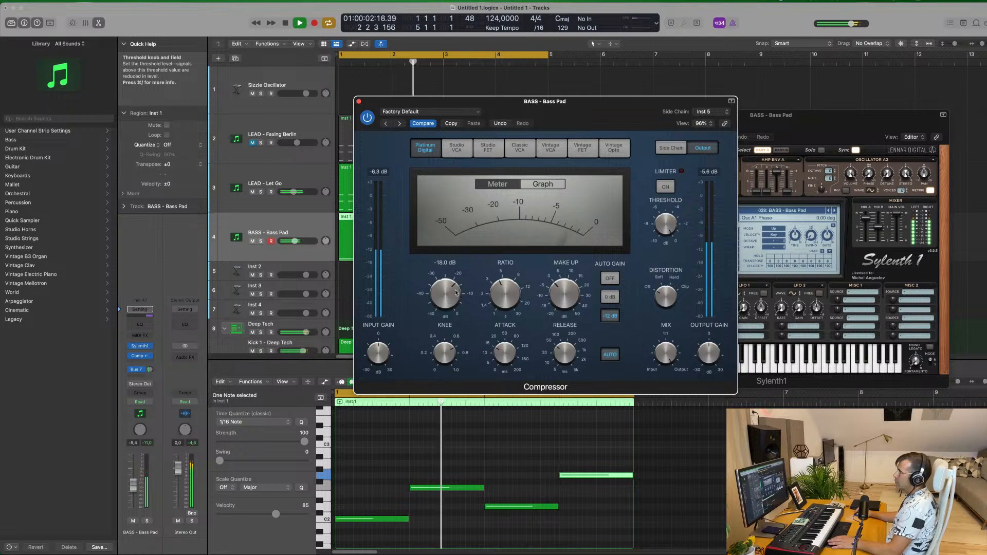
click(358, 101)
Set the Snare 1 - Deep Tech track's volume to about -16.6 dB and close the Sylenth1 window.
scroll(399, 202, down, 5)
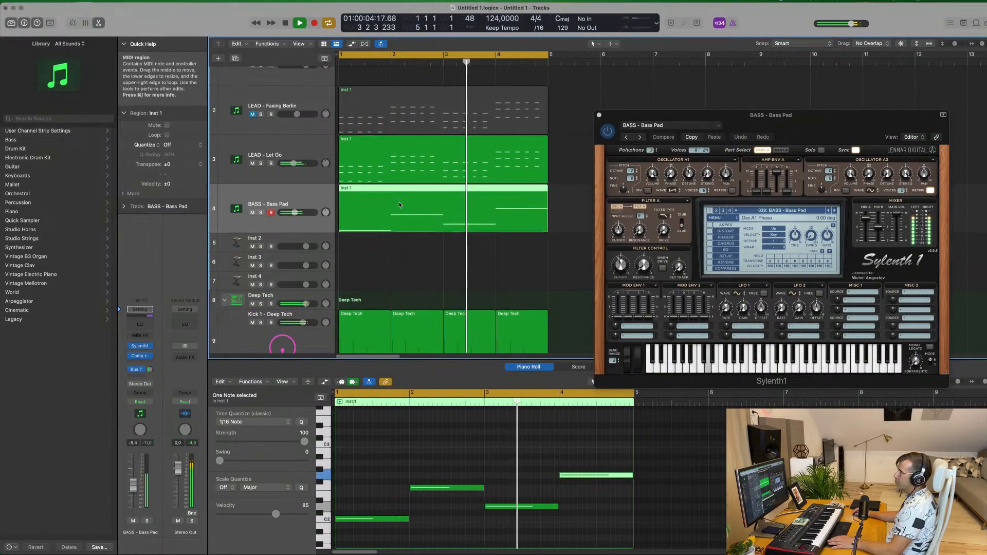
click(321, 226)
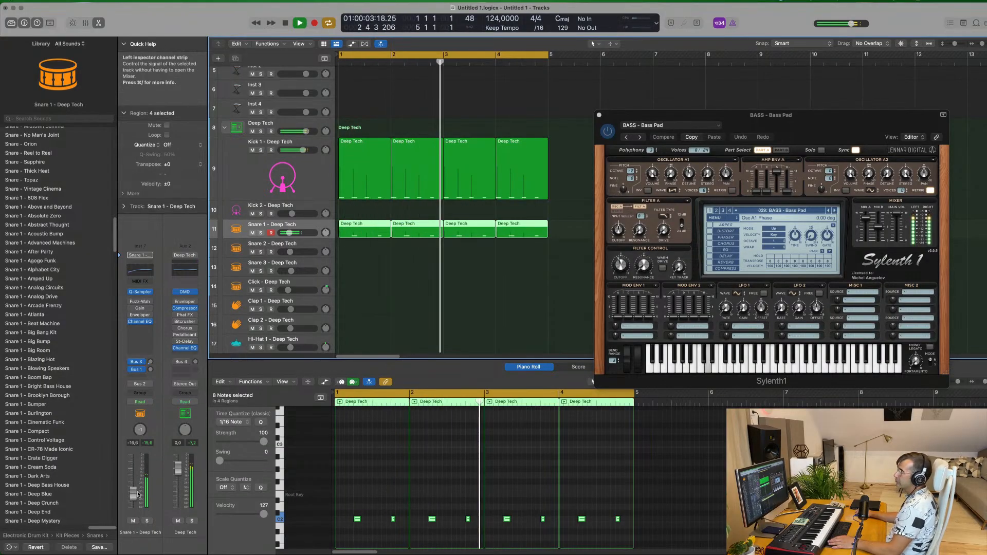
click(599, 115)
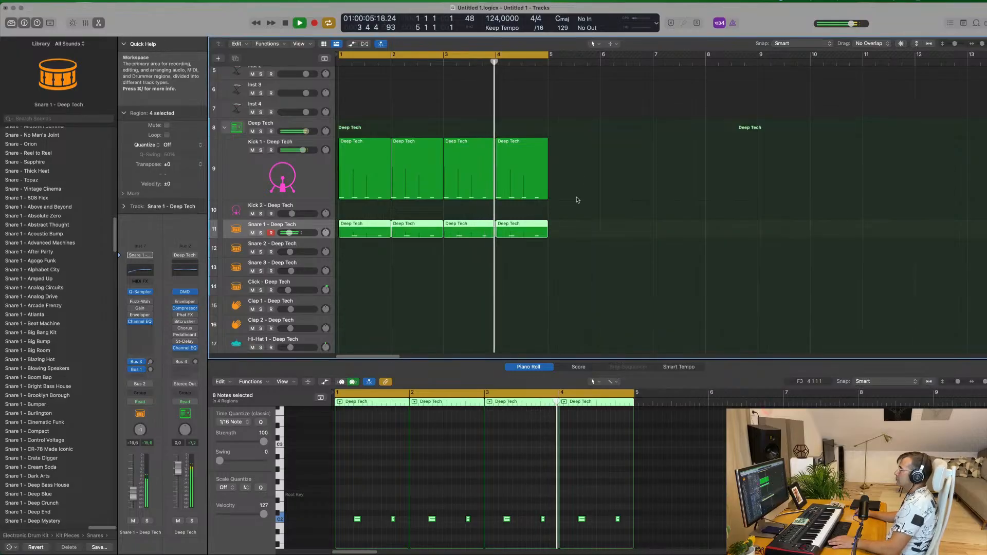
Select all regions and repeat the four-bar arrangement so it fills the timeline up to bar 17.
scroll(577, 199, up, 5)
scroll(582, 205, up, 3)
key(super+Left)
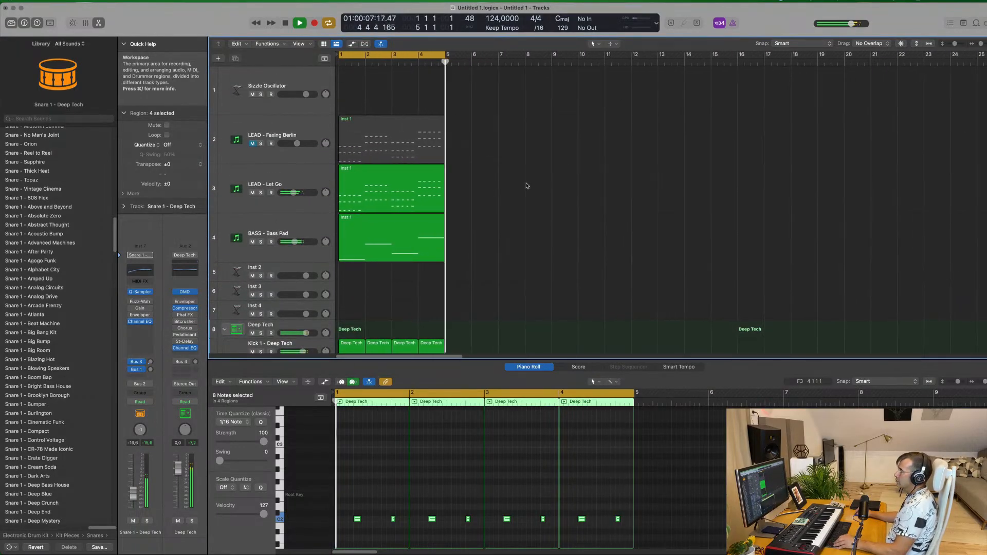
key(super+r)
key(super+r)
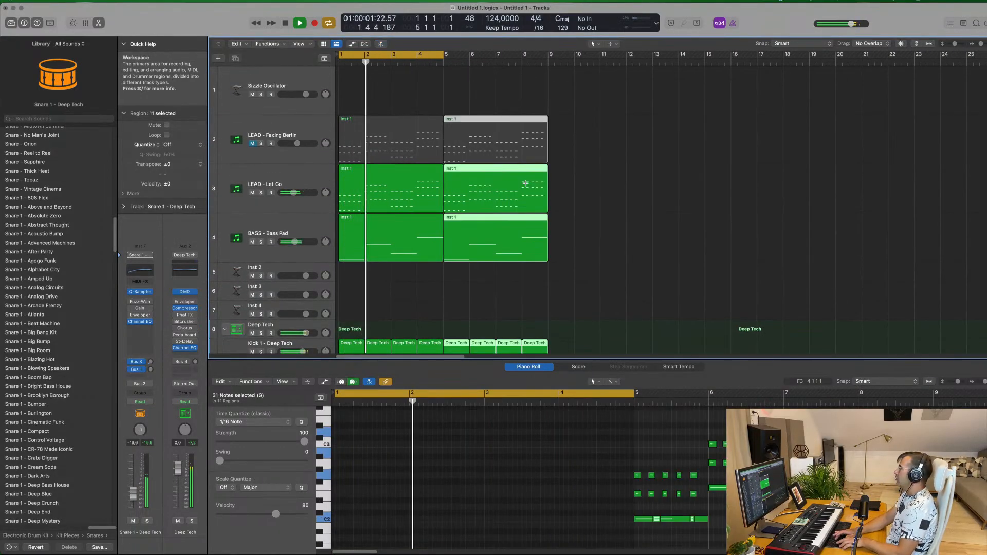
key(super+r)
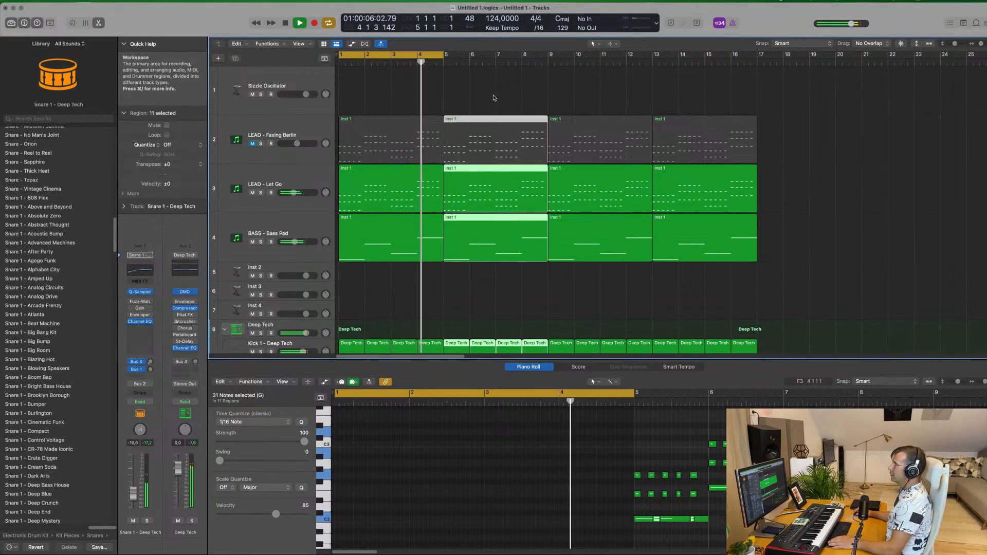
Unmute the LEAD - Faxing Berlin track, restart playback and bring the track's volume up to about -11.4 dB.
key(space)
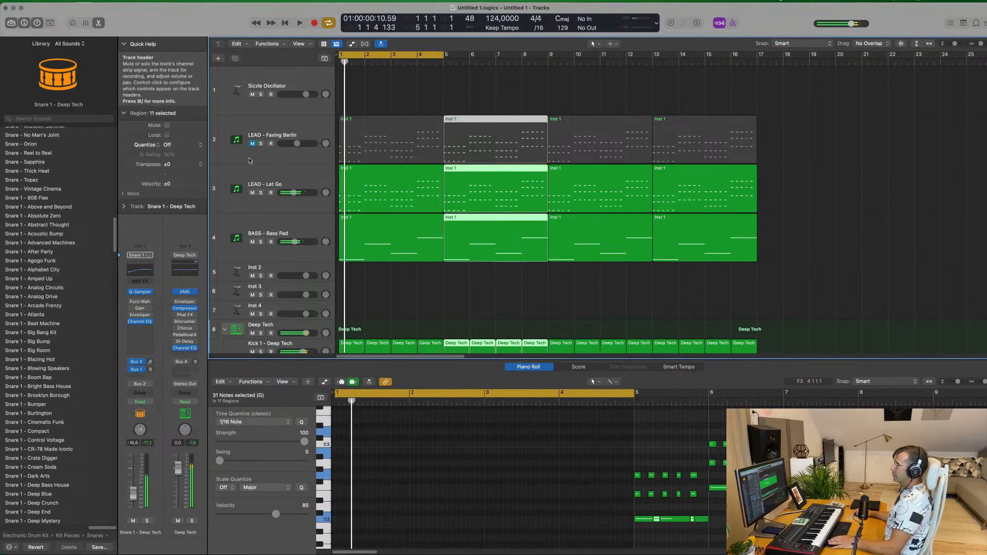
click(248, 152)
click(251, 145)
key(space)
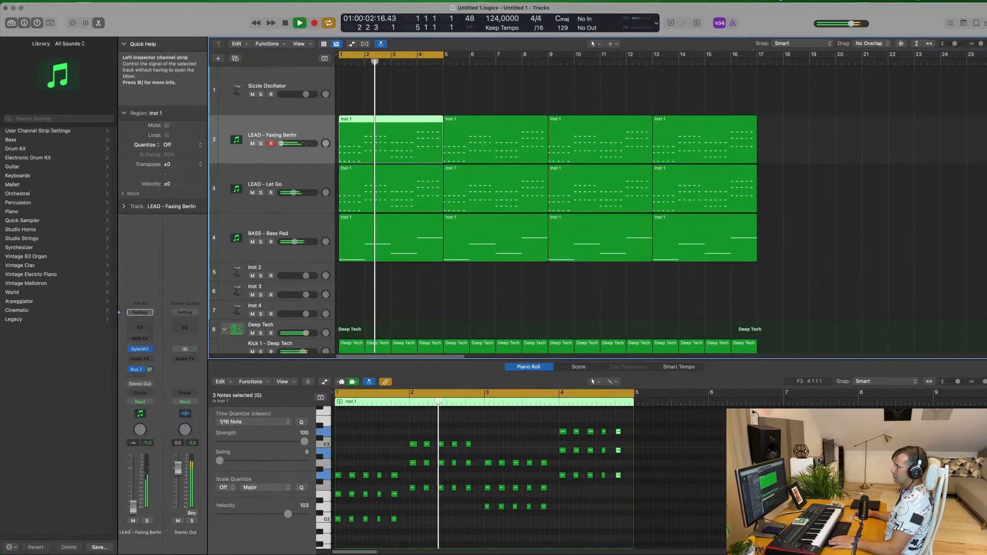
drag(131, 501, 134, 487)
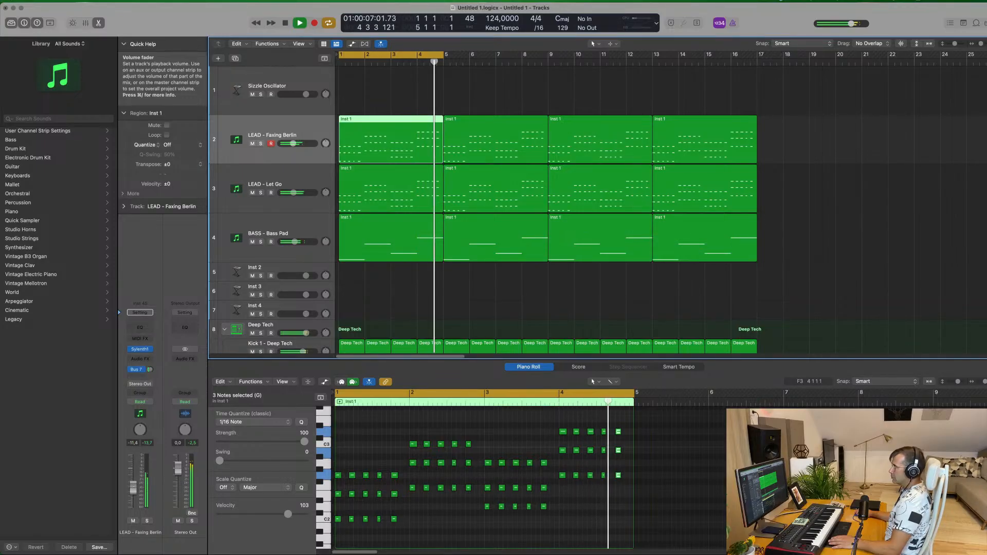
Mute the LEAD - Faxing Berlin track, restart playback and raise the BASS - Bass Pad track's volume slightly.
click(133, 521)
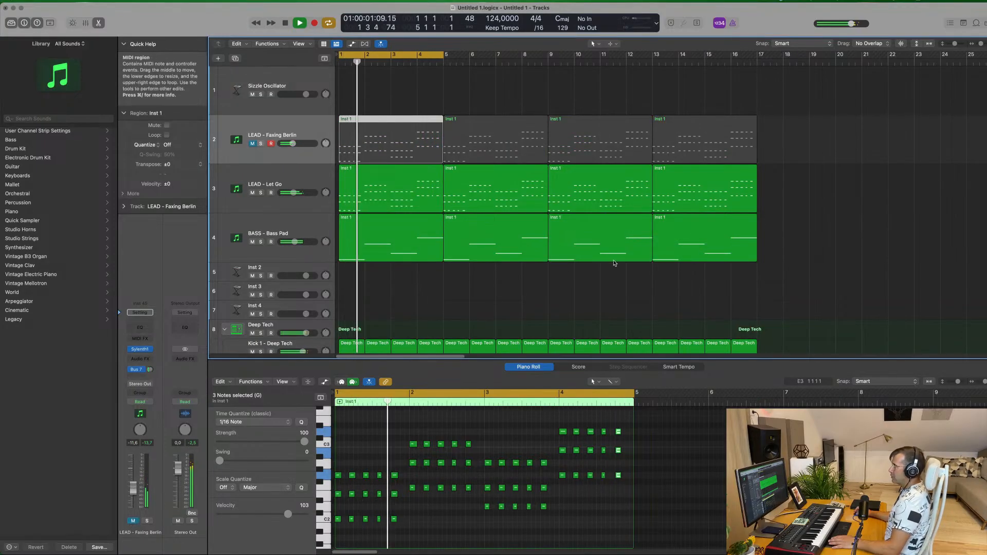
click(299, 227)
key(Return)
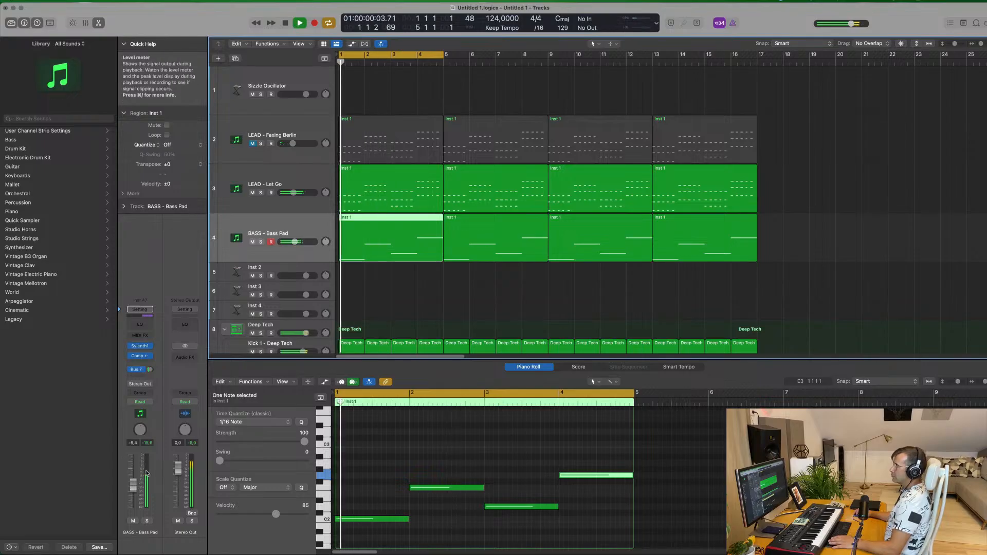
Lower the Snare 1 - Deep Tech track's volume to about -20.5 dB.
scroll(420, 283, down, 5)
scroll(419, 284, down, 5)
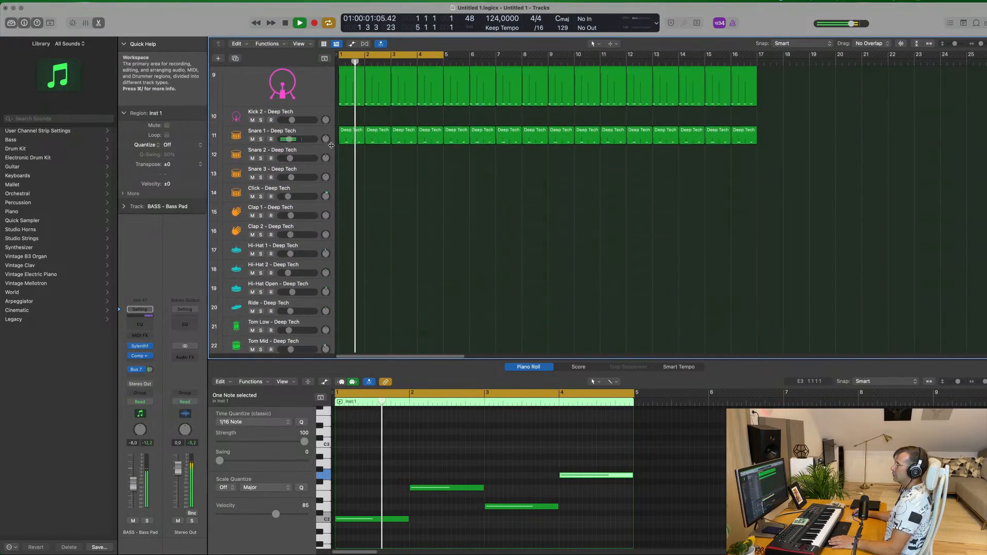
click(311, 132)
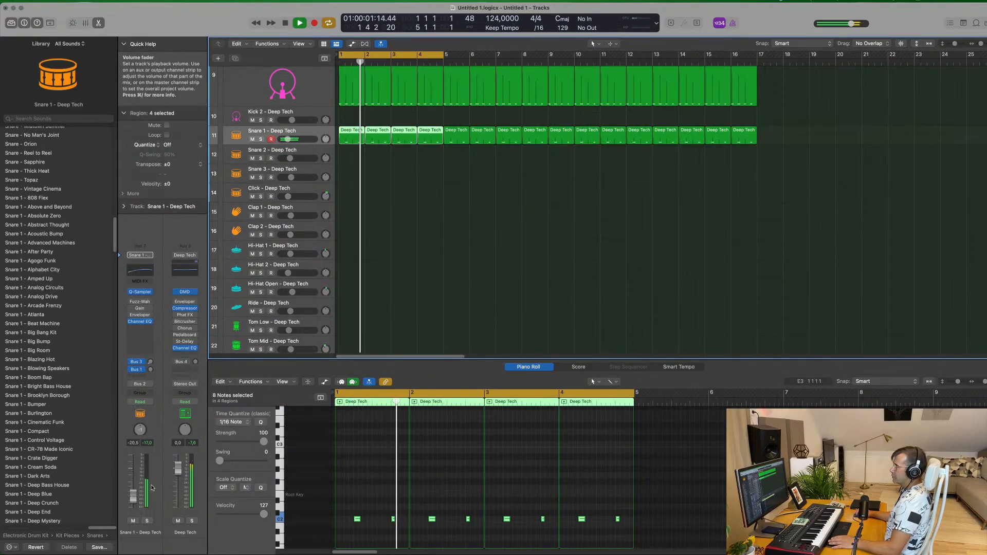
Copy the first Kick 1 region to bar 1 of the Hi-Hat Open - Deep Tech track and stop playback.
click(354, 92)
drag(354, 92, 354, 277)
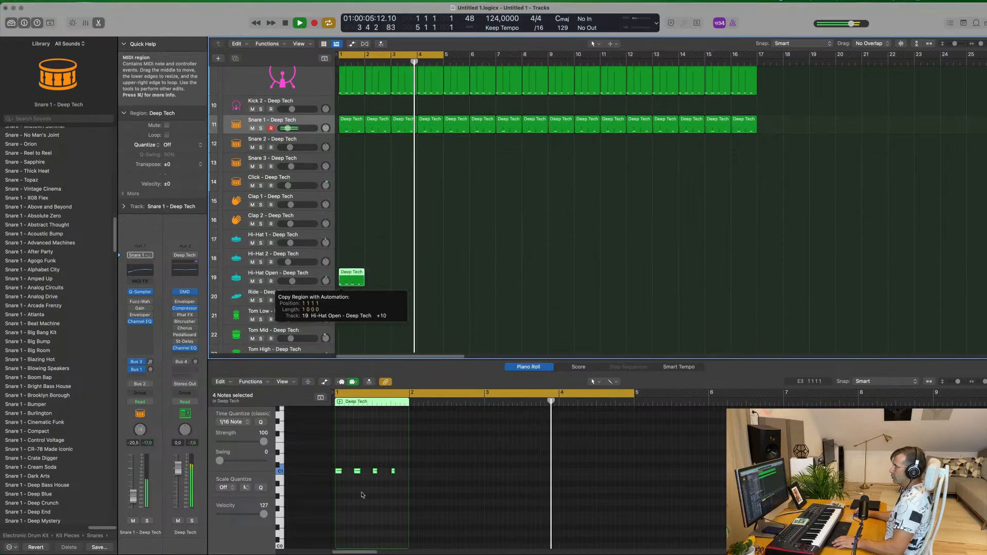
key(space)
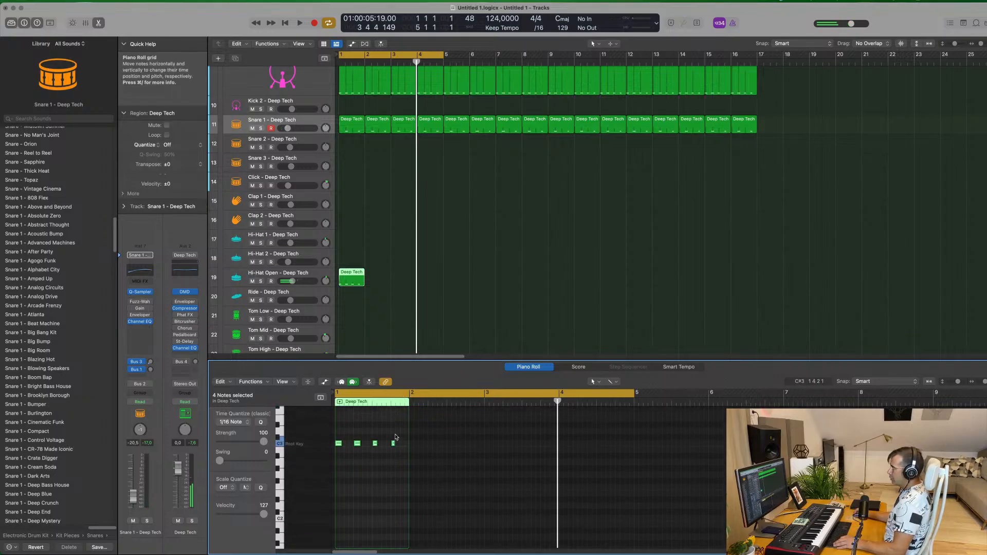
Shift the four hi-hat notes onto the offbeats, starting at 1 1 3 1, and lower the Hi-Hat Open track's volume to about -16.4 dB.
scroll(396, 437, up, 8)
scroll(358, 444, right, 3)
scroll(359, 444, left, 4)
scroll(358, 443, left, 1)
drag(358, 443, 365, 447)
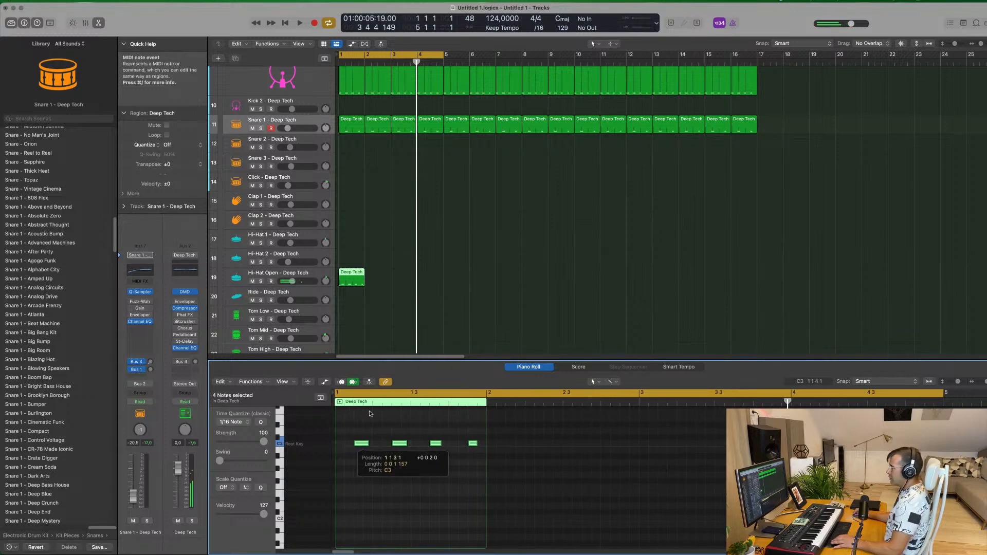
click(286, 274)
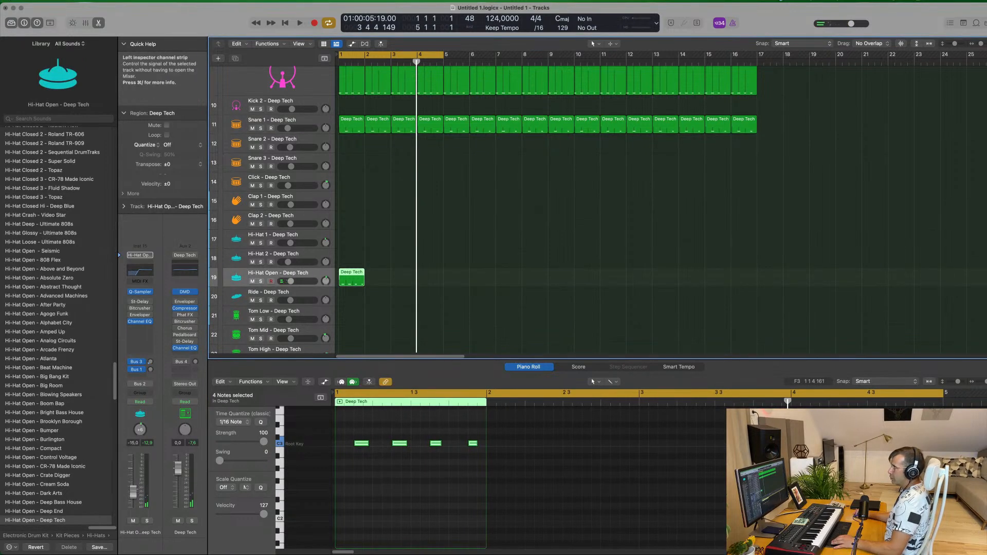
key(space)
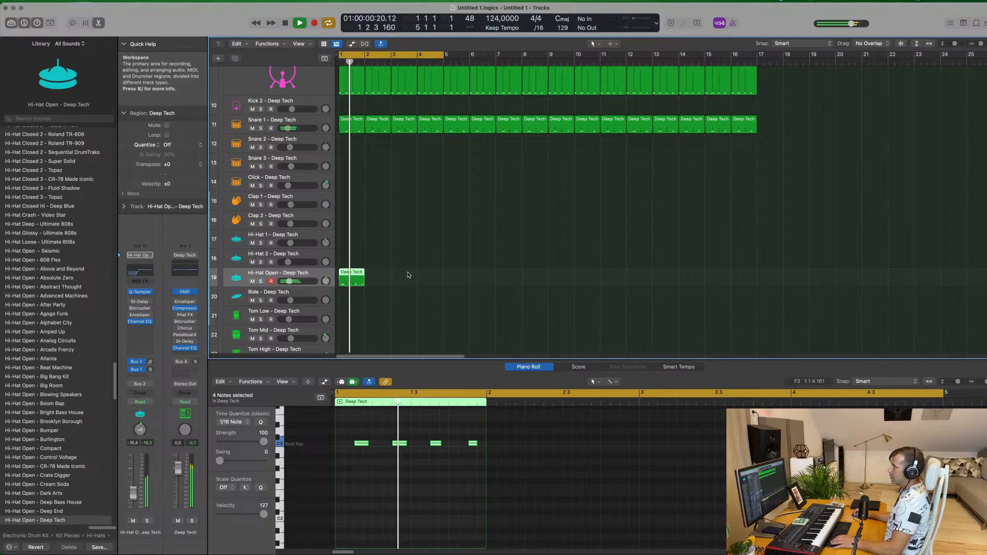
Repeat the one-bar Hi-Hat Open region along the timeline until the copies extend past bar 17.
key(super+r)
key(super+r)
key(super+r)
key(super+r)
key(super+r)
drag(592, 273, 353, 279)
key(super+r)
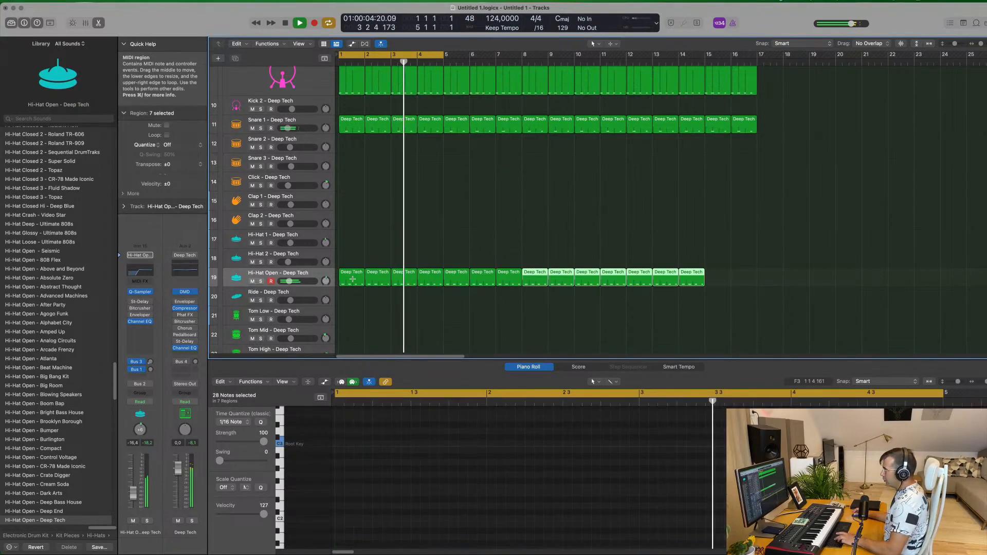
key(super+r)
Delete the surplus Hi-Hat Open regions after bar 17.
click(827, 288)
drag(827, 288, 761, 291)
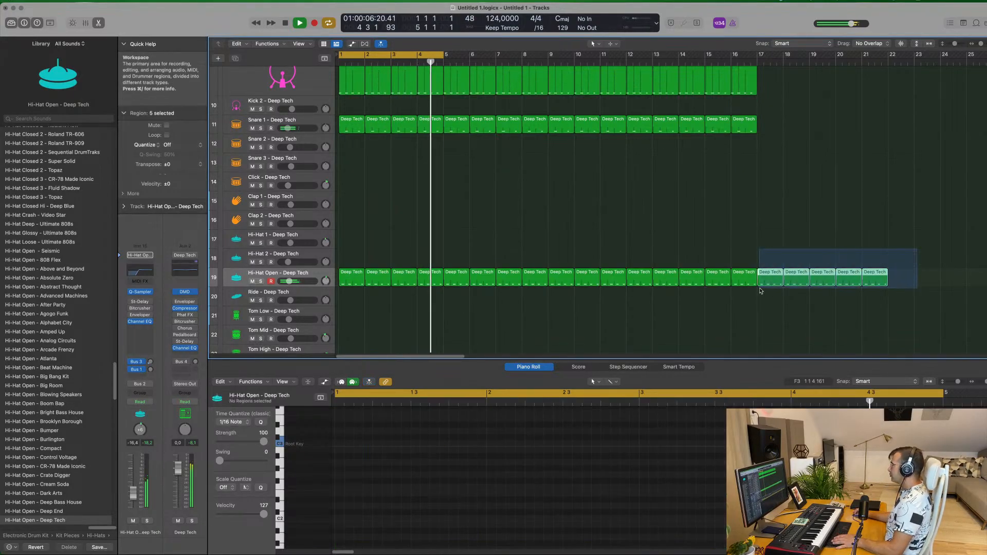
key(Delete)
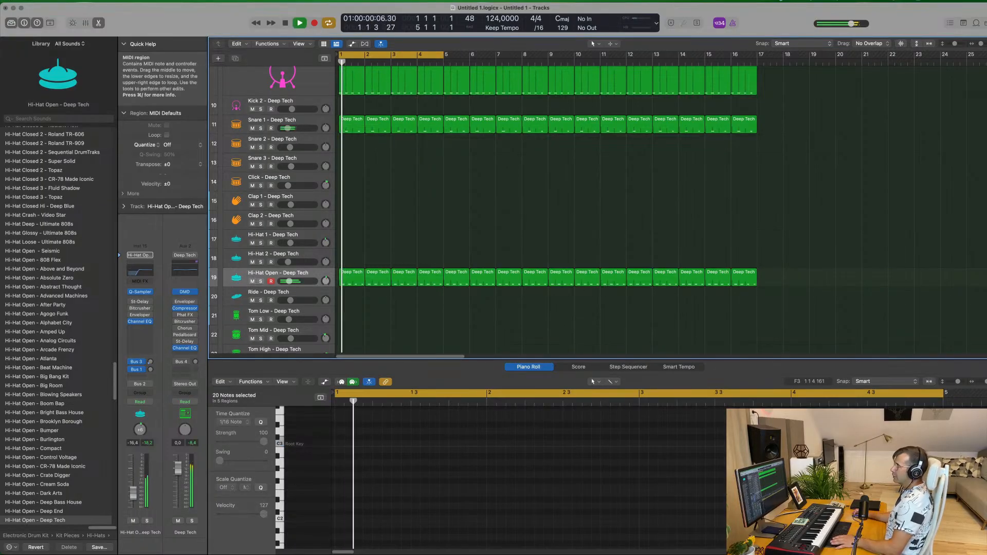
Restart playback and lower the Hi-Hat Open - Deep Tech track's volume to about -23.0 dB.
scroll(386, 425, up, 5)
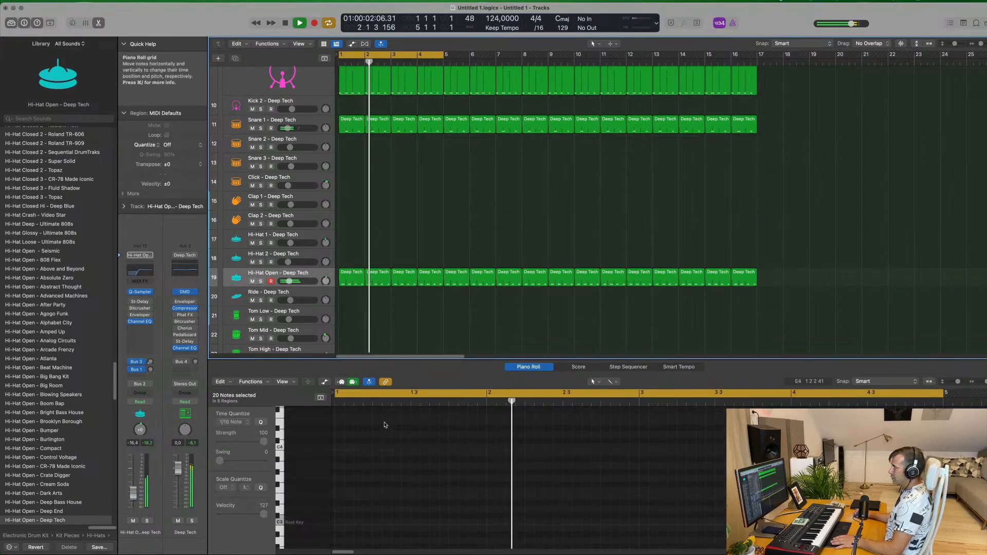
click(352, 277)
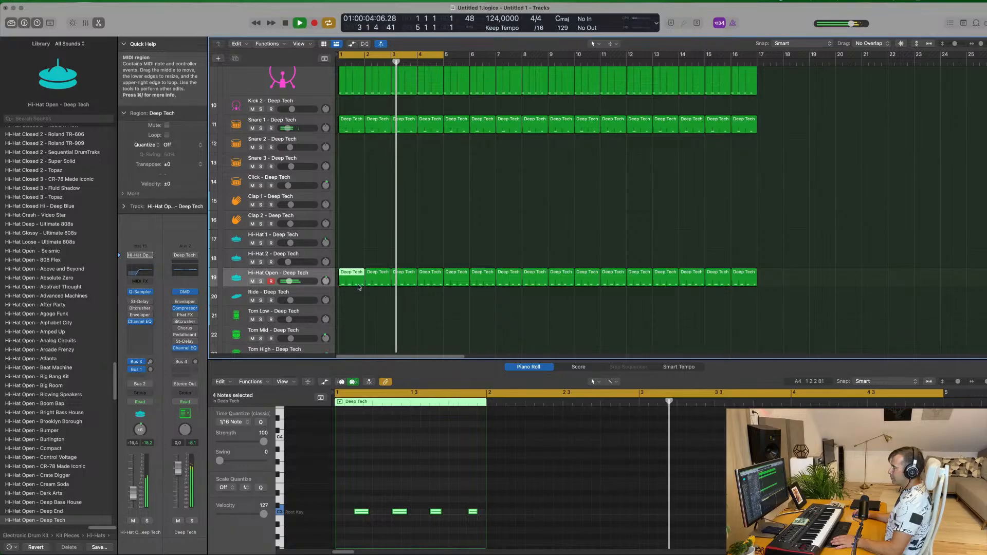
key(Return)
click(291, 273)
drag(135, 496, 134, 501)
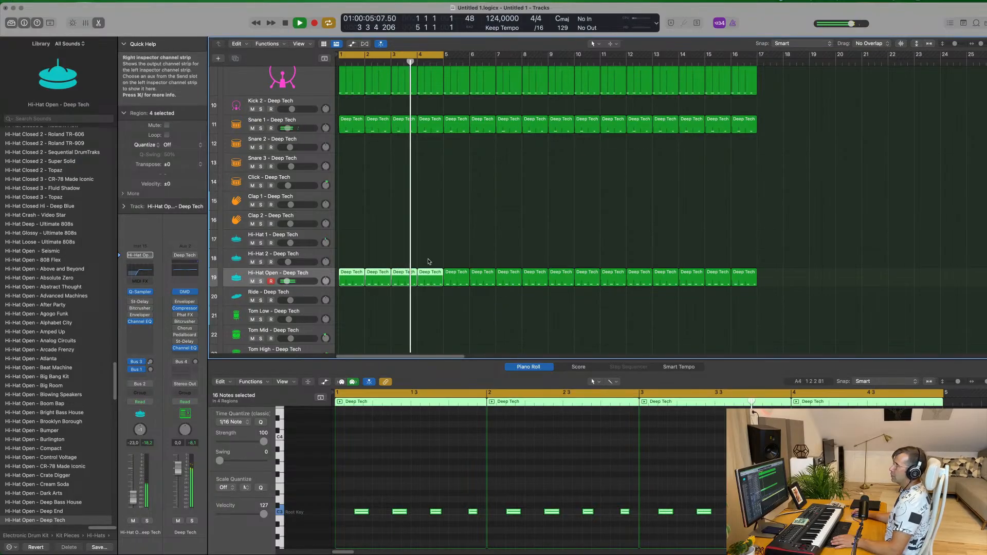
scroll(435, 261, up, 5)
scroll(435, 261, down, 5)
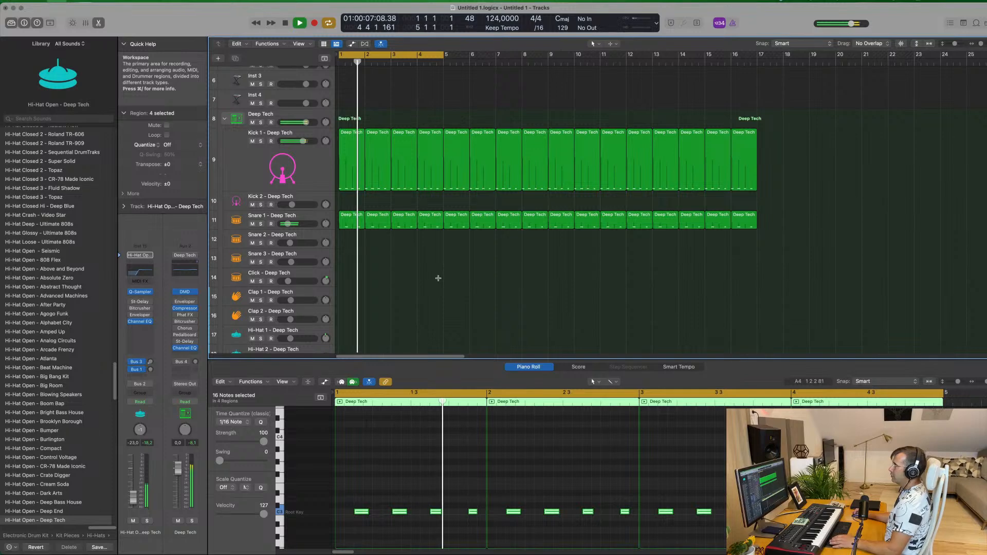
key(super+s)
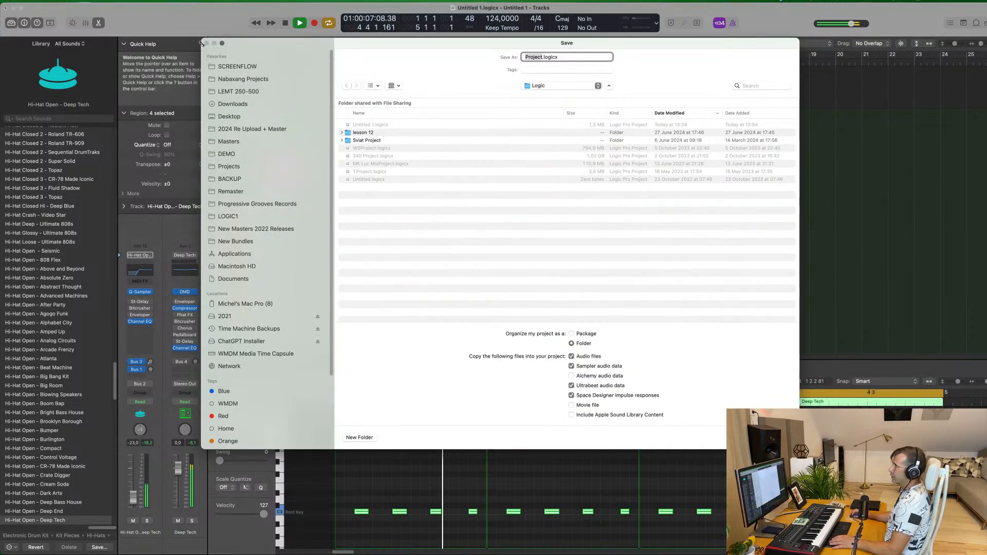
key(Return)
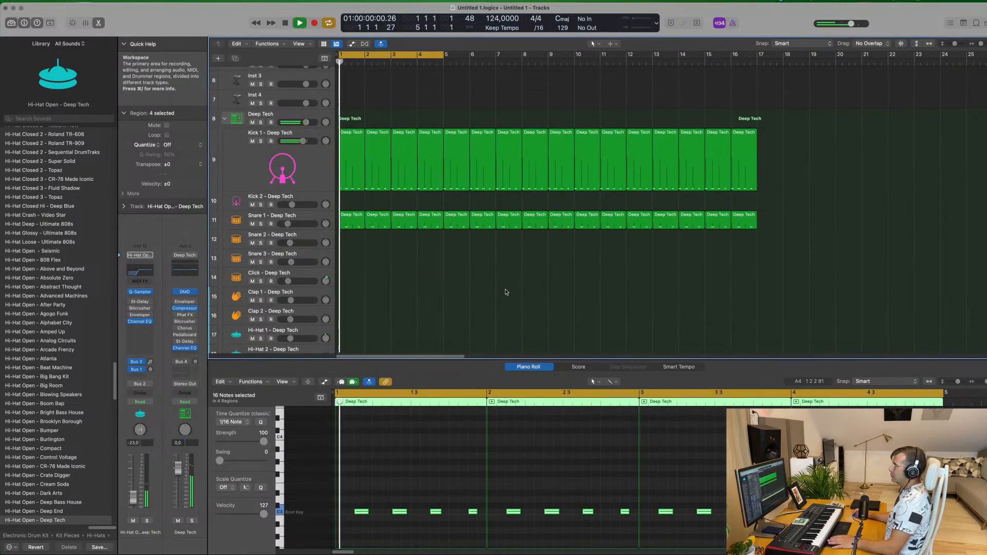
key(space)
Check the Kick 1 and Snare 1 tracks during playback and lower the Hi-Hat Open track's volume to about -25.0 dB.
scroll(518, 273, up, 3)
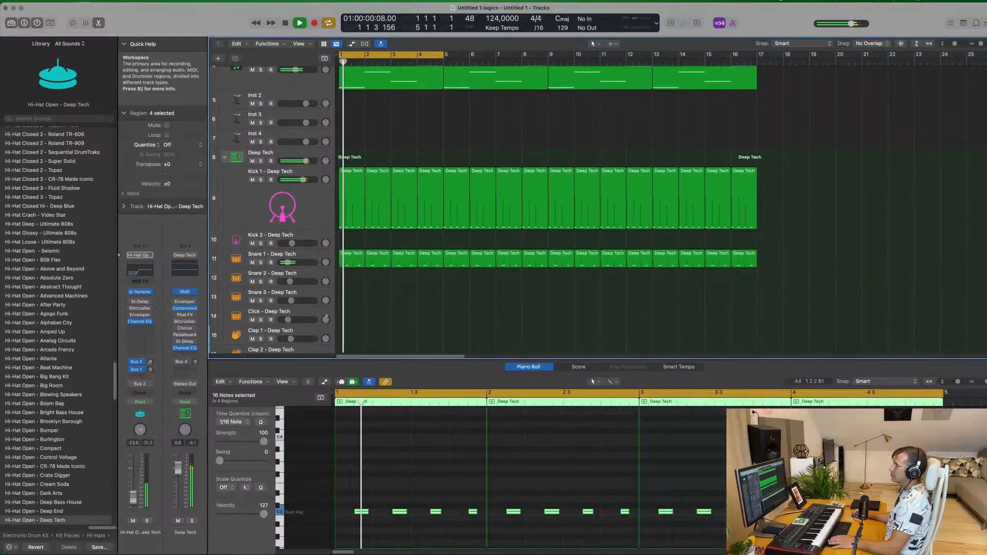
click(308, 211)
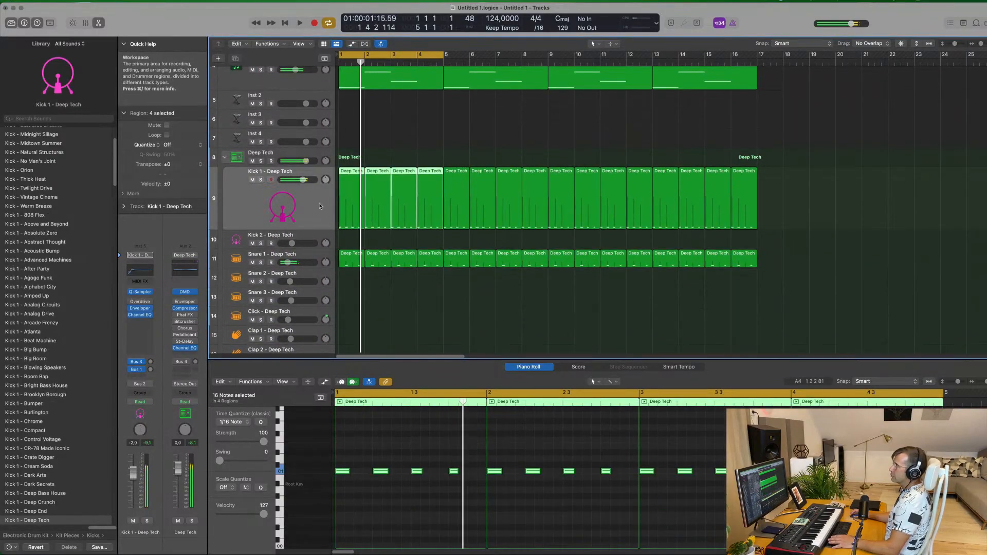
click(322, 252)
scroll(316, 267, down, 5)
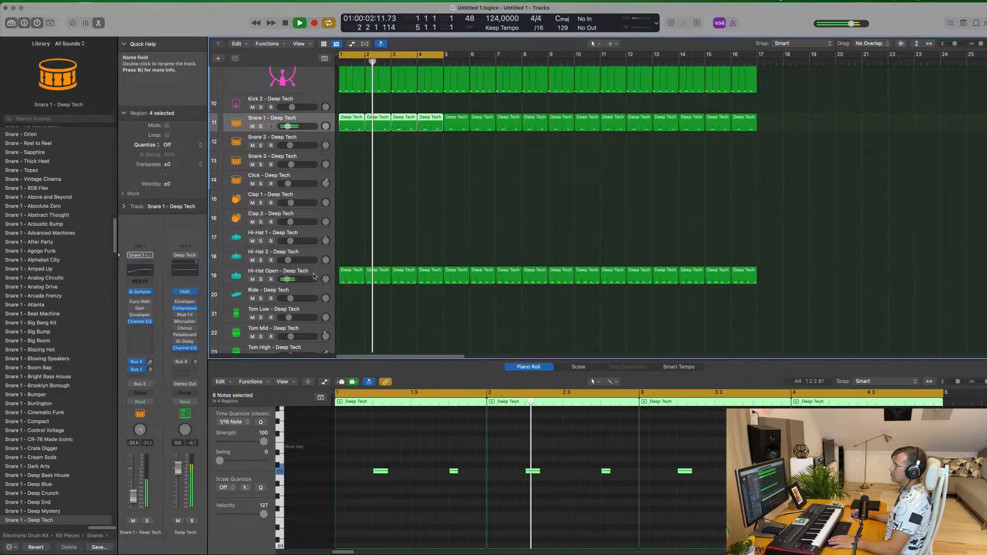
click(315, 277)
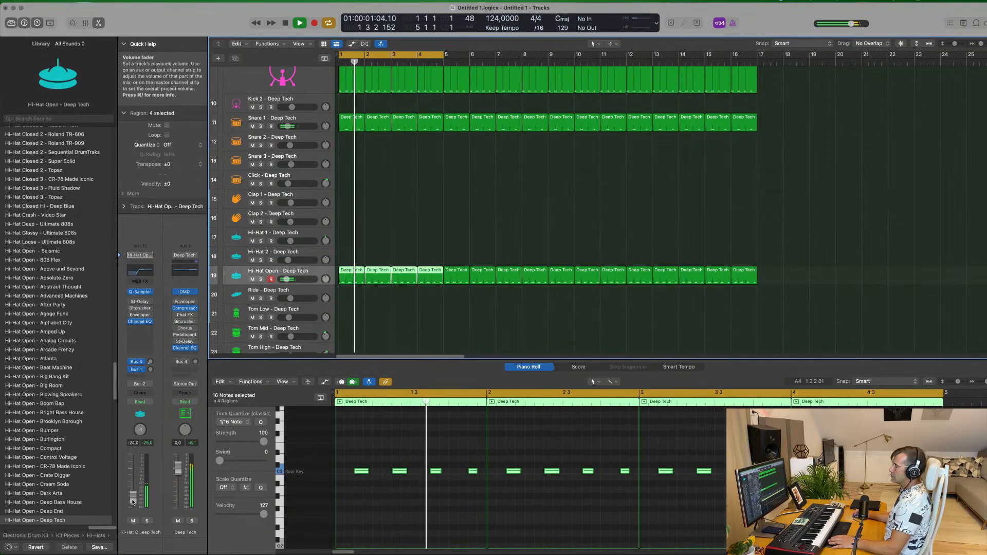
Open Alchemy on the Sizzle Oscillator track and load the Titanic Anthem preset from the Keys category.
scroll(452, 94, up, 10)
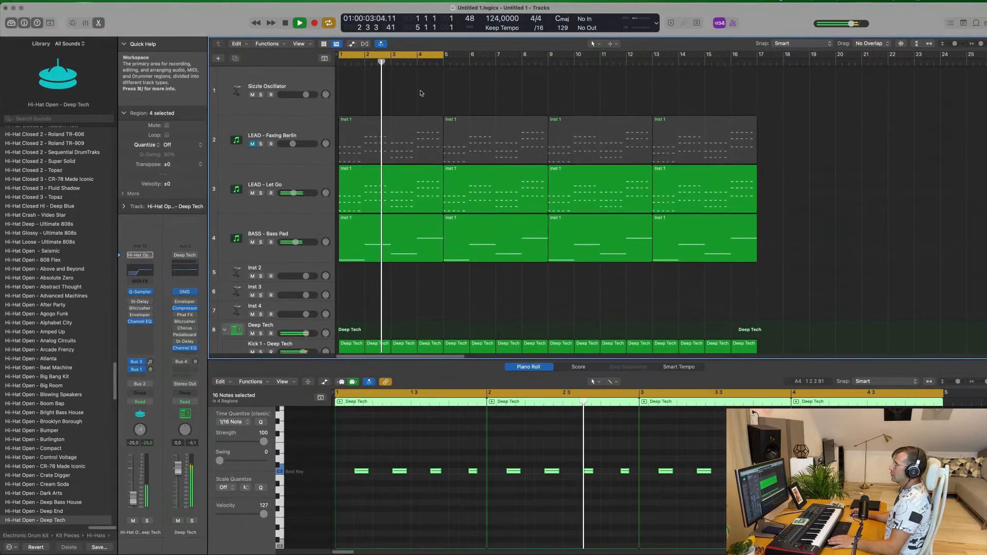
click(451, 94)
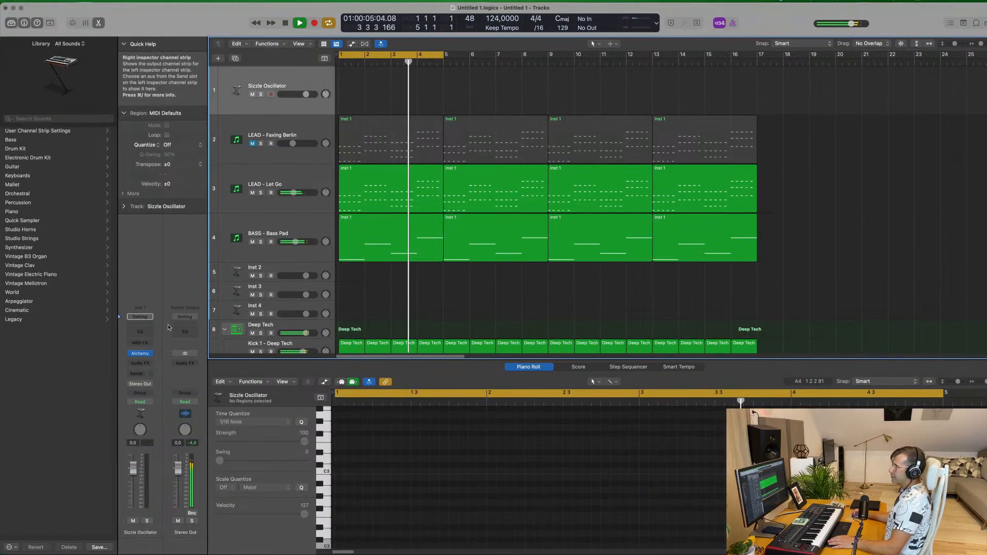
click(472, 171)
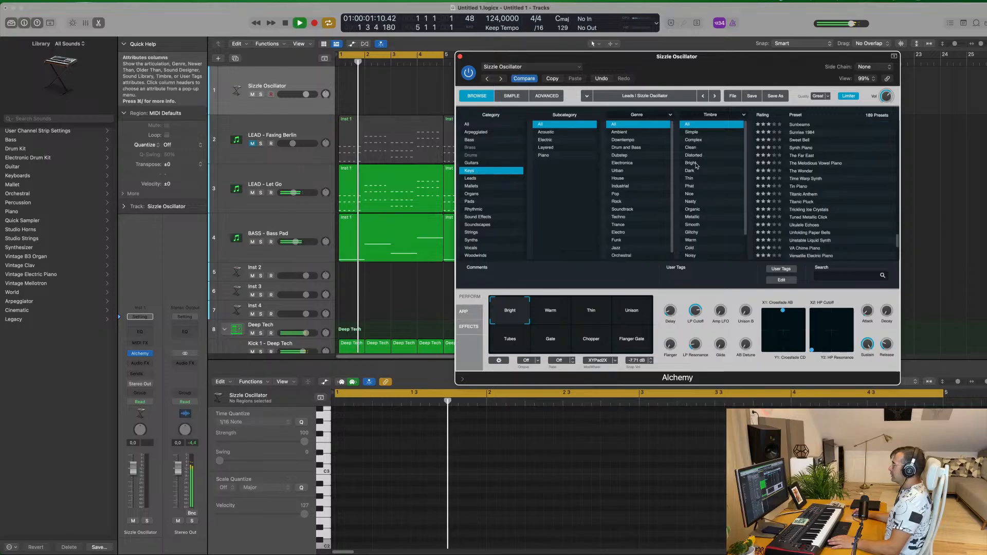
click(802, 195)
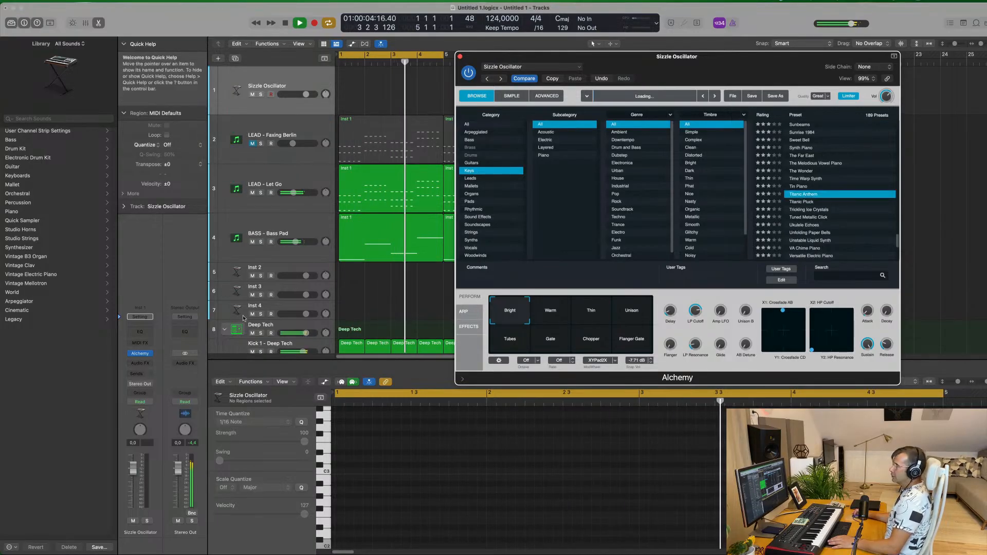
Add a raised send to Bus 4 (Large Room) on the Titanic Anthem track and lower the track's volume to about -1.9 dB.
click(137, 375)
mouse_move(155, 386)
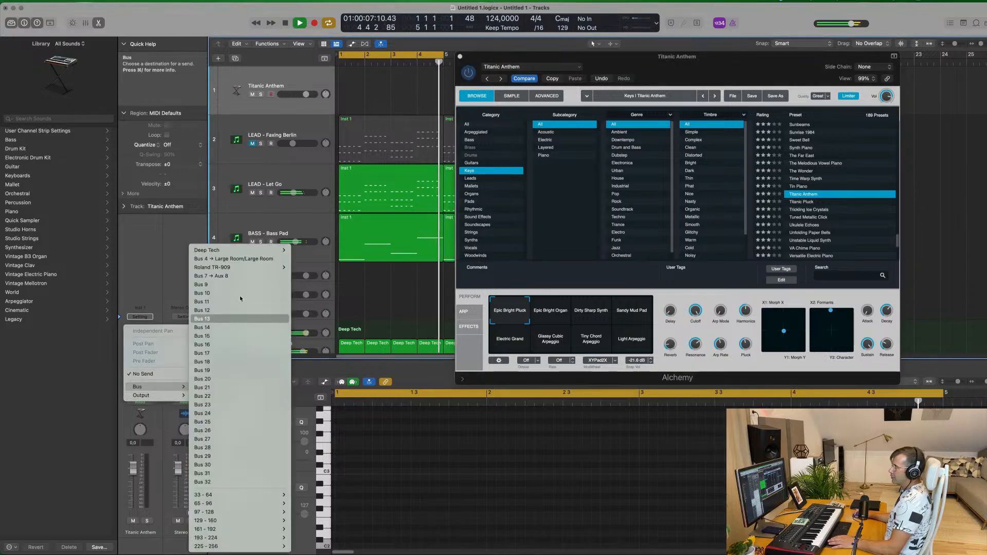
click(254, 260)
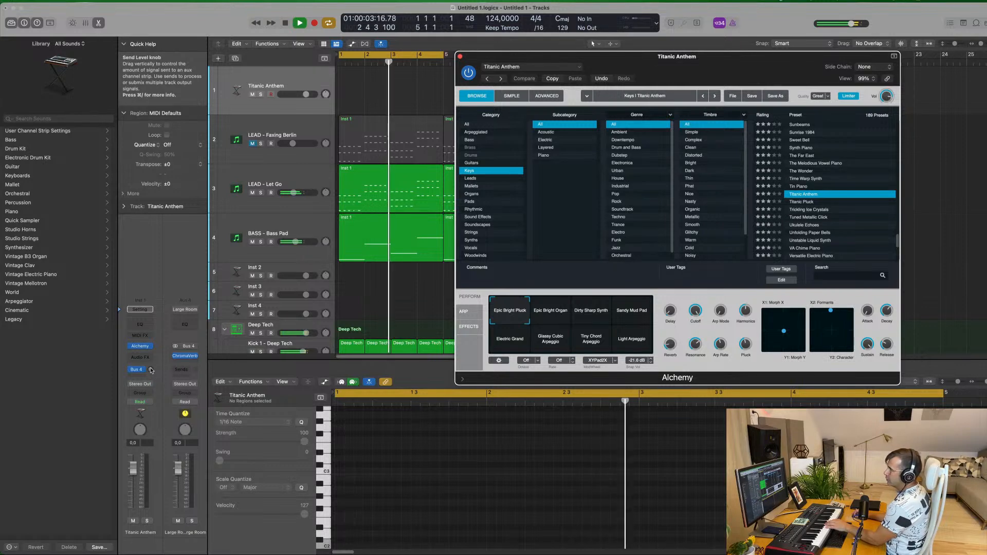
drag(161, 341, 167, 327)
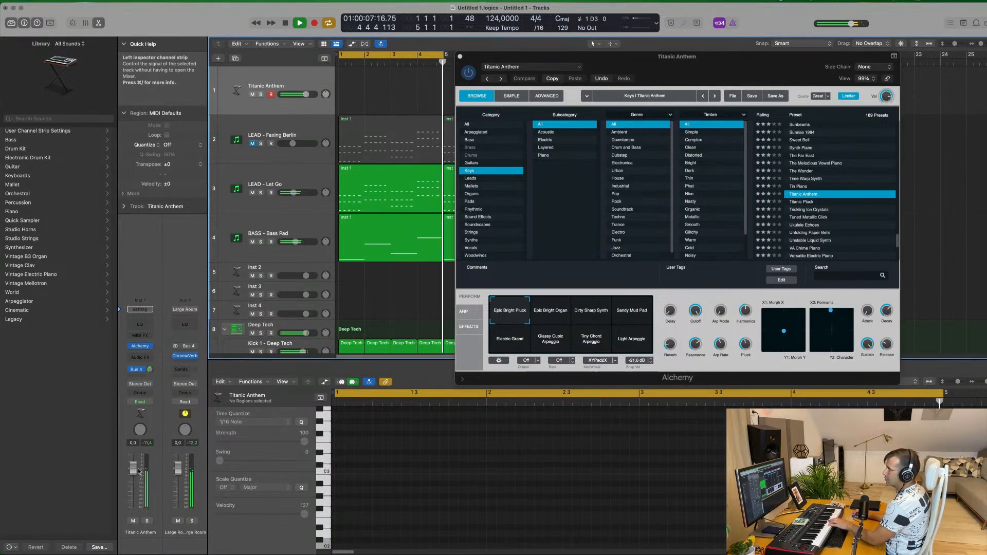
drag(132, 472, 133, 477)
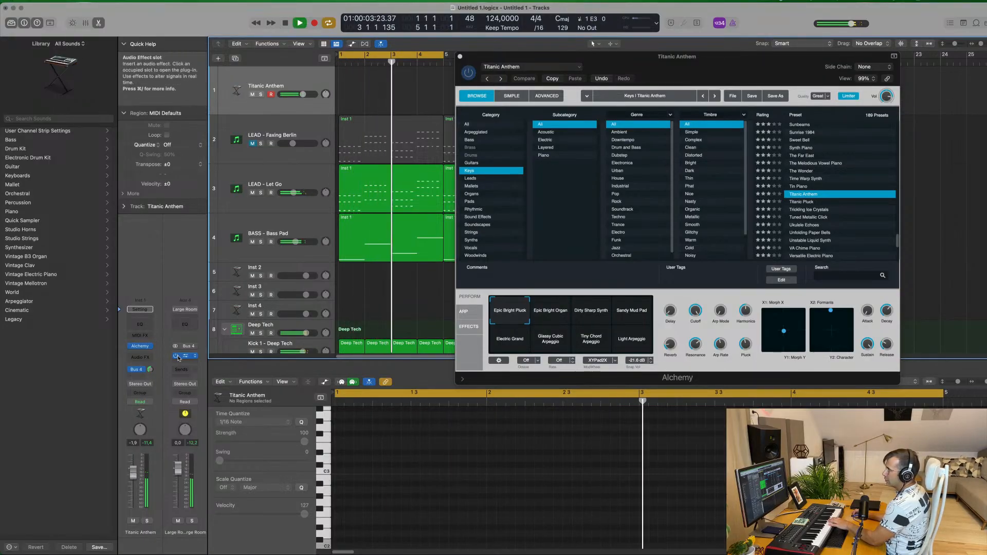
Reroute the Titanic Anthem track's send to Bus 7.
click(144, 369)
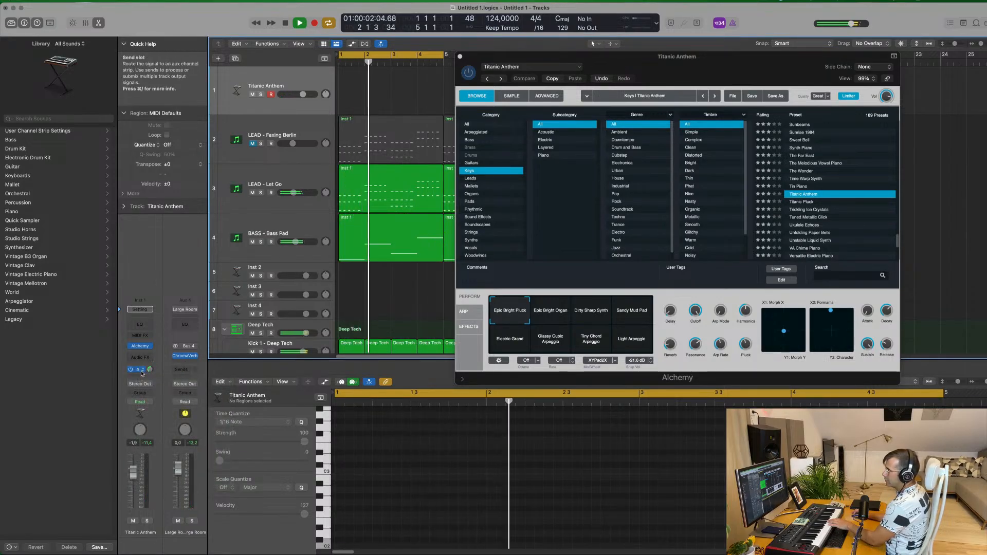
mouse_move(148, 438)
mouse_move(301, 251)
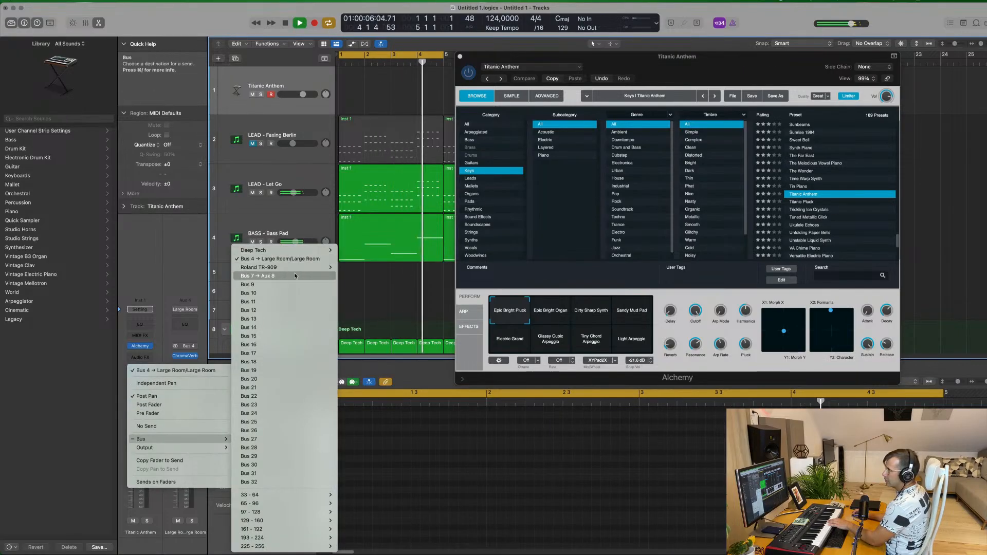
click(259, 276)
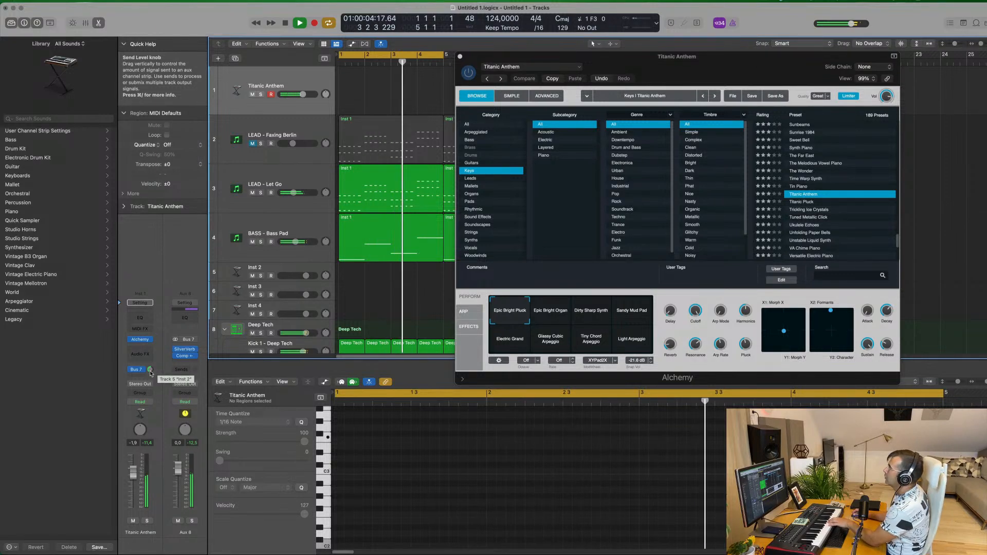
Audition the Titanic Pluck preset in Alchemy and switch to the Ukulele Echoes preset.
click(800, 202)
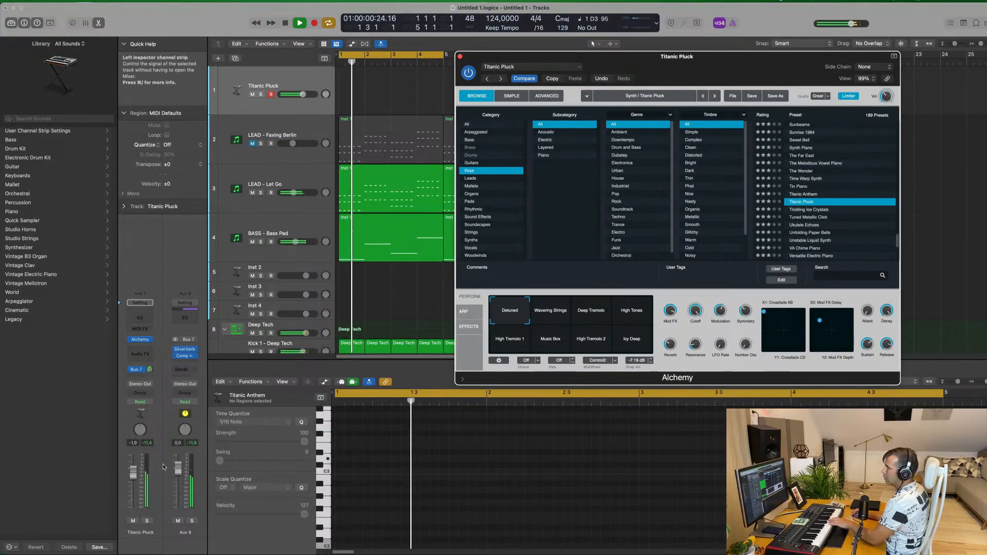
scroll(802, 216, down, 3)
click(803, 201)
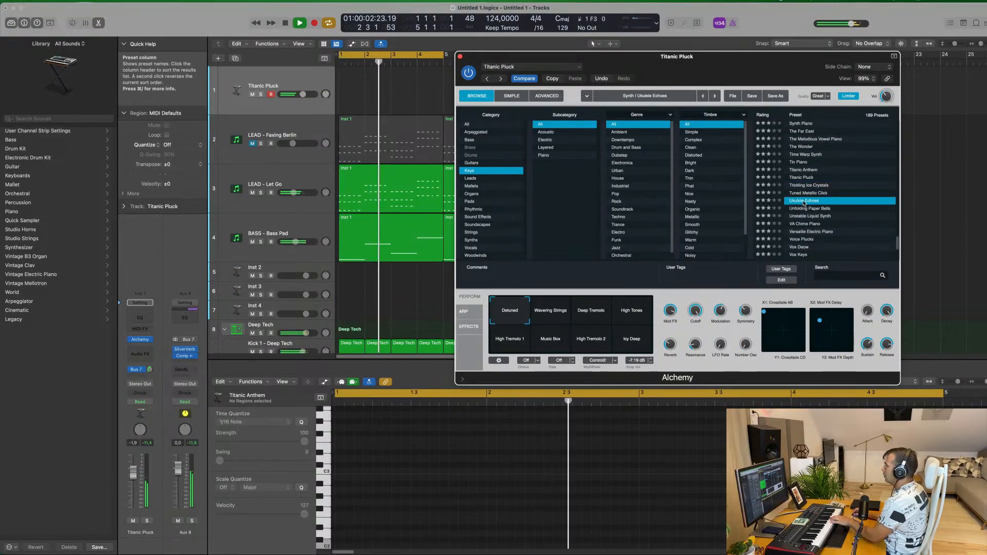
Load the VA Chime Piano preset and audition its Ring EP, Sparkle EP, S&H Pad and Tremolo EP snapshots.
scroll(804, 201, down, 3)
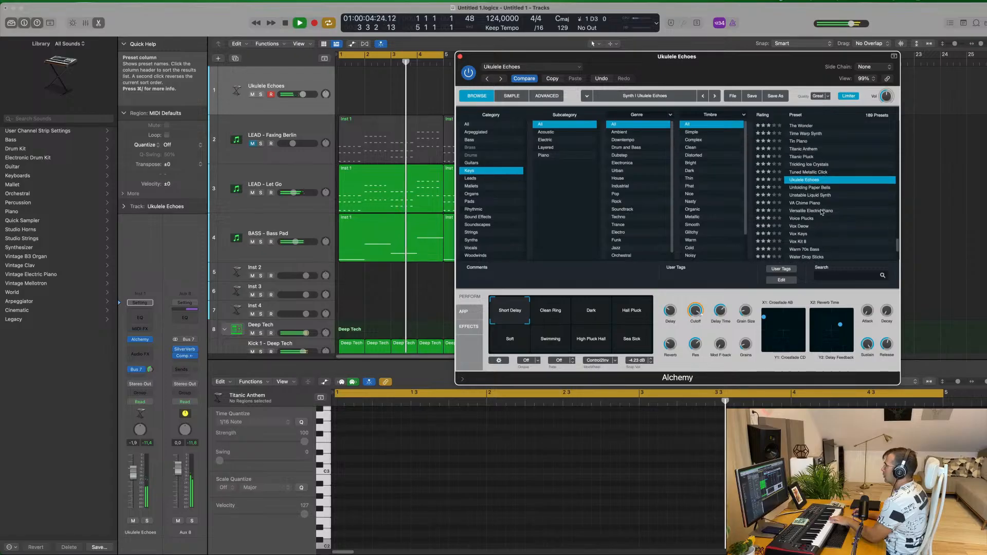
click(808, 198)
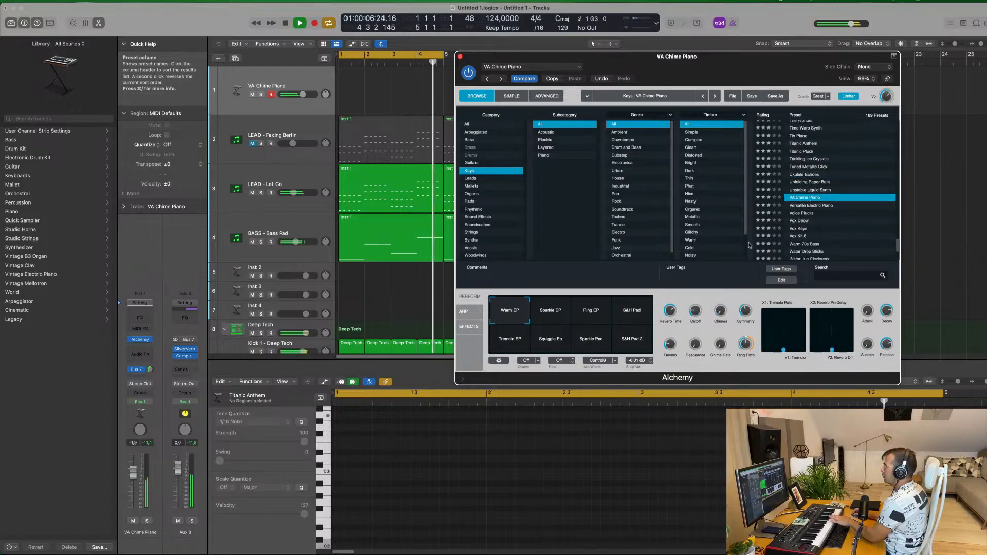
click(590, 316)
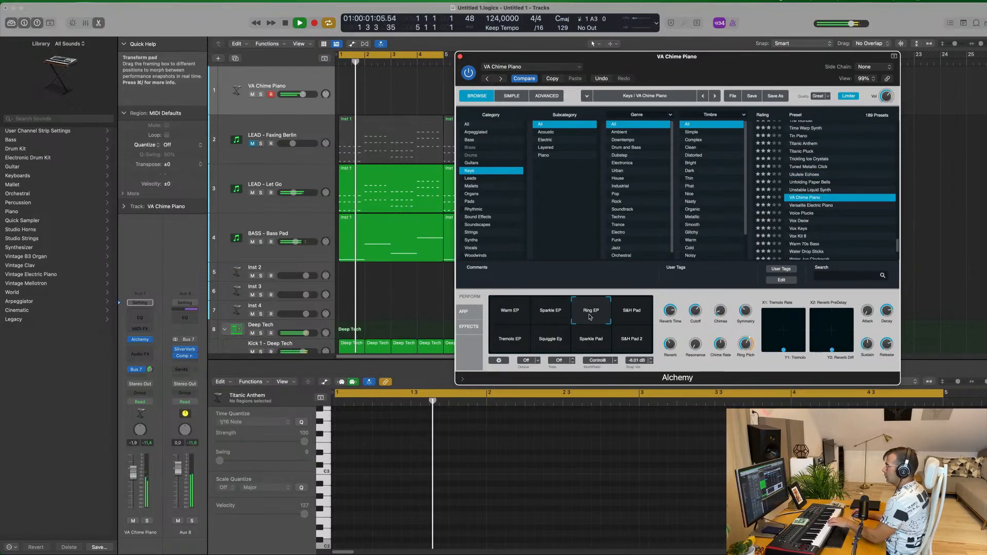
click(549, 315)
click(632, 309)
click(509, 338)
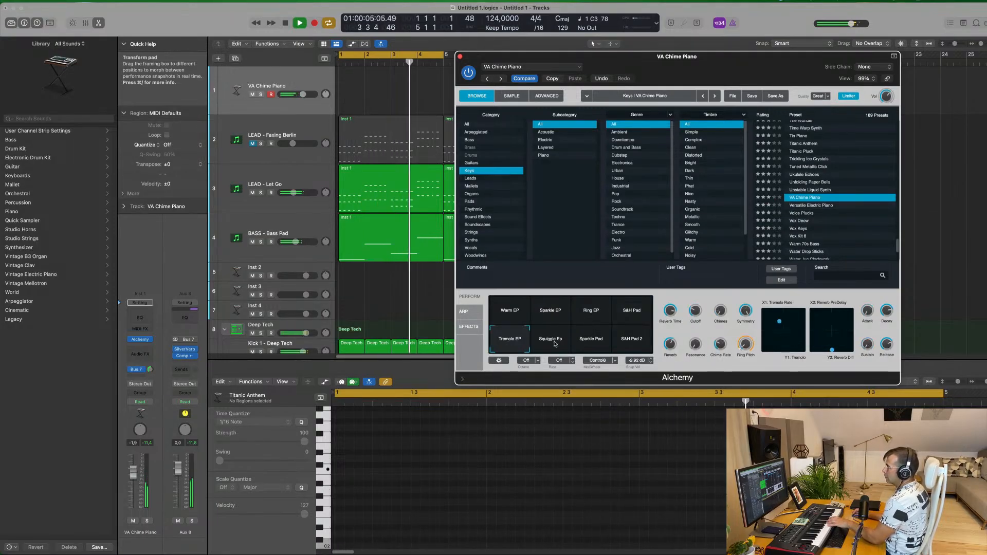
Audition the Voice Plucks preset, switch to Vox Kit 8 and raise the track's volume to -0.2 dB.
click(805, 213)
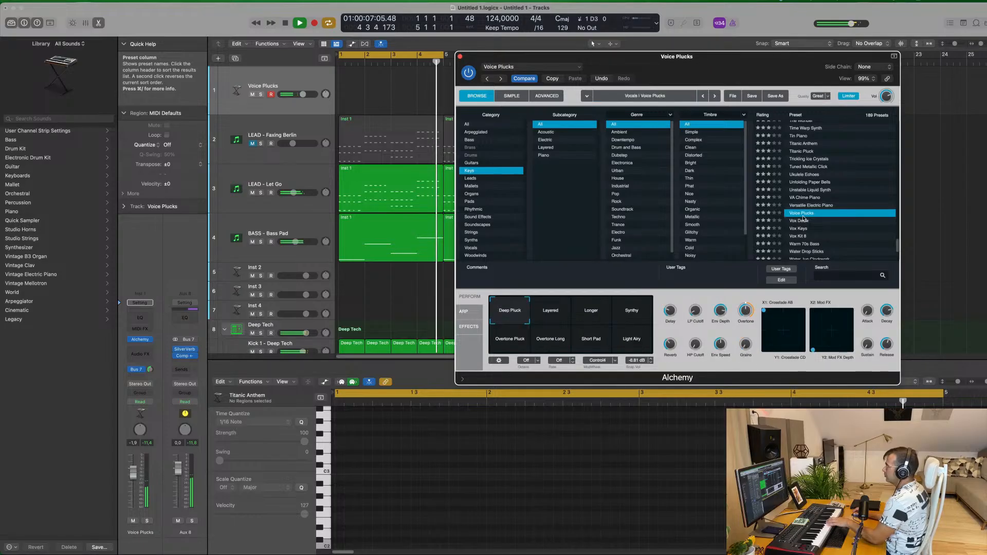
scroll(831, 207, down, 3)
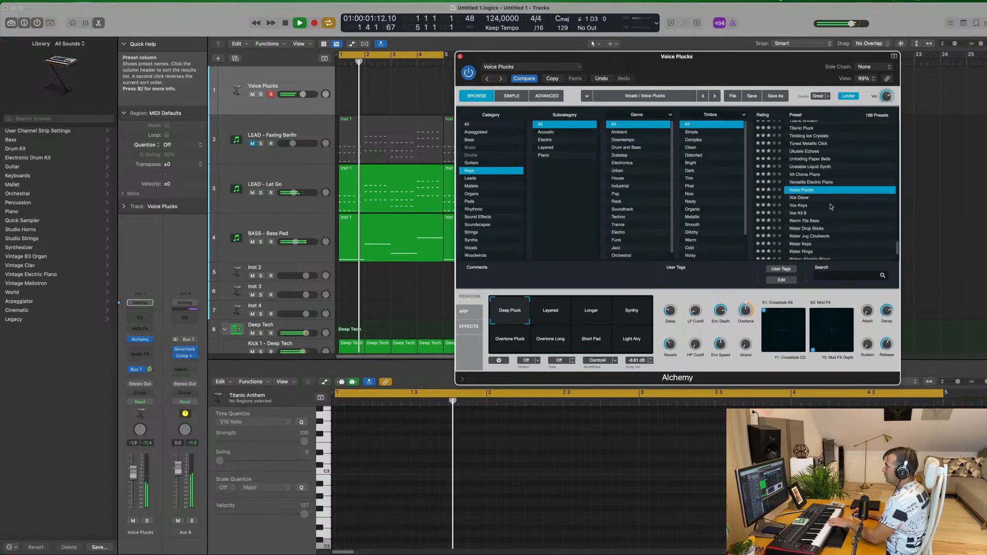
click(803, 213)
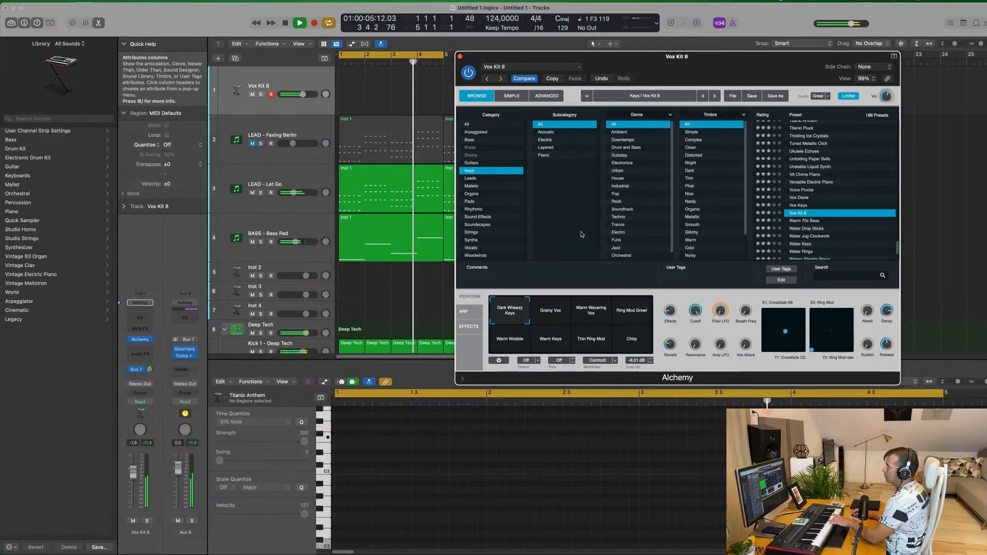
drag(133, 473, 133, 468)
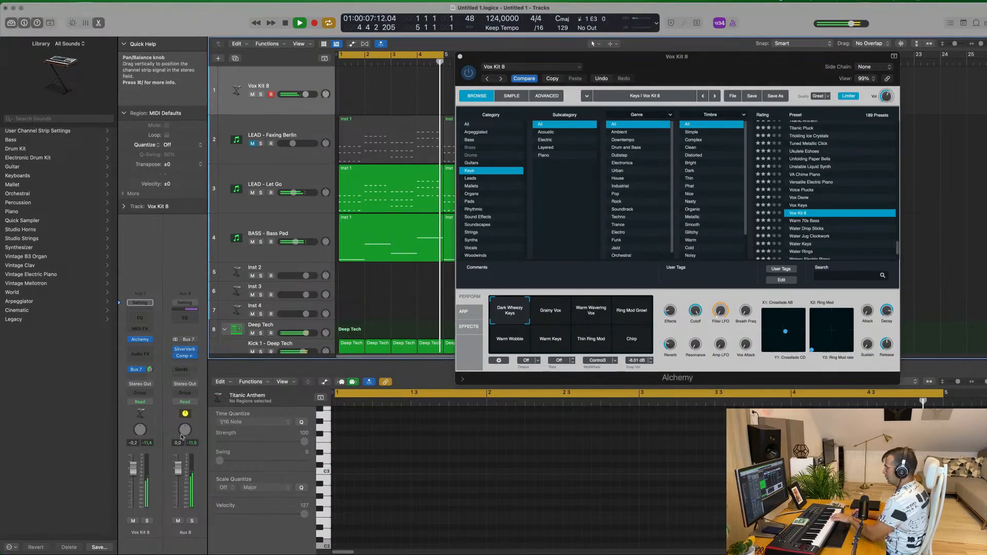
Compare the Vox Kit 8 snapshots from Grainy Vox through Chirp and return to Grainy Vox.
click(560, 313)
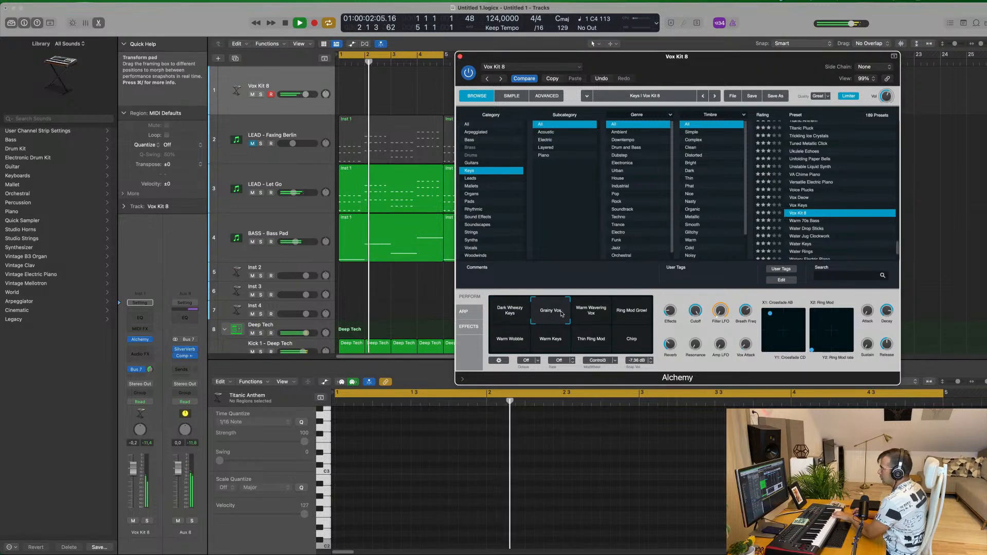
click(591, 315)
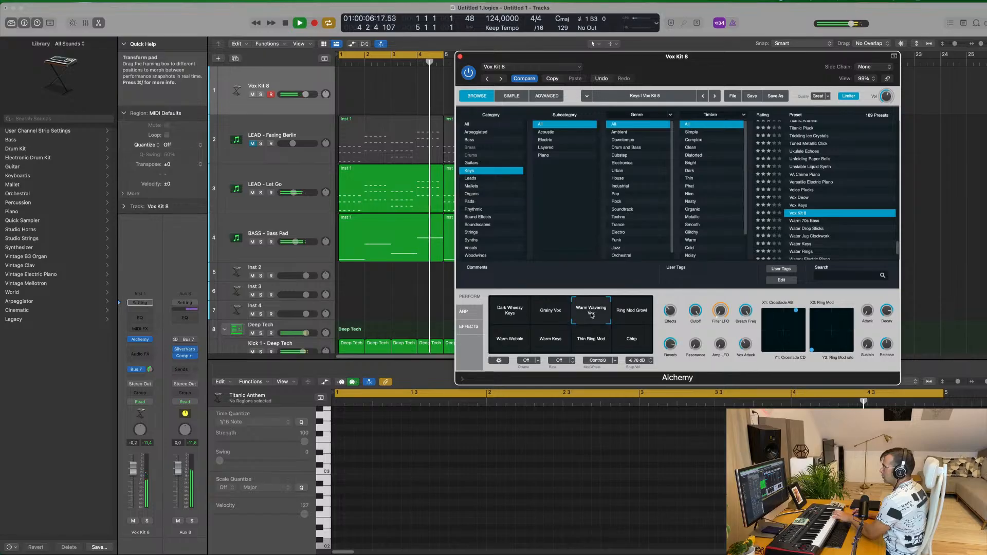
click(632, 314)
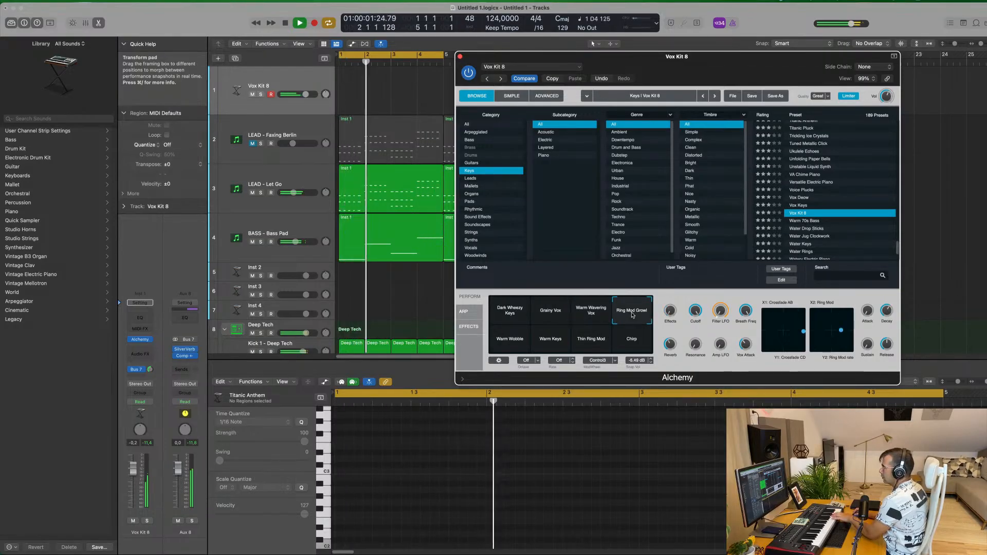
click(509, 339)
click(566, 342)
click(591, 340)
click(631, 339)
click(545, 314)
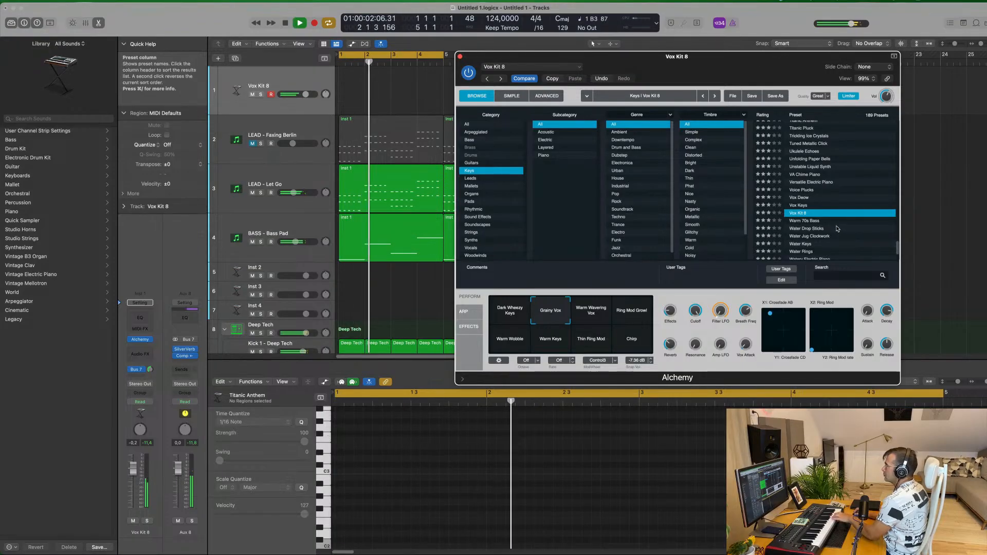
Load the Water Keys preset and audition its Synth Drops and Drips Arp snapshots.
click(833, 236)
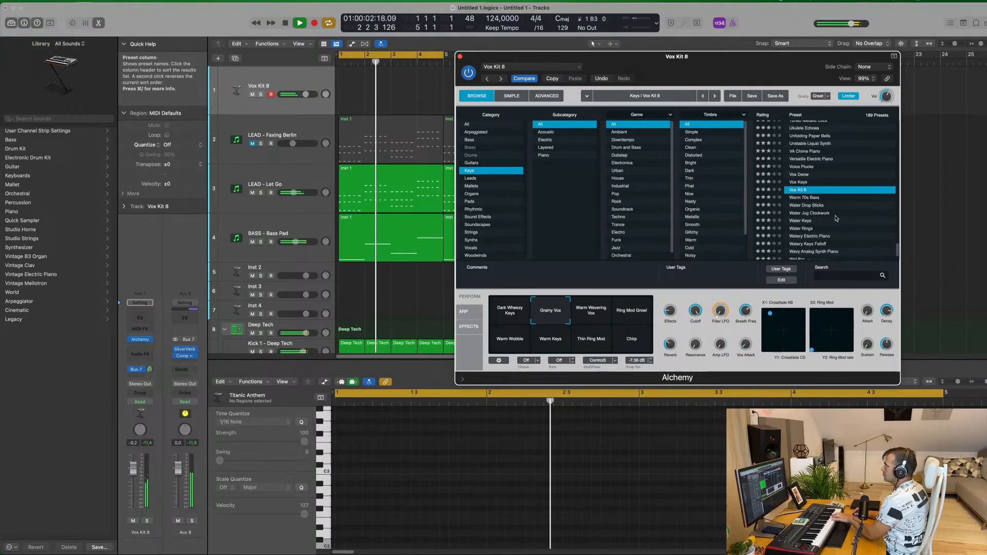
scroll(841, 233, down, 2)
click(802, 204)
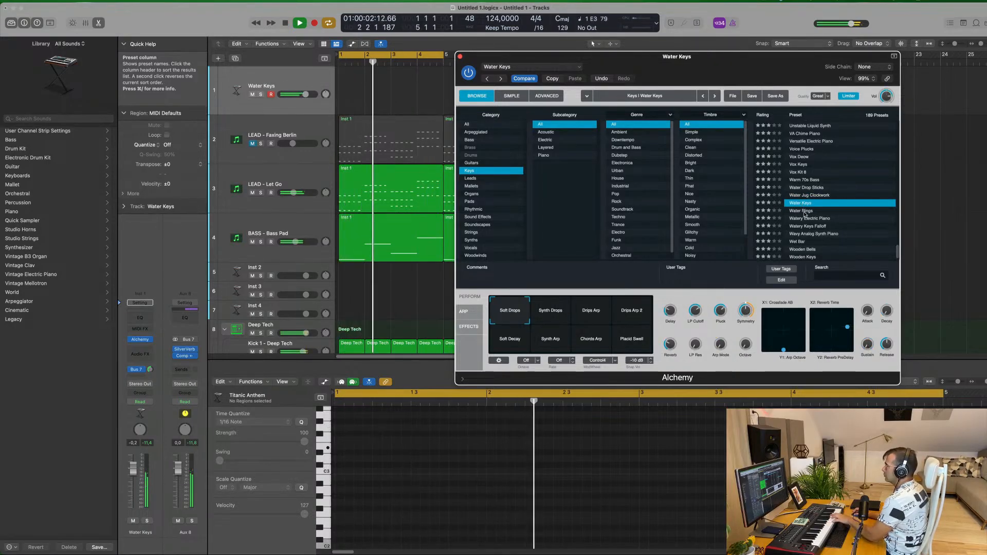
click(545, 324)
click(585, 315)
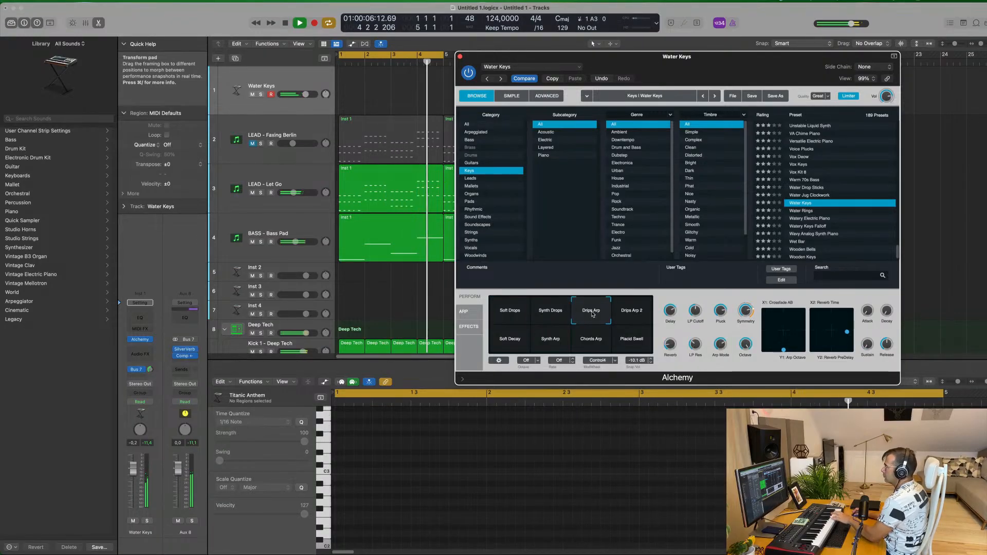
Load the Water Rings preset, compare its performance snapshots and settle on Guitar Pad.
click(803, 211)
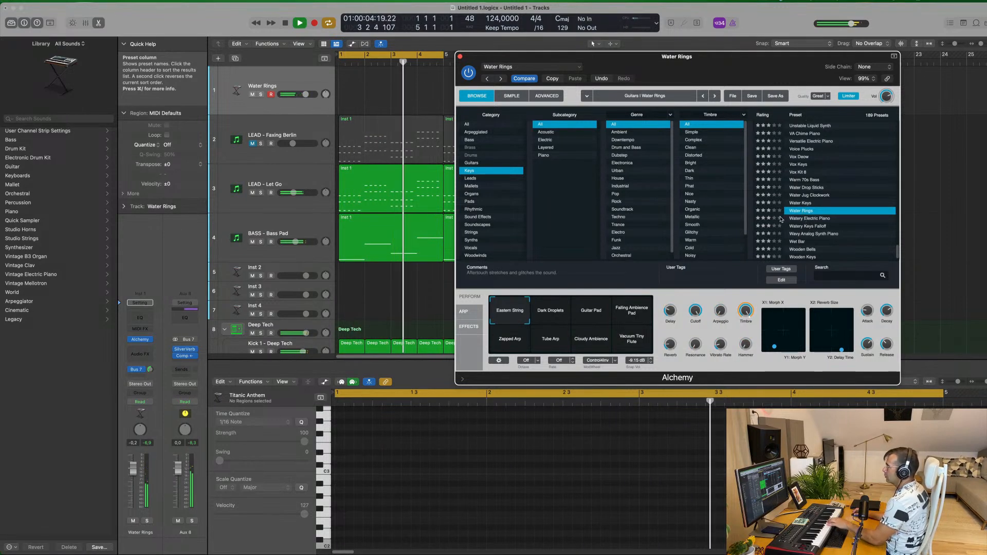
click(550, 317)
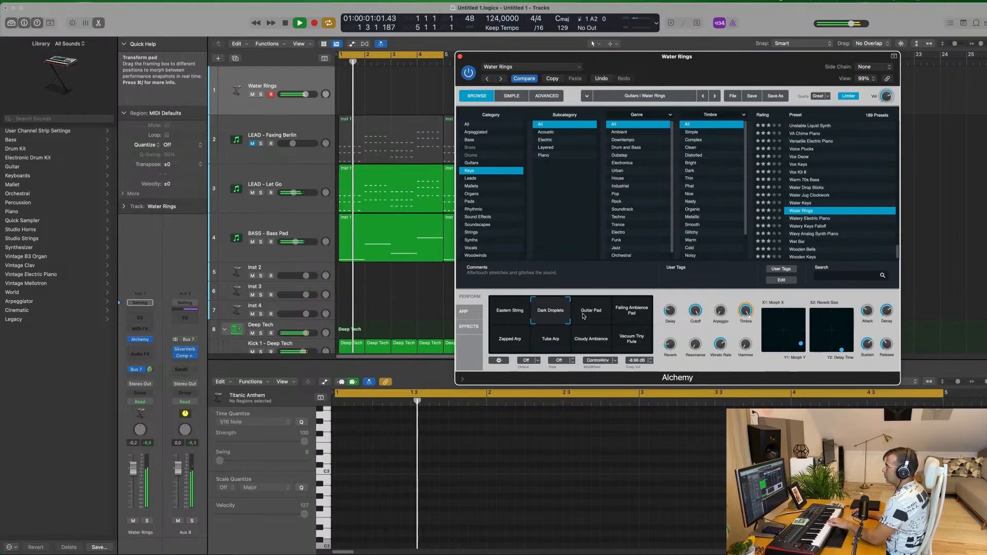
click(595, 315)
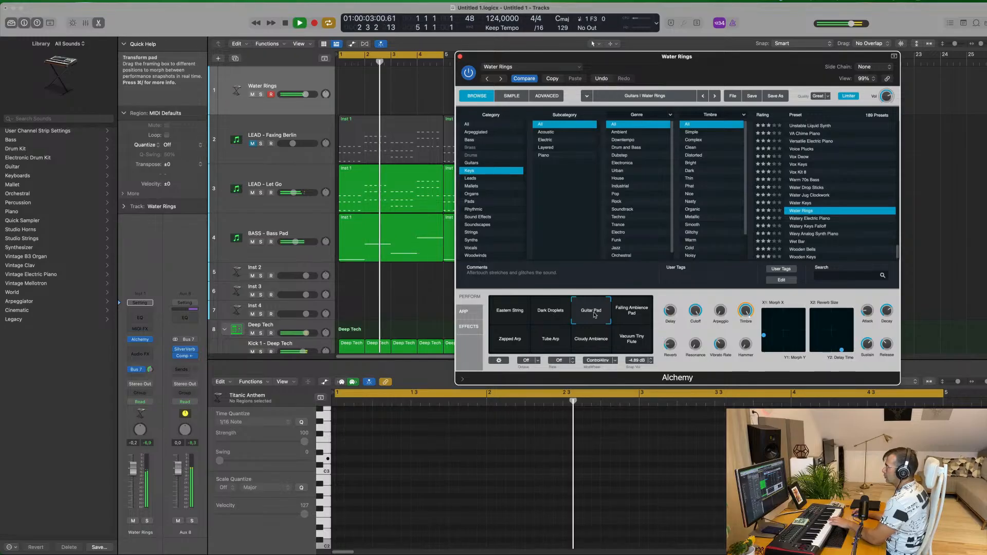
click(631, 314)
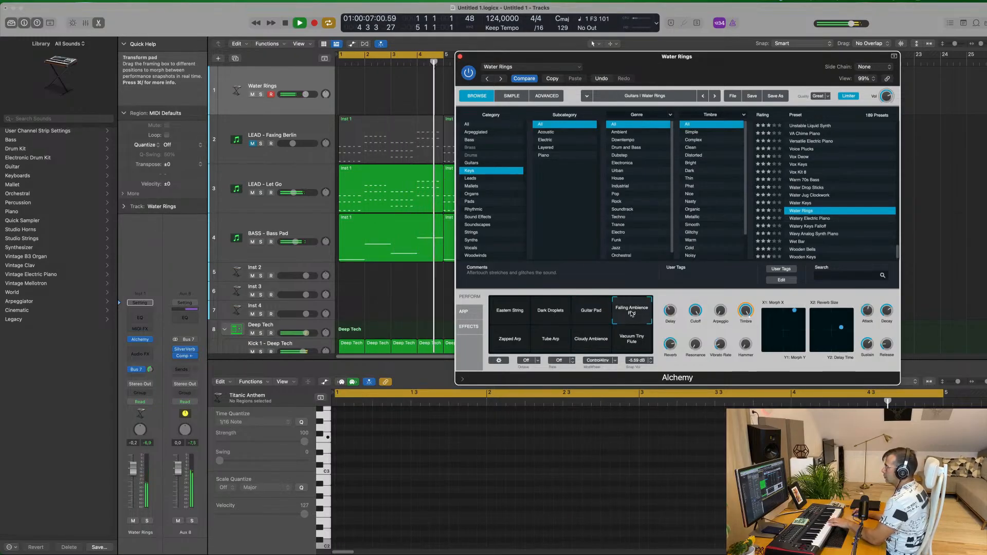
click(522, 342)
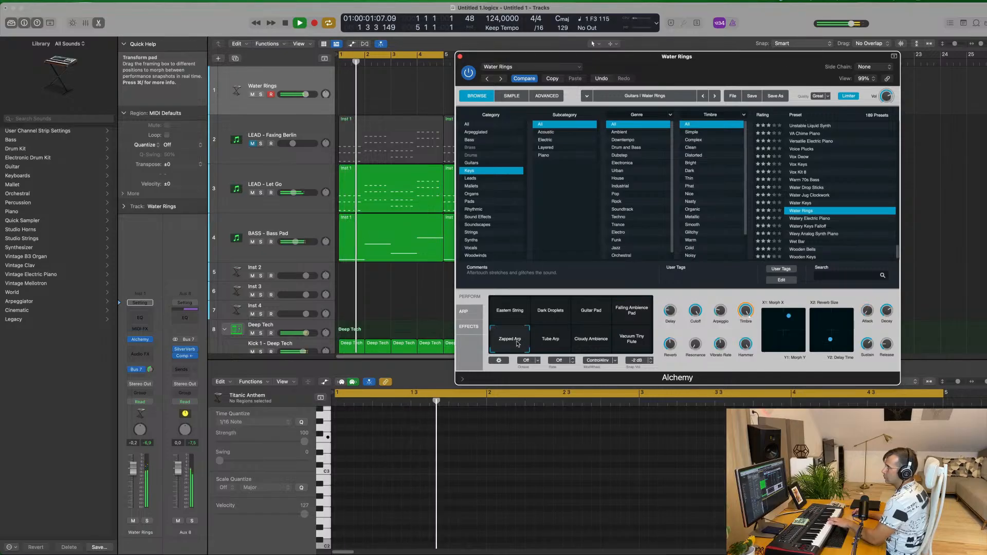
click(560, 341)
click(600, 341)
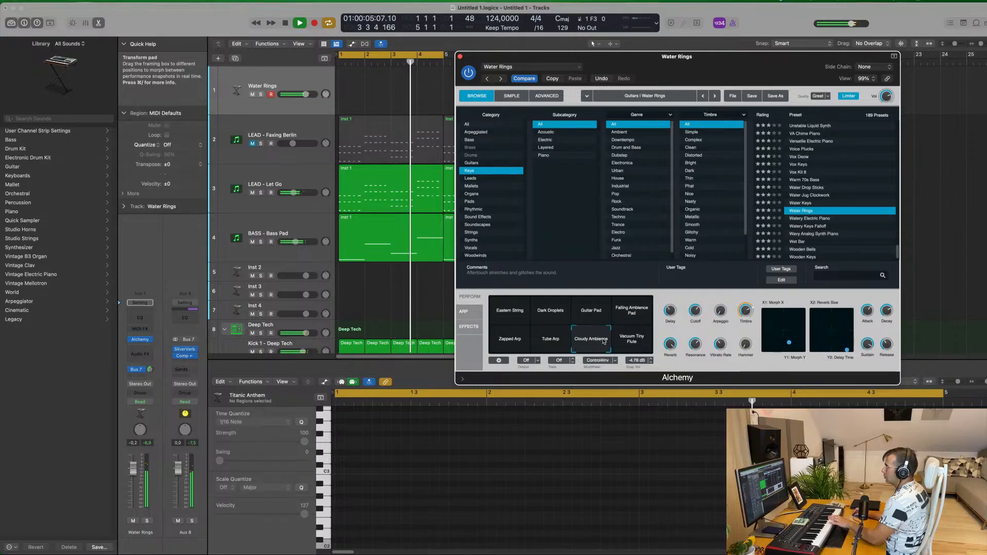
click(544, 315)
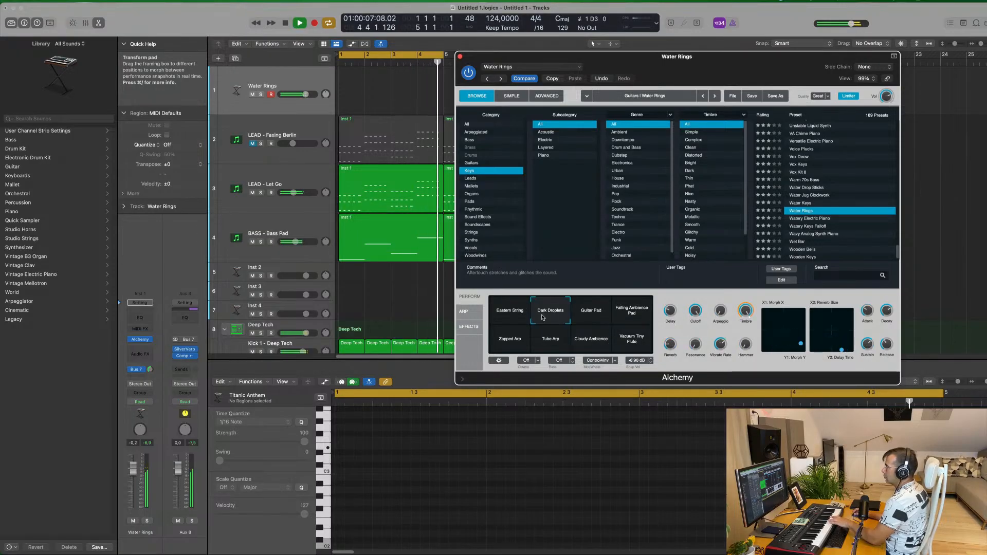
click(579, 319)
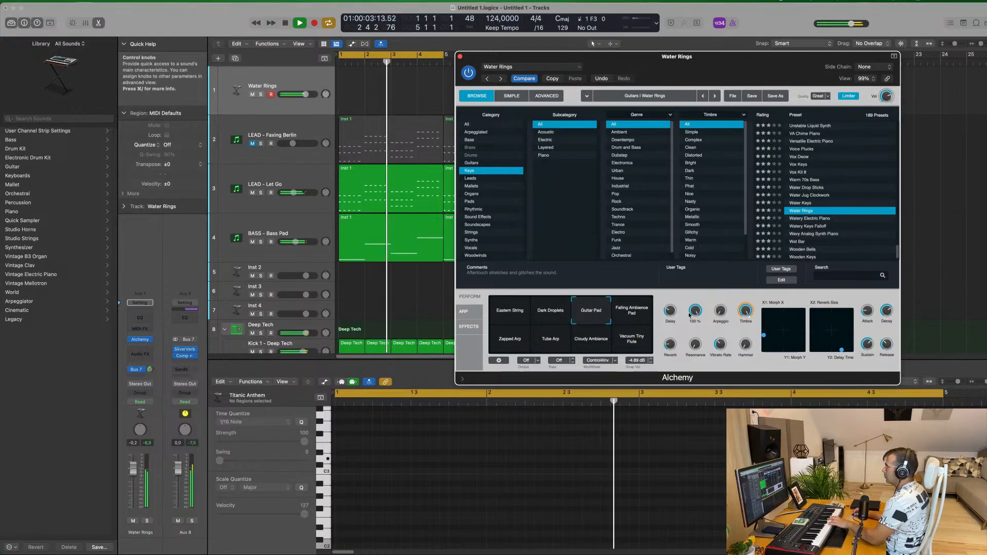
Reduce the Guitar Pad sound's Cutoff and adjust the Water Rings track's send level to Bus 7.
drag(695, 310, 698, 315)
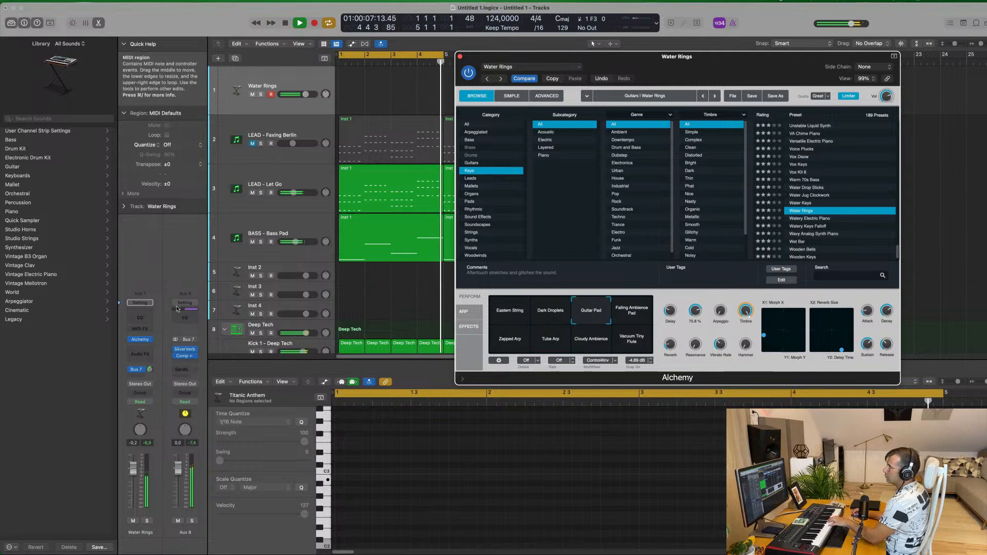
drag(150, 369, 152, 380)
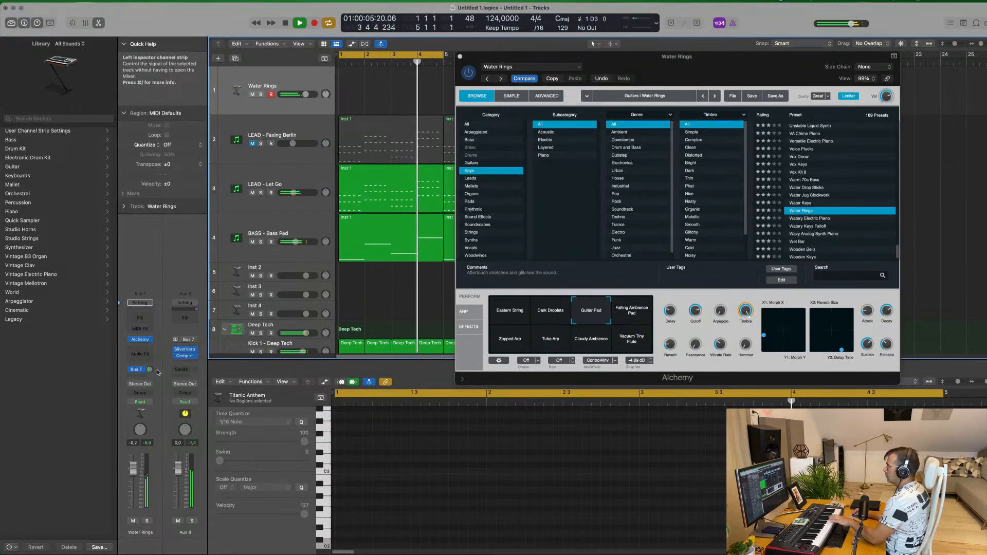
click(697, 310)
Shape the Guitar Pad sound by trying the Arpeggio knob, raising Hammer and shifting the Morph X/Y point slightly inward.
drag(721, 311, 722, 300)
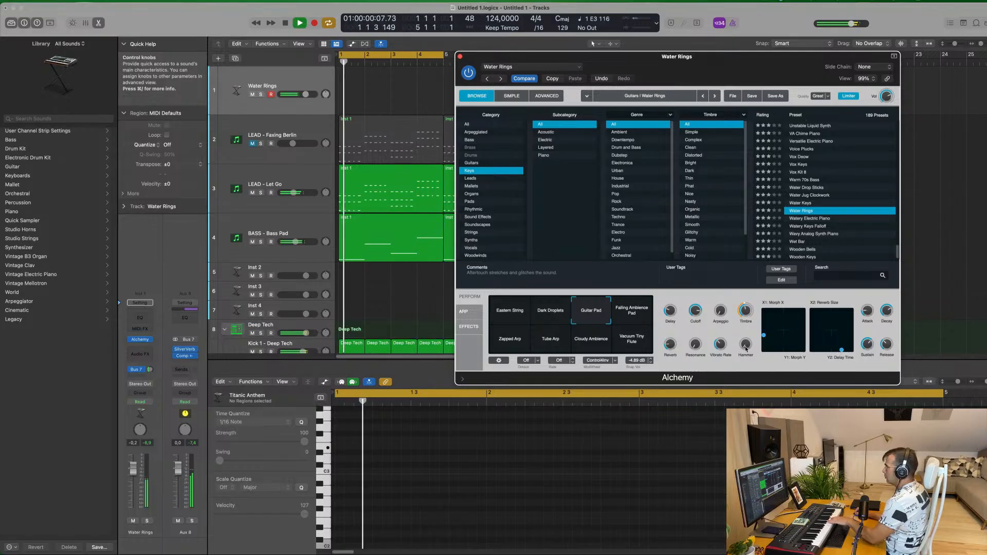
drag(746, 345, 722, 341)
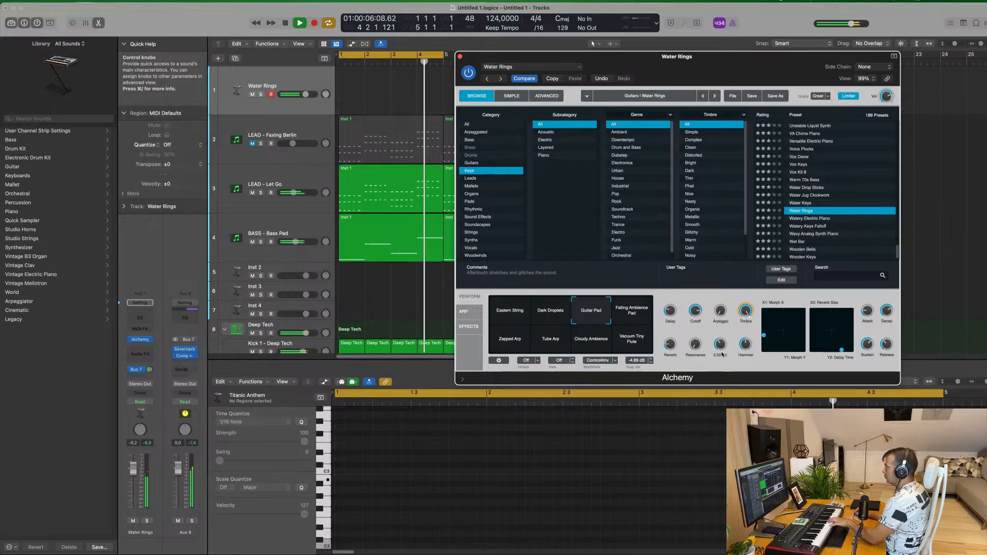
drag(700, 322, 671, 292)
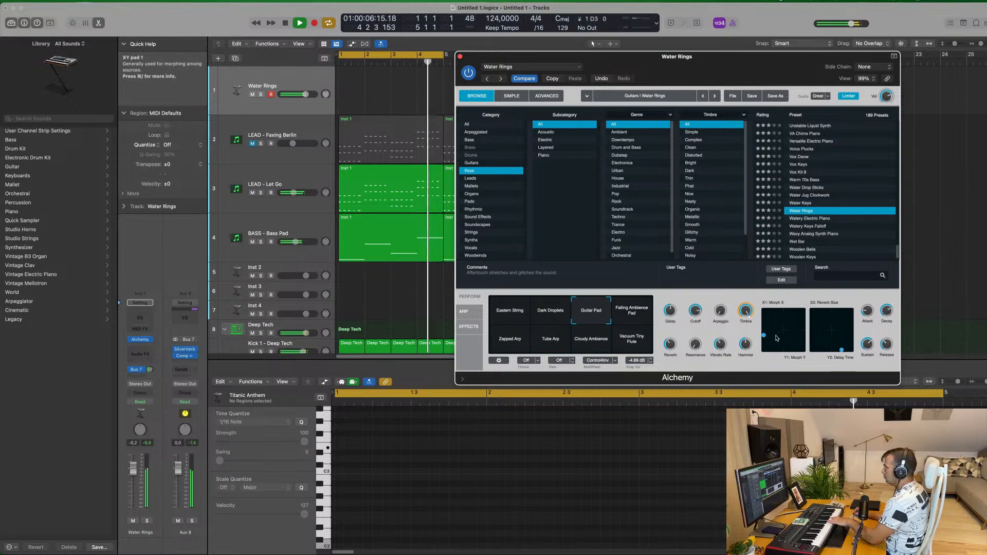
drag(793, 329, 765, 339)
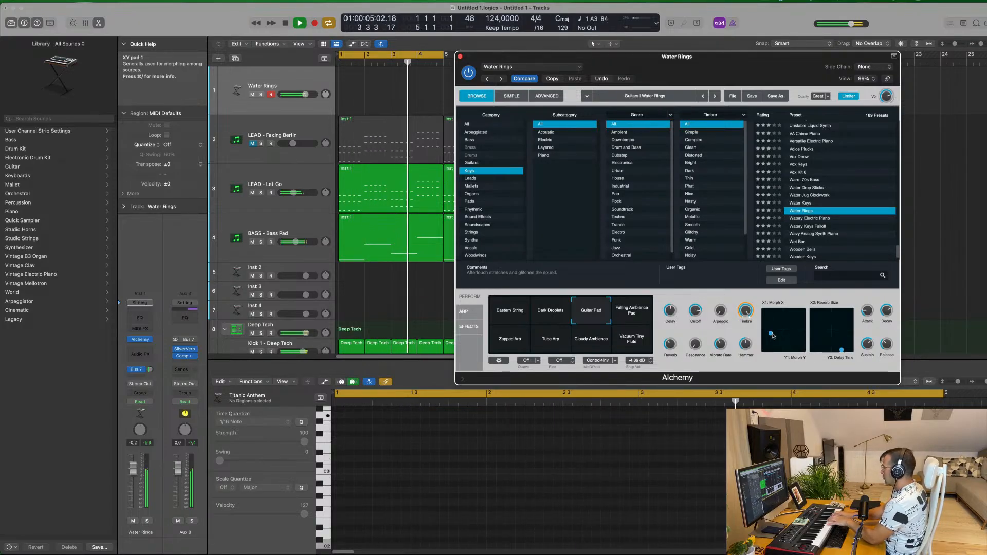
Audition the Watery Electric Piano, Wavy Analog Synth Piano and Wooden Keys presets.
key(Page_Down)
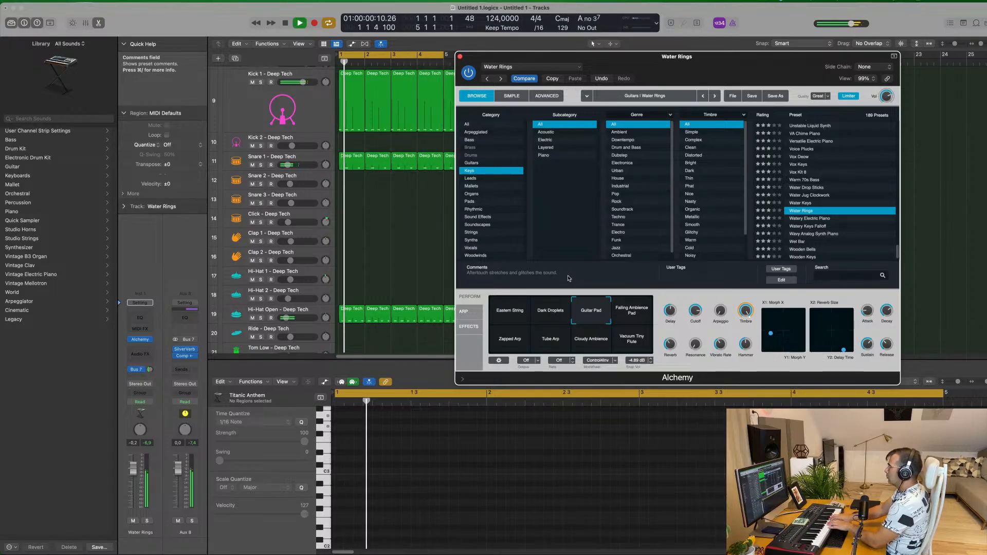
scroll(812, 216, down, 1)
click(796, 210)
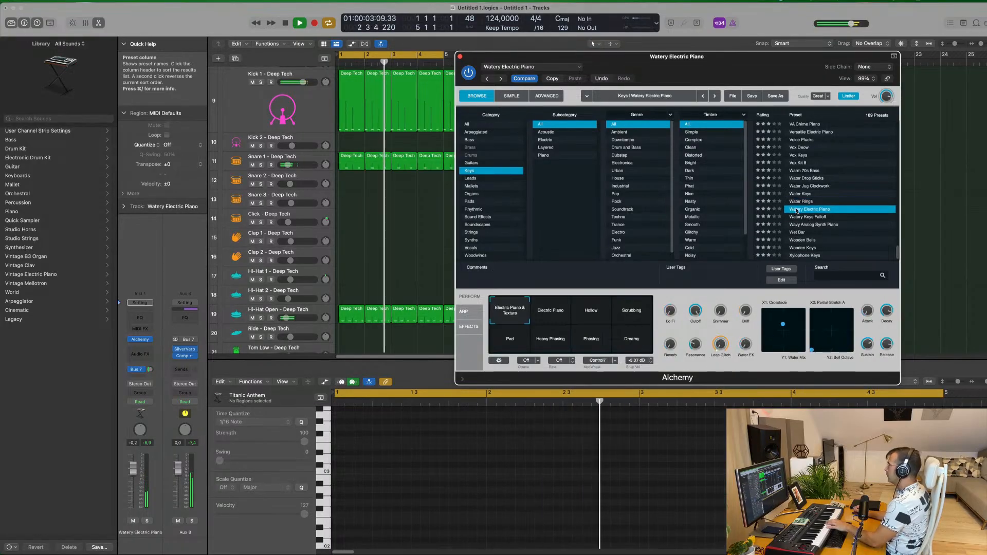
click(823, 225)
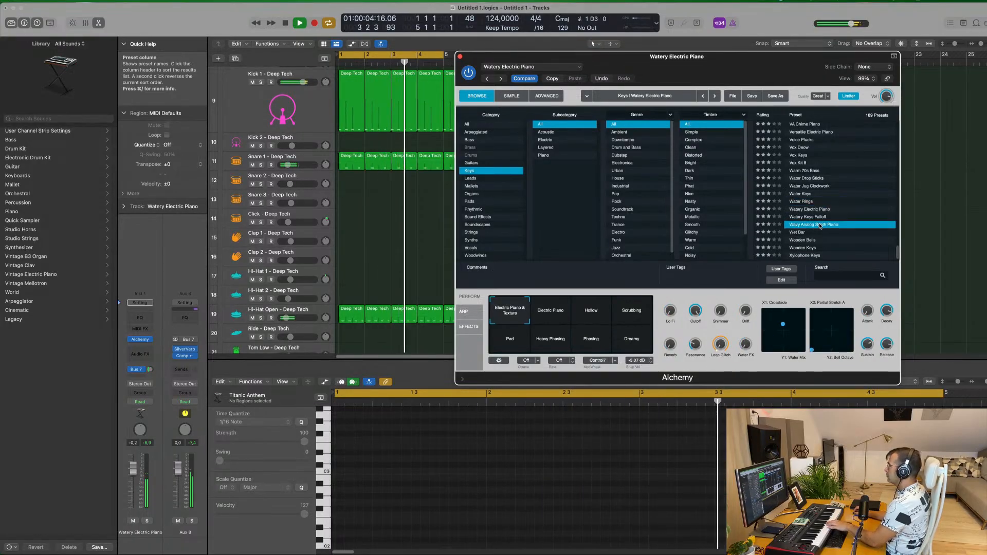
click(805, 248)
Audition the 80s Digital Piano preset from the start of the Keys presets and switch to Adding.
scroll(822, 195, up, 20)
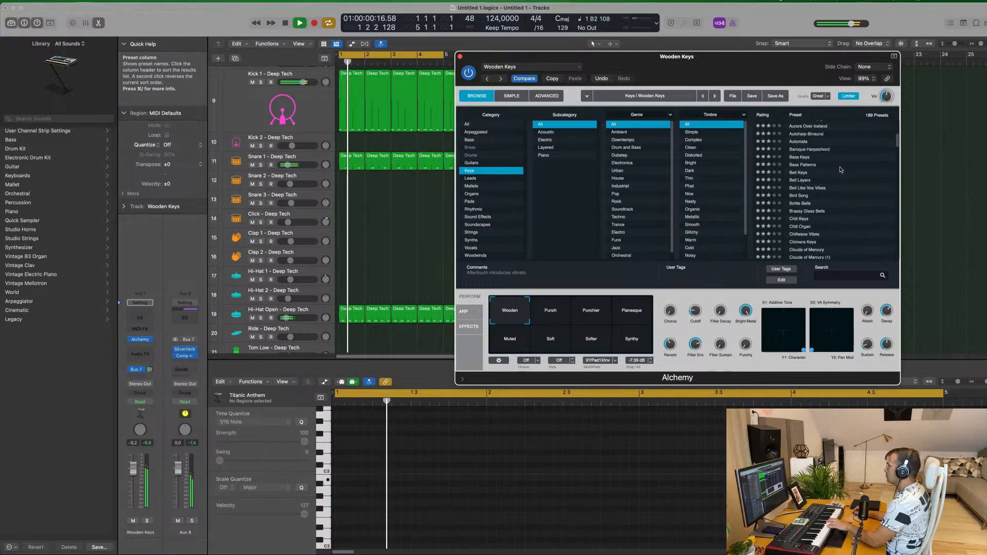
click(804, 133)
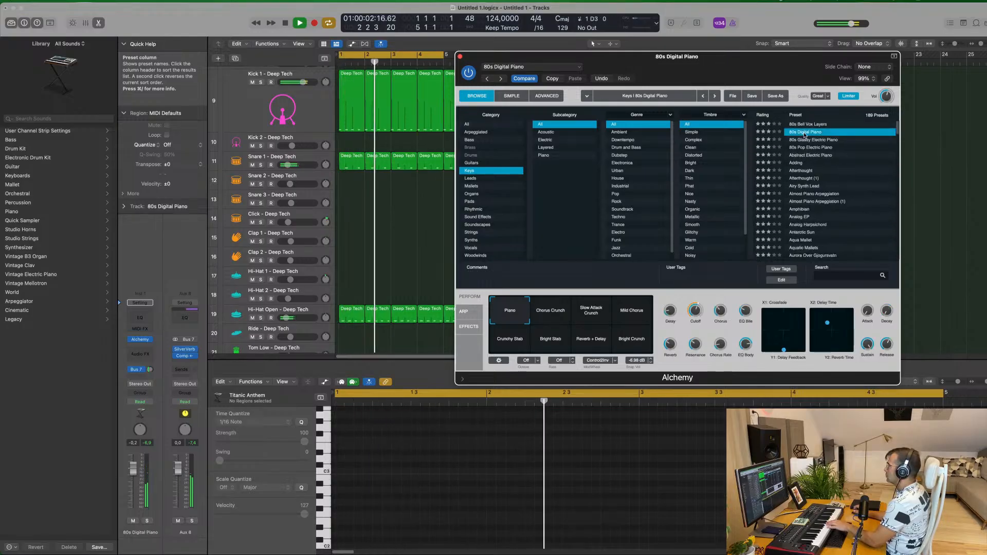
click(801, 163)
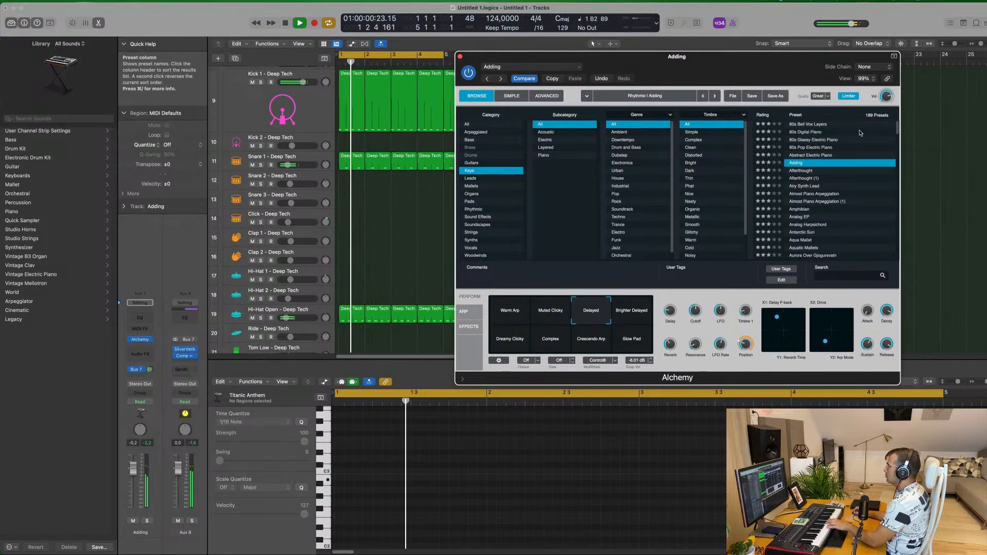
Audition the Airy Synth Lead preset with its Dark & Swirly Pad, Simple 80s and Rich Decay snapshots.
click(807, 186)
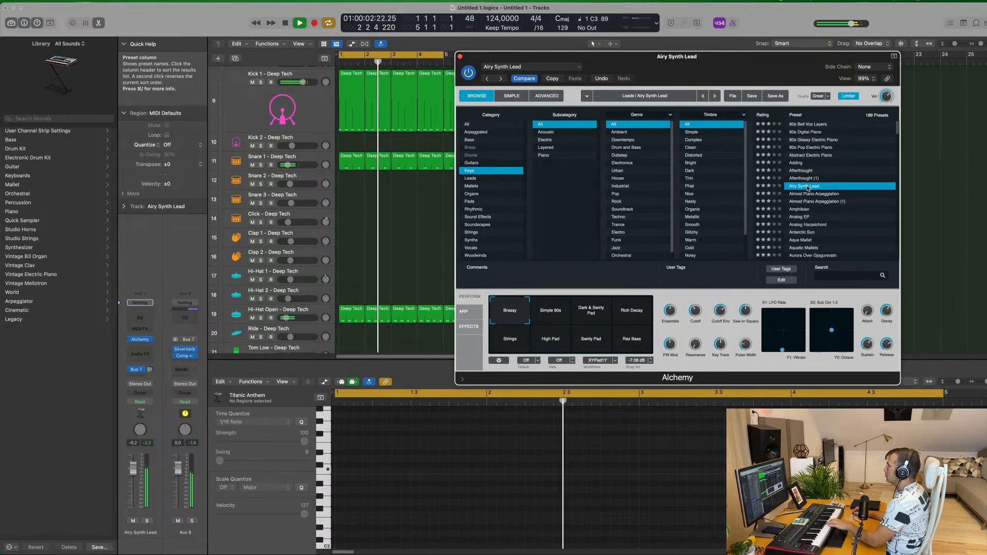
click(587, 315)
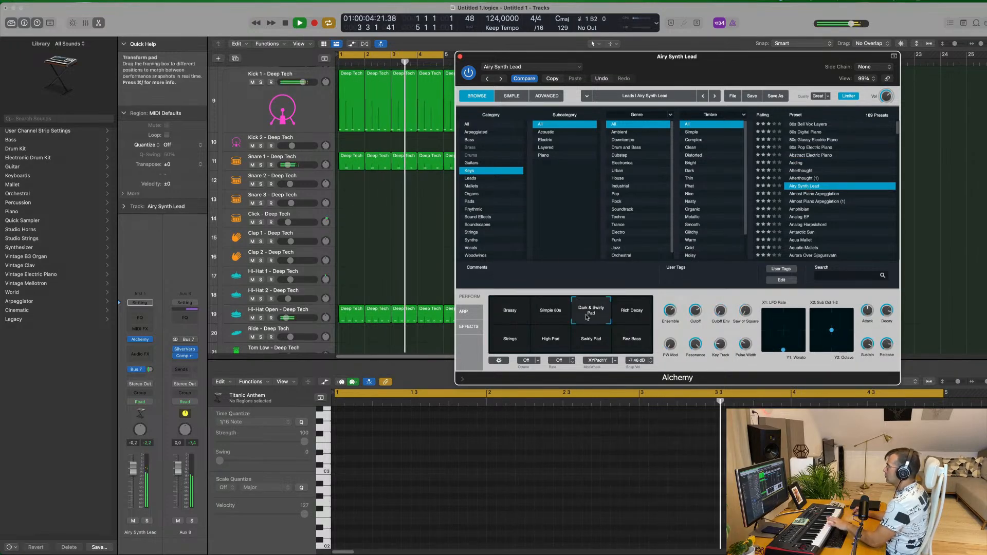
click(552, 318)
click(631, 316)
Audition the Almost Piano Arpeggiation, Amphibian and Aqua Mallet presets and switch to Automata.
click(826, 195)
click(830, 209)
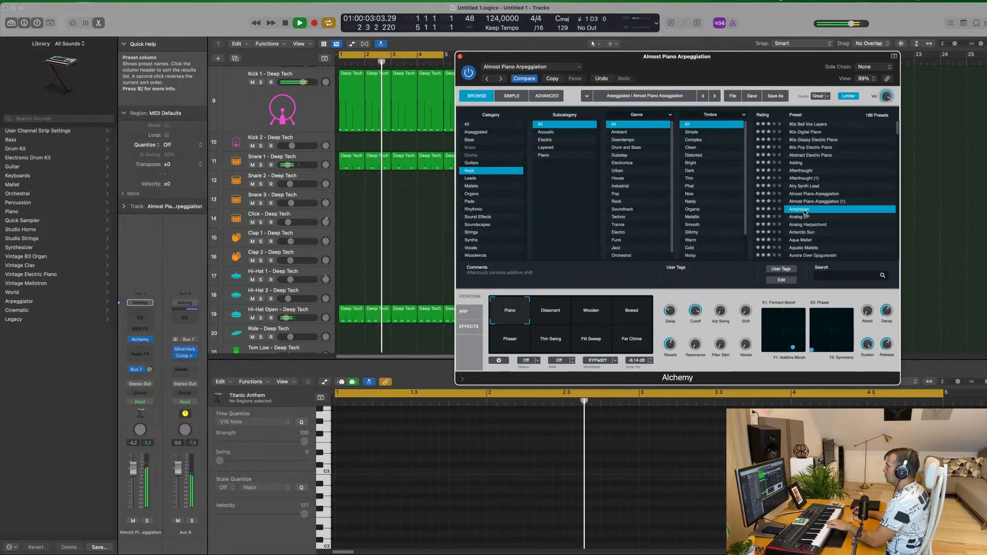
scroll(851, 219, down, 1)
scroll(852, 219, down, 2)
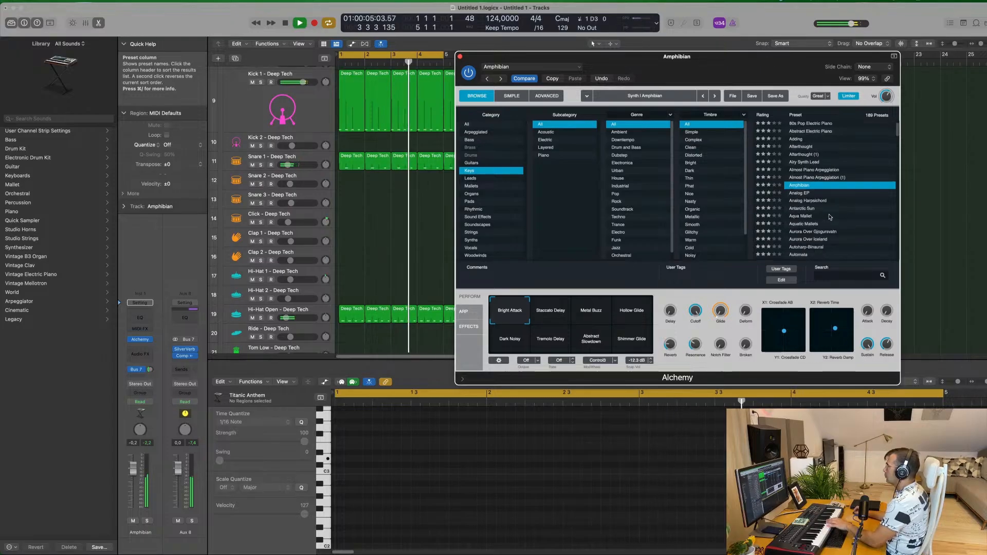
click(843, 216)
scroll(849, 216, down, 7)
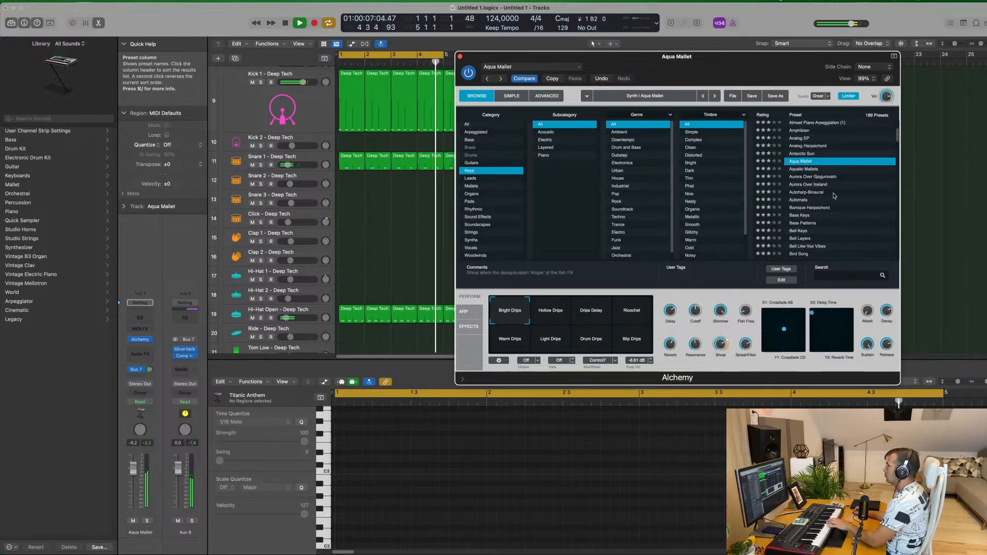
click(794, 200)
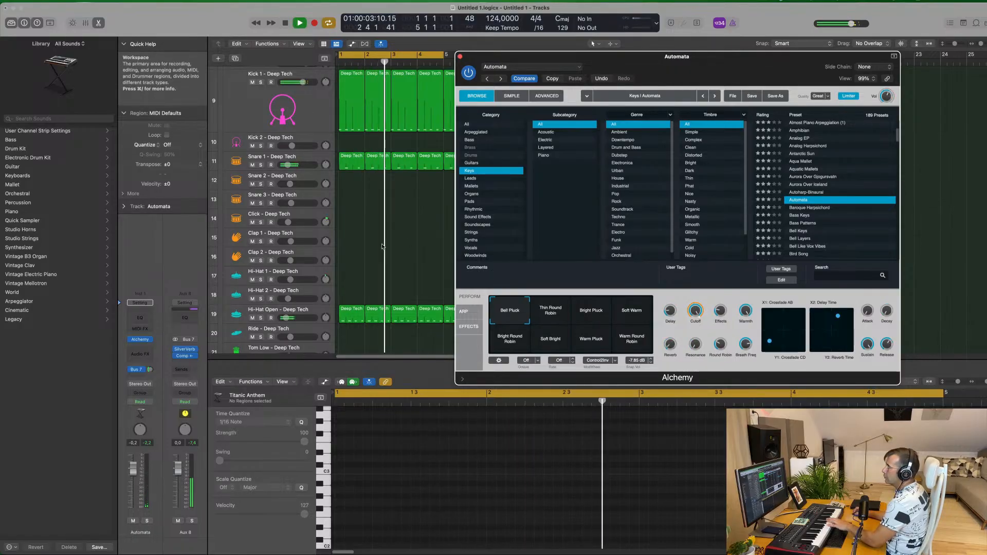
Duplicate the LEAD - Faxing Berlin track to create another Sylenth1 instrument track.
scroll(378, 241, down, 1)
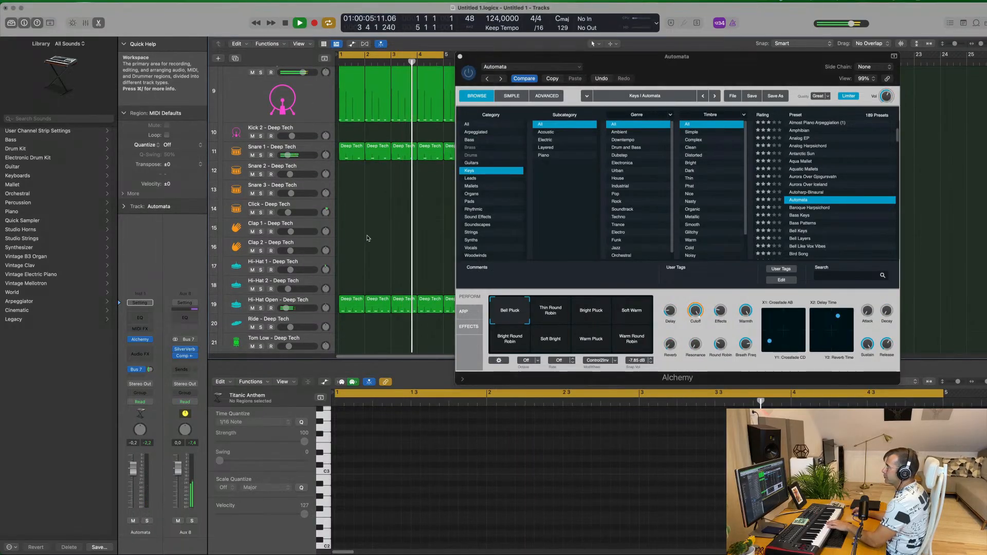
scroll(368, 237, up, 8)
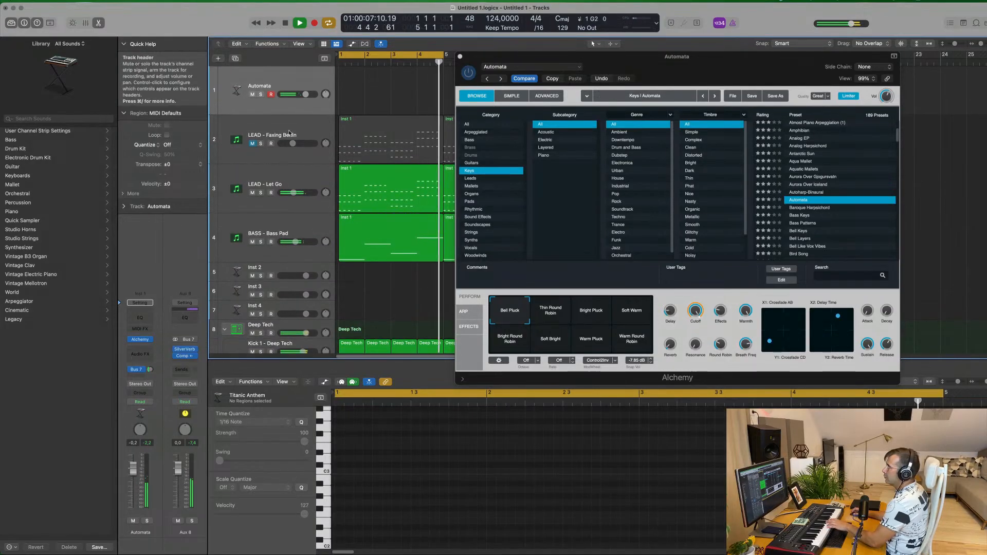
click(302, 128)
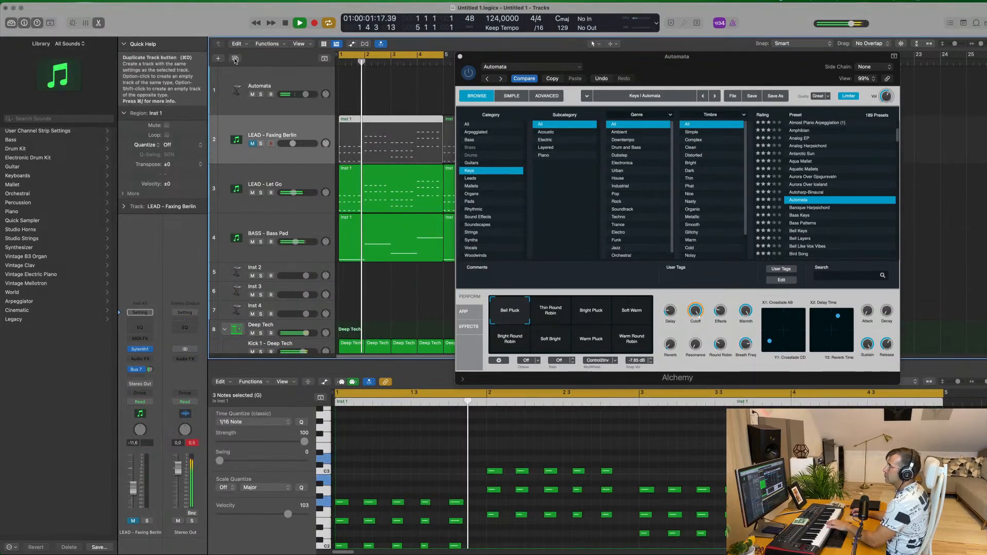
key(super+d)
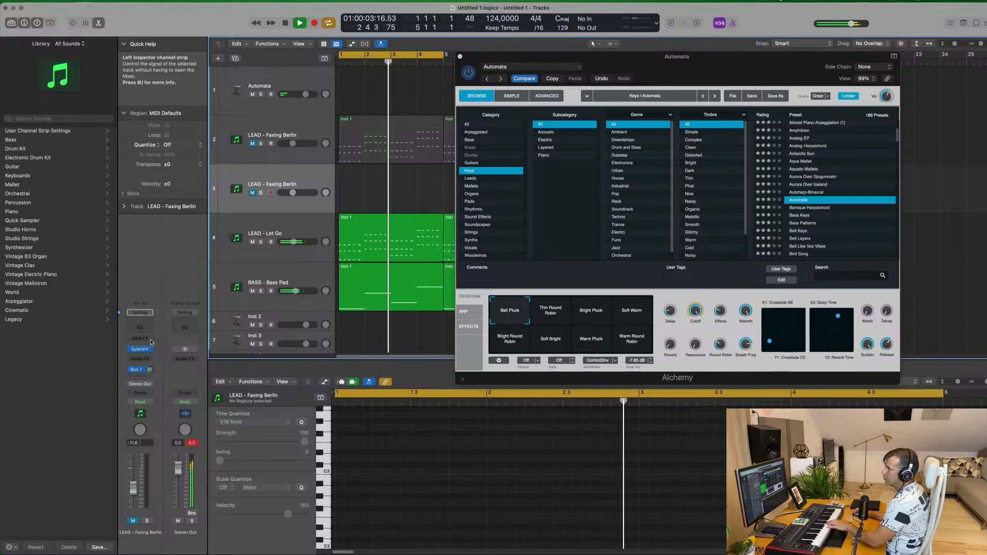
Load the PAD - Anjuna Pad preset in the duplicated track's Sylenth1 and unmute the track.
click(141, 349)
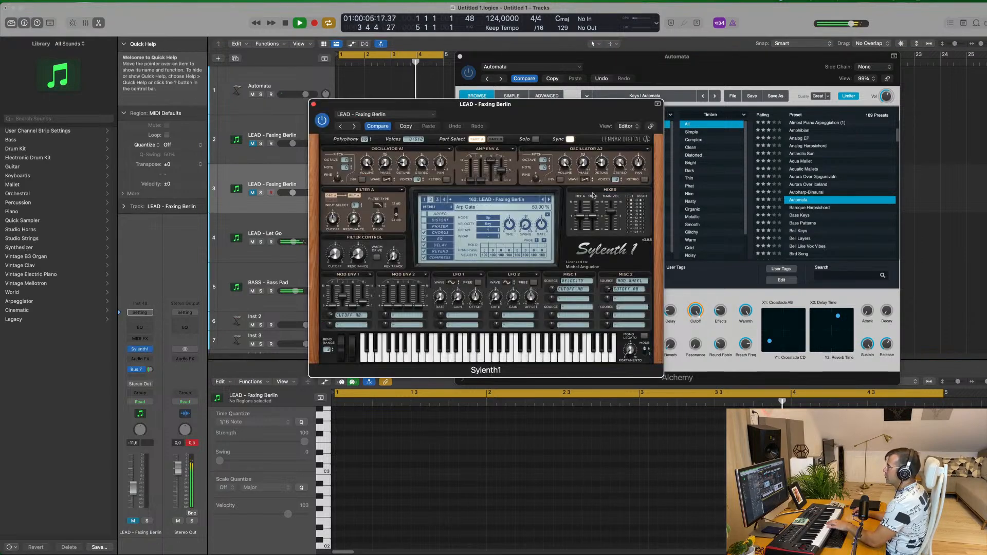
click(488, 200)
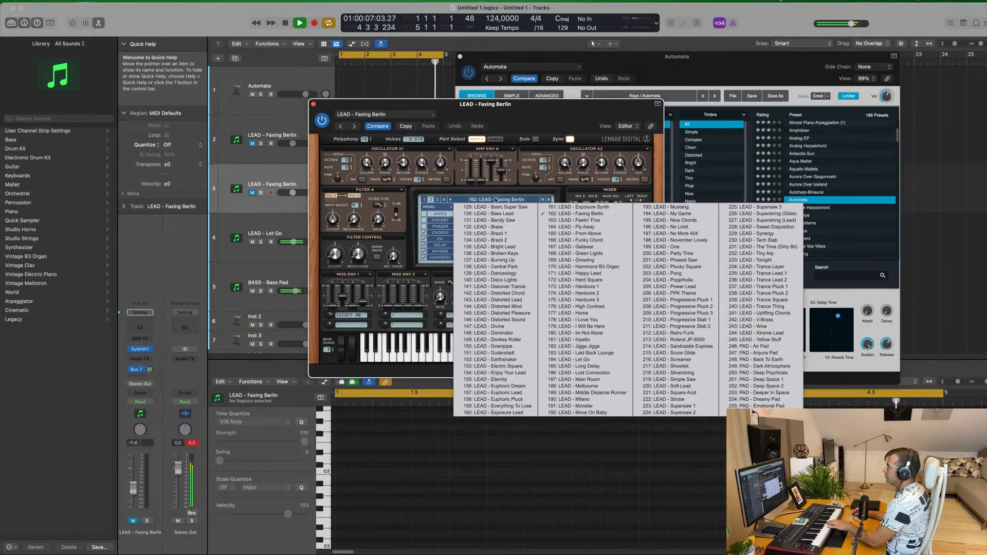
click(757, 353)
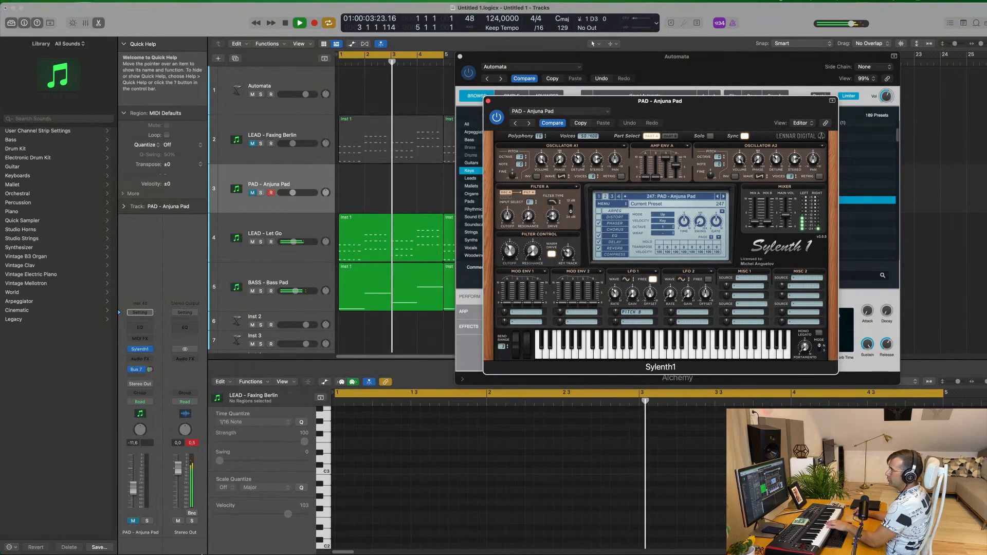
click(133, 522)
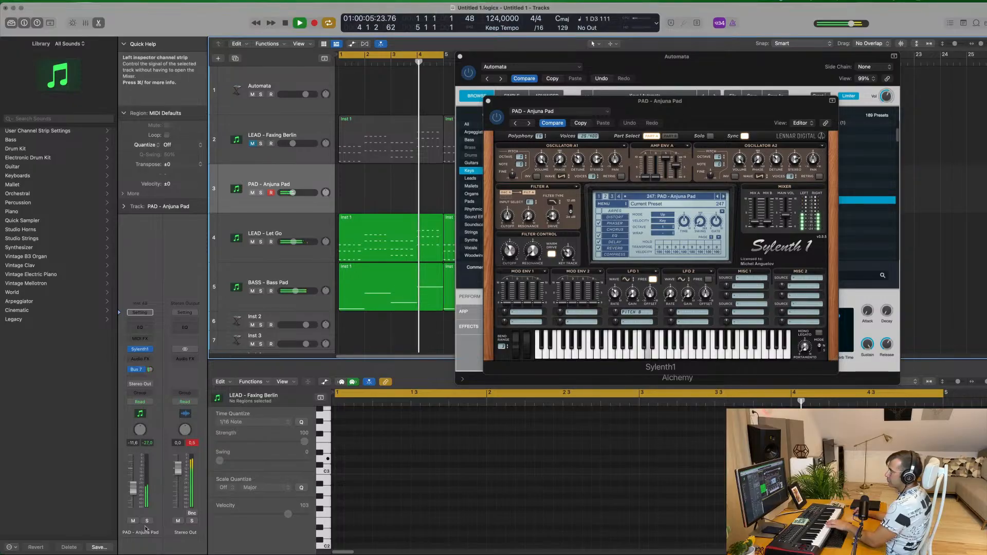
Raise the Anjuna Pad's Filter Control cutoff and Bus 7 send, and set the track volume to -5.2 dB.
drag(510, 250, 510, 242)
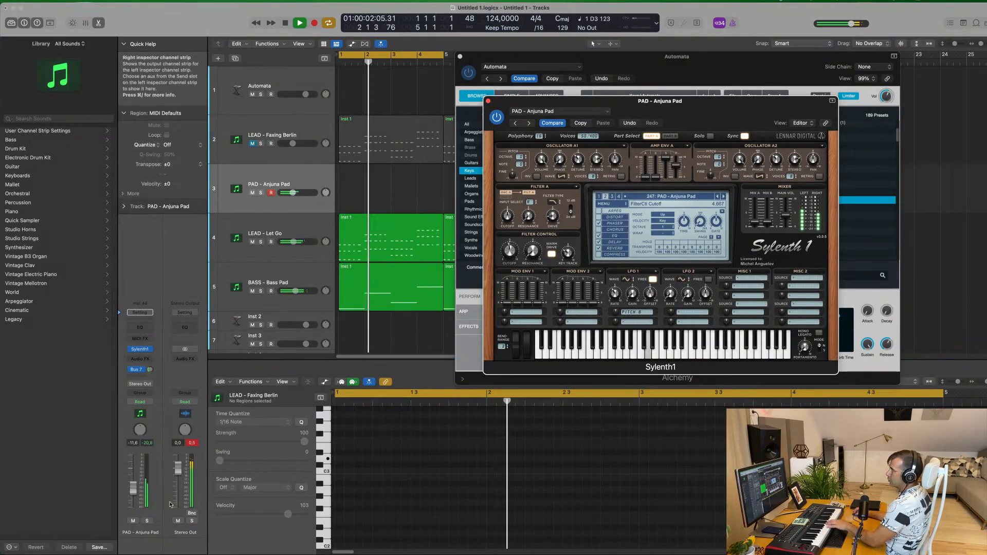
drag(133, 488, 136, 483)
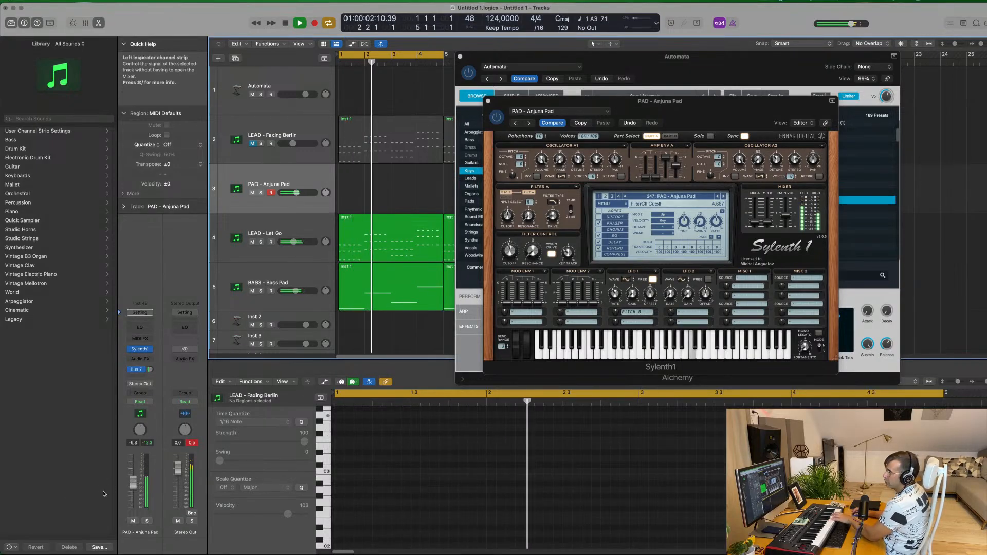
drag(150, 372, 153, 365)
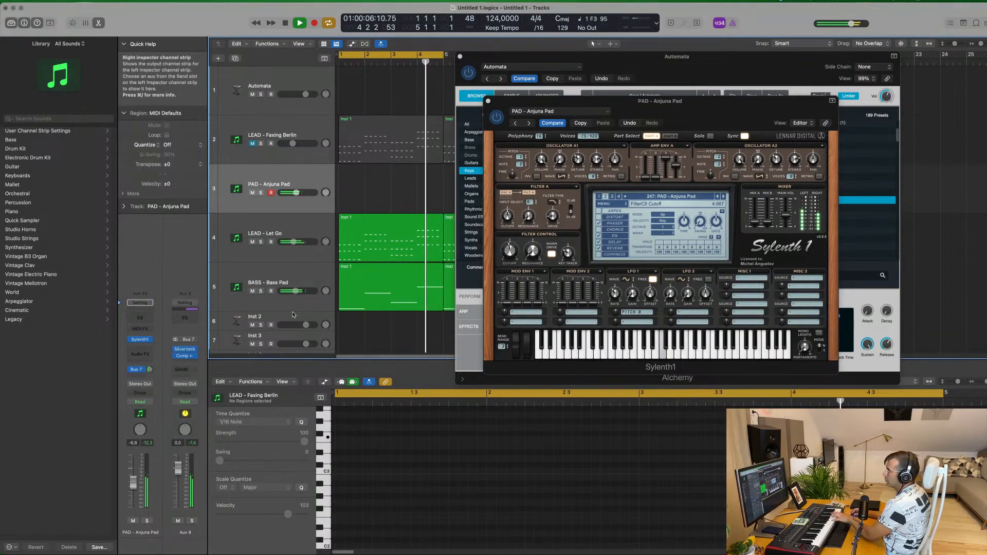
drag(134, 480, 134, 479)
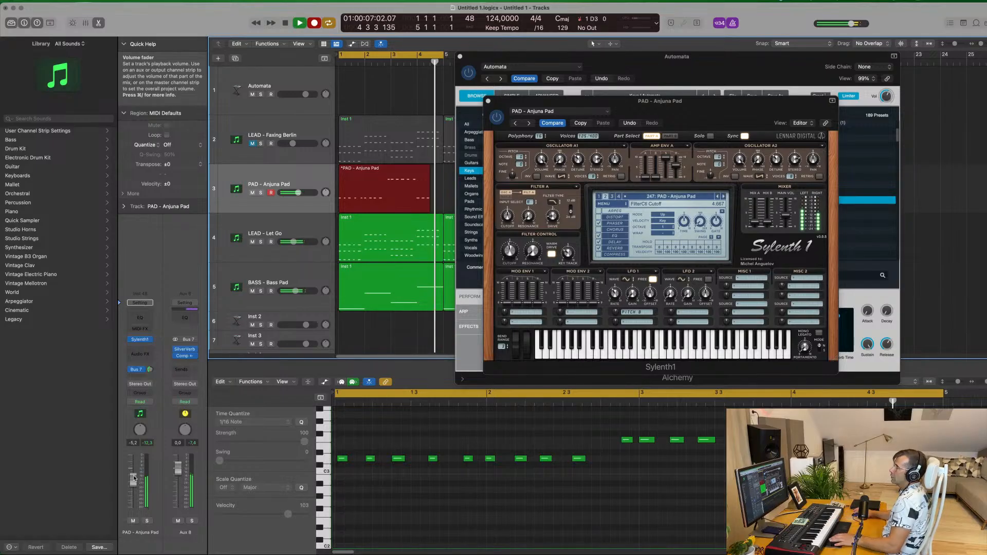
Stop recording the Anjuna Pad part, delete its notes after the first bar and play back the remaining pattern.
key(space)
drag(611, 430, 726, 476)
key(space)
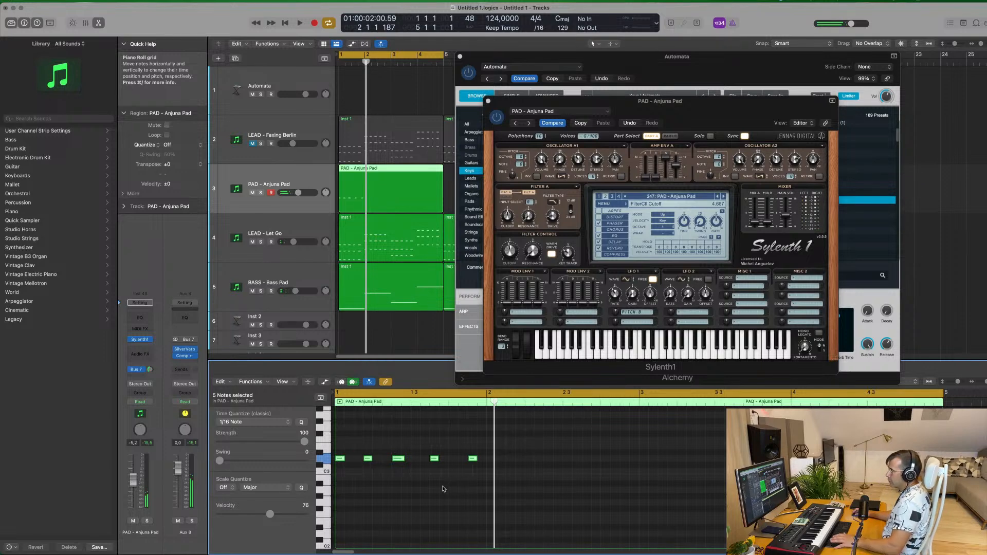
click(431, 497)
key(space)
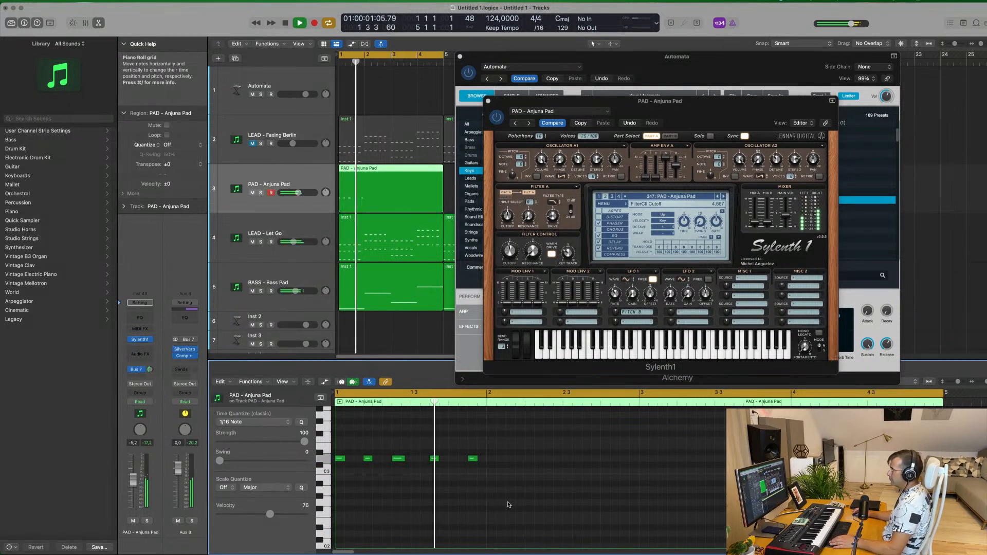
key(space)
key(space)
Copy the Anjuna Pad's first-bar notes across the rest of the four-bar region and play back the result.
mouse_move(504, 454)
mouse_down()
mouse_move(334, 464)
mouse_move(502, 460)
mouse_up()
key(super+a)
drag(340, 460, 643, 464)
key(space)
scroll(562, 502, down, 2)
click(545, 508)
scroll(539, 507, down, 2)
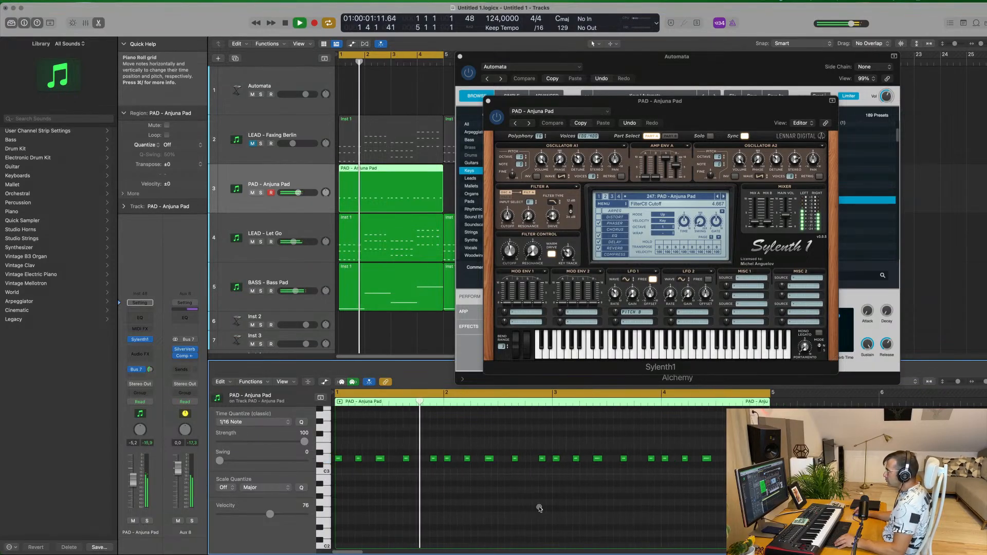
key(space)
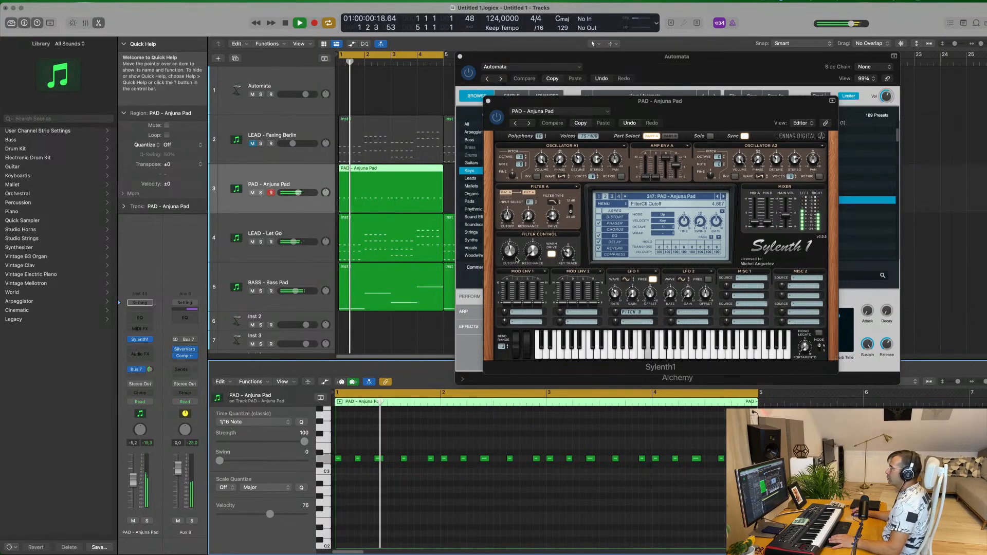
Lower the Anjuna Pad's amp envelope release in parts A and B and adjust Filter A's cutoff to about 5.340.
mouse_move(678, 164)
mouse_down()
mouse_move(666, 176)
mouse_move(676, 178)
mouse_move(668, 164)
mouse_move(679, 147)
mouse_move(677, 183)
mouse_up()
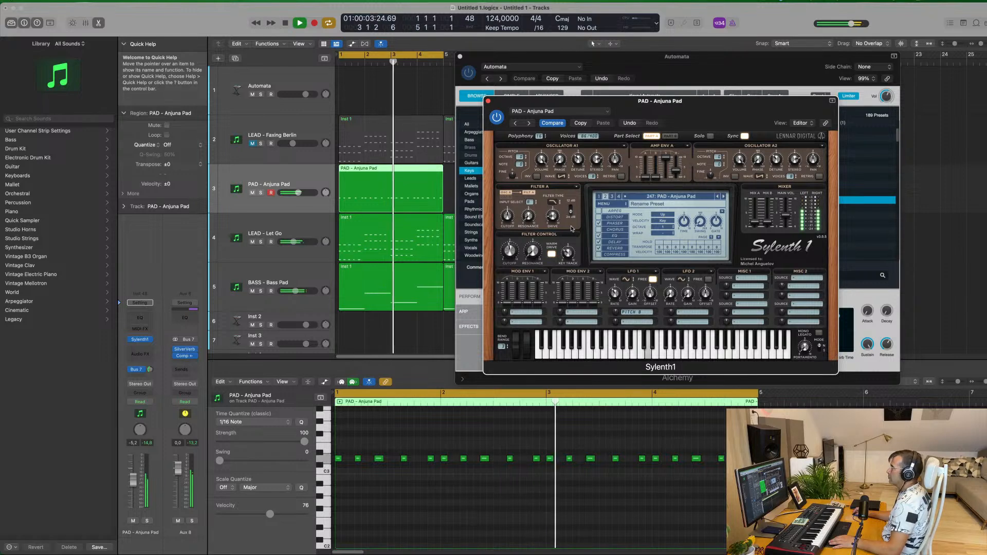
drag(508, 227, 512, 240)
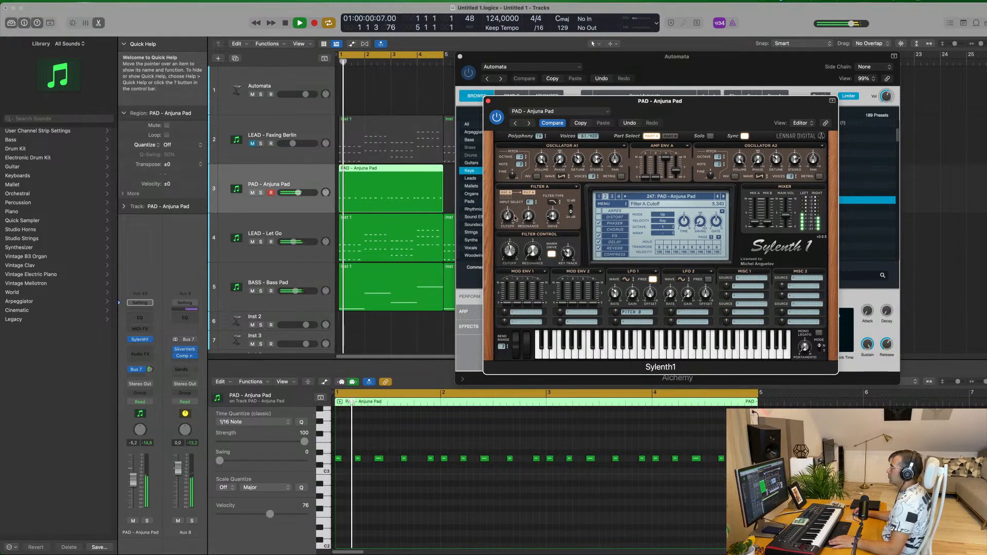
click(669, 136)
drag(675, 168, 677, 191)
click(651, 137)
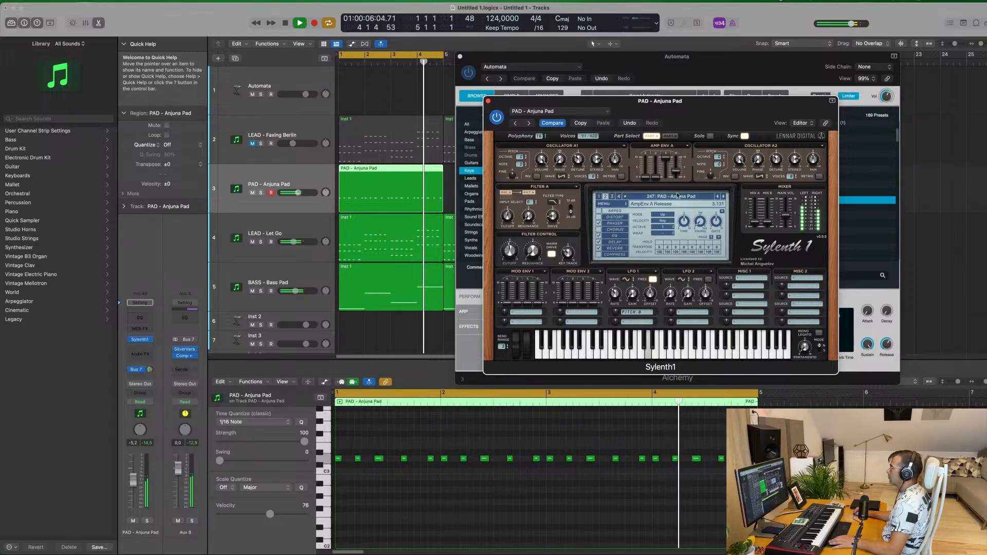
click(670, 136)
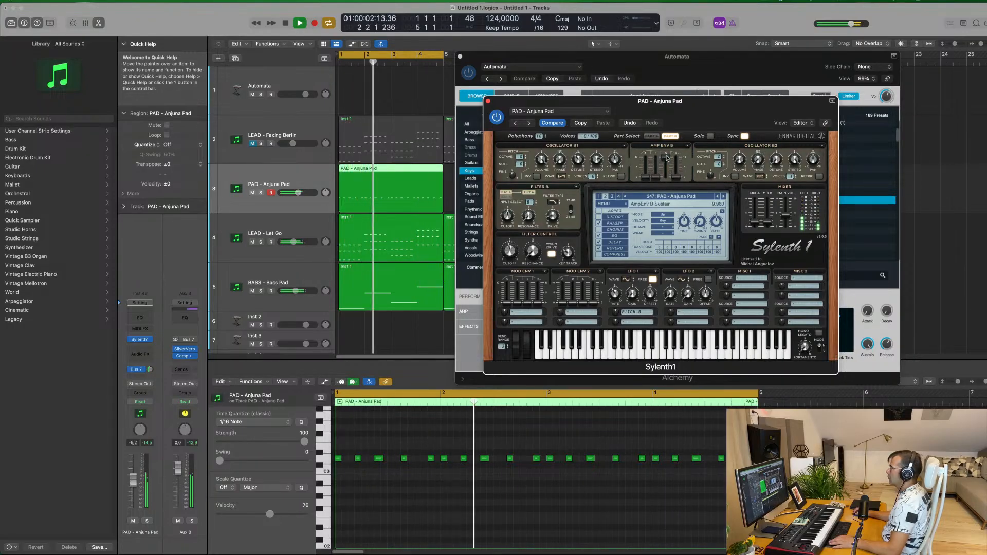
click(652, 137)
drag(678, 169, 678, 174)
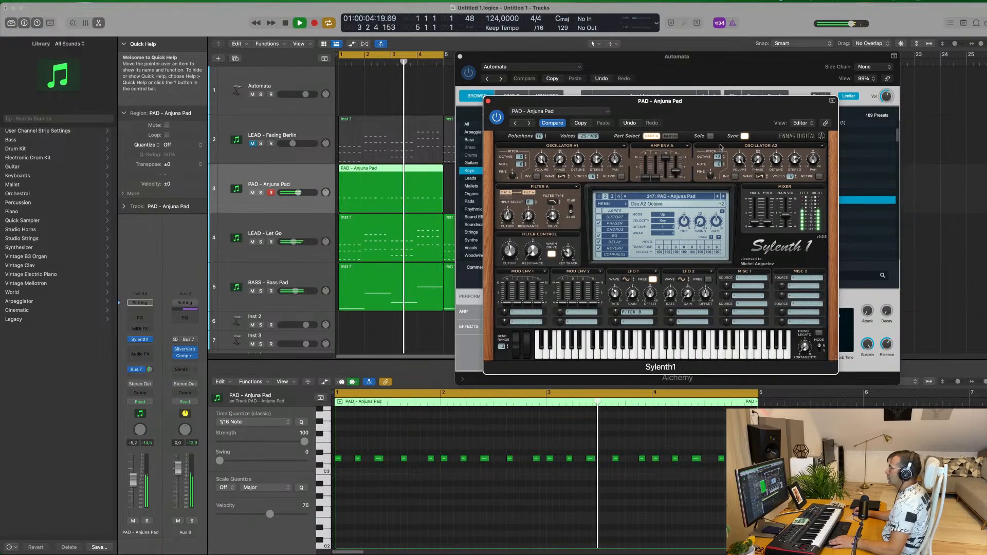
Try oscillator A2's Octave and Retrigger settings on the Anjuna Pad while fine-tuning the Filter Control cutoff.
drag(720, 150, 720, 164)
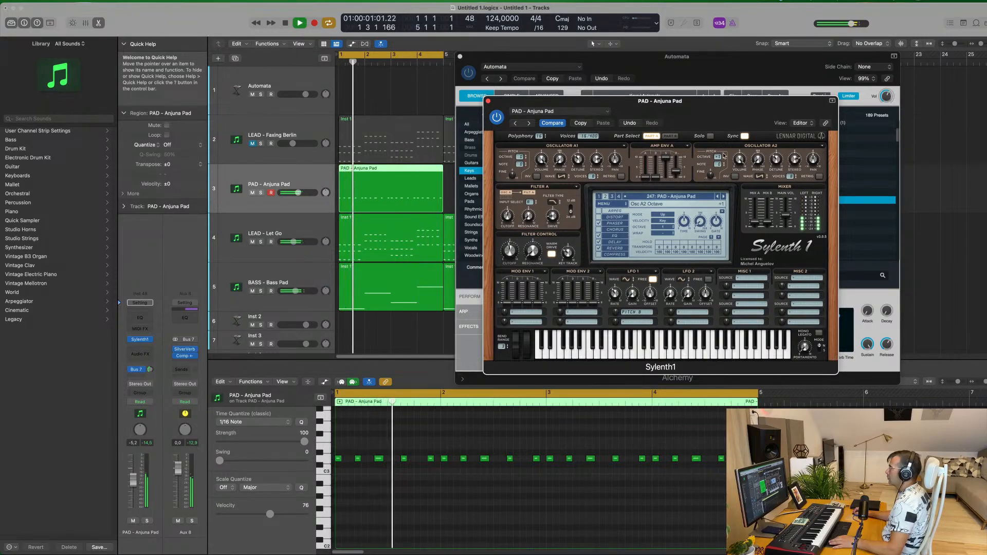
drag(724, 155, 725, 158)
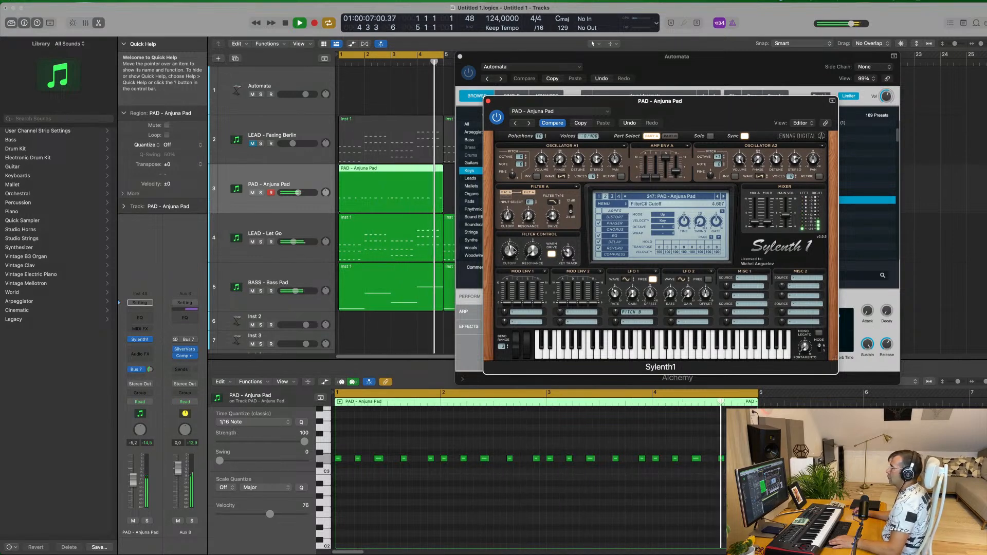
drag(513, 259, 516, 252)
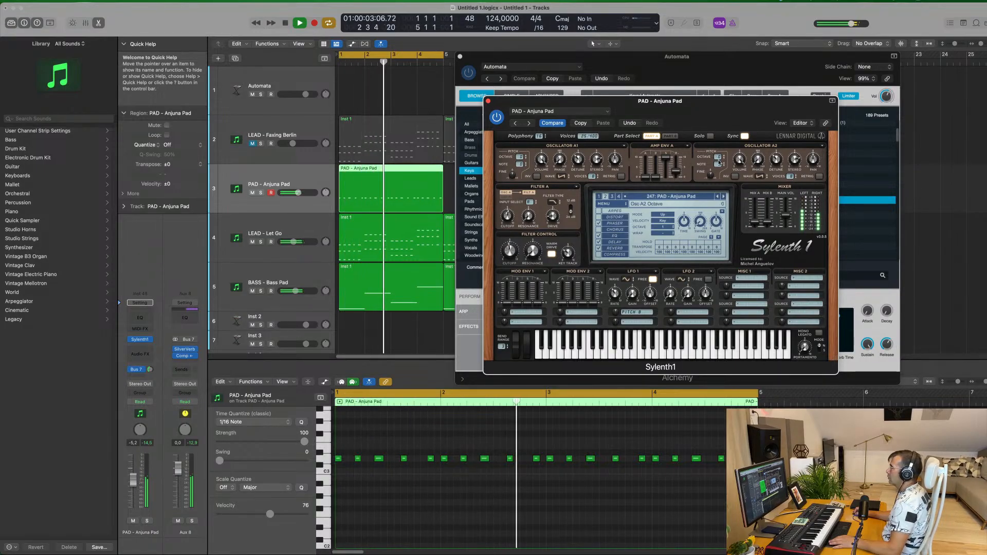
drag(713, 109, 677, 113)
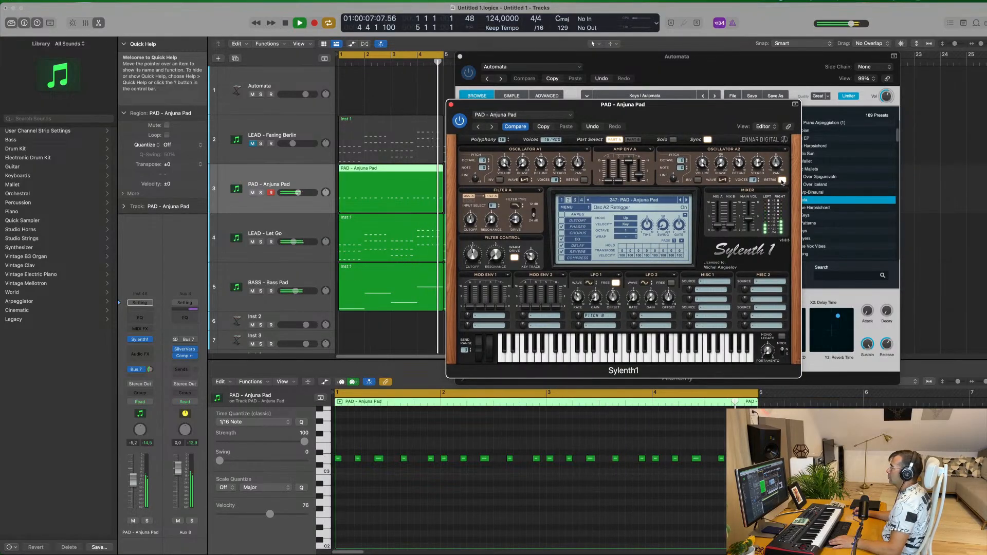
drag(657, 113, 711, 104)
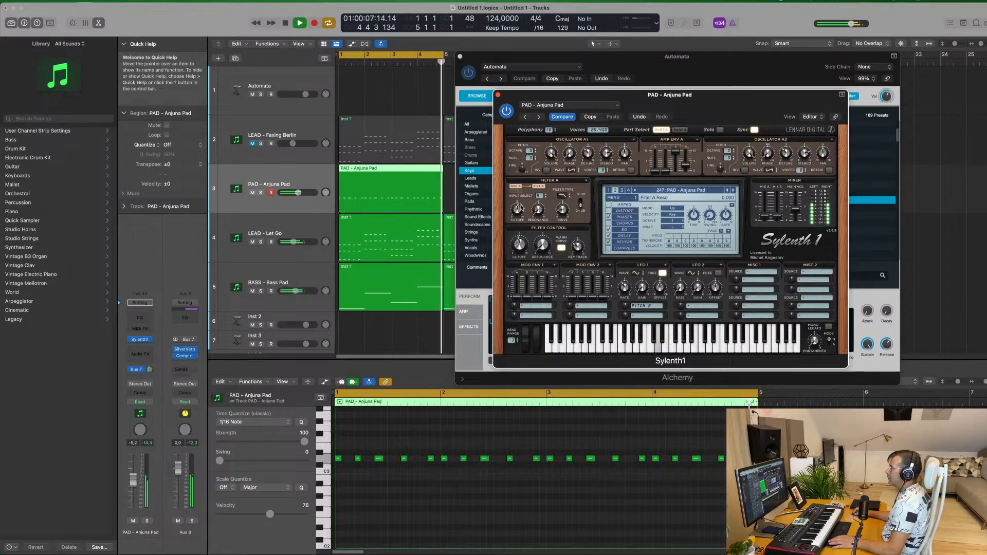
Readjust the Anjuna Pad's filter cutoff and reduce the track's Bus 7 send to -9.0 dB.
drag(521, 242, 523, 249)
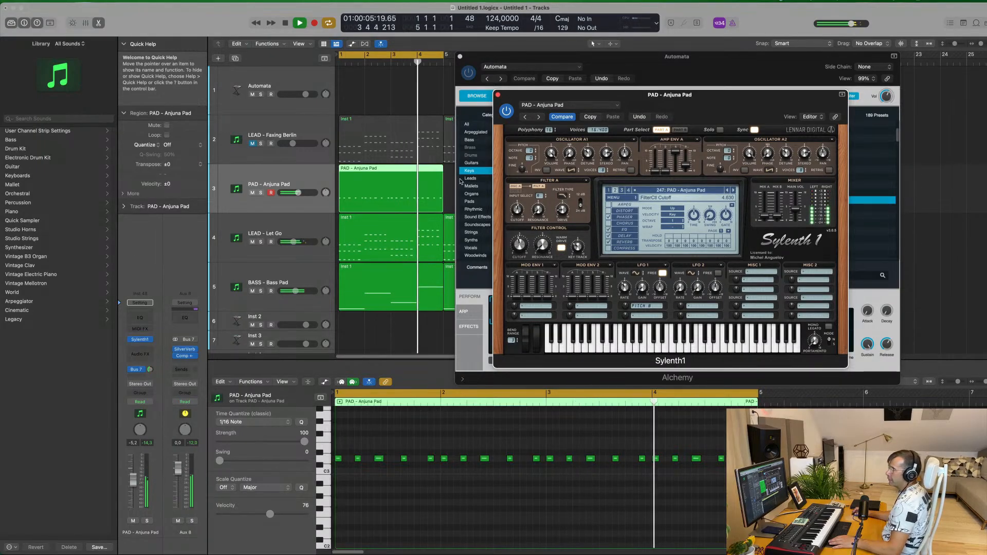
mouse_move(150, 371)
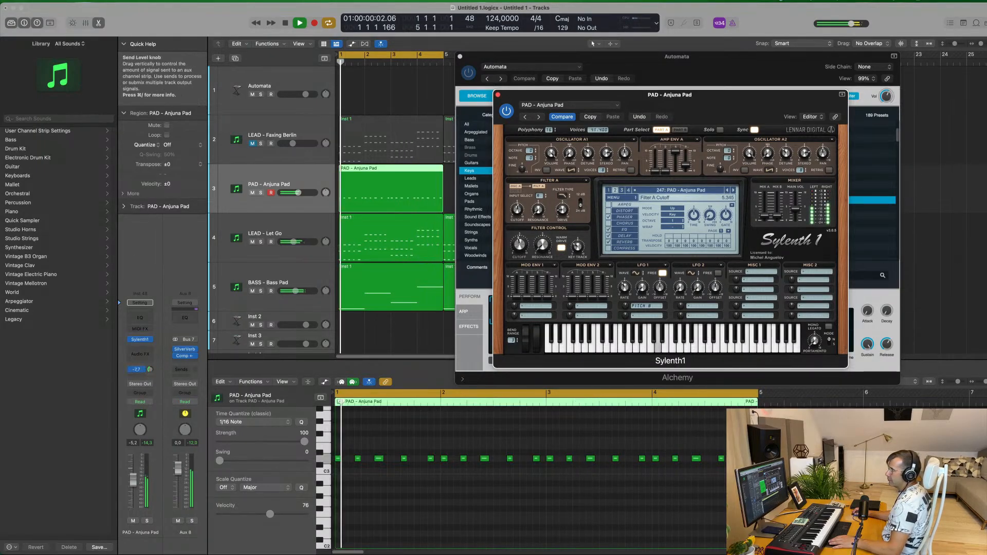
mouse_move(150, 370)
mouse_down()
mouse_move(150, 360)
mouse_move(150, 370)
mouse_up()
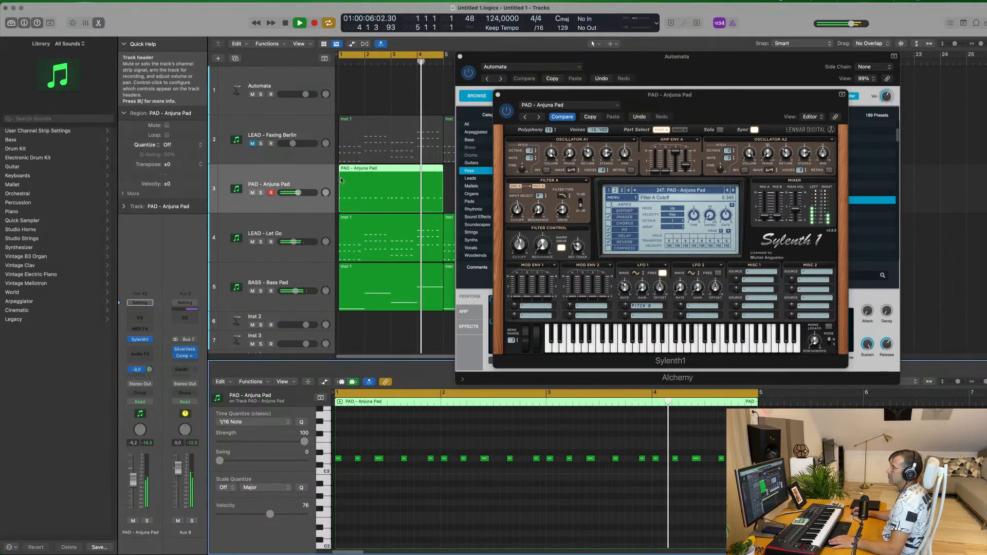
Close the open Alchemy and Sylenth1 instrument windows and restart playback of the cycled section.
click(691, 51)
mouse_move(692, 52)
mouse_down()
mouse_move(674, 65)
mouse_move(682, 63)
mouse_up()
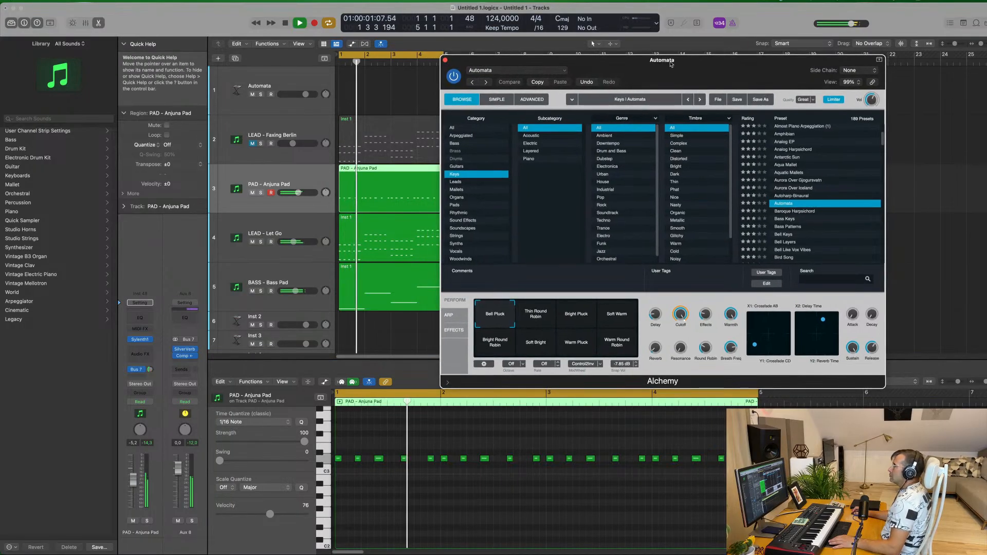
click(446, 60)
key(space)
key(space)
Repeat the four-bar Anjuna Pad region three times so the part fills all sixteen bars.
click(303, 184)
click(482, 187)
click(395, 189)
key(super+r)
key(super+r)
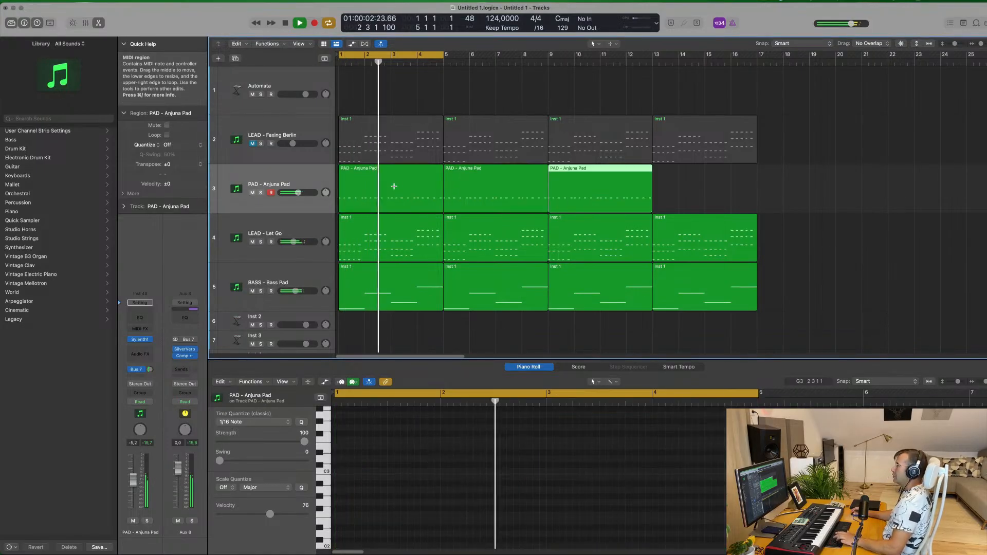
key(super+r)
click(793, 103)
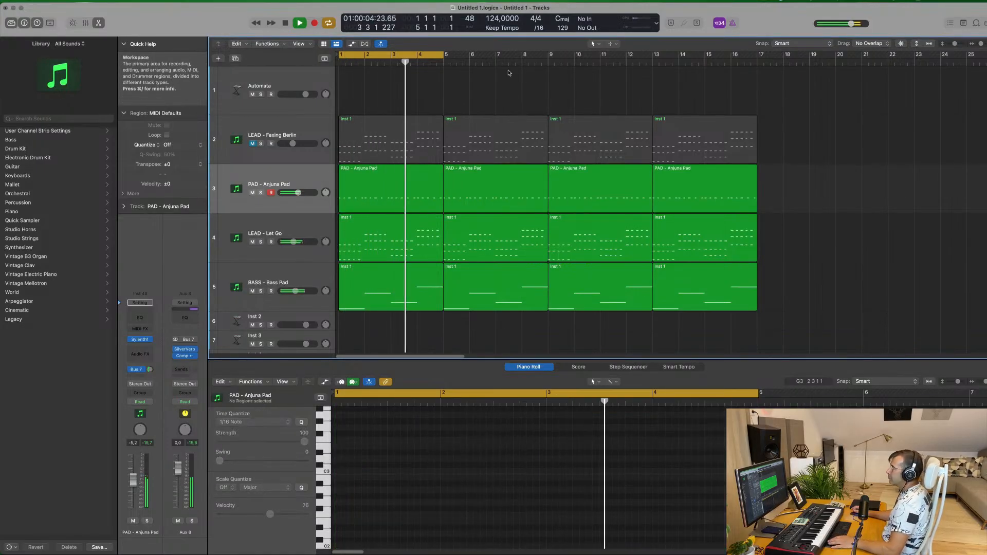
Mute the LEAD - Let Go track and select the first Anjuna Pad region to show its notes.
key(super+Up)
key(super+Up)
key(super+Up)
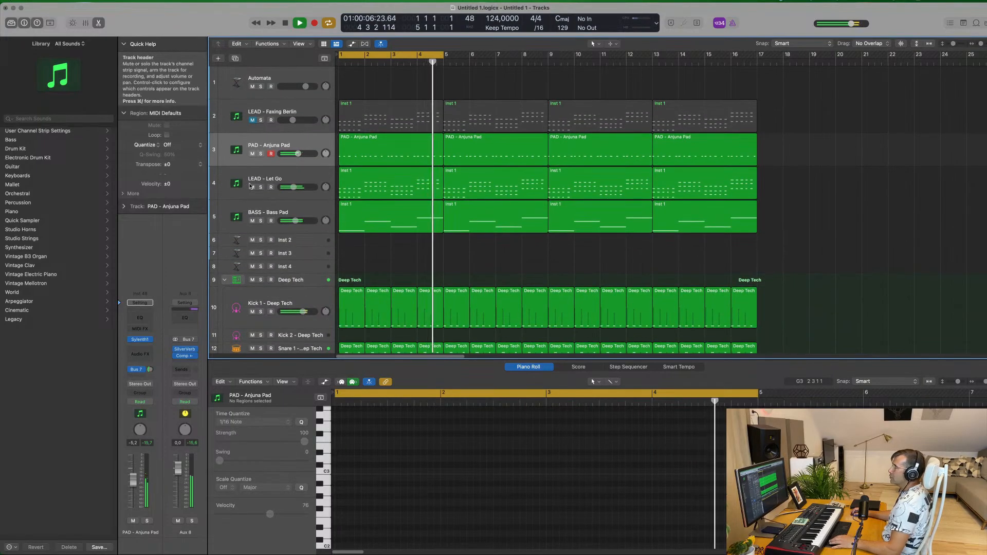
click(252, 187)
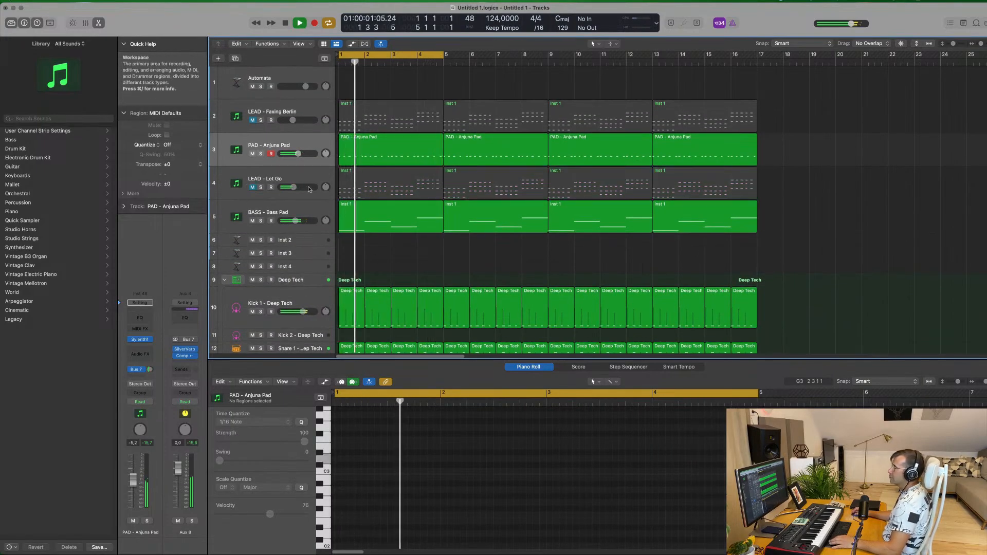
click(322, 141)
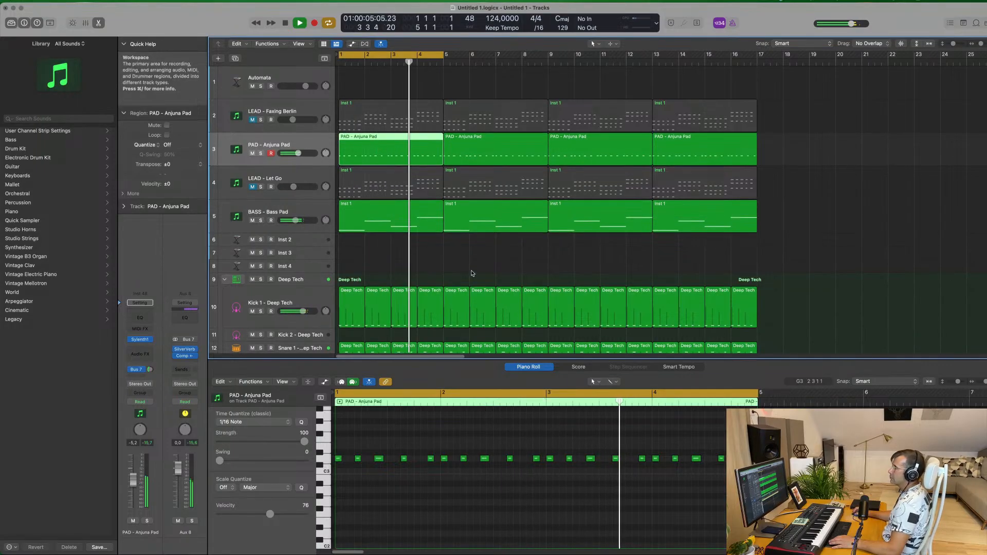
Raise the filter control cutoff slightly, to about 3.9, in the Sylenth1 instrument of the PAD - Anjuna Pad track.
scroll(416, 233, down, 2)
scroll(416, 233, up, 2)
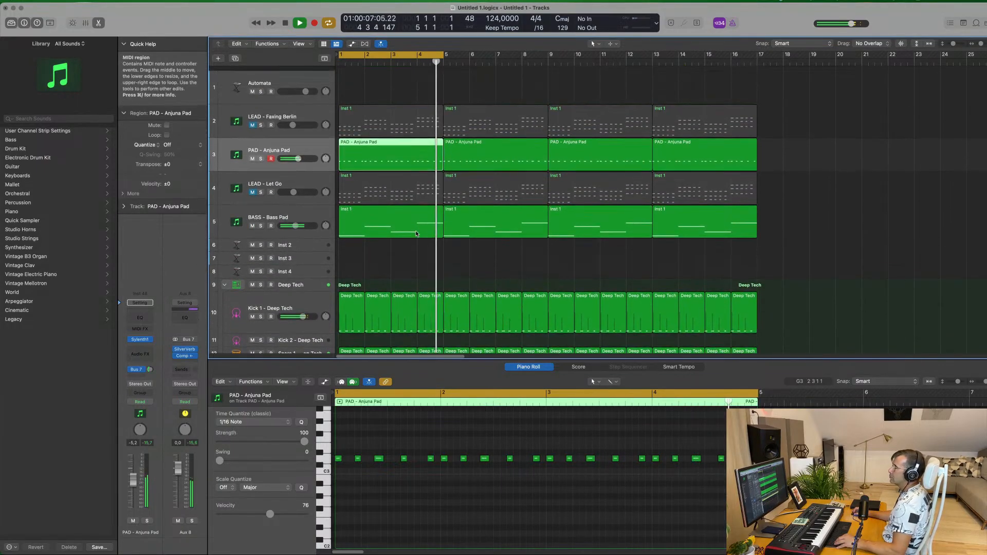
click(375, 85)
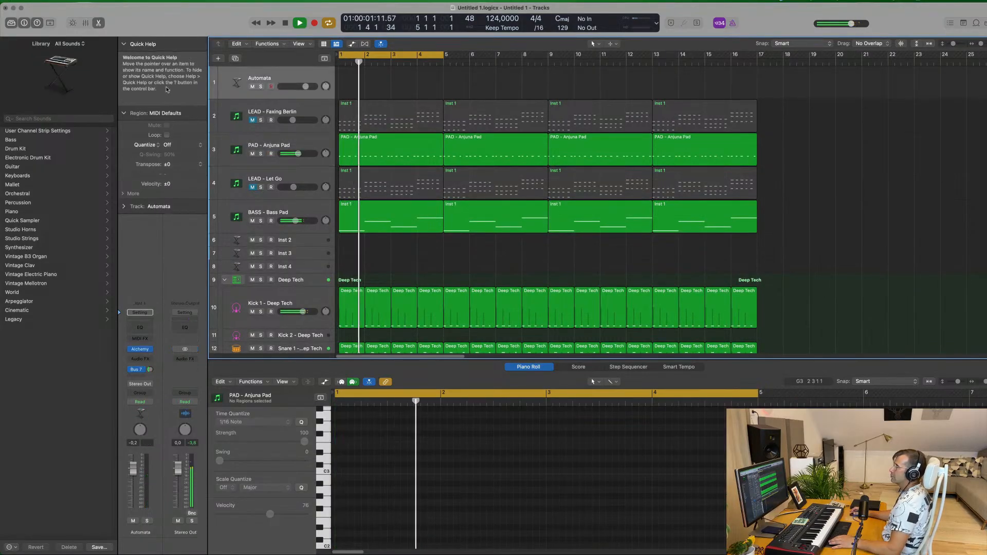
click(317, 147)
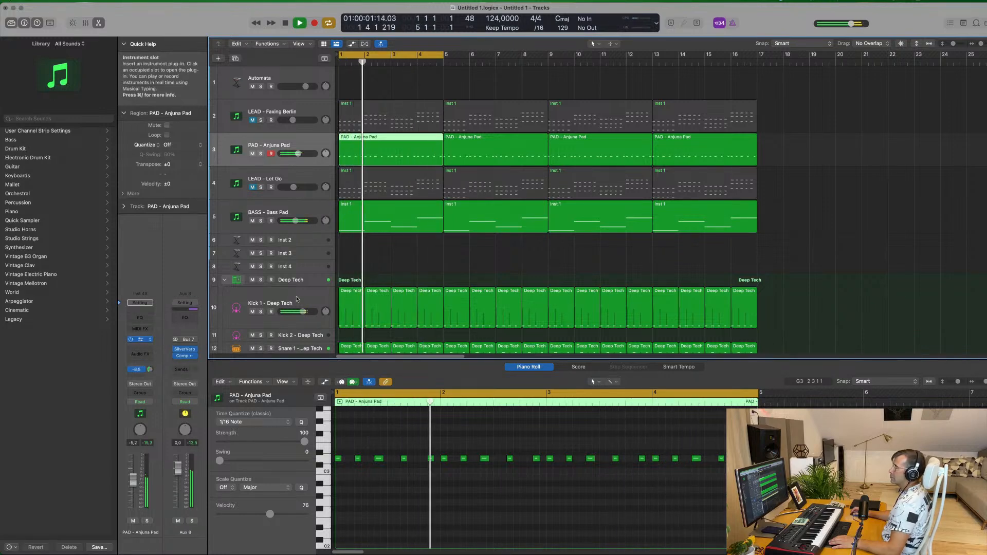
click(140, 339)
mouse_move(519, 249)
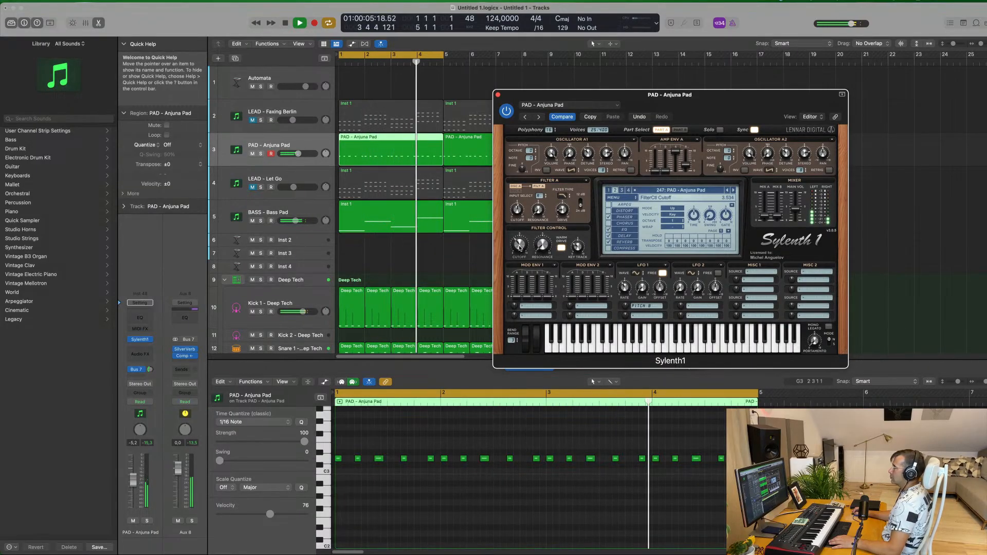
drag(518, 249, 520, 246)
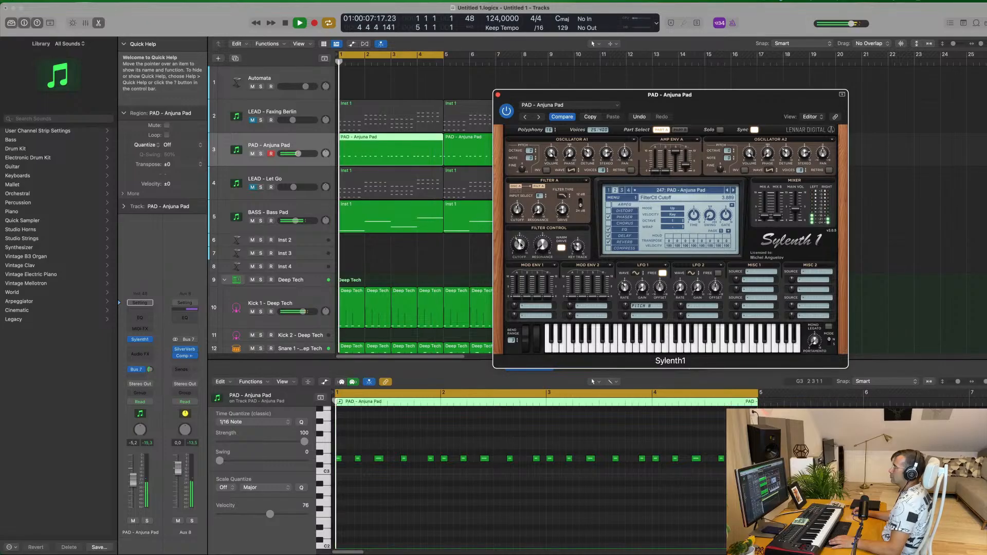
click(498, 94)
click(428, 88)
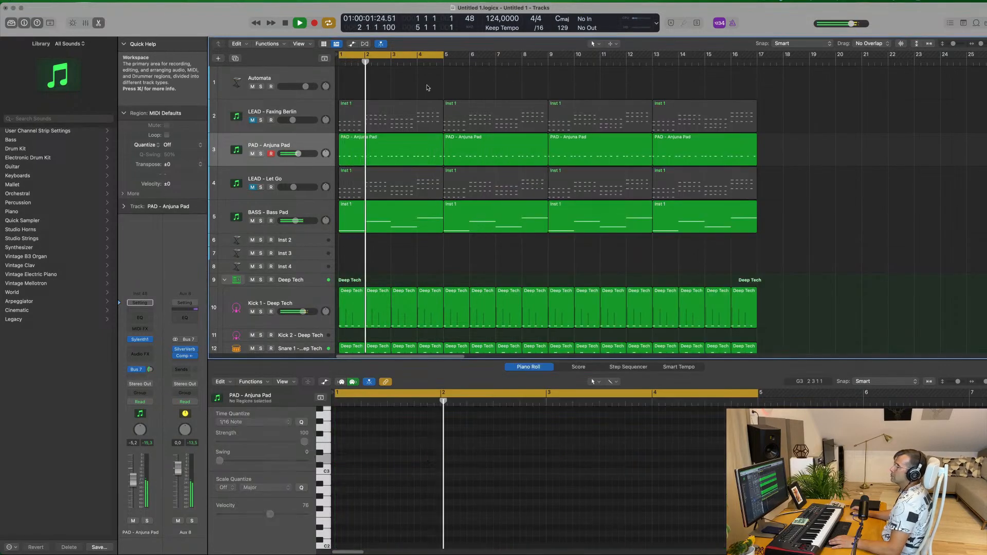
Audition the PAD - Anjuna Pad track soloed and back in the mix, and briefly check the LEAD - Faxing Berlin track.
click(260, 154)
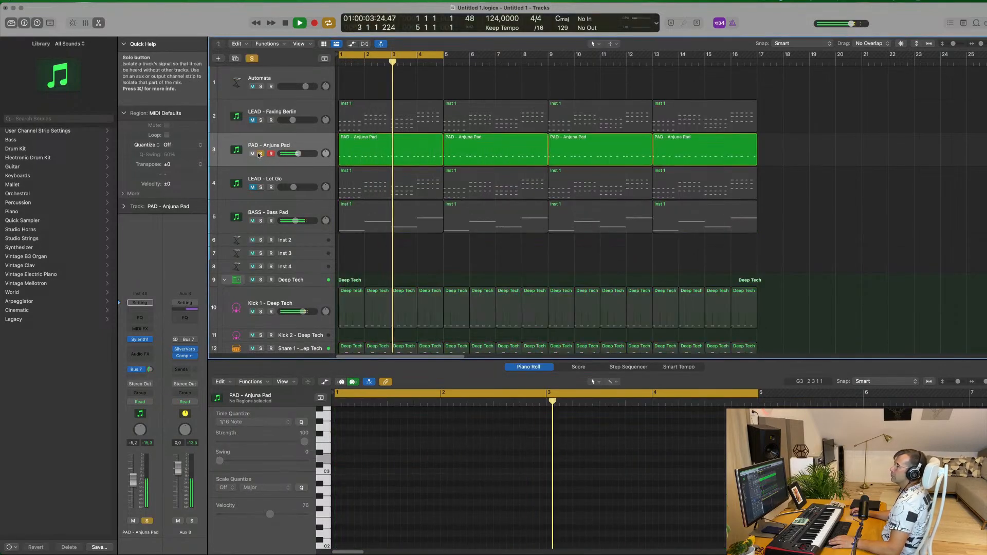
click(261, 154)
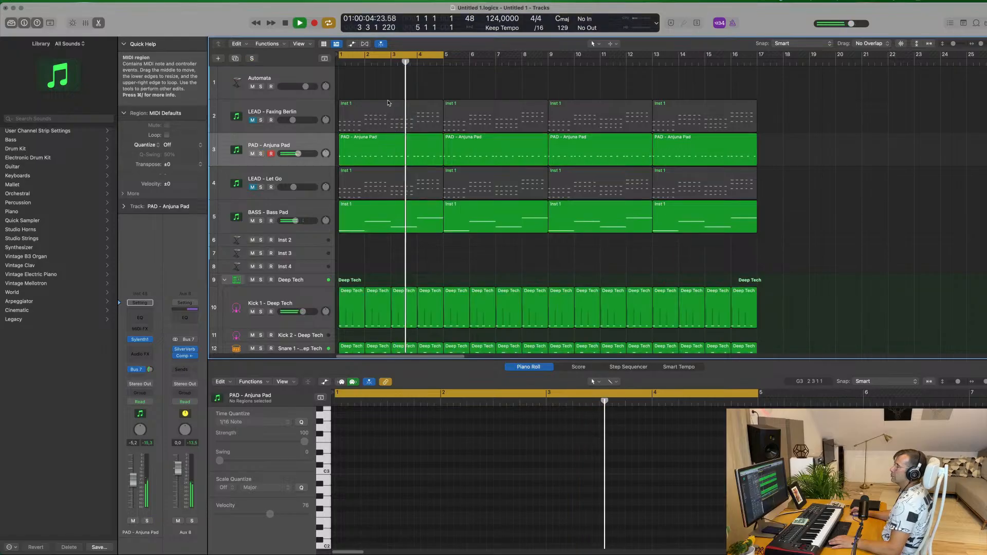
click(251, 120)
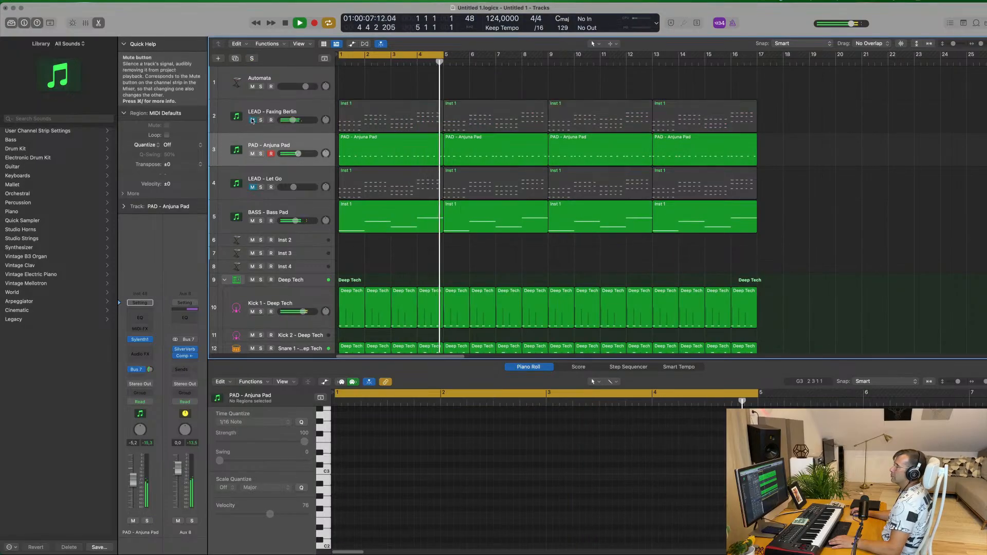
Unmute the LEAD - Let Go track and set its volume to -8.4 dB while checking its Sylenth1 instrument.
click(251, 188)
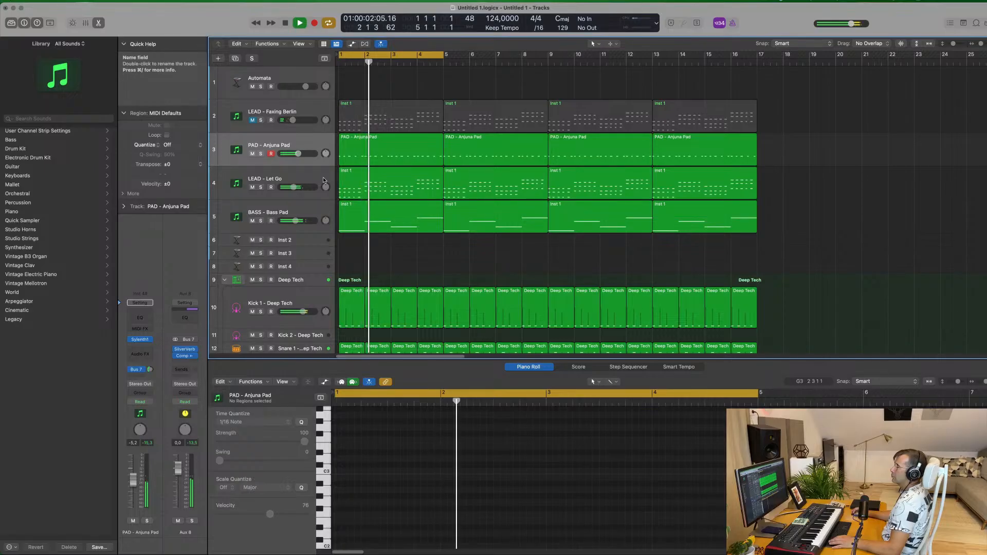
click(290, 179)
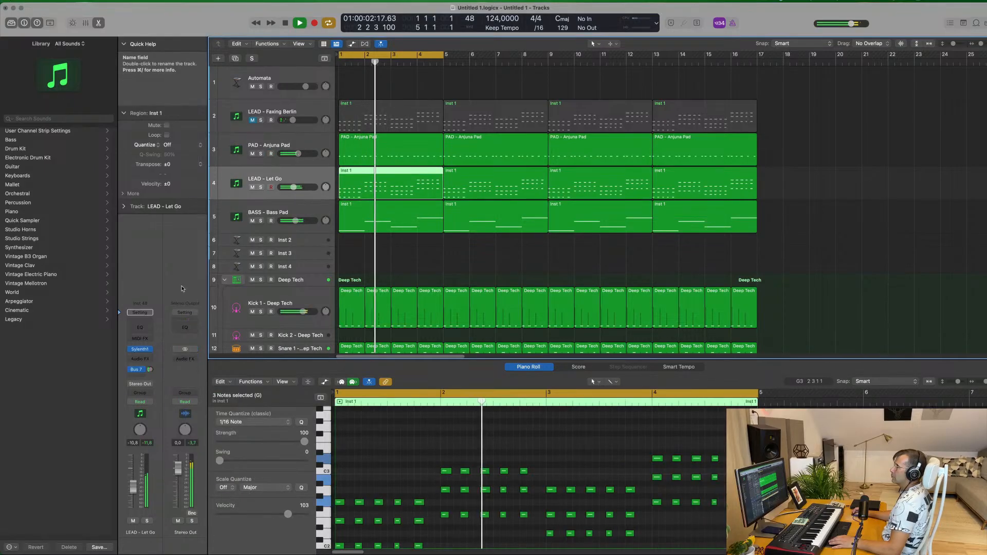
click(139, 349)
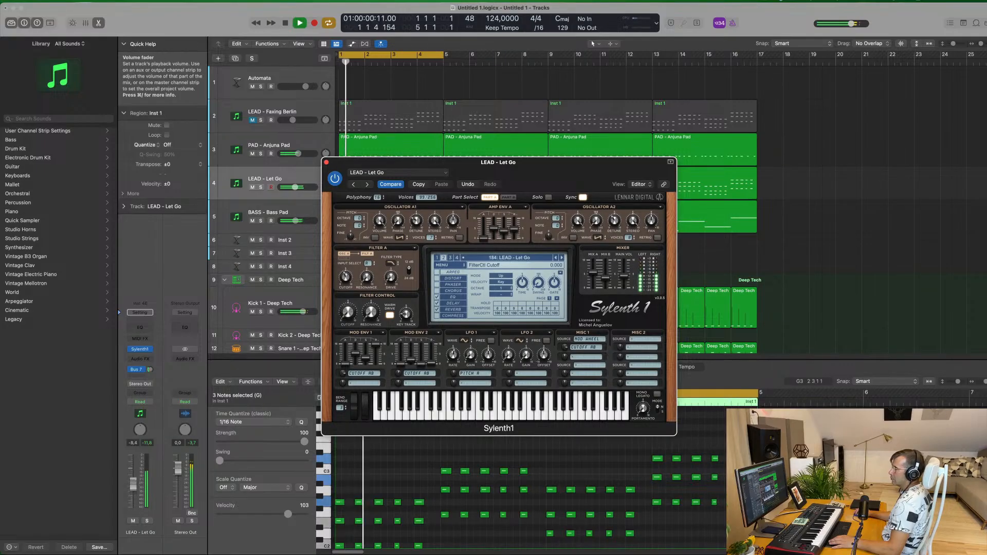
click(326, 162)
Duplicate the LEAD - Let Go track without its regions and load the Yamaha Grand Piano patch on the new track.
key(super+Left)
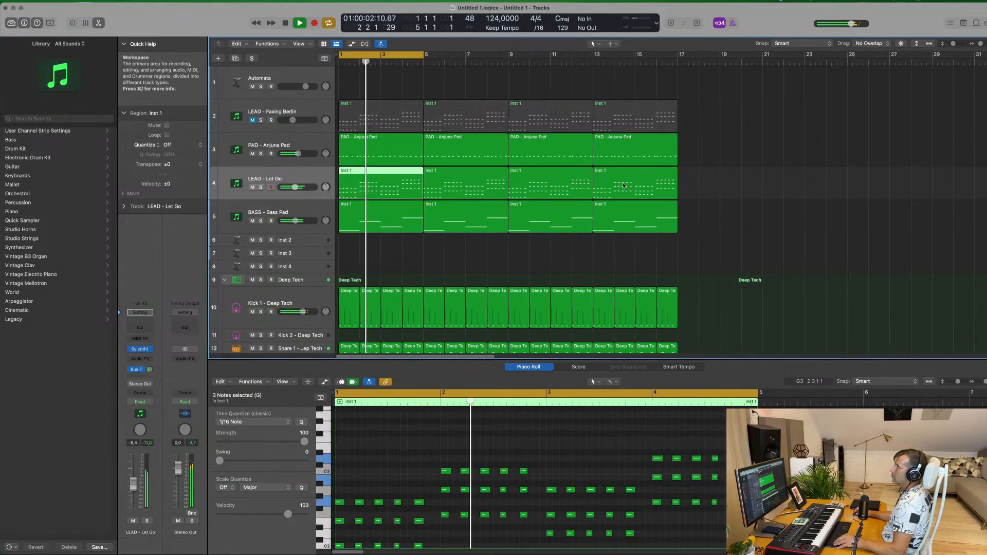
scroll(658, 143, left, 3)
click(659, 136)
scroll(669, 134, right, 6)
scroll(664, 129, left, 2)
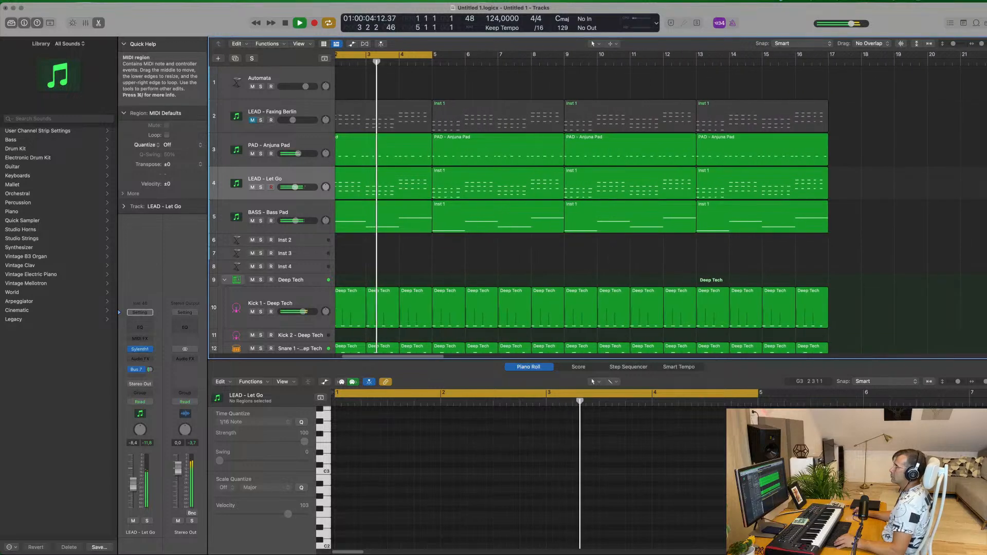
scroll(445, 88, left, 1)
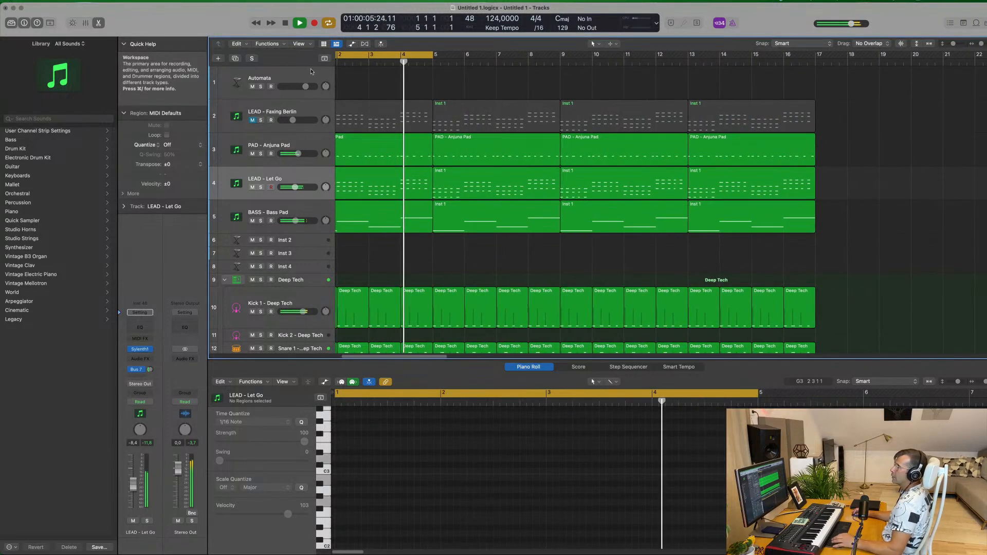
click(235, 59)
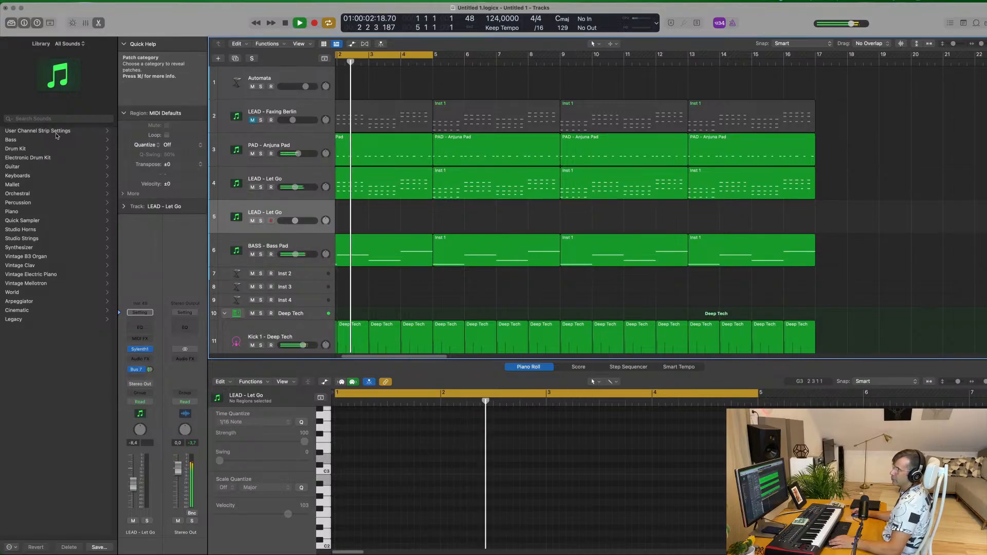
click(20, 211)
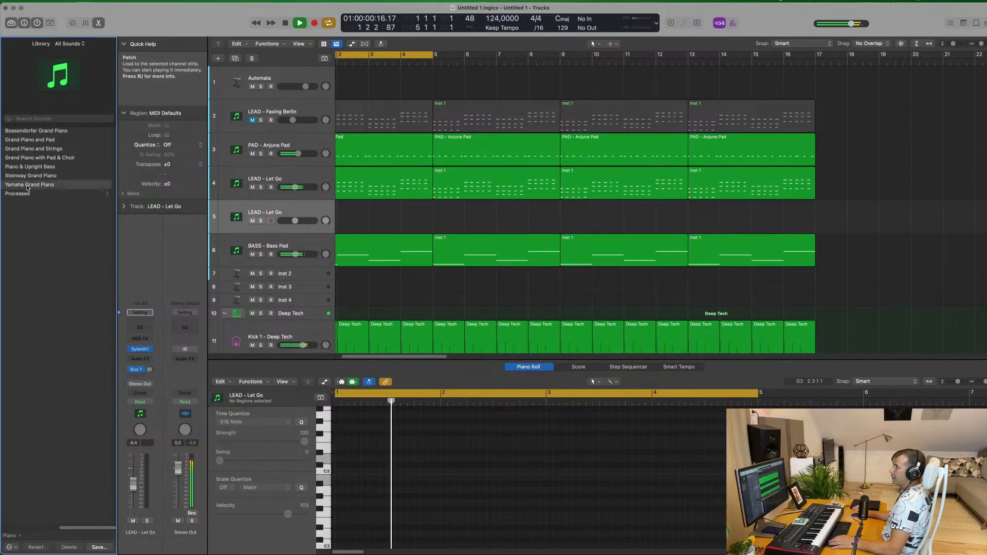
click(28, 186)
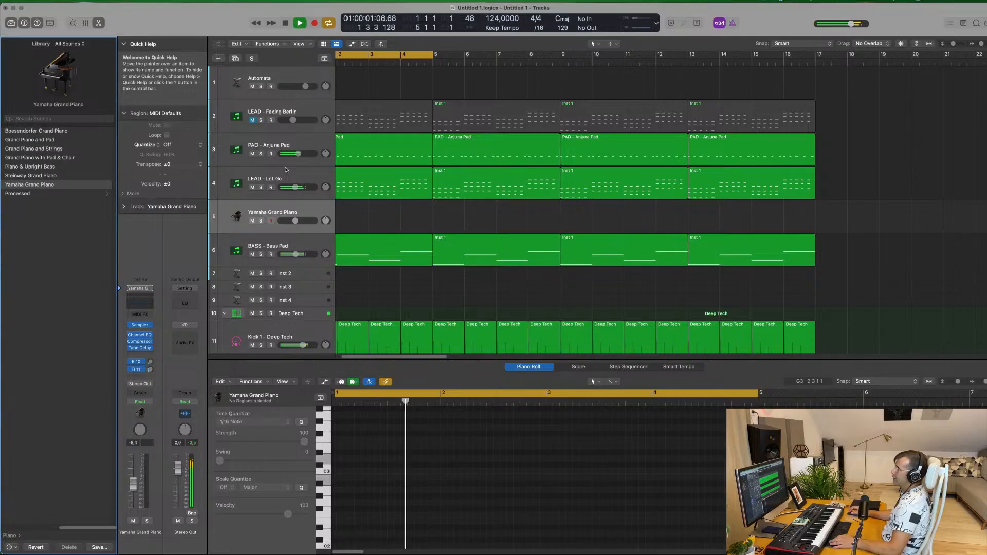
Route the piano track's first send to Bus 7, raise its send level, and set the track volume to -0.1 dB.
click(144, 362)
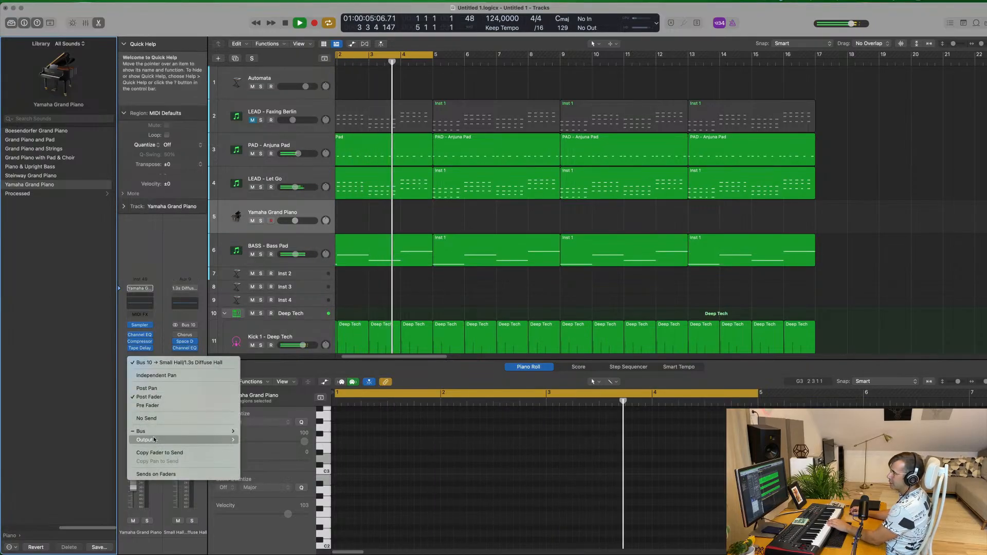
mouse_move(144, 431)
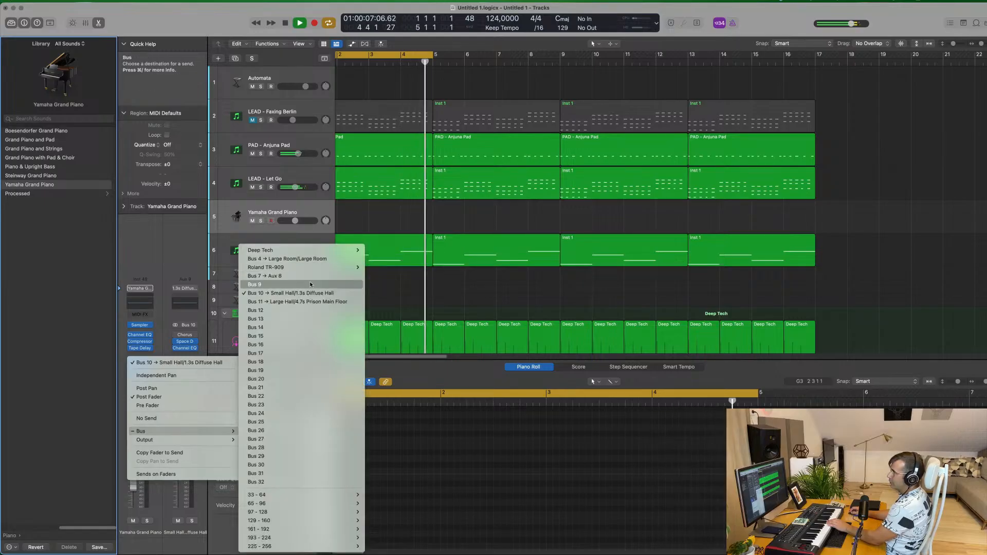
click(295, 277)
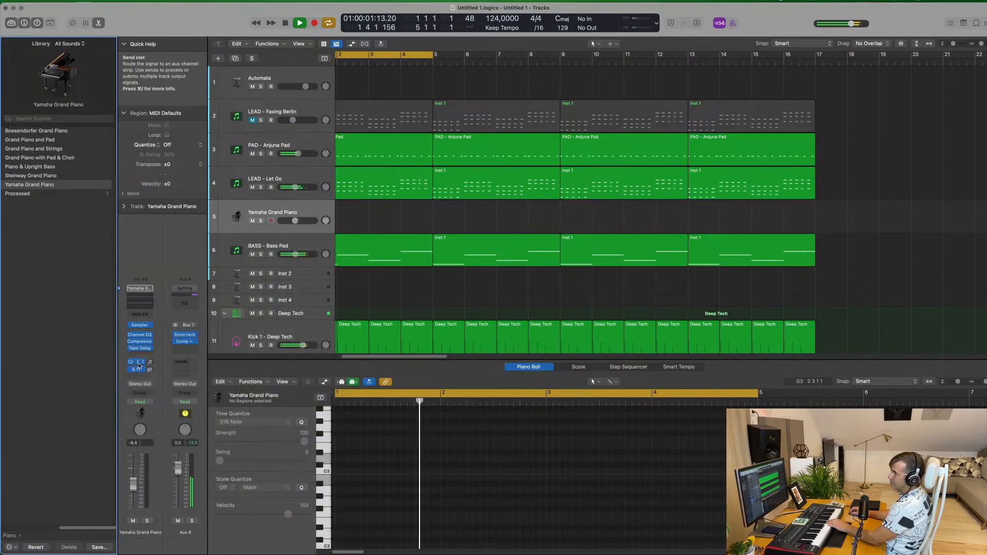
drag(151, 362, 149, 327)
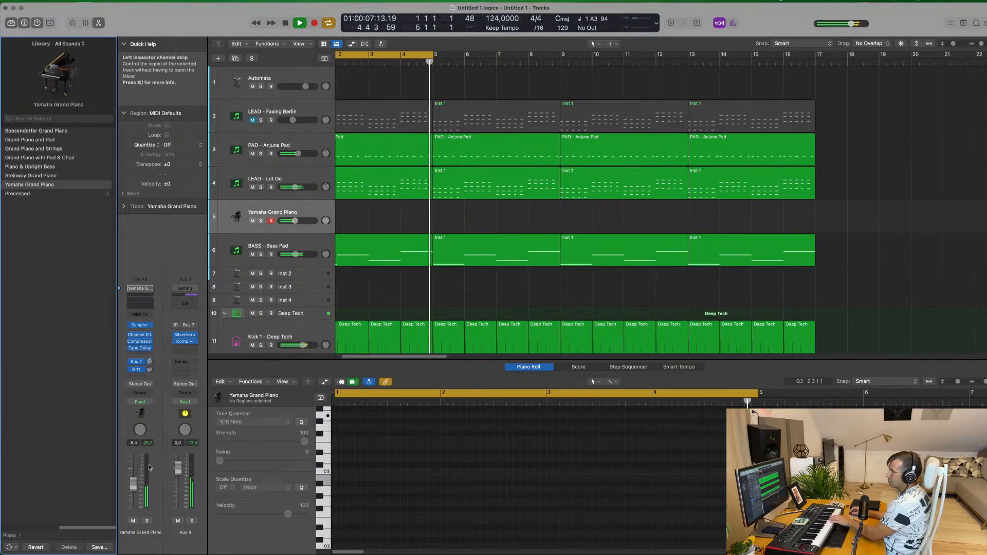
drag(131, 487, 133, 468)
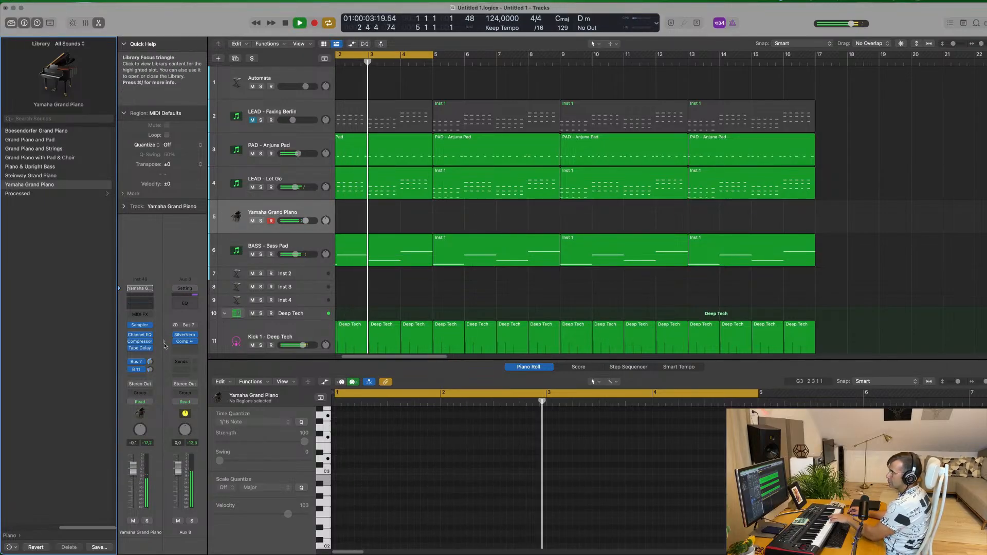
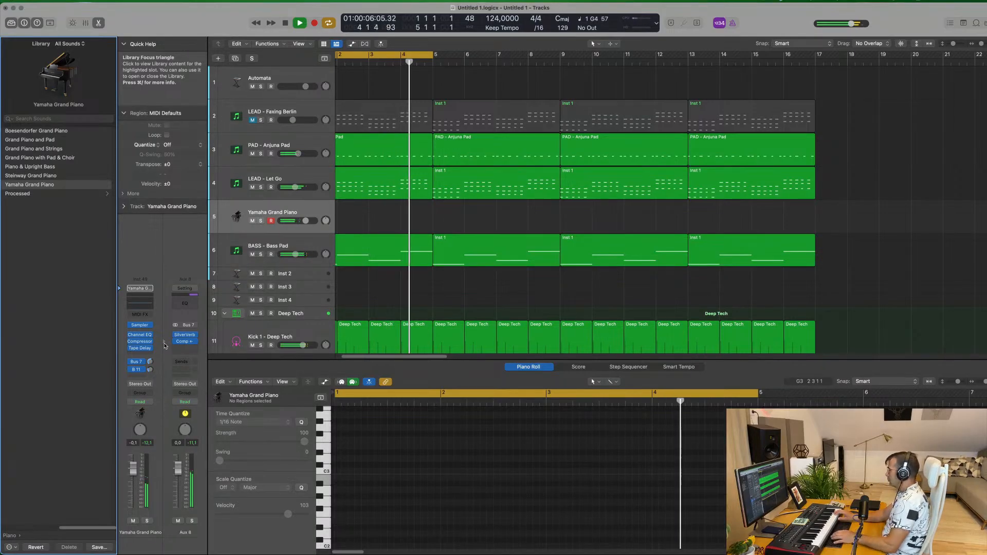
Show the track automation and extend the cycle range so that it spans bars 1 to 17.
key(a)
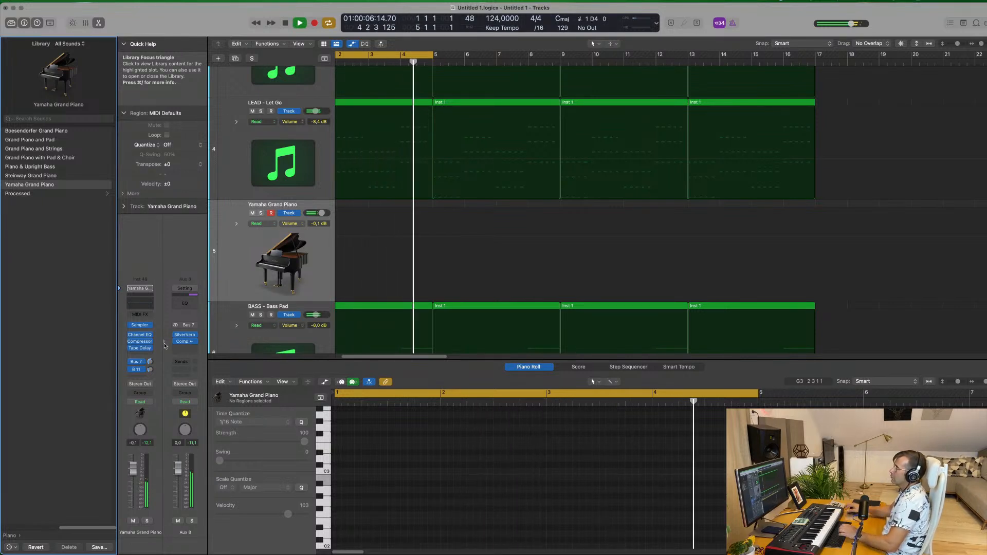
scroll(525, 212, up, 8)
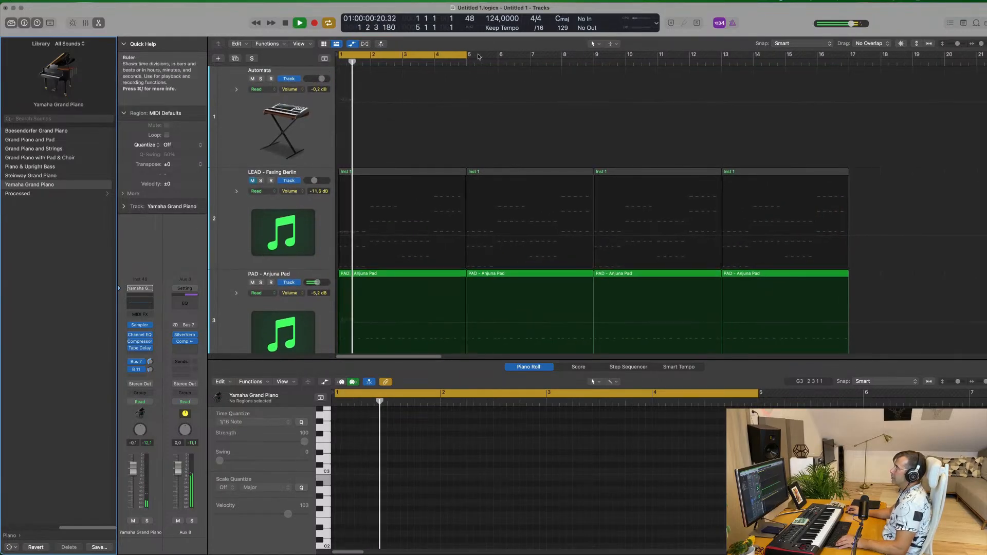
drag(480, 60, 848, 66)
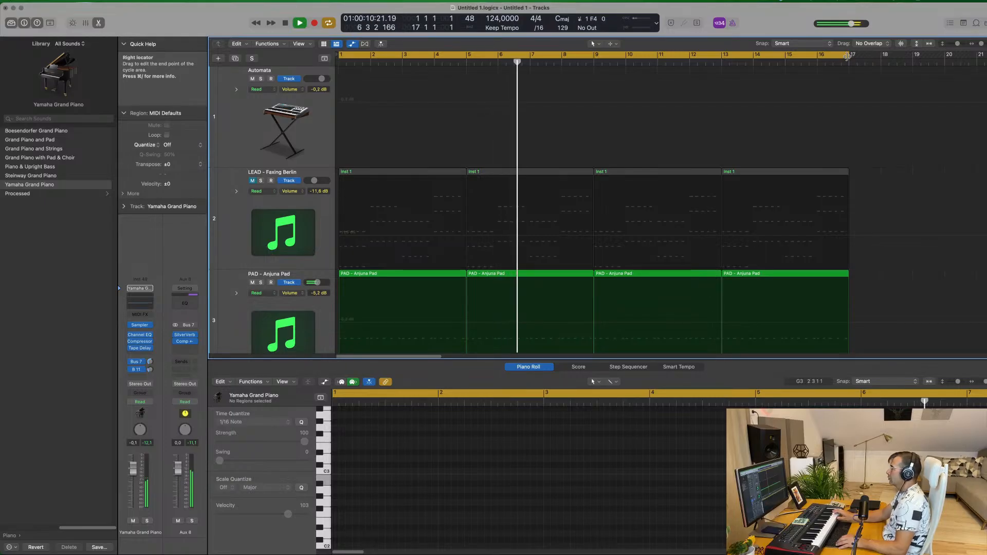
Record a piano melody from bar 9 to bar 13 on the Yamaha Grand Piano track and move the region to bar 1.
key(r)
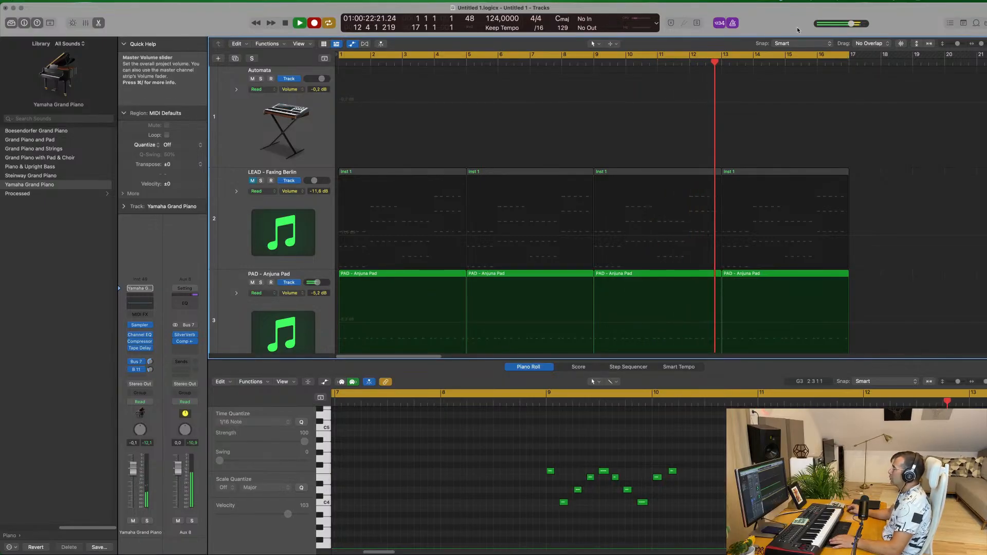
key(space)
scroll(747, 174, down, 3)
scroll(747, 175, down, 3)
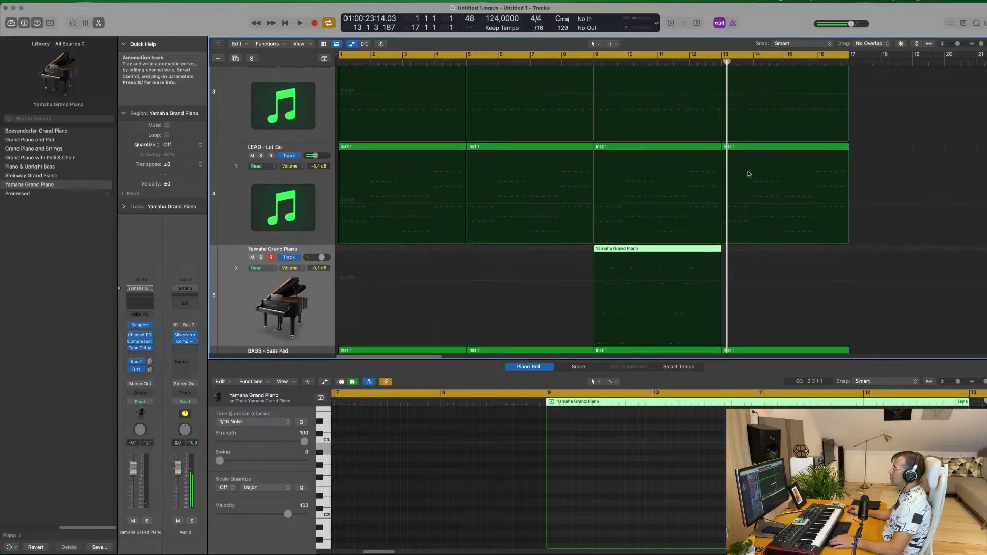
drag(661, 232, 401, 231)
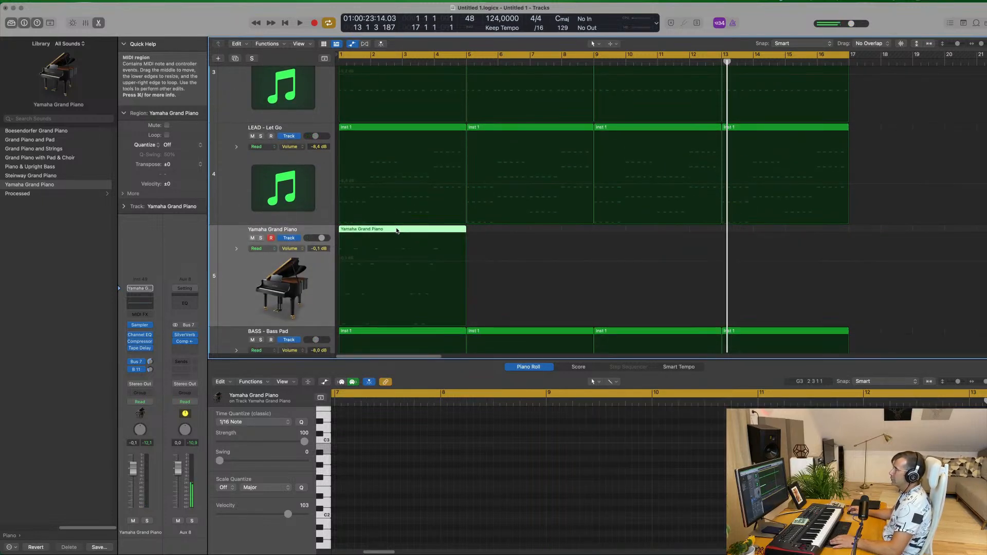
Delete the two piano notes at the start of bar 2 and move the bar 3 phrase to the start of bar 2.
key(e)
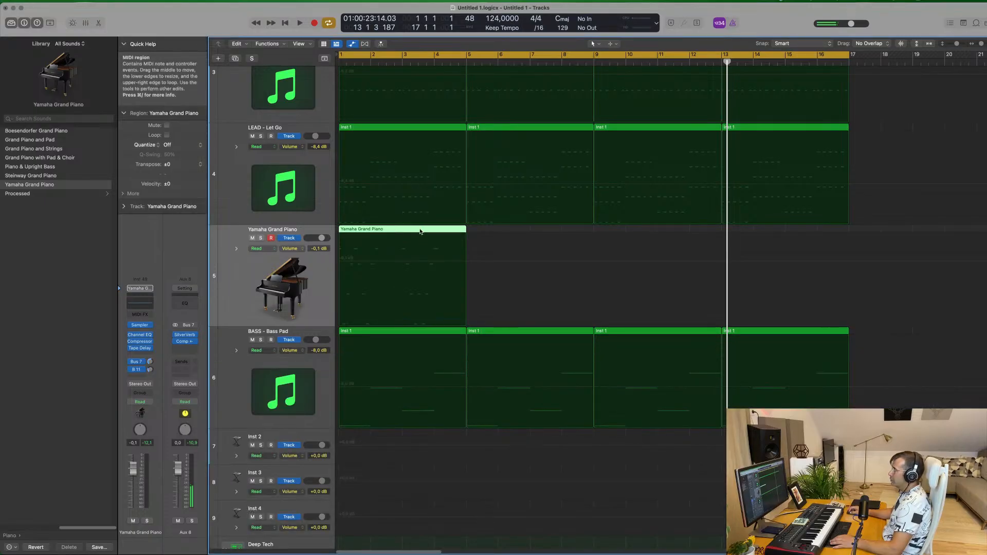
key(e)
key(space)
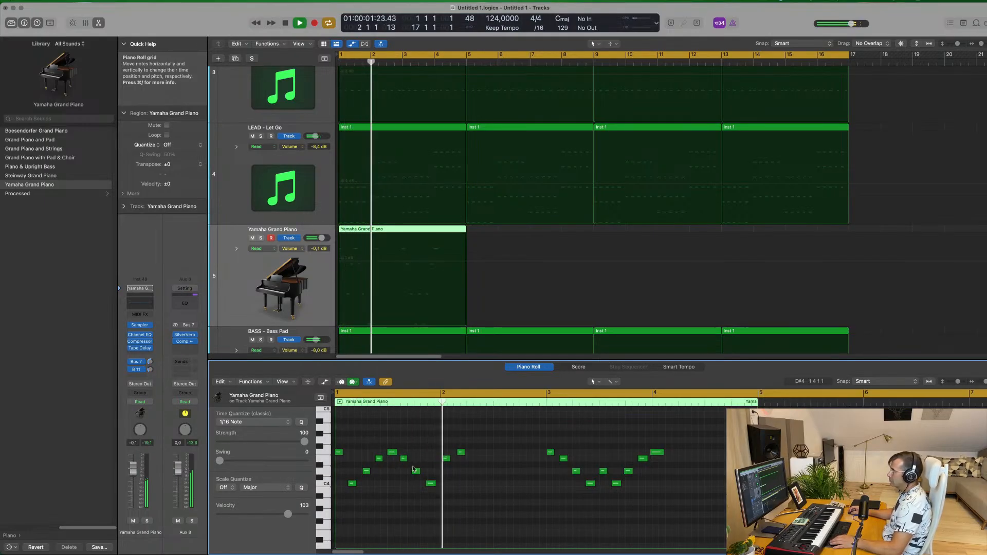
drag(437, 445, 471, 462)
key(Delete)
drag(527, 443, 702, 494)
drag(550, 454, 446, 455)
click(518, 439)
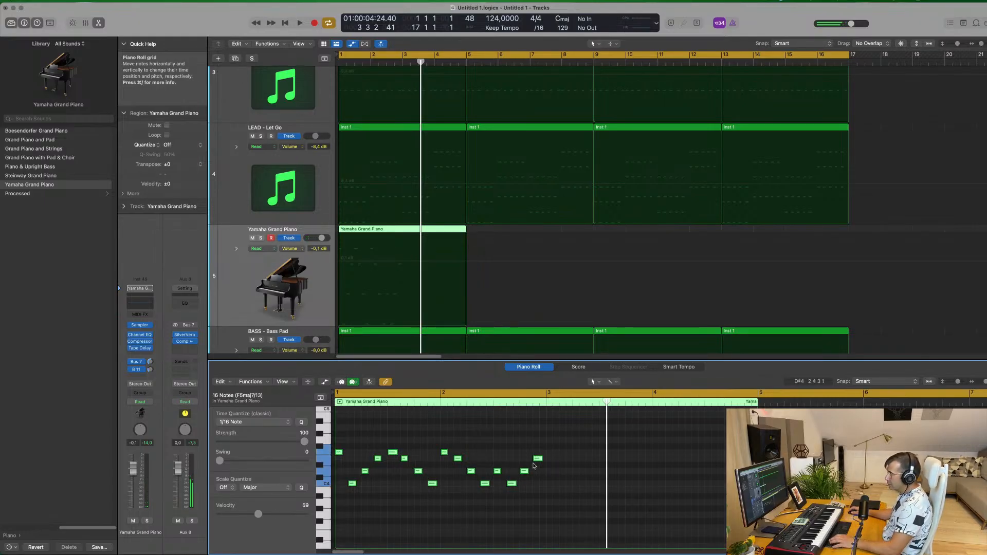
Deselect the piano notes and play the edited phrase from the start of the project.
click(455, 533)
key(space)
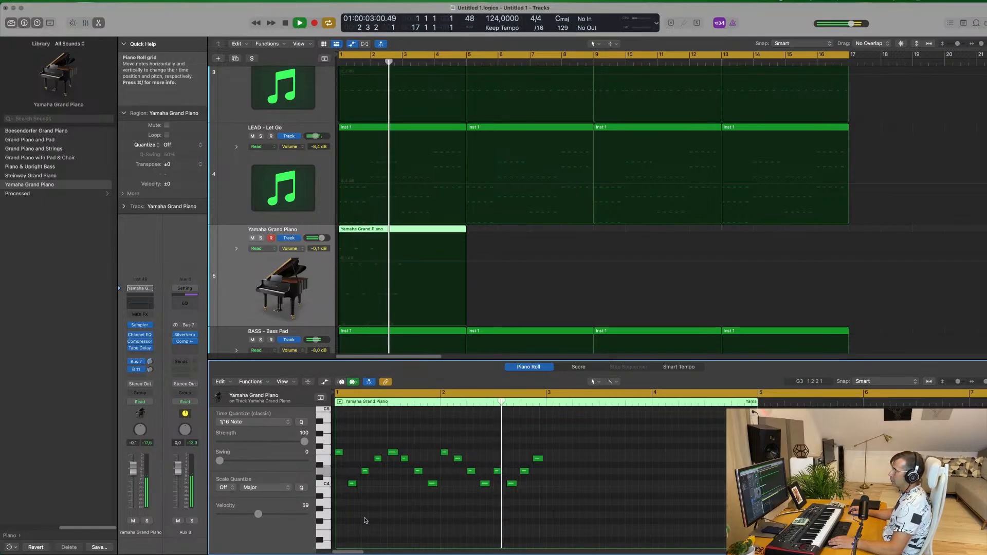
key(Return)
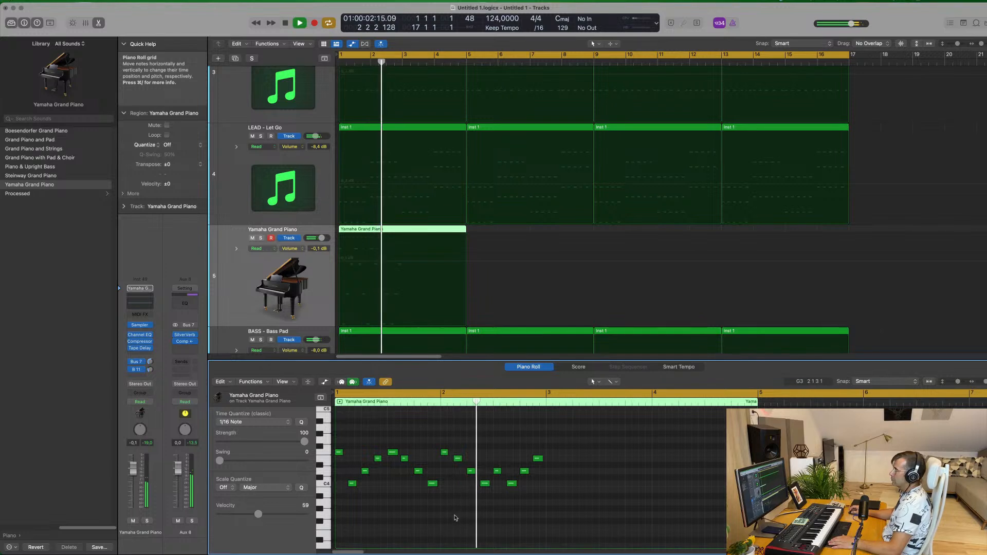
Split the Yamaha Grand Piano region at bar 2 and move its second part away to about bar 11.
key(Return)
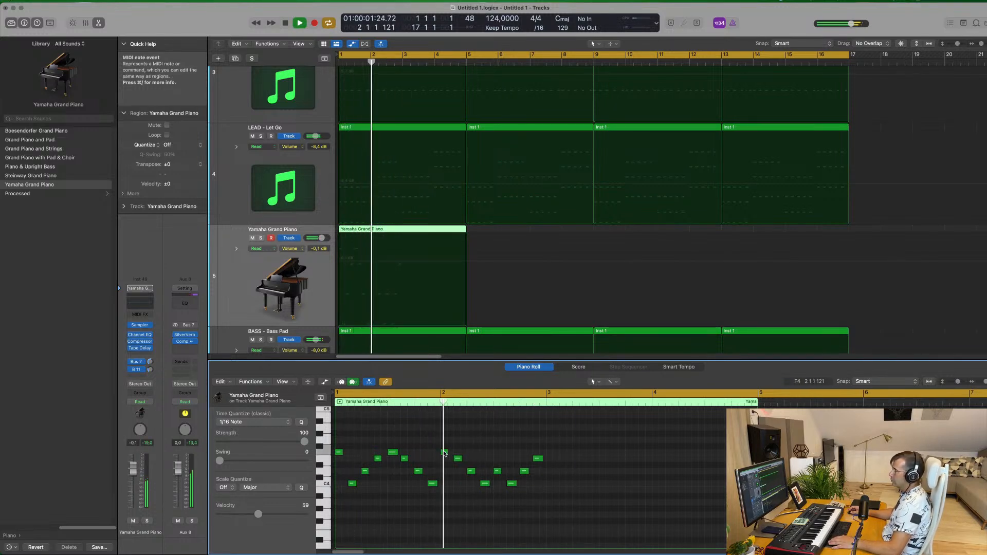
key(space)
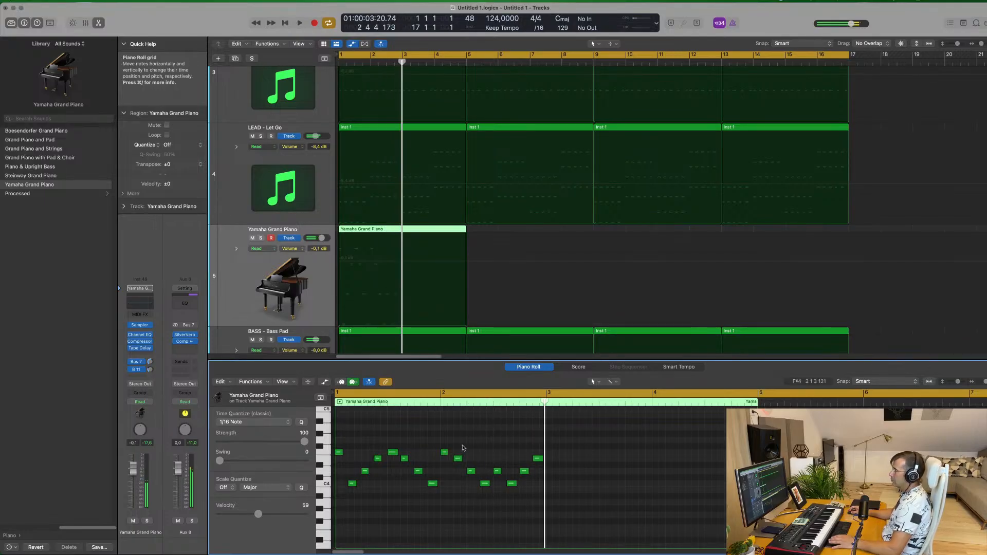
drag(445, 447, 607, 505)
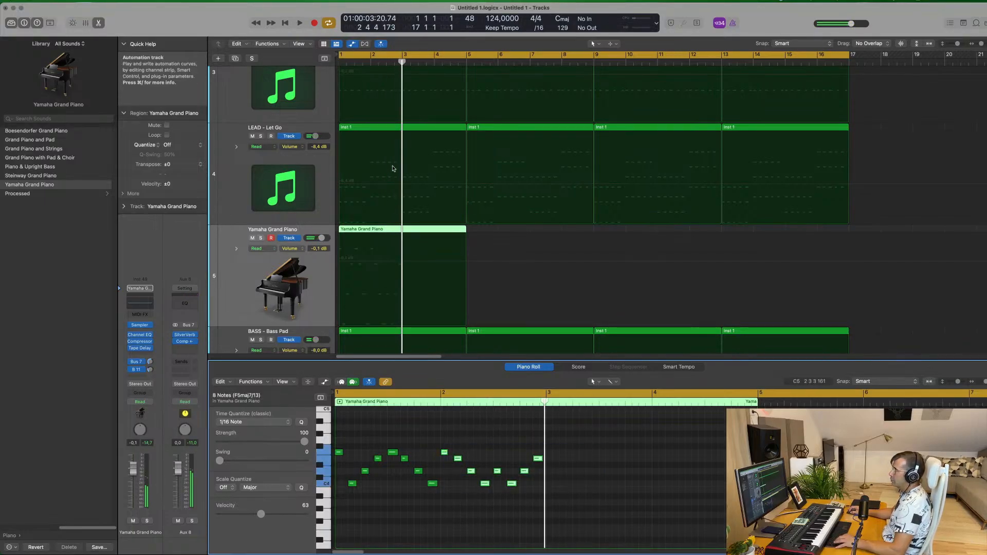
click(371, 230)
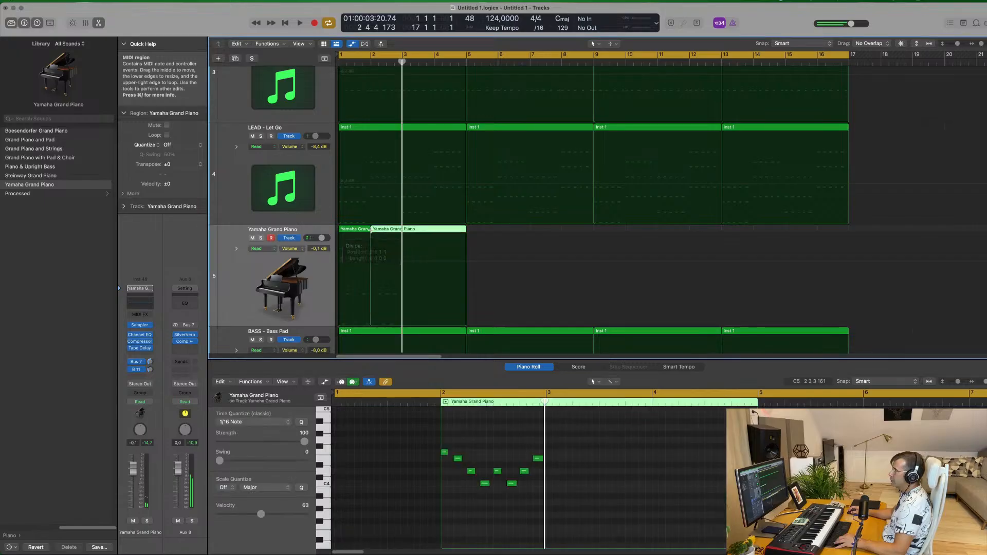
drag(395, 231, 685, 231)
Repeat the bar 1 piano region three times to fill bars 1 to 4, and set the piano track volume to -3.0 dB during playback.
click(350, 230)
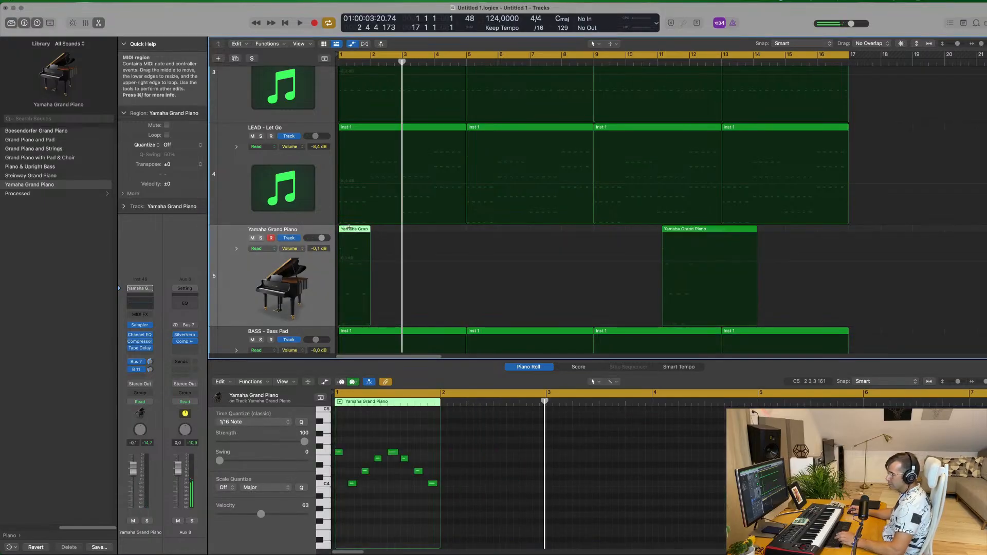
key(super+r)
key(super+r)
key(super+r)
key(Return)
key(space)
click(327, 276)
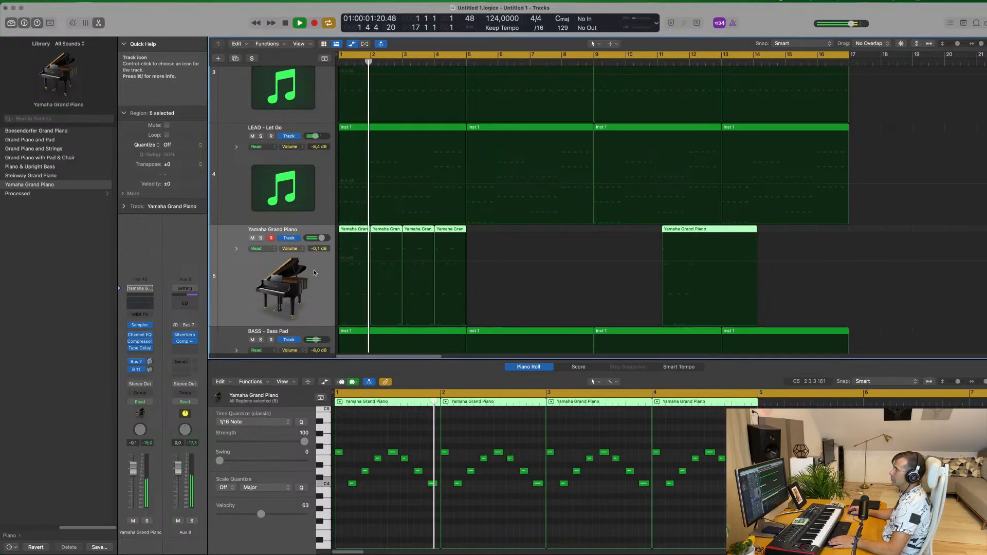
drag(321, 238, 319, 238)
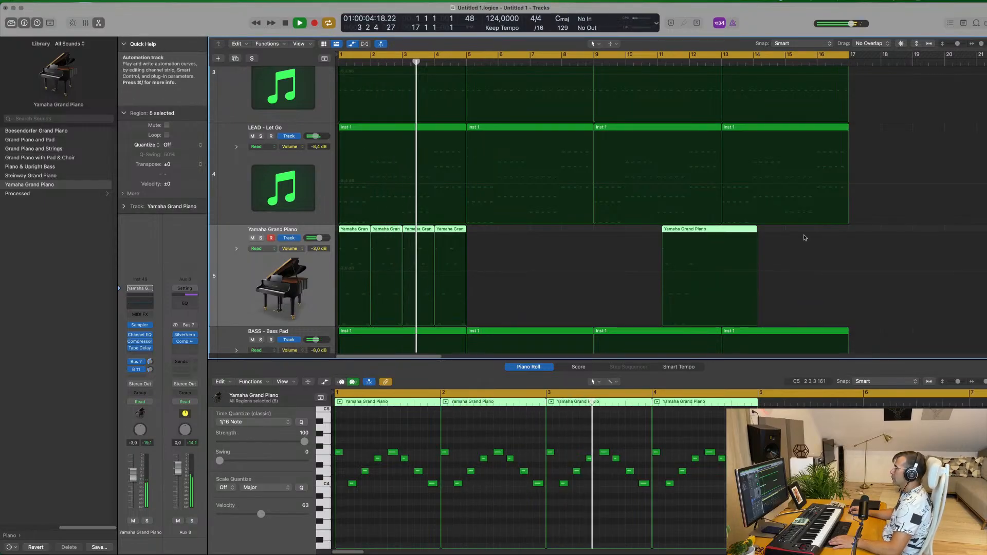
Move the remaining long piano region to bar 9, split it at bar 10 and delete the part after the split.
drag(684, 229, 622, 230)
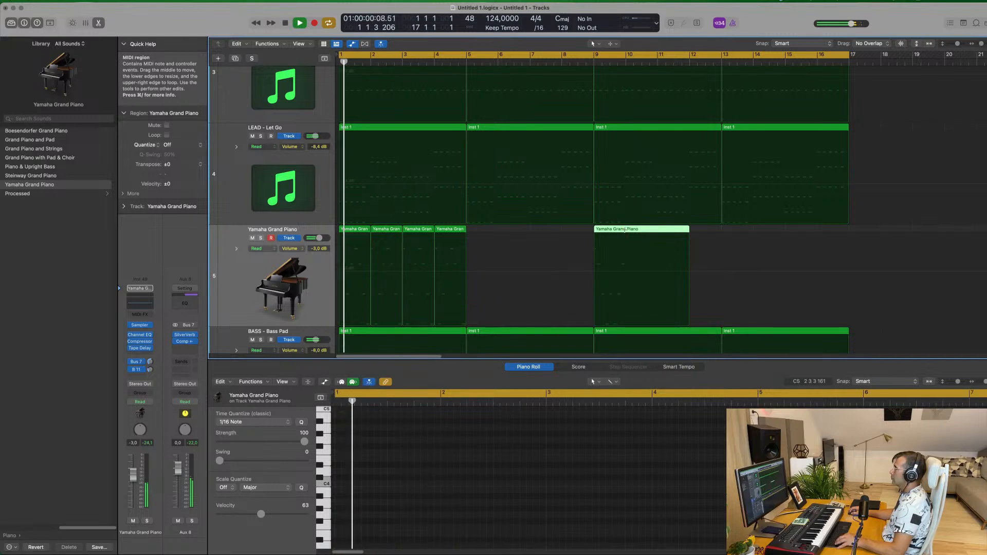
click(625, 229)
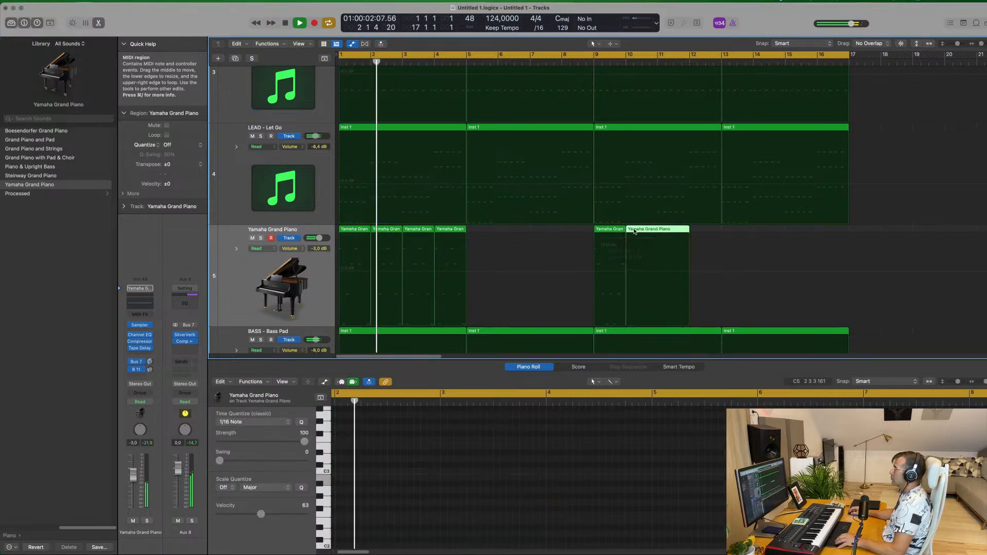
key(Delete)
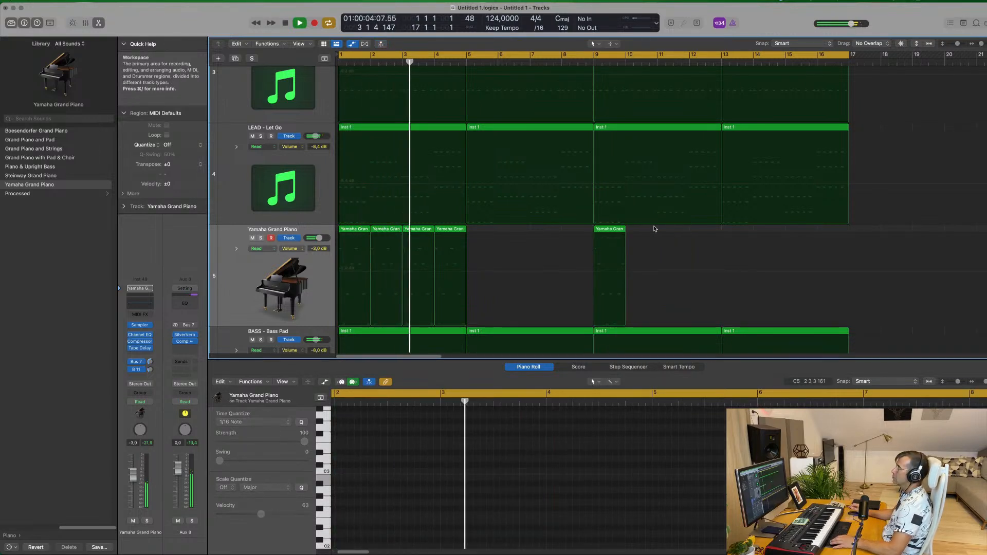
Move the one-bar piano region from bar 9 to bar 5 and repeat it three times to fill bars 5 to 8.
click(611, 230)
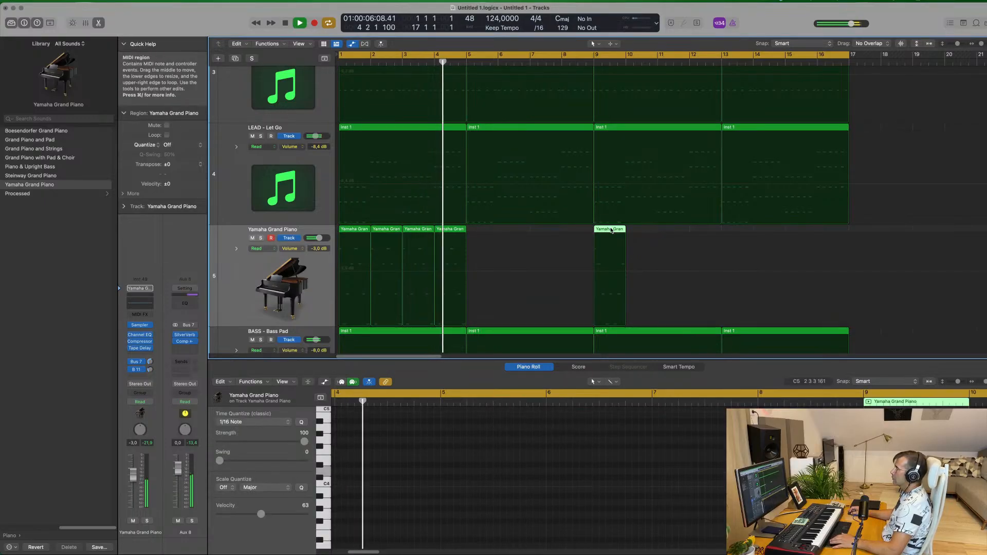
drag(611, 230, 484, 231)
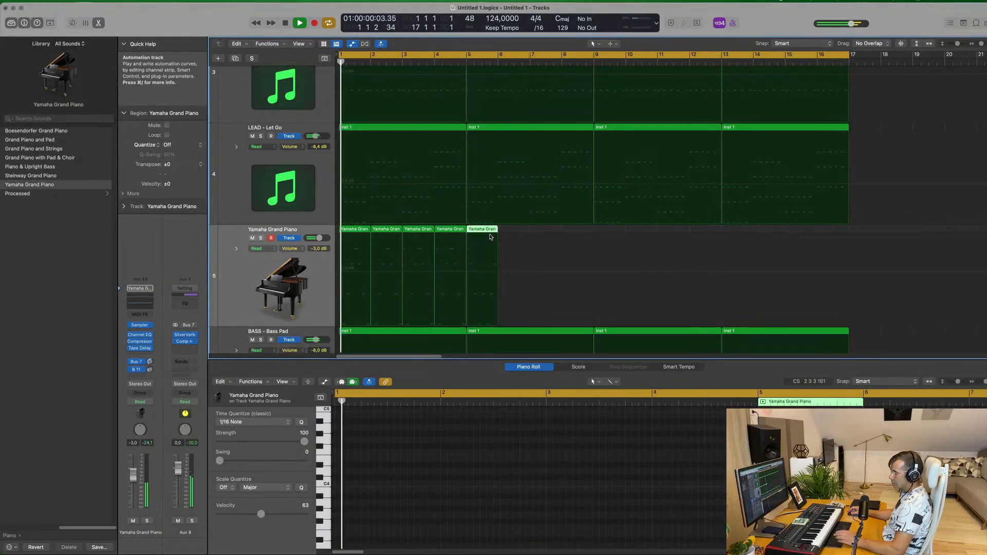
key(super+r)
key(super+r)
key(super+r)
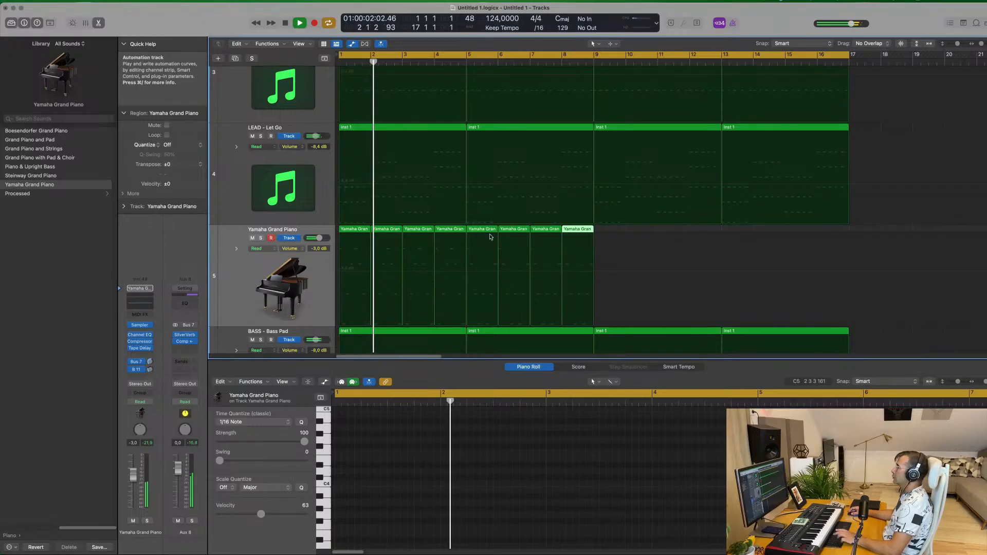
Delete the first four piano regions, move the four from bars 5 to 8 to bar 1 and play from the start.
scroll(315, 275, up, 3)
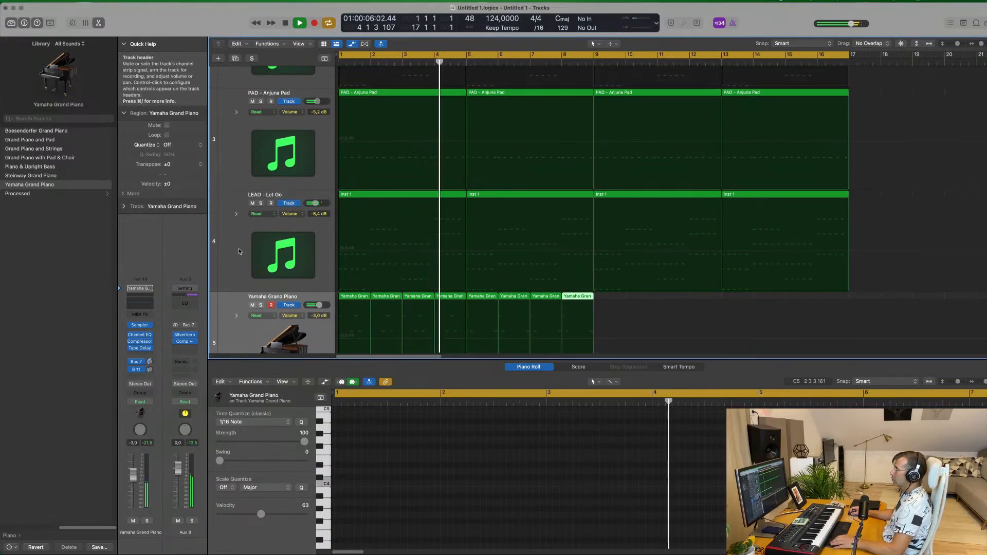
scroll(239, 251, down, 3)
scroll(240, 250, down, 3)
scroll(240, 250, down, 1)
scroll(240, 250, left, 3)
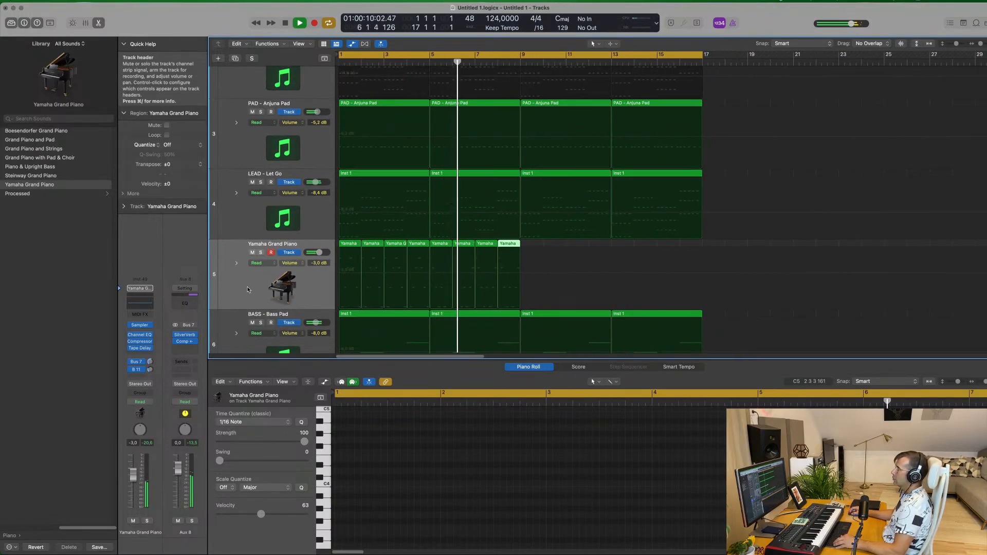
scroll(251, 290, right, 1)
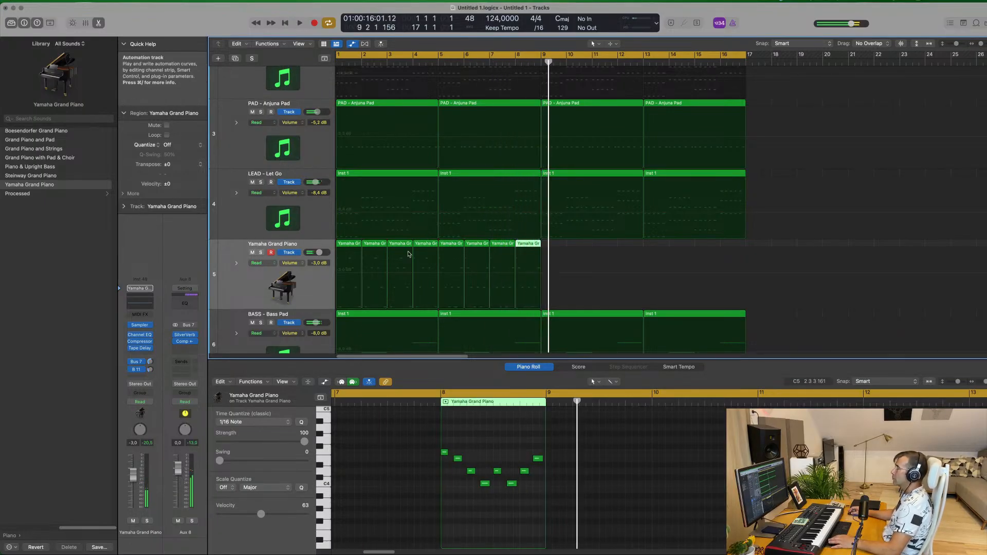
key(Return)
click(426, 244)
key(BackSpace)
drag(426, 248, 348, 246)
key(BackSpace)
drag(566, 247, 347, 252)
key(space)
key(space)
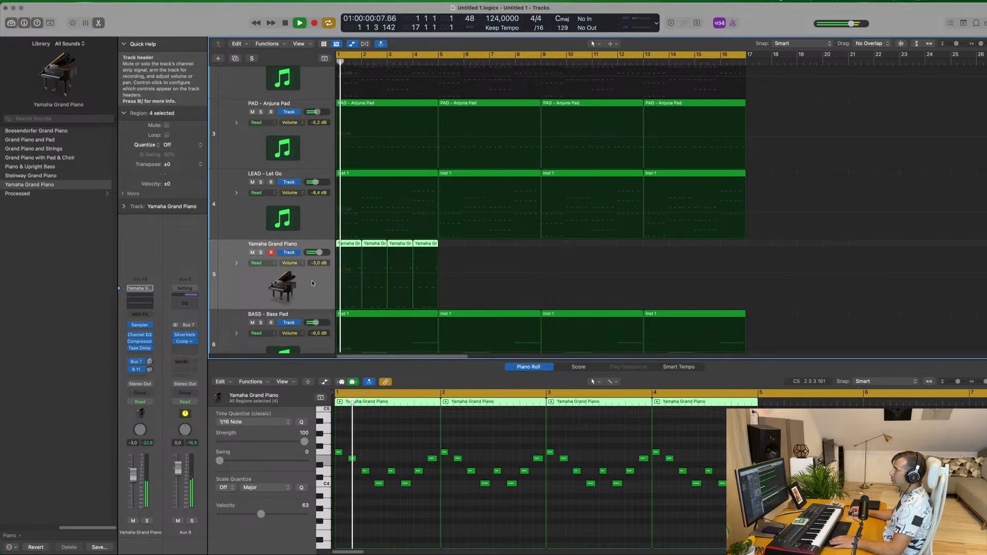
Enlarge the Piano Roll and show its automation area with the note velocities.
drag(411, 359, 359, 273)
click(308, 295)
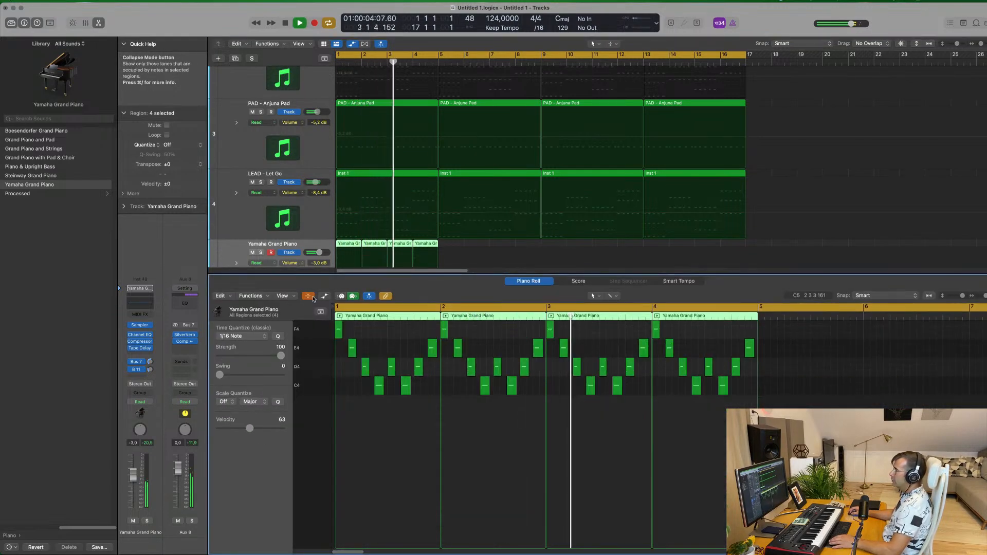
click(309, 296)
click(325, 295)
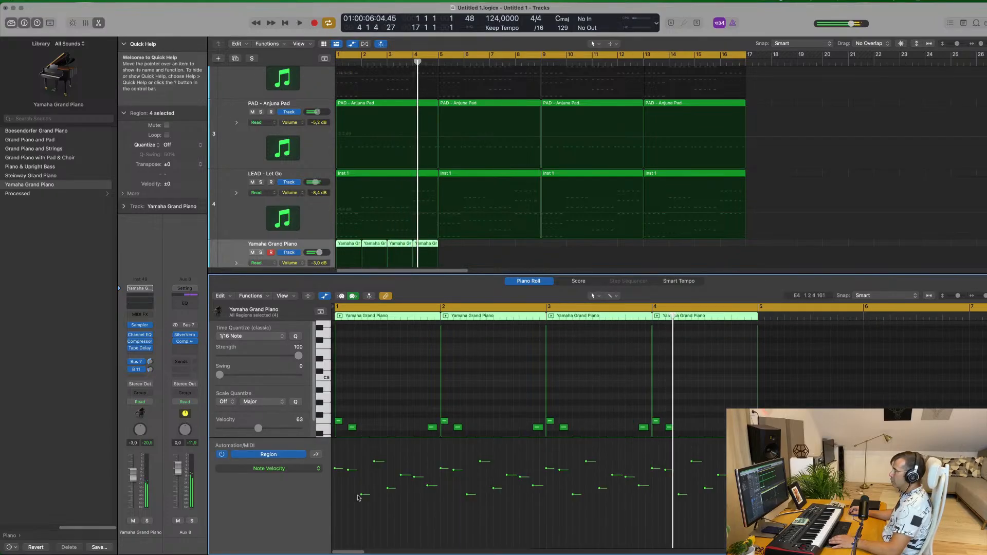
Raise the velocities of the quieter piano notes in bar 1 to match their neighbours, setting the last note to 106.
drag(362, 497, 417, 469)
key(space)
click(427, 485)
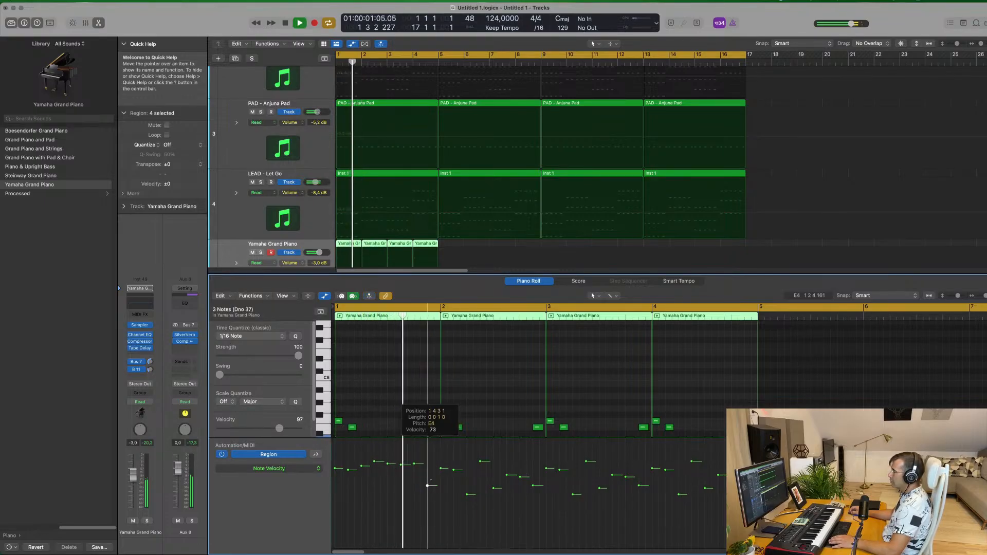
key(space)
drag(431, 464, 433, 458)
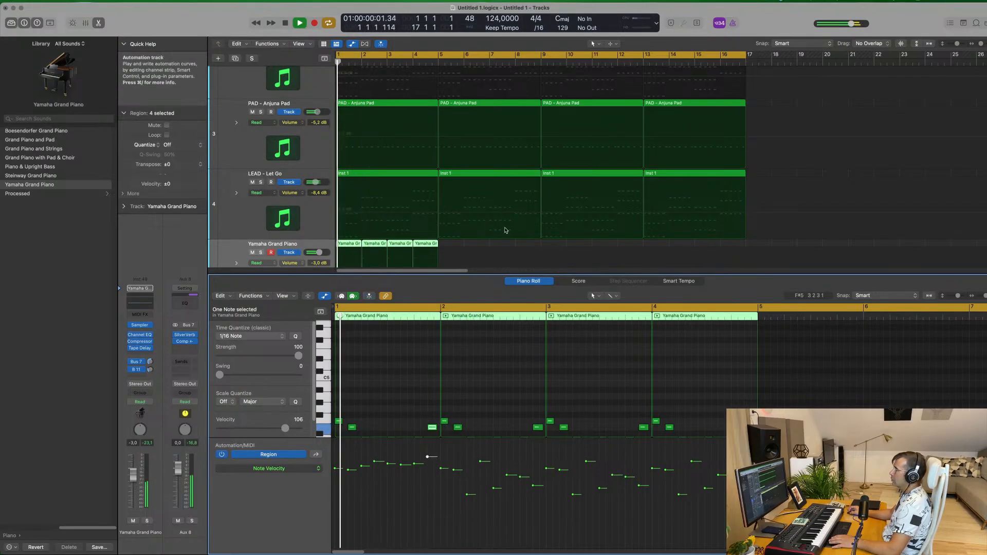
Delete the three piano regions in bars 2 to 4, keeping the edited one in bar 1.
scroll(477, 207, down, 2)
click(476, 208)
drag(476, 207, 375, 212)
key(Delete)
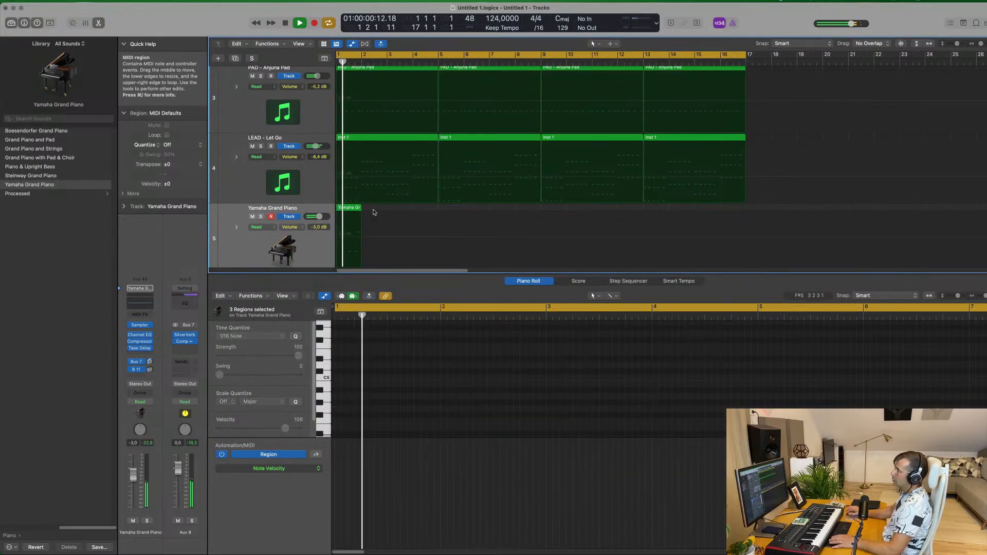
Repeat the edited bar 1 piano region to fill four bars, and repeat those four regions three times up to bar 17.
click(347, 208)
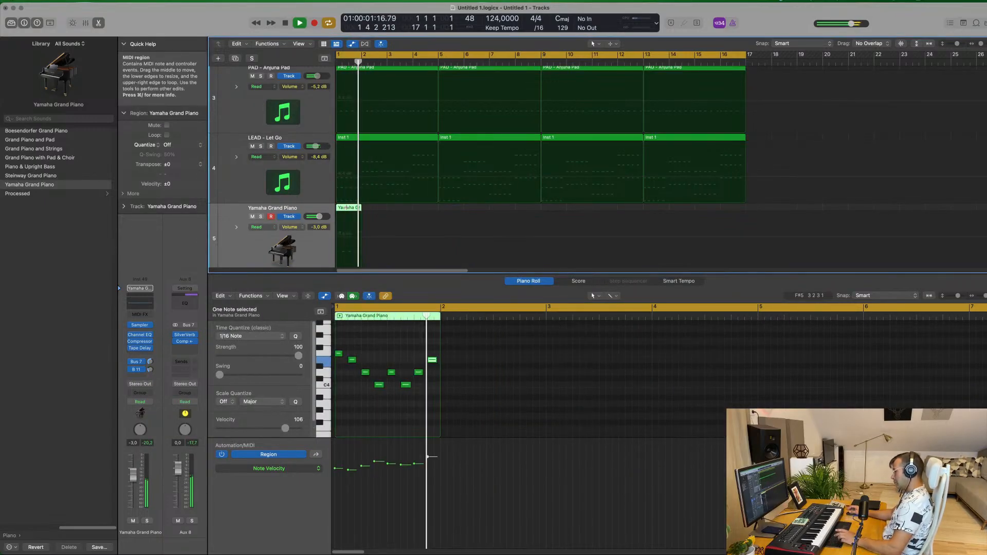
key(super+r)
key(super+r)
key(super+r)
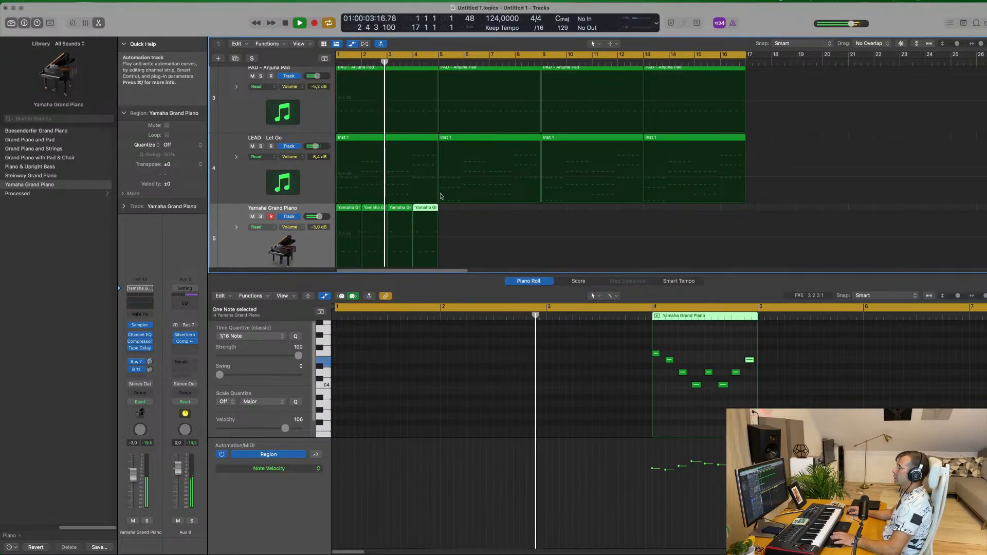
click(286, 211)
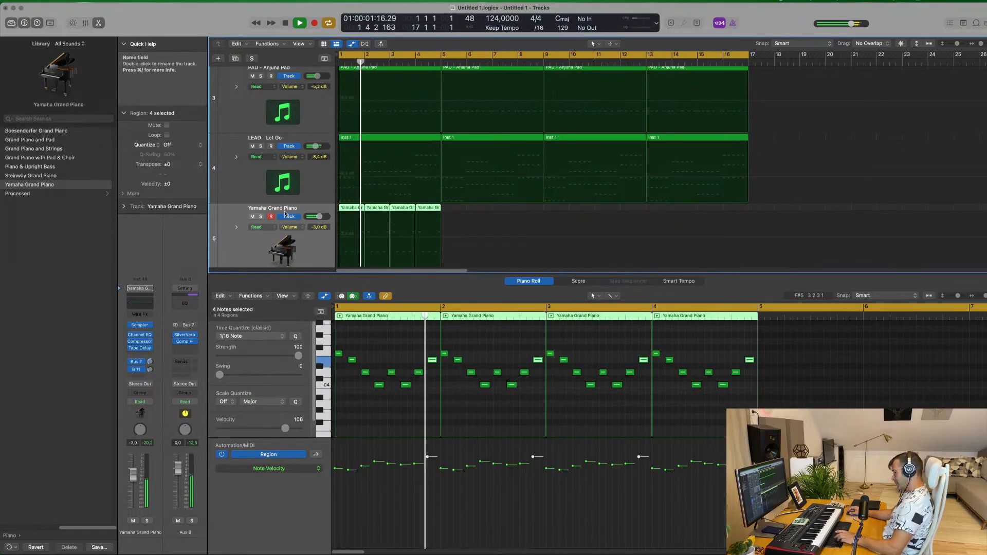
key(super+r)
key(super+r)
key(super+r)
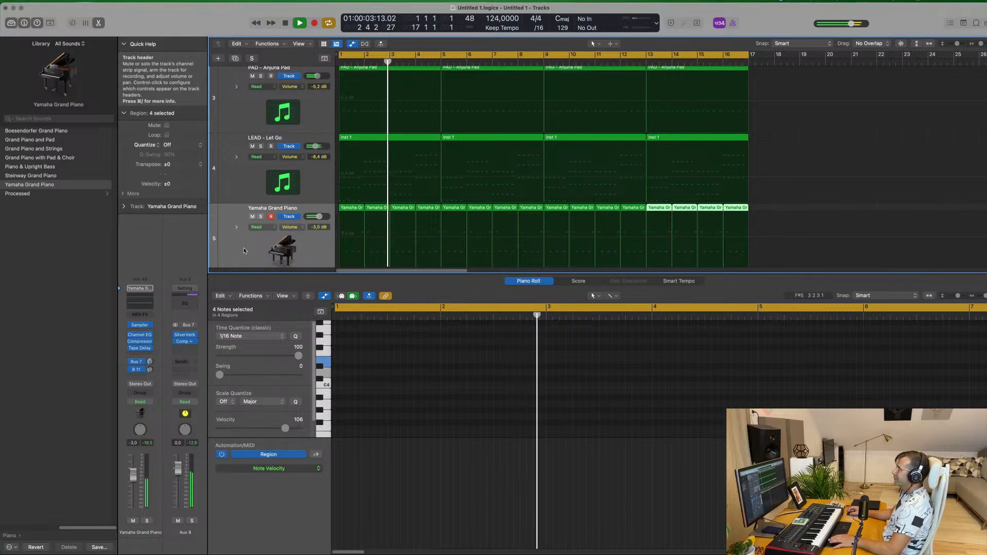
Select all the piano regions and lower the Yamaha Grand Piano track volume to about -4.9 dB.
click(257, 246)
key(space)
drag(133, 475, 133, 479)
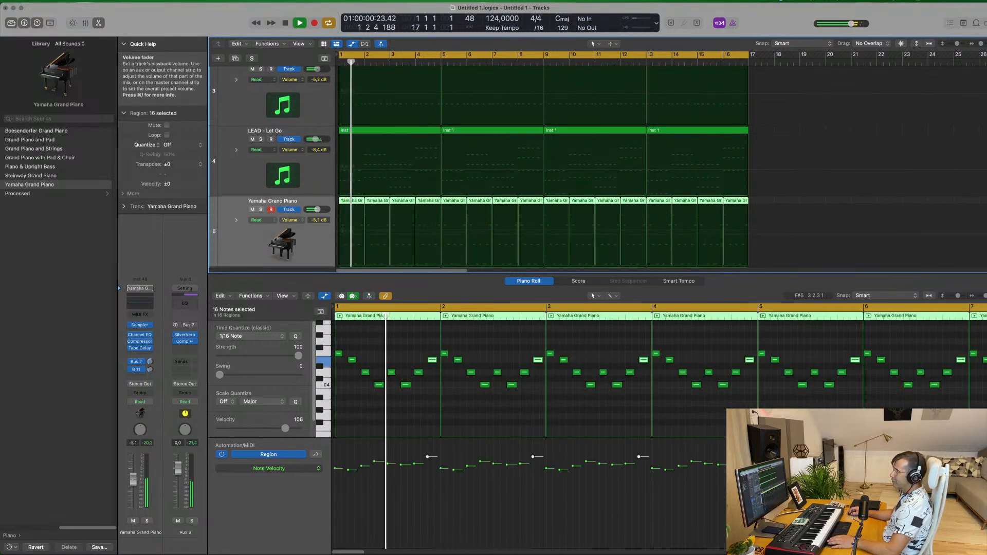
Mute the BASS - Bass Pad and LEAD - Let Go tracks while checking the playback.
scroll(284, 124, down, 6)
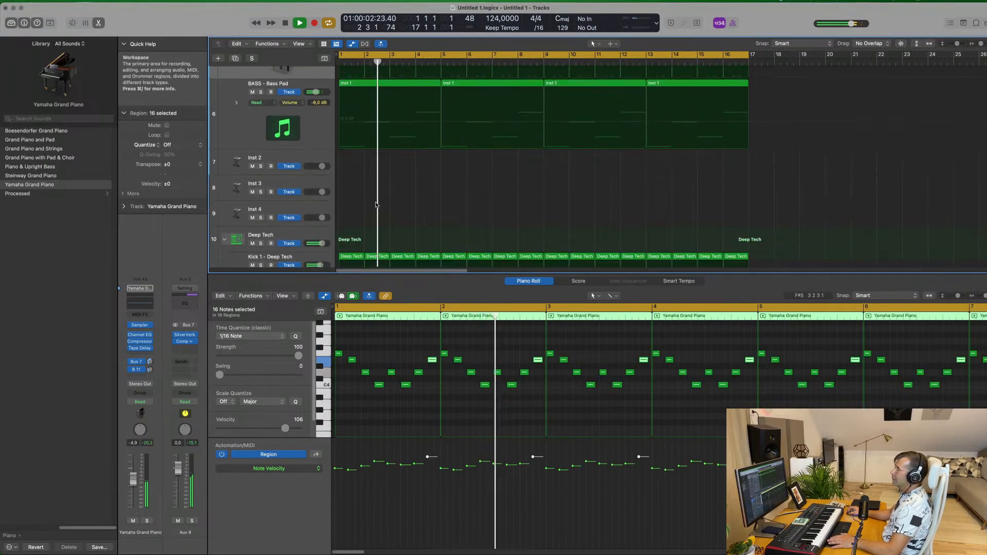
click(253, 124)
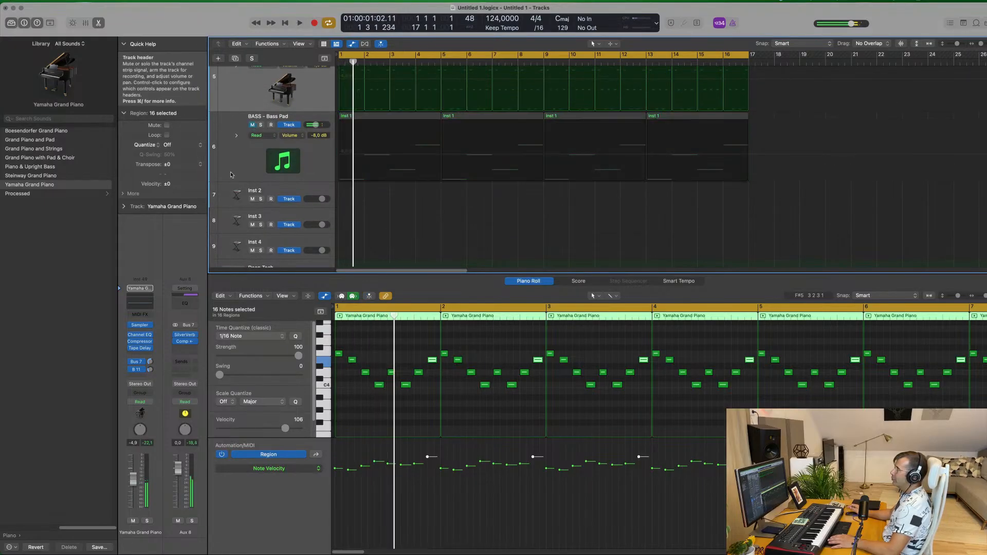
scroll(248, 174, up, 5)
key(space)
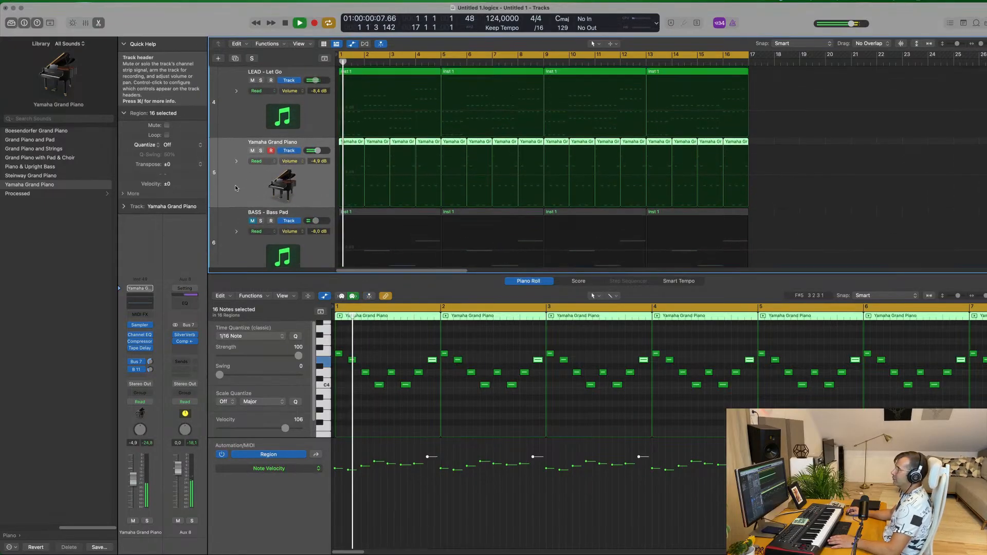
click(252, 118)
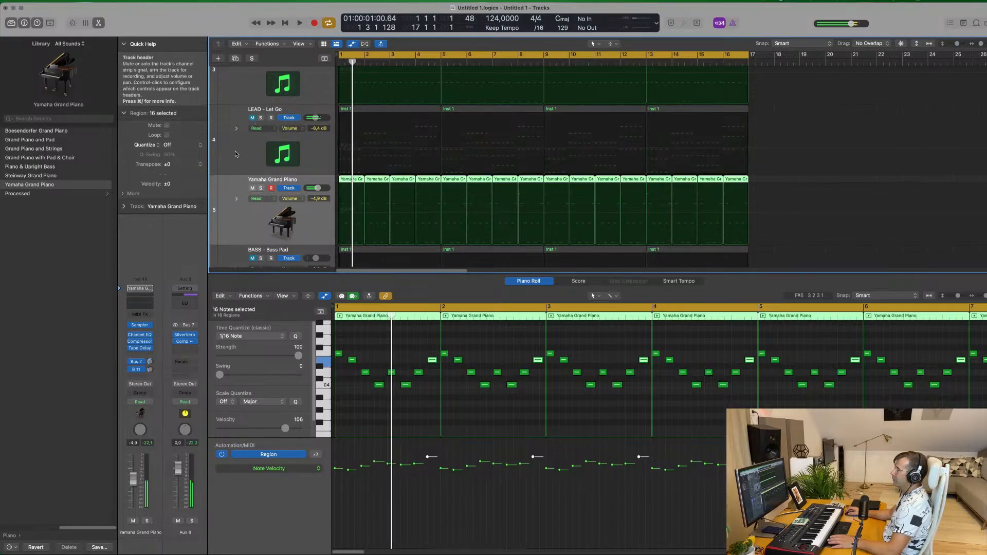
scroll(236, 157, up, 5)
scroll(236, 156, down, 2)
scroll(236, 157, down, 6)
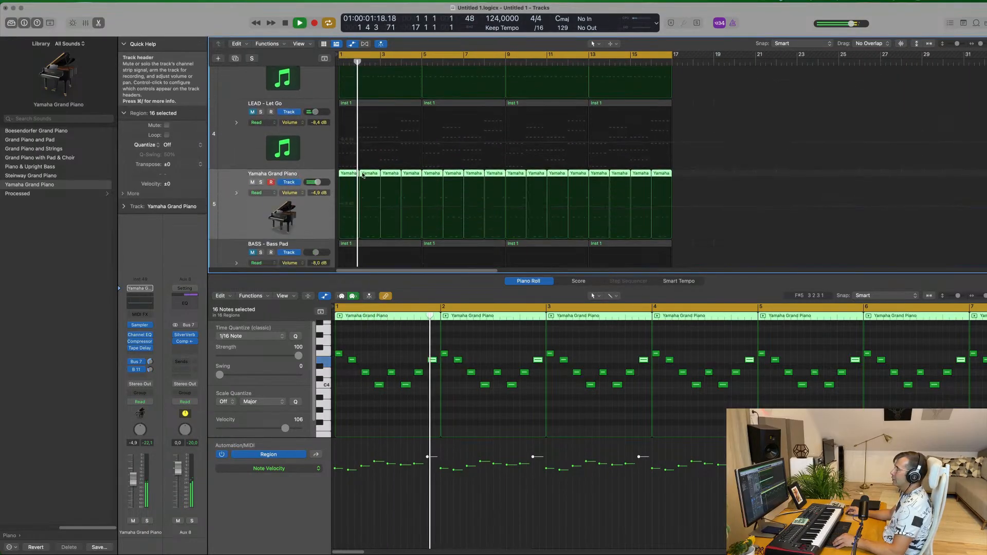
scroll(399, 186, up, 3)
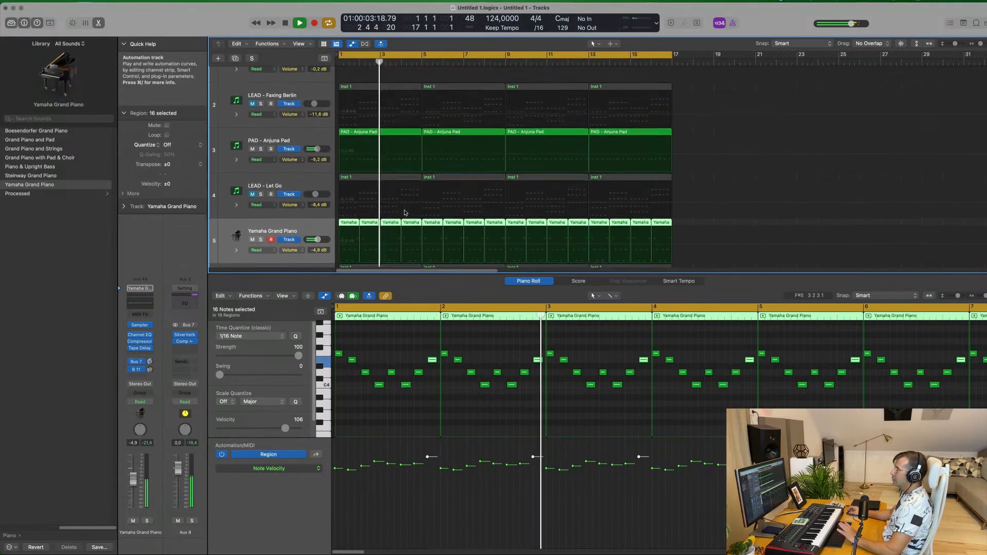
scroll(413, 210, down, 6)
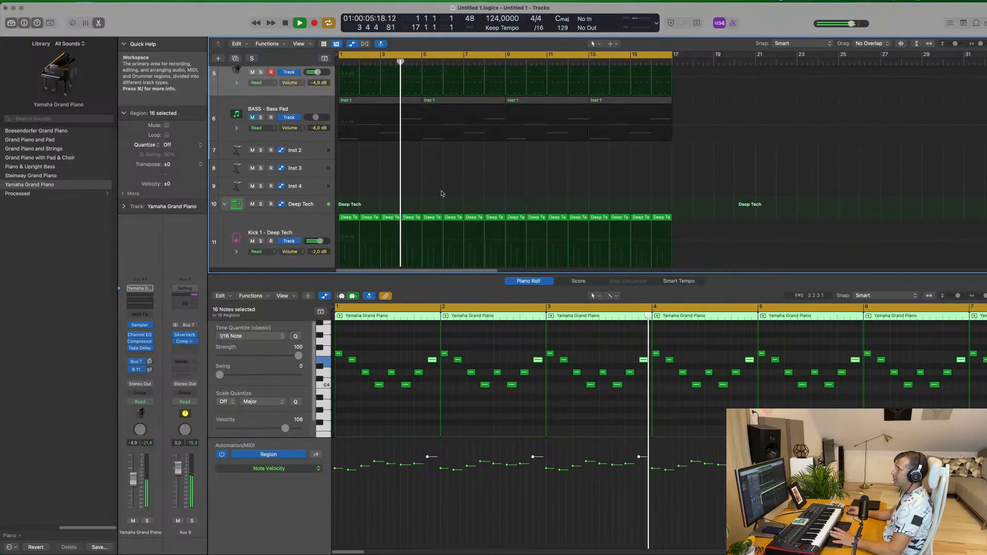
scroll(445, 193, up, 3)
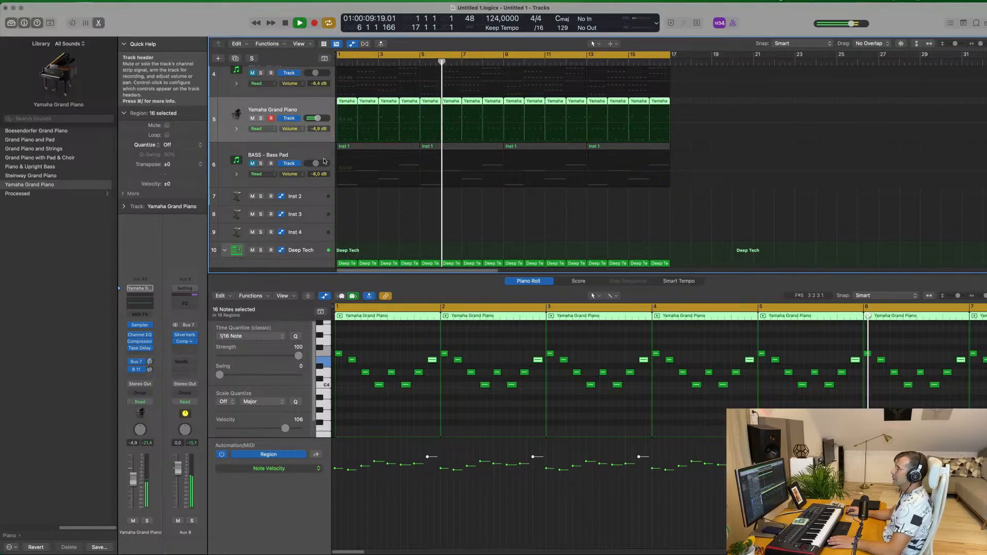
Duplicate the BASS - Bass Pad track and unmute the copy with recording enabled.
click(311, 158)
key(Return)
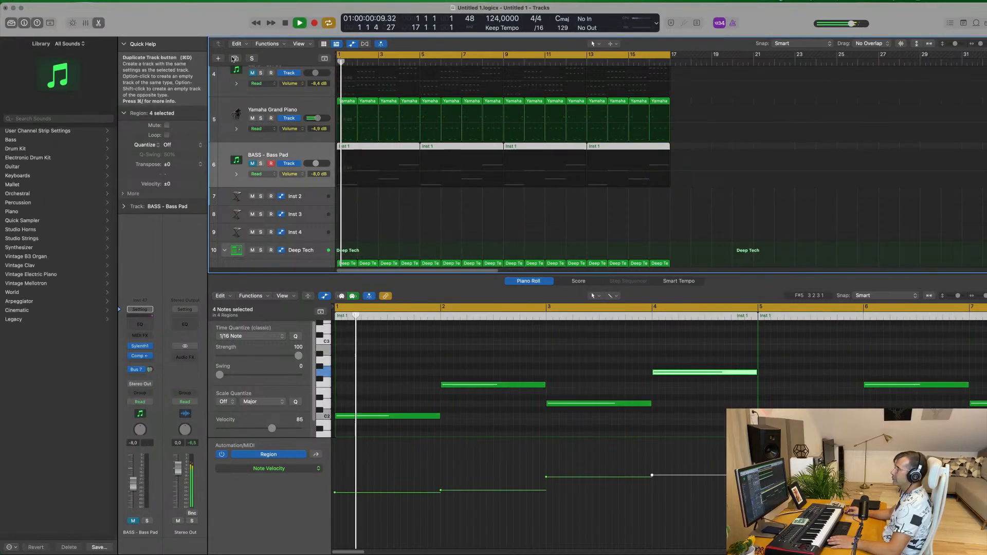
click(236, 60)
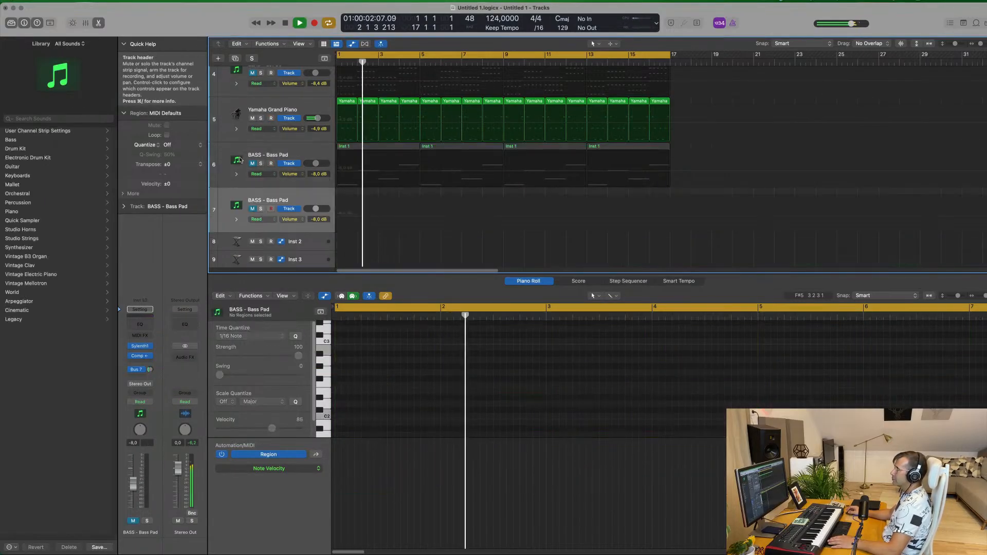
key(Return)
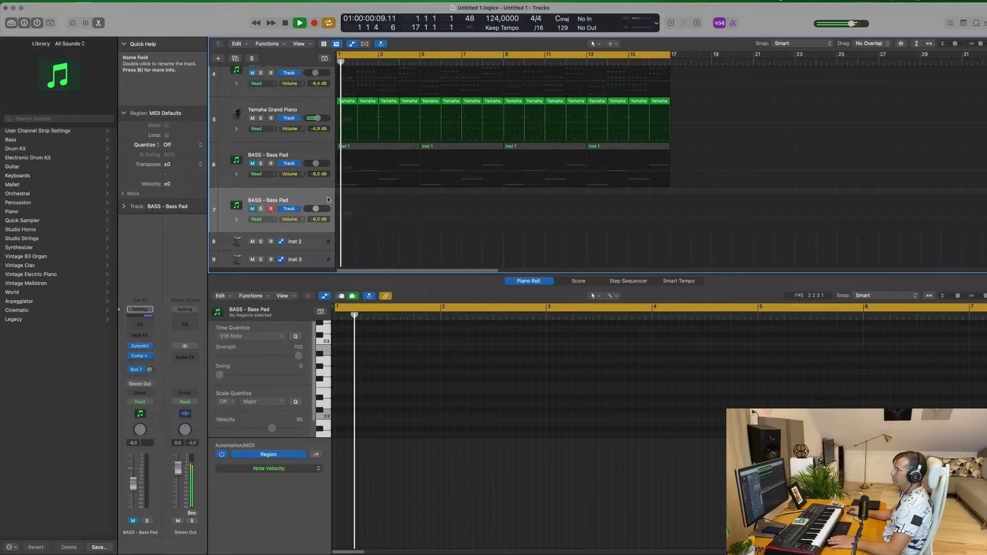
click(270, 208)
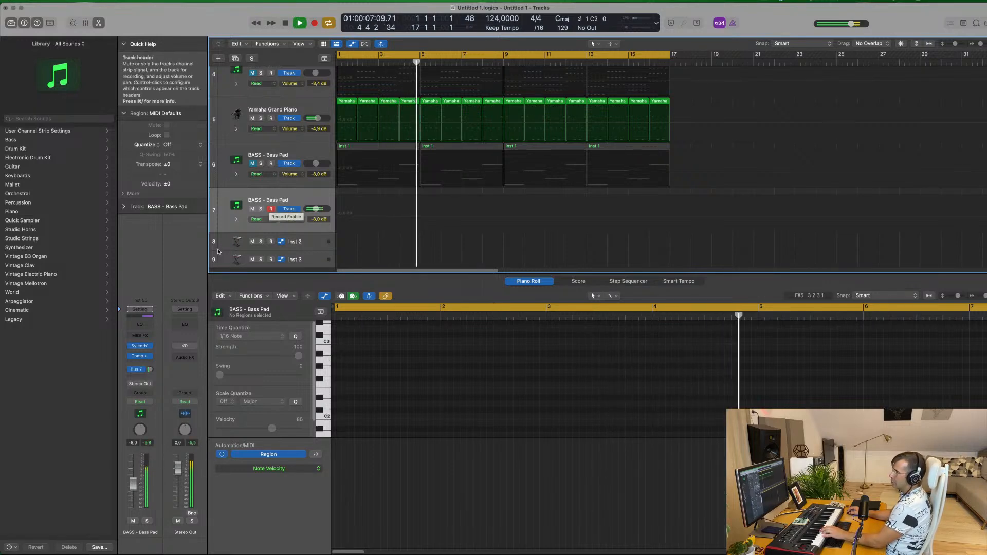
Open Sylenth1 on the duplicated track and step through the bass presets to BASS - Fat Bass during playback.
click(142, 347)
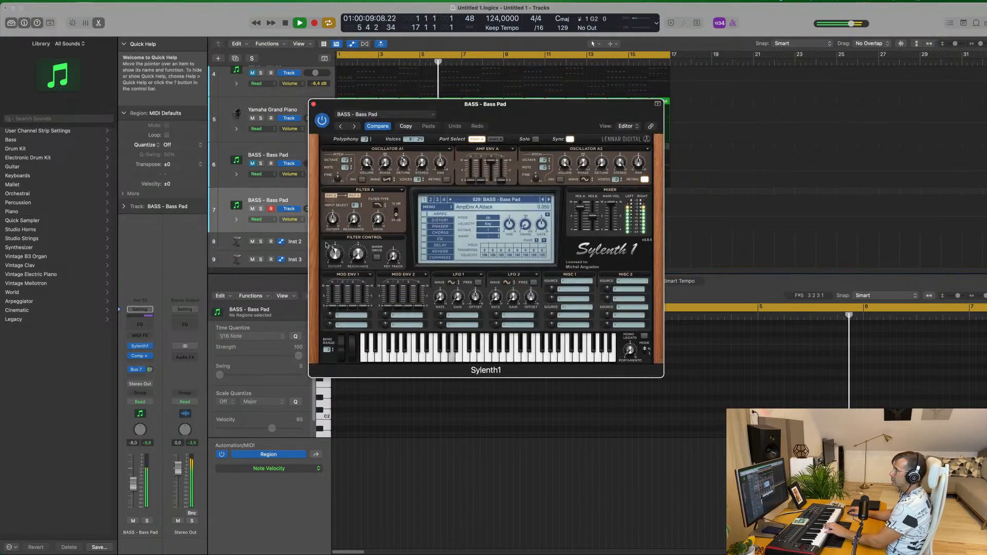
click(548, 199)
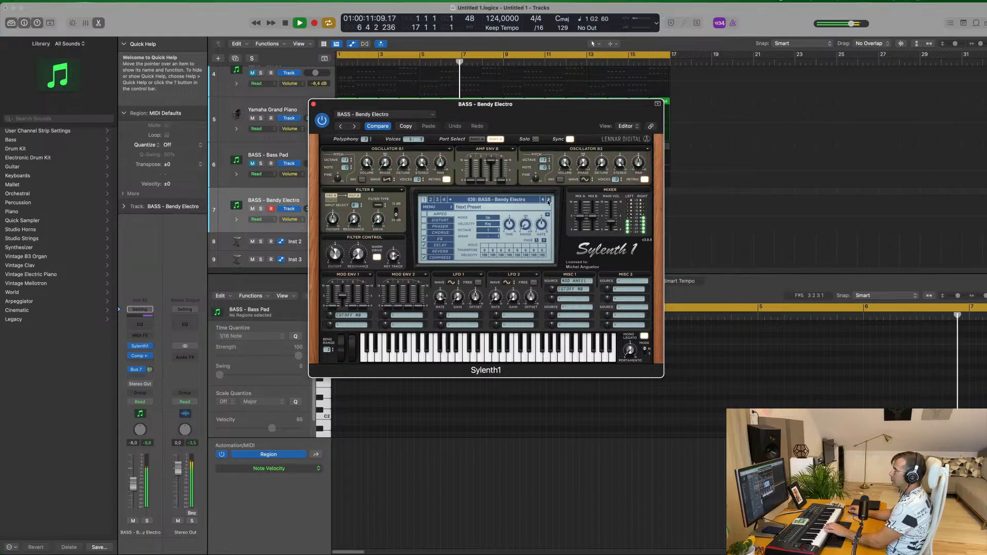
click(548, 201)
click(548, 200)
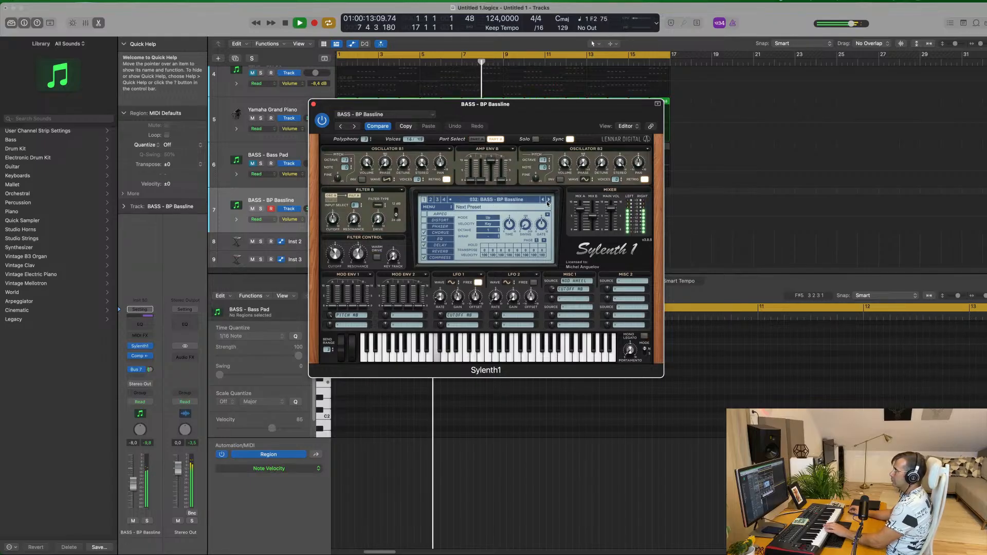
click(548, 200)
click(548, 201)
click(548, 200)
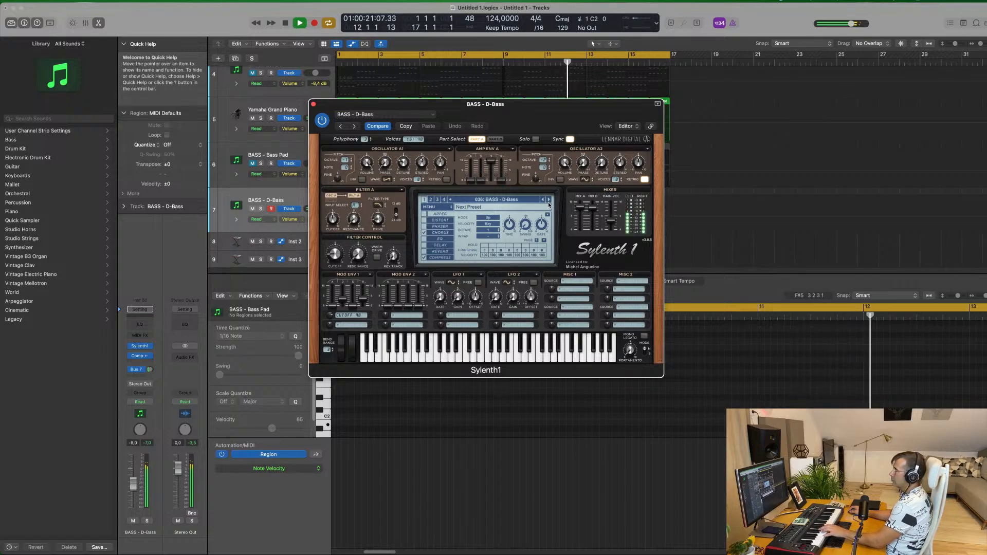
click(548, 200)
click(549, 201)
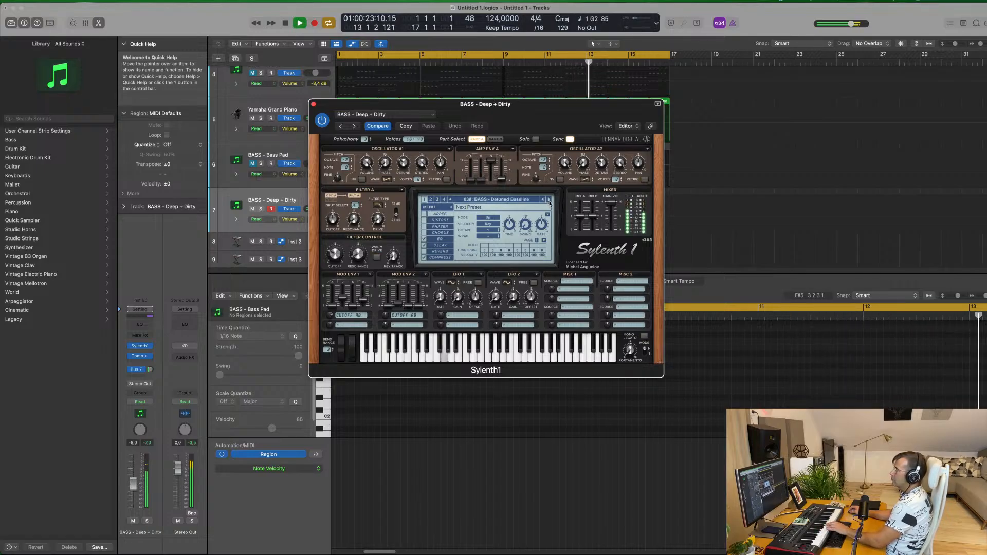
click(549, 200)
click(548, 200)
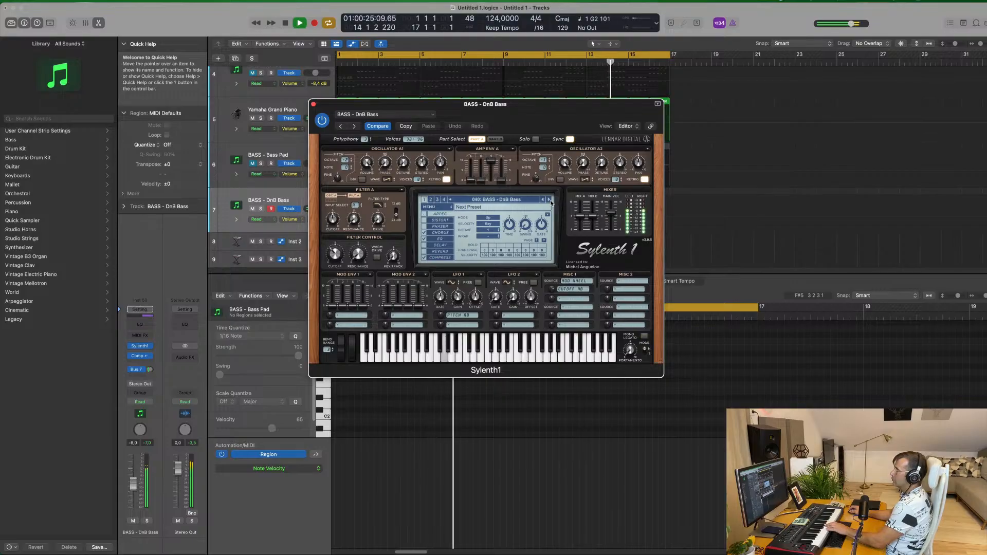
click(549, 200)
click(549, 199)
click(548, 200)
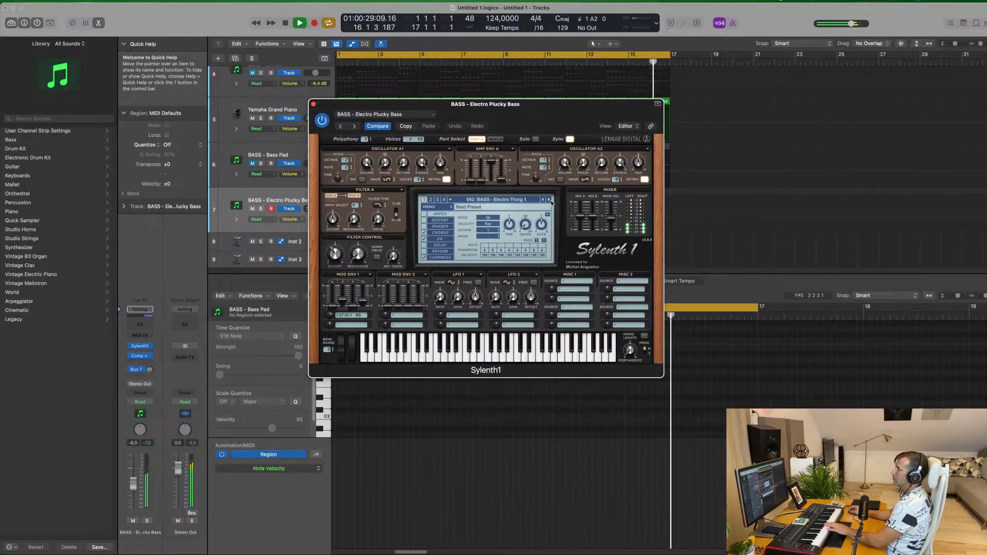
click(549, 200)
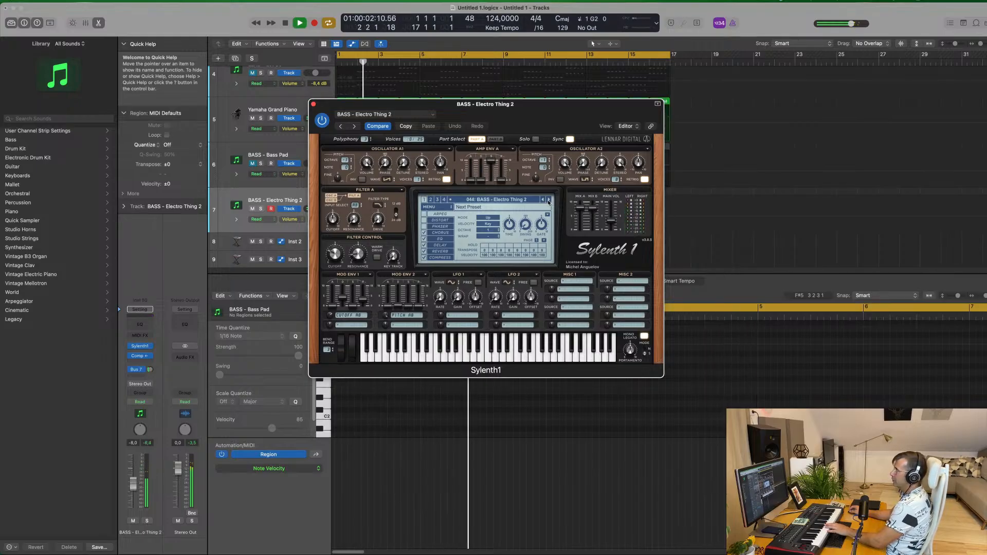
click(549, 200)
click(549, 200)
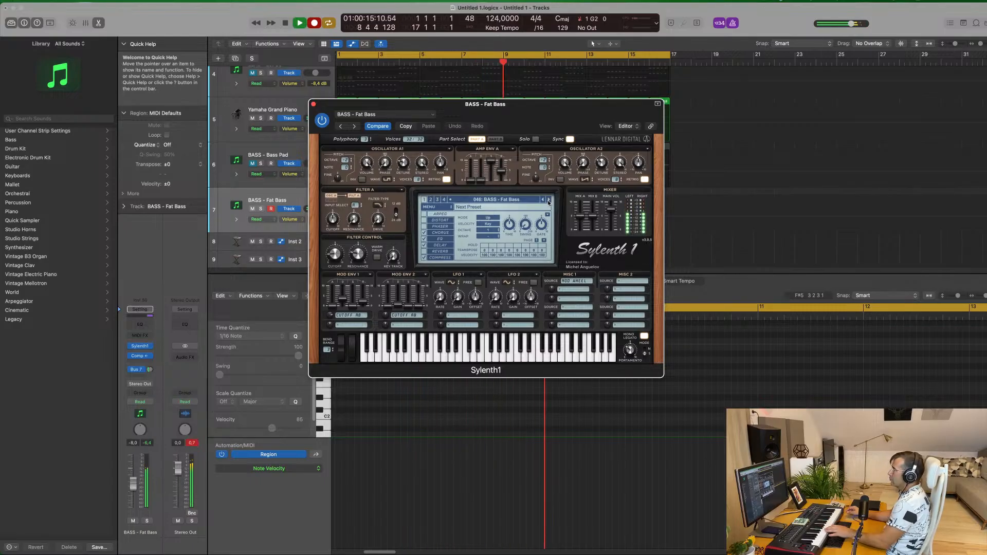
Finish recording the four-bar Fat Bass region, move it to the start at bar 1, and play it.
key(space)
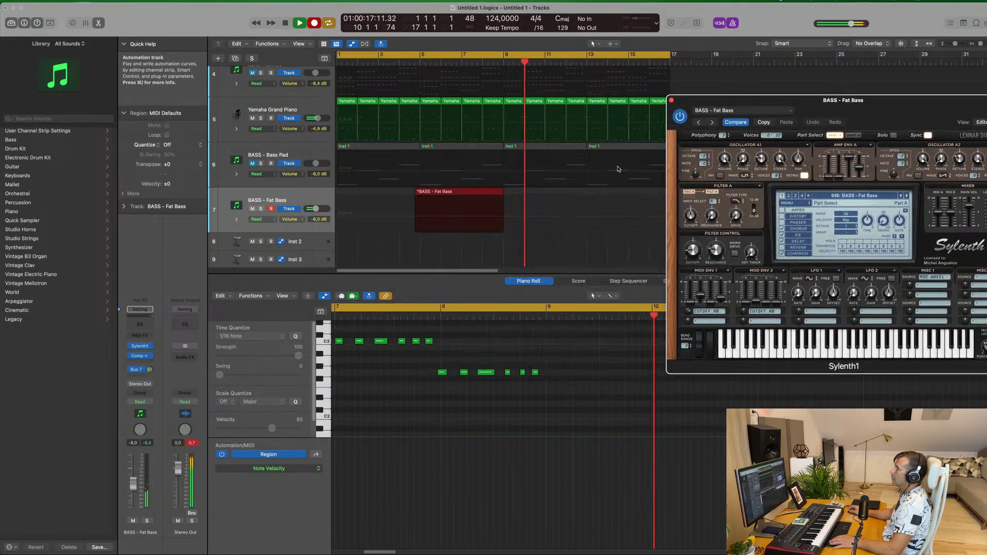
drag(449, 193, 365, 193)
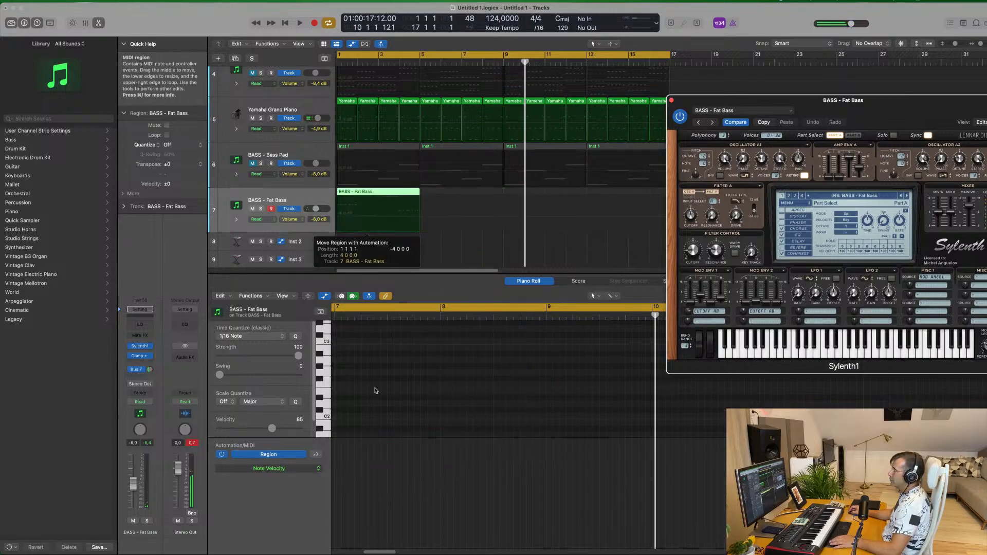
key(space)
key(Return)
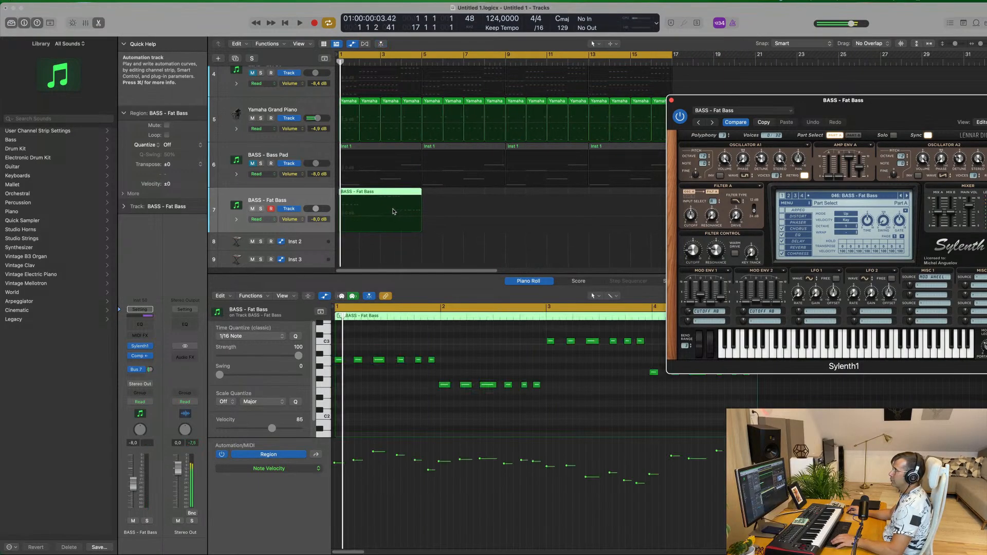
key(space)
Select all notes in the Fat Bass region and check the bassline through bar 4 from the beginning.
click(486, 347)
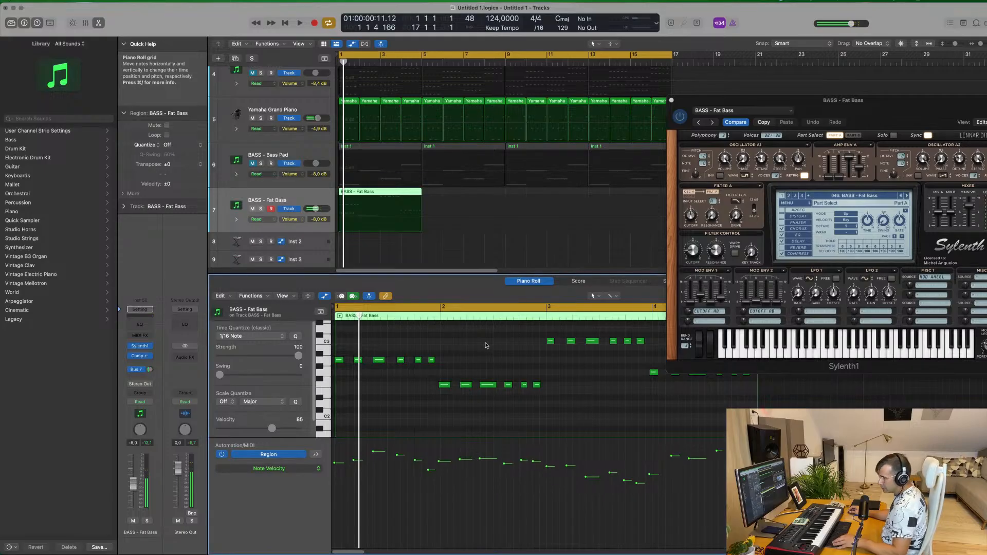
key(Return)
key(space)
scroll(477, 353, down, 4)
scroll(466, 355, up, 3)
scroll(465, 353, right, 2)
scroll(472, 354, down, 3)
scroll(498, 369, up, 3)
scroll(511, 368, right, 3)
scroll(510, 368, down, 2)
key(space)
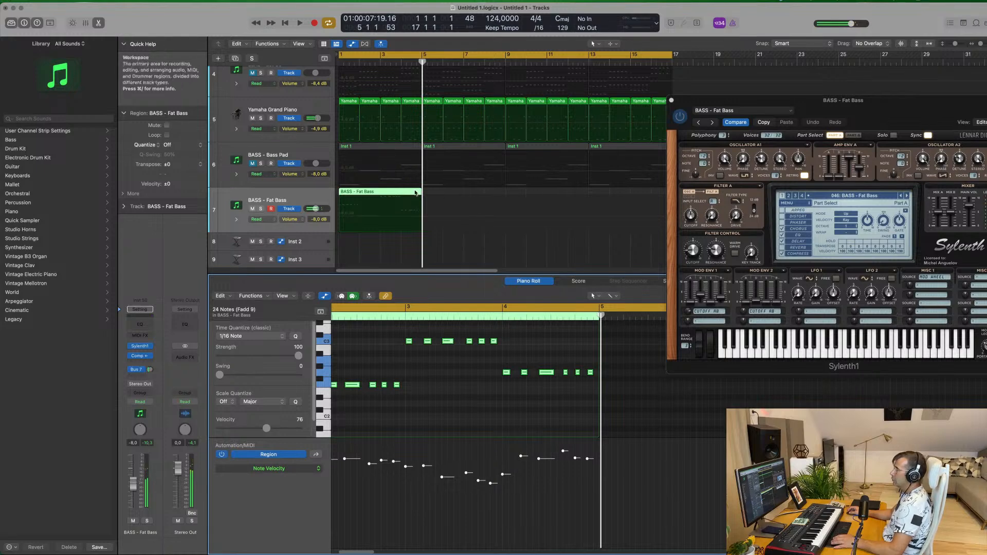
Mute the Yamaha Grand Piano and PAD - Anjuna Pad tracks while playing the Fat Bass region.
key(space)
drag(883, 116, 784, 124)
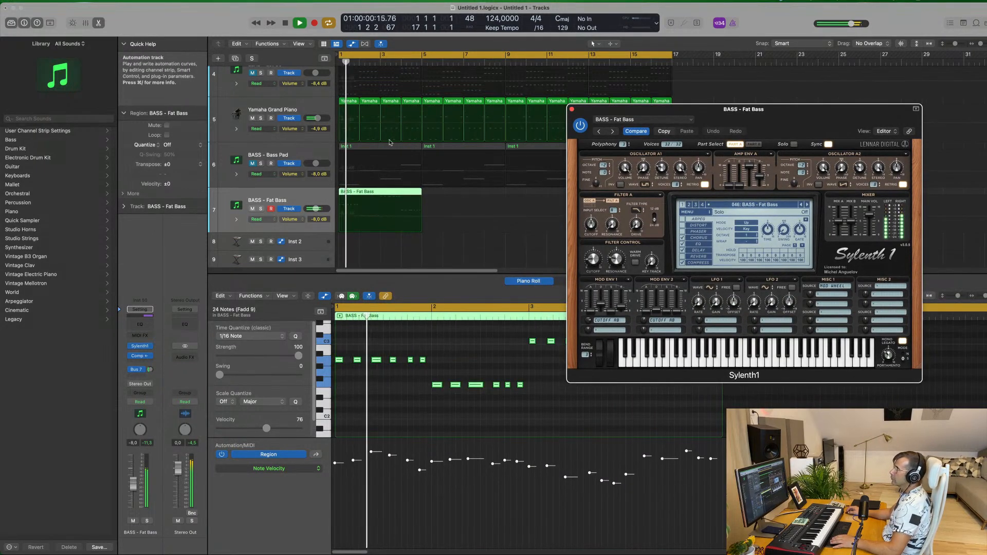
scroll(251, 126, up, 4)
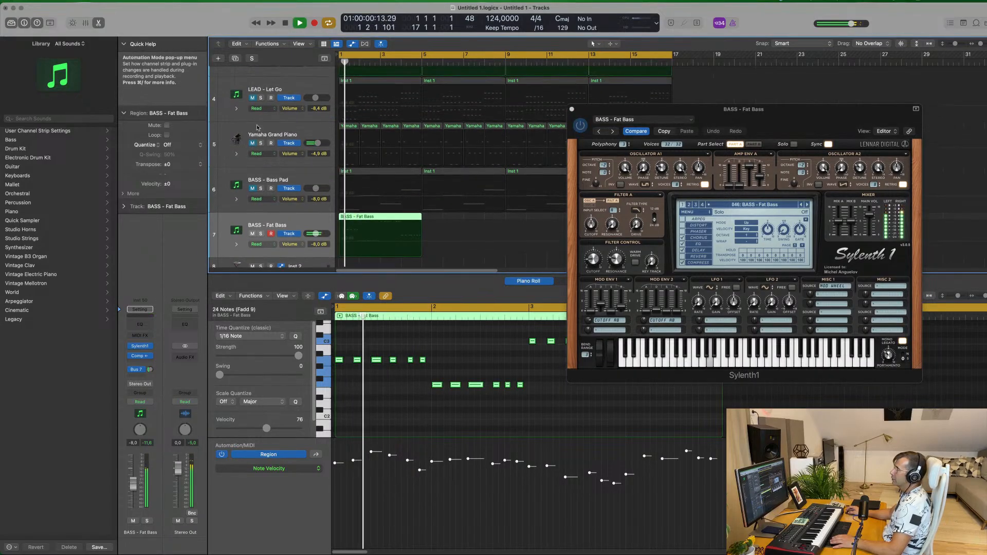
scroll(249, 134, up, 1)
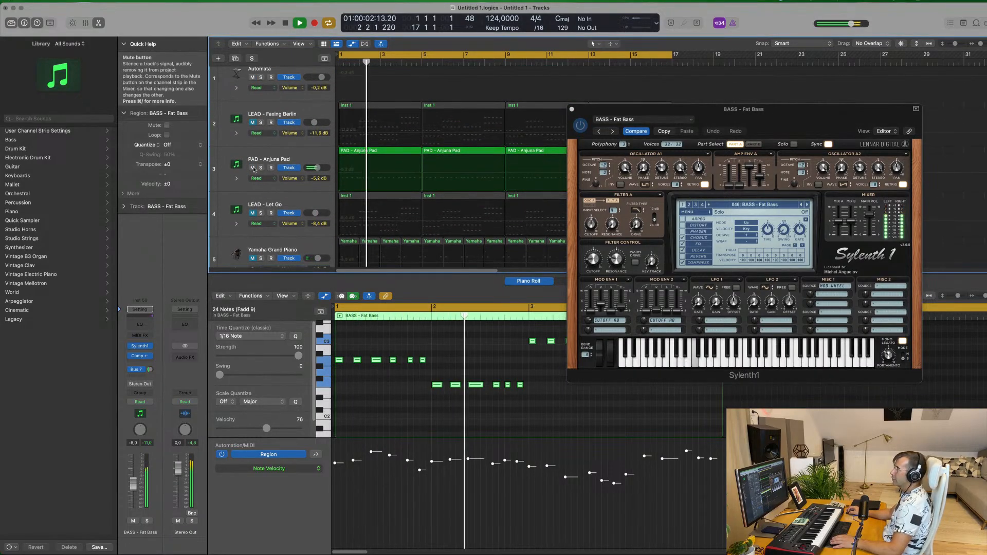
click(252, 167)
key(Return)
Repeat the four-bar Fat Bass region three times up to bar 17.
scroll(368, 159, down, 4)
scroll(368, 159, down, 3)
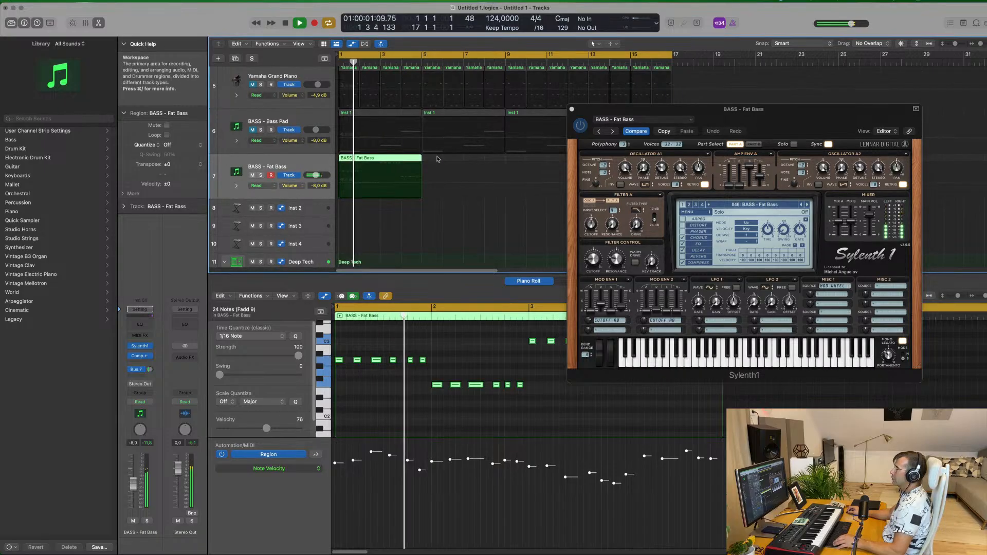
key(super+r)
key(super+r)
key(super+r)
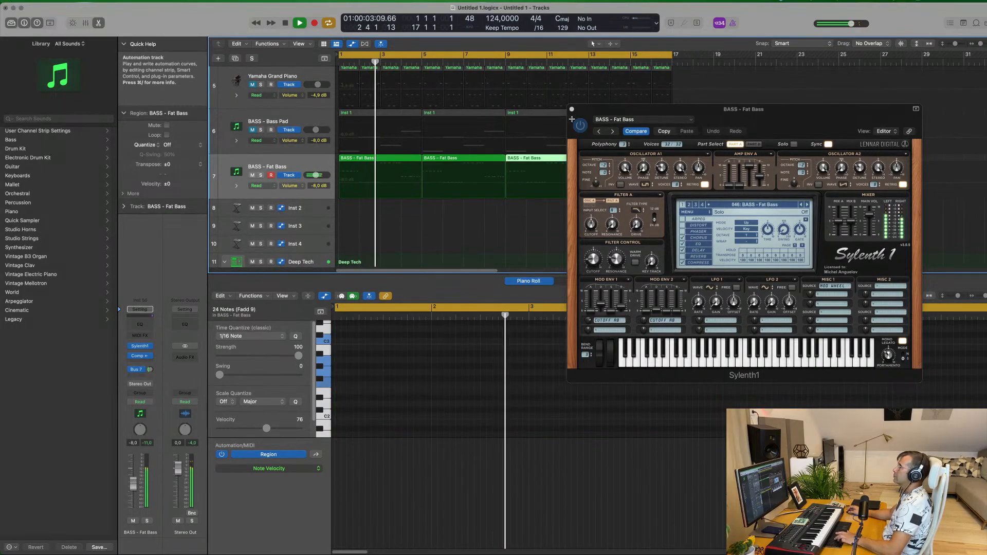
drag(703, 129, 722, 140)
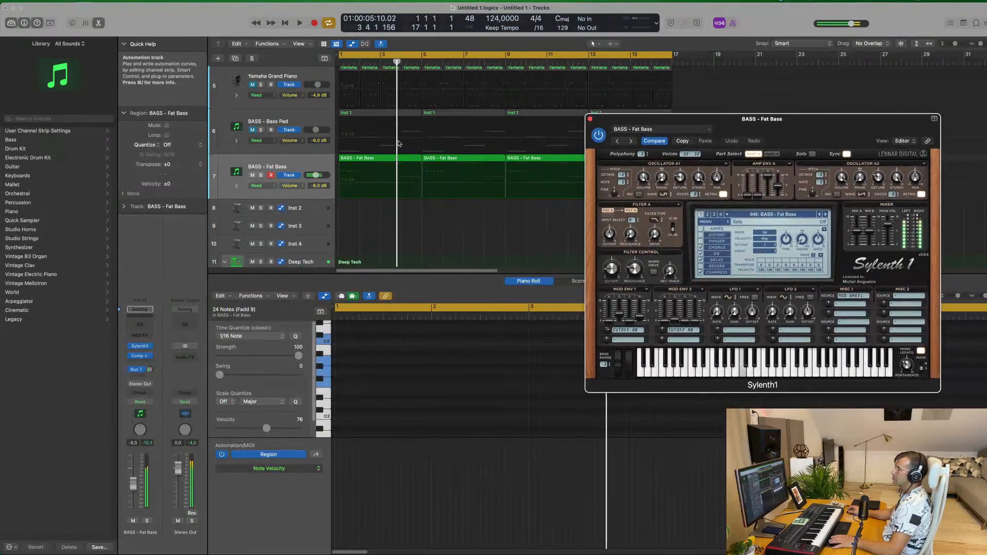
Restart playback from bar 1 and turn the Fat Bass track's Bus 7 send all the way down.
scroll(403, 143, up, 2)
key(Return)
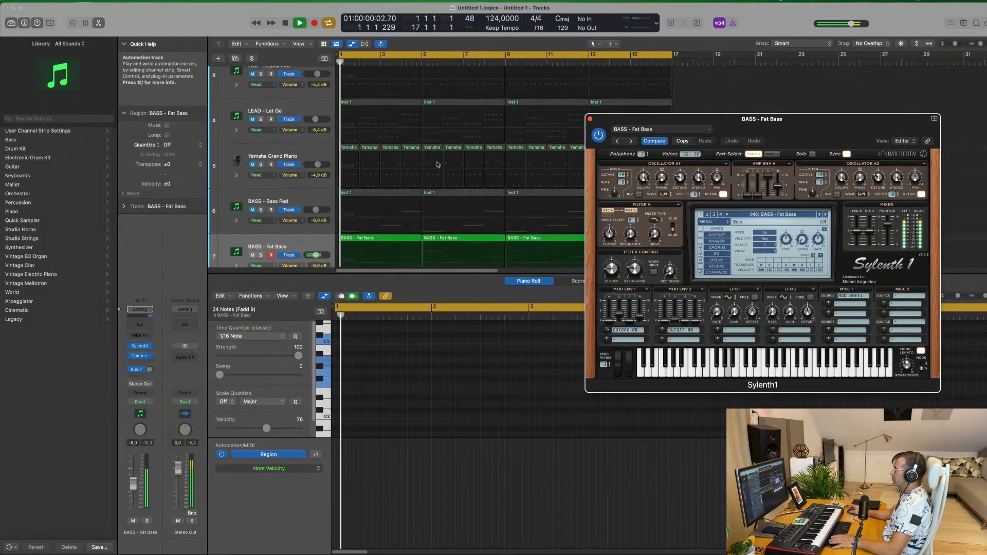
drag(818, 113, 715, 112)
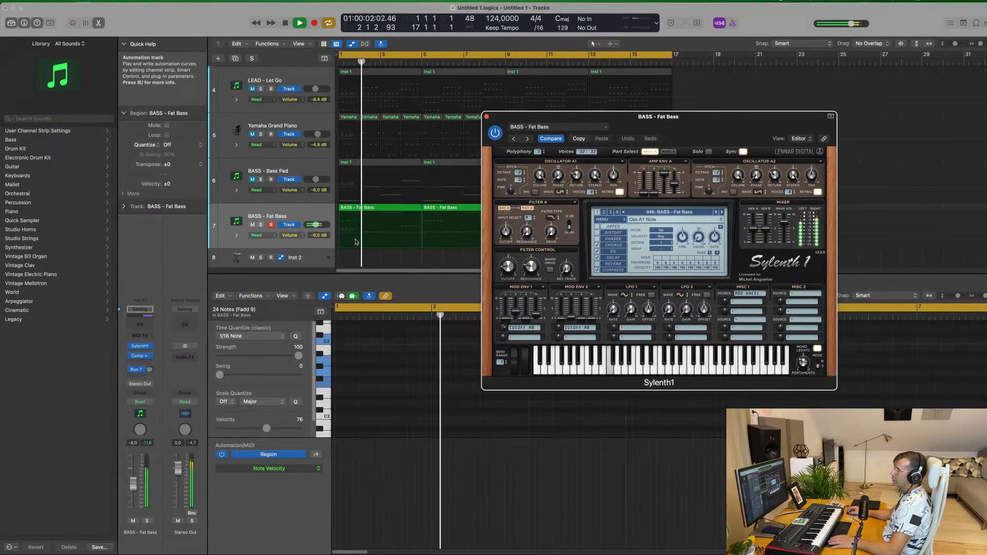
drag(150, 369, 162, 406)
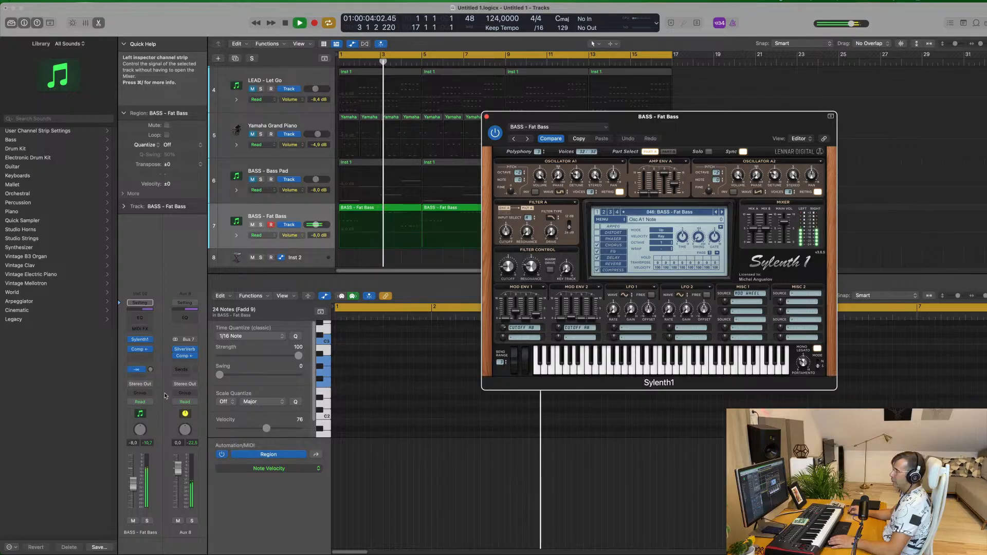
Adjust the amp envelope release in both parts of the Fat Bass track's Sylenth1, with part A at about 4.8.
click(228, 223)
click(307, 211)
drag(717, 120, 630, 124)
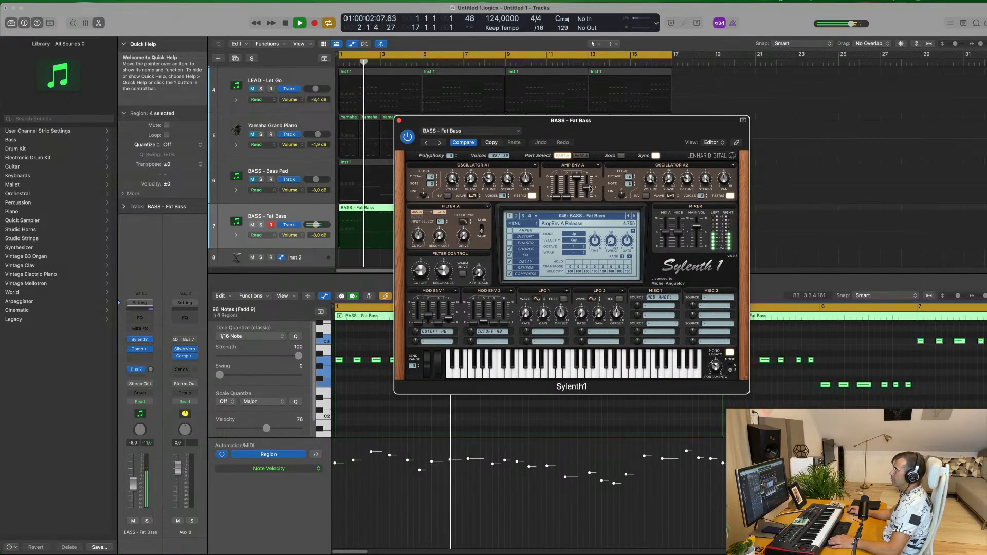
click(581, 155)
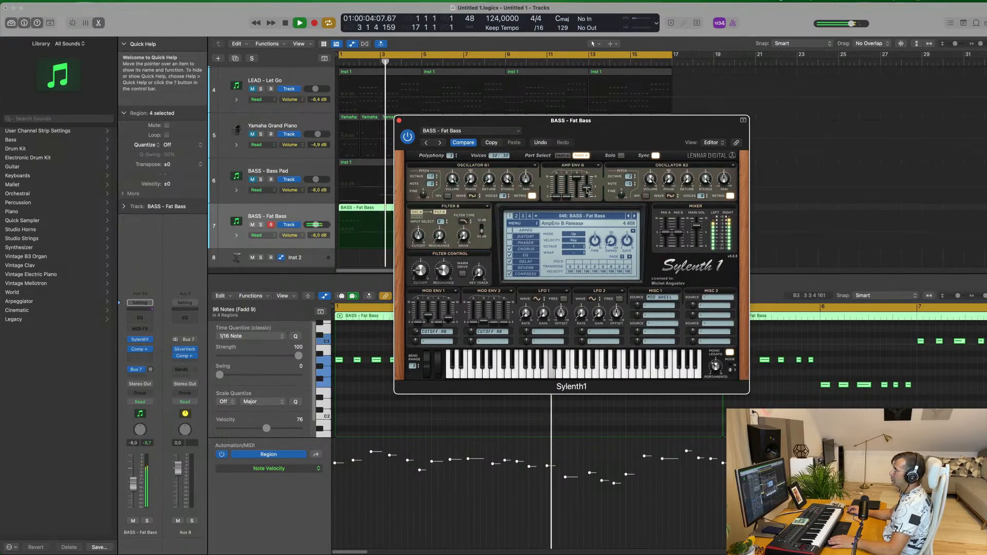
drag(588, 186, 588, 187)
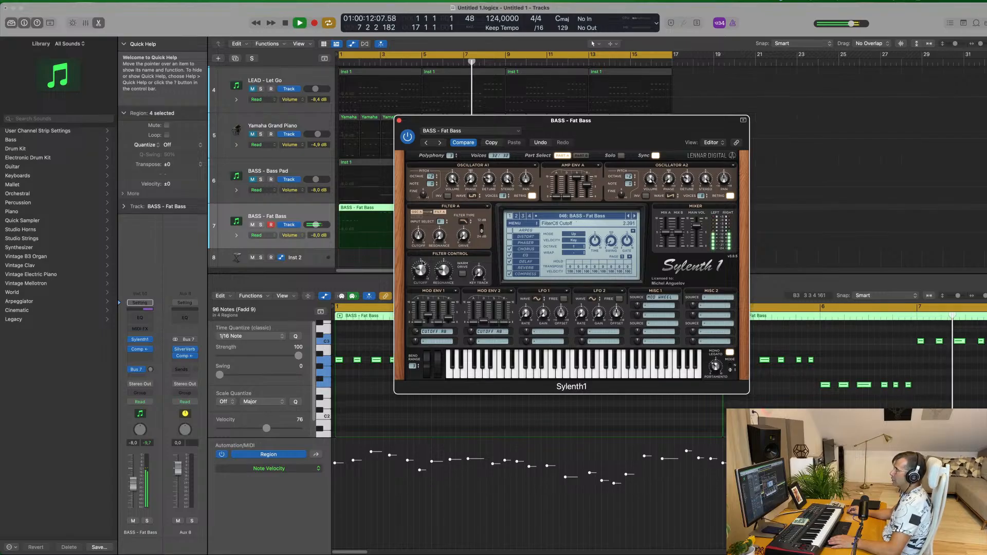
Set the Sylenth1 filter control cutoff to about 2.4 and the Mod Env 1 decay to about 3.7.
drag(642, 143, 827, 134)
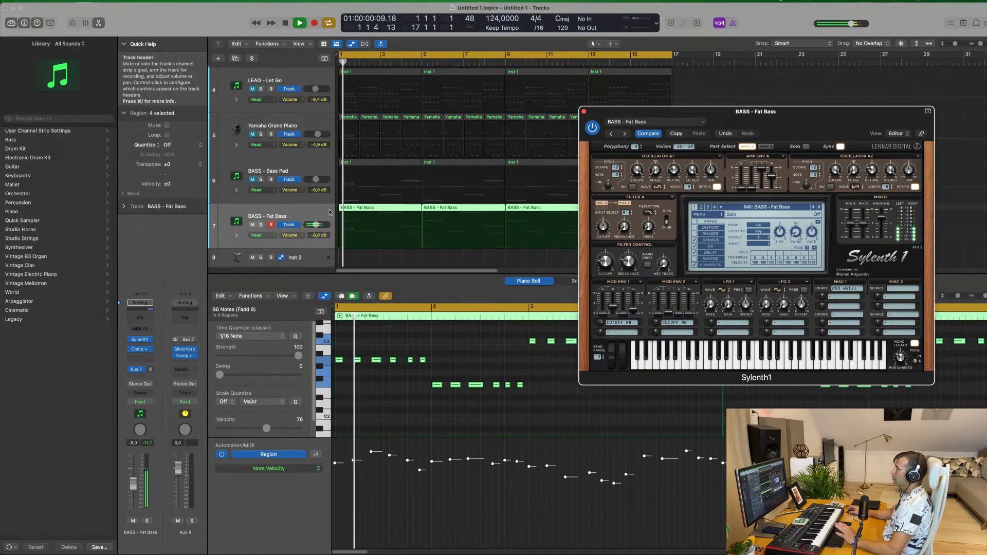
drag(788, 120, 709, 94)
Try transposing all Fat Bass notes down an octave during playback, and move them back up an octave.
click(401, 388)
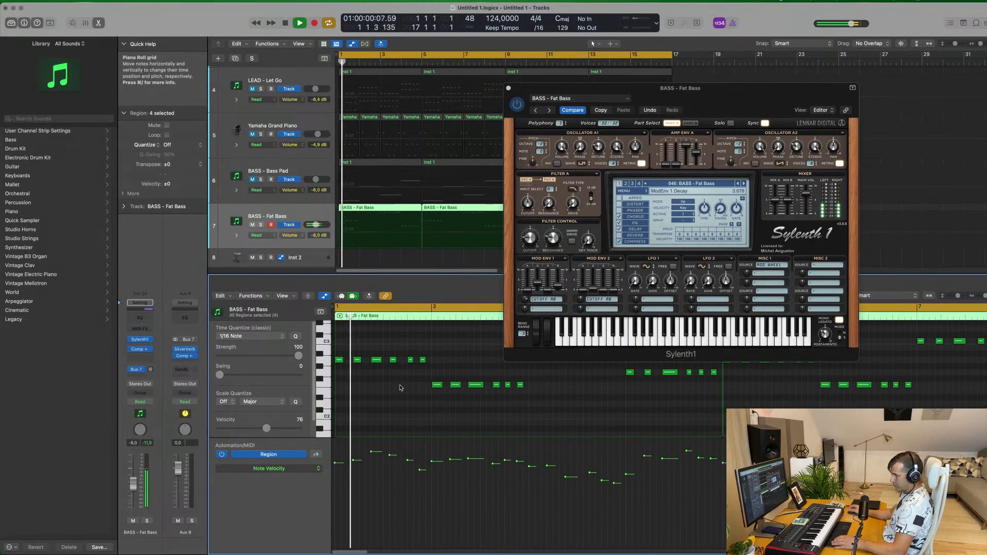
key(super+a)
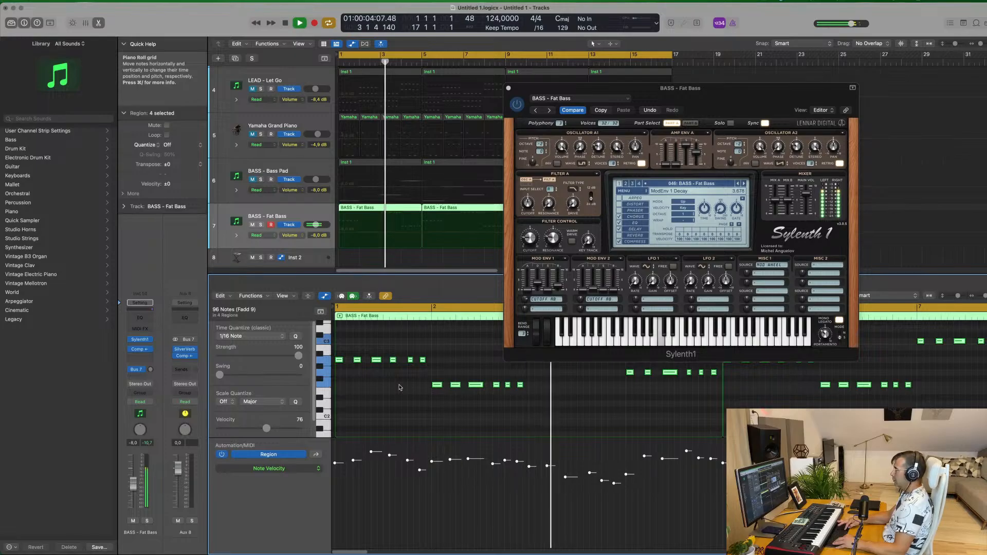
key(alt+shift+Down)
key(Return)
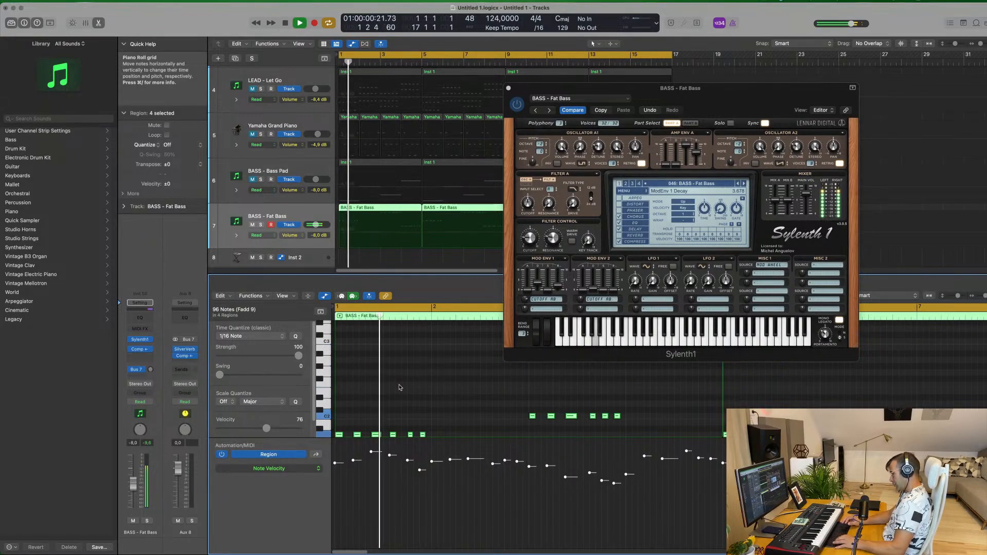
key(alt+shift+Up)
key(Return)
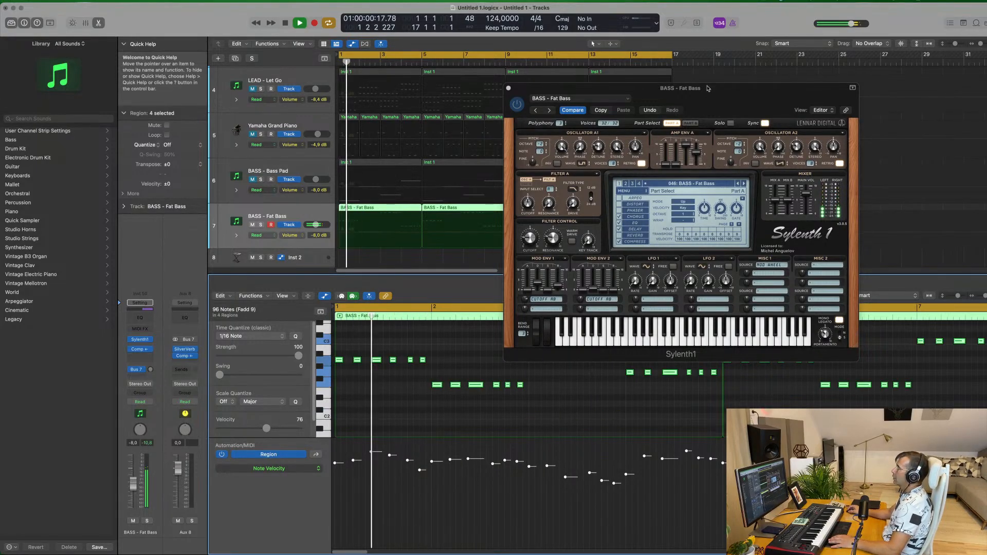
Audition the Sylenth1 bass presets from Fat Bass through Plucky Bass 2 during playback, and return to the edited Fat Bass sound.
drag(712, 87, 530, 117)
key(Return)
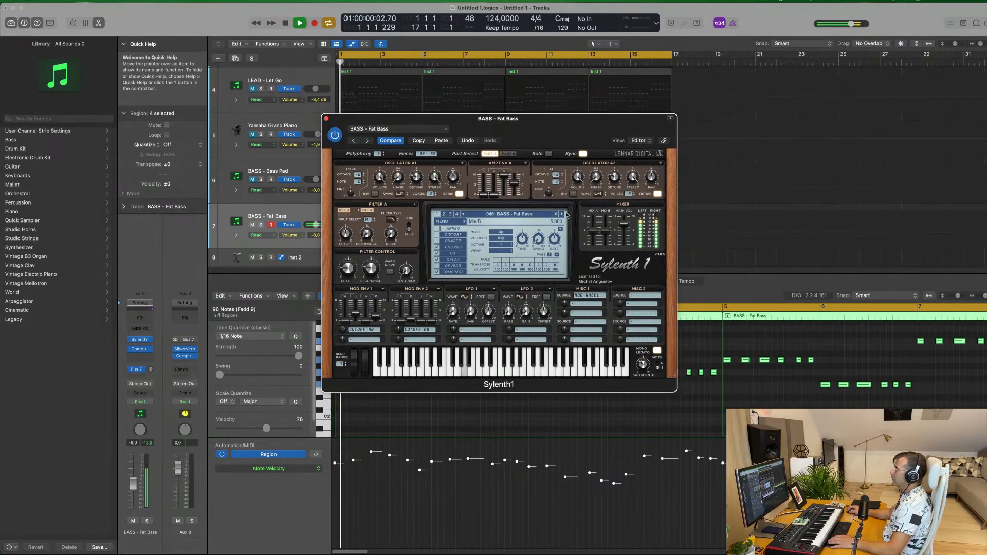
drag(564, 214, 721, 209)
click(719, 209)
click(719, 208)
click(720, 209)
click(719, 209)
click(719, 209)
click(719, 208)
click(719, 209)
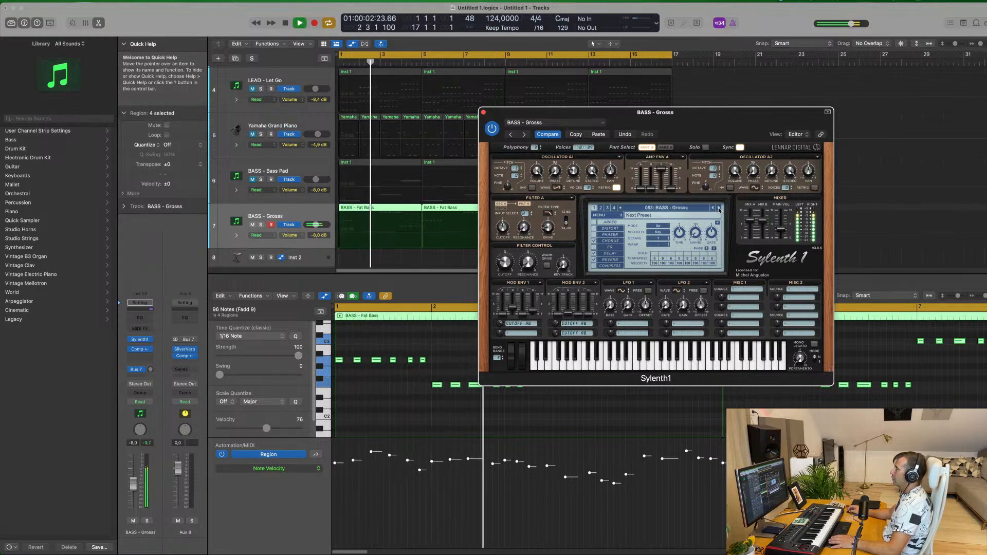
click(719, 209)
click(719, 209)
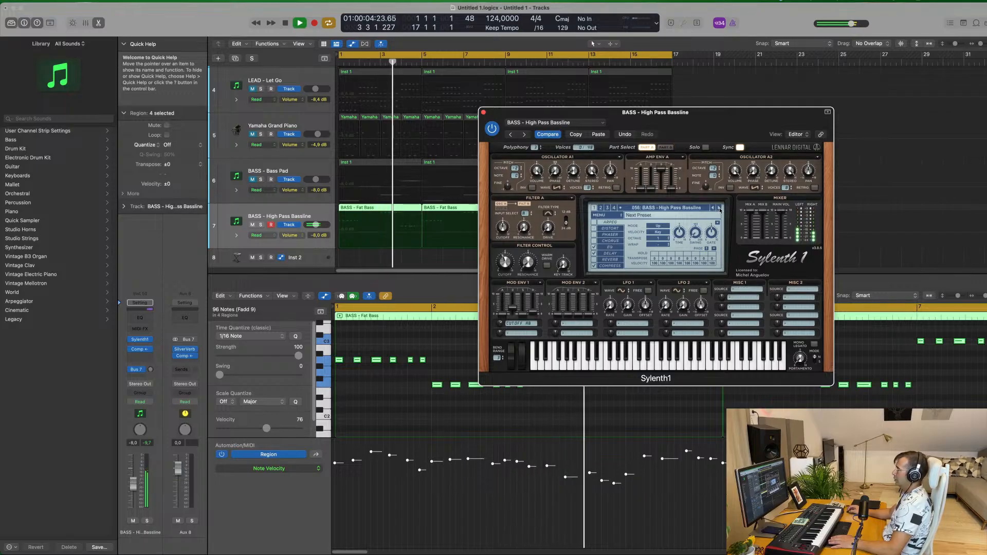
click(719, 209)
click(719, 209)
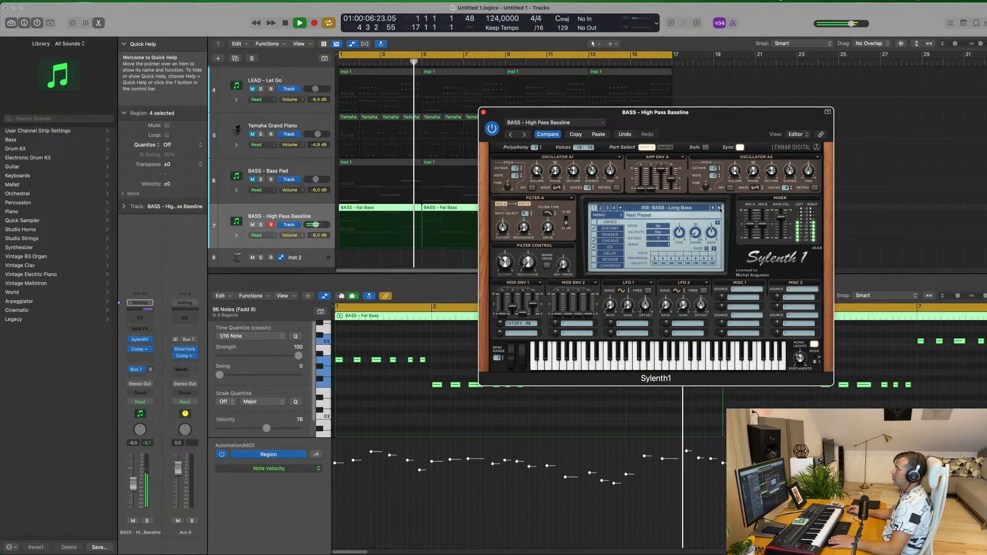
click(719, 209)
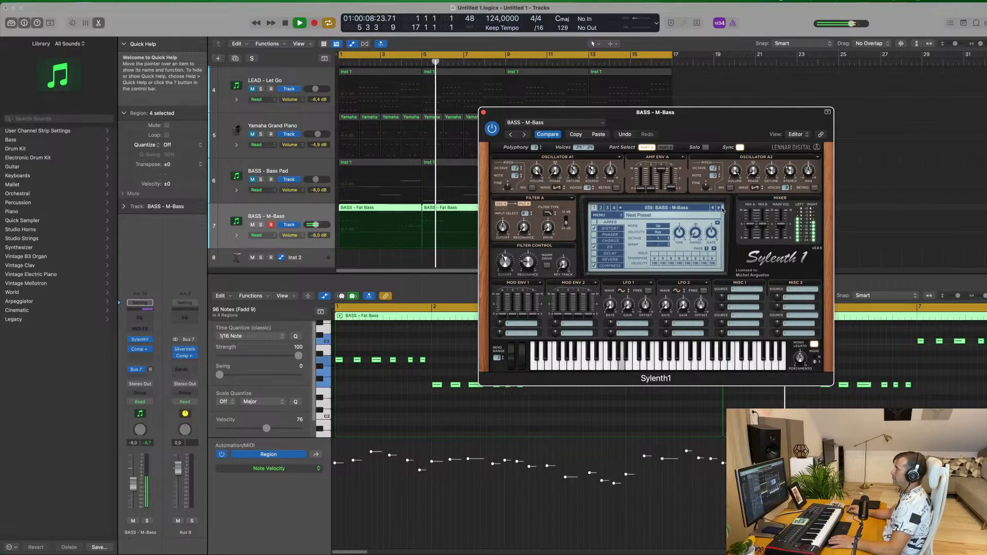
click(719, 209)
click(719, 209)
click(719, 209)
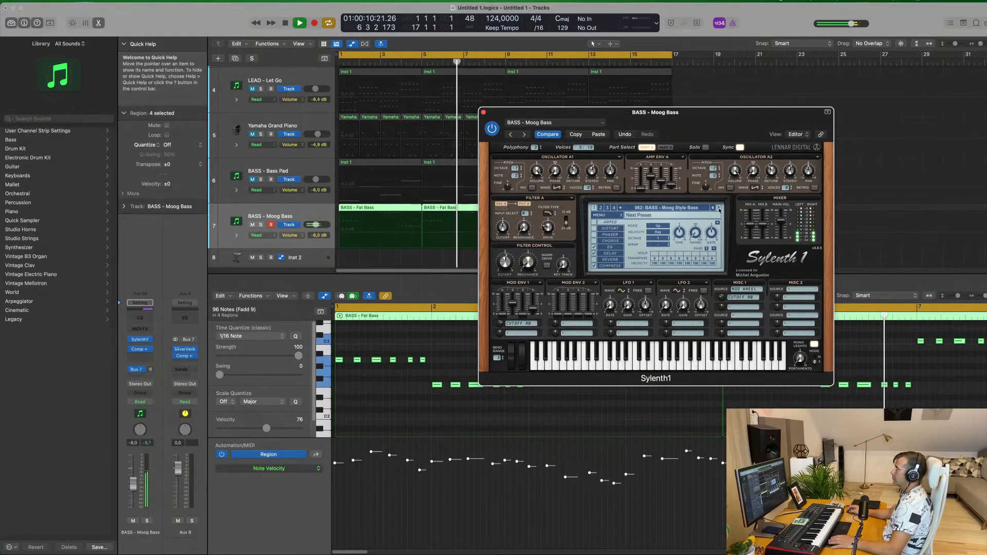
click(719, 209)
click(719, 209)
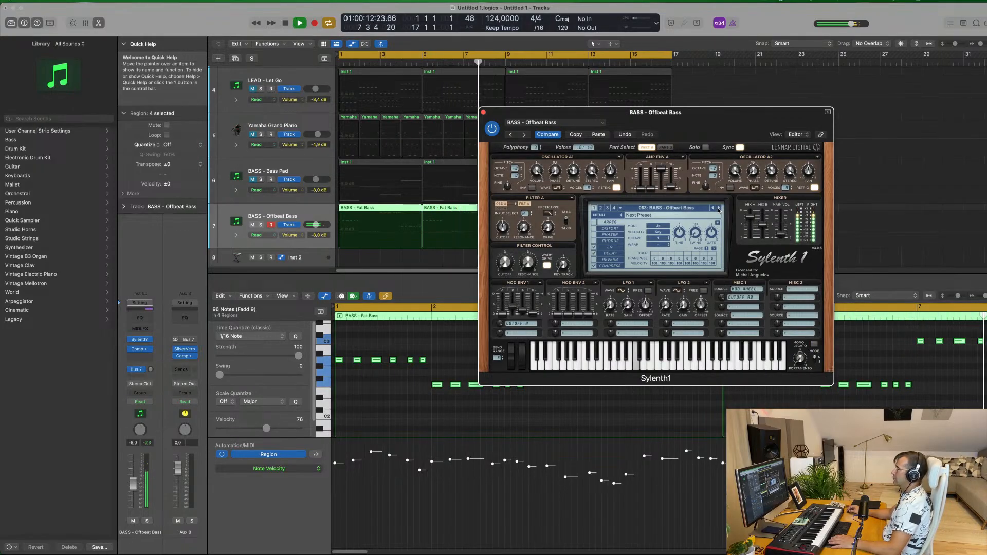
click(719, 208)
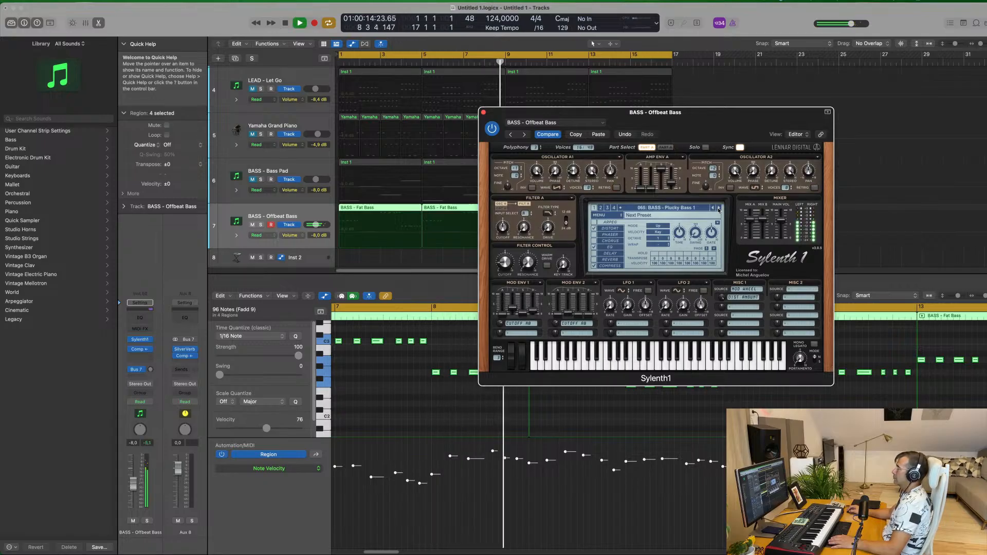
click(719, 208)
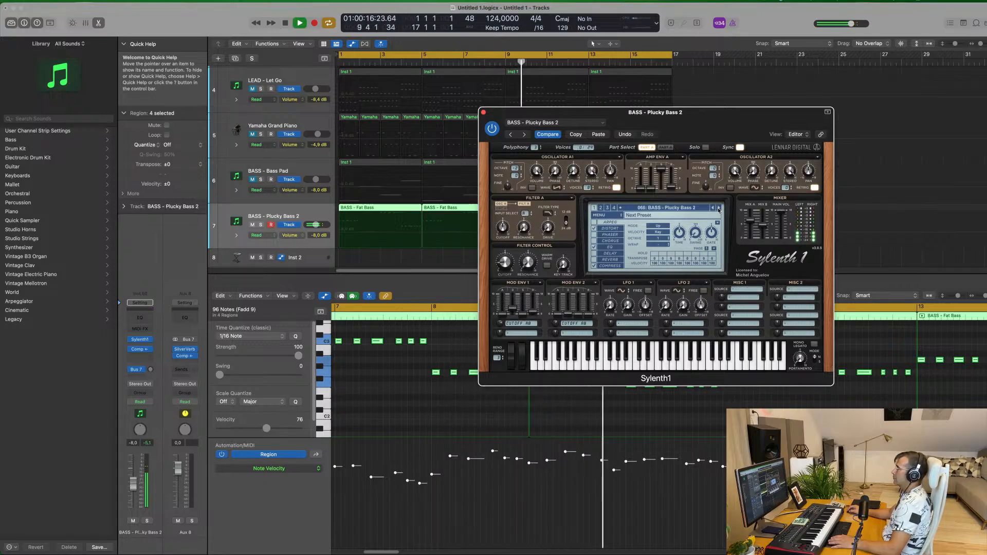
drag(647, 122, 567, 158)
key(space)
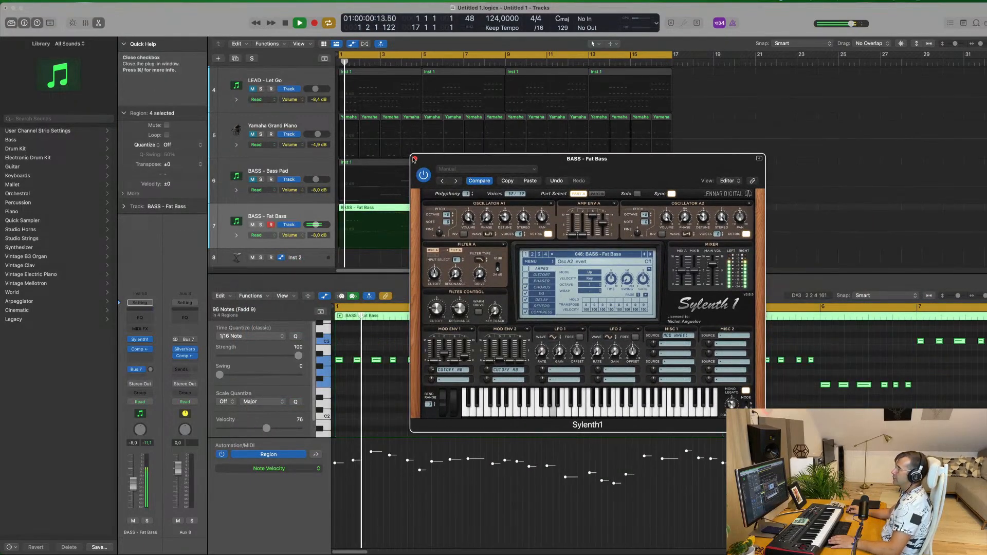
Close the Fat Bass Sylenth1 window and the piano roll, and restart playback from bar 1.
click(416, 159)
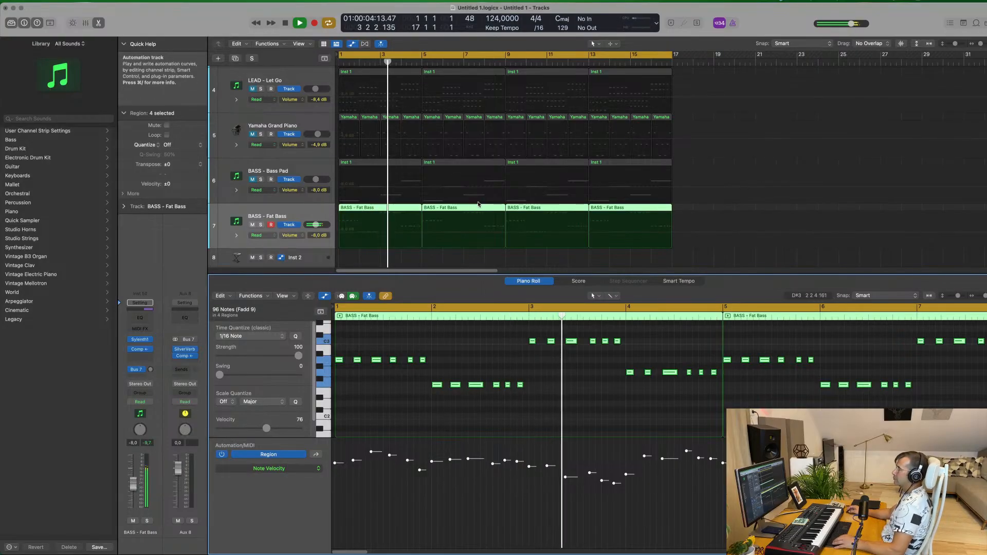
key(e)
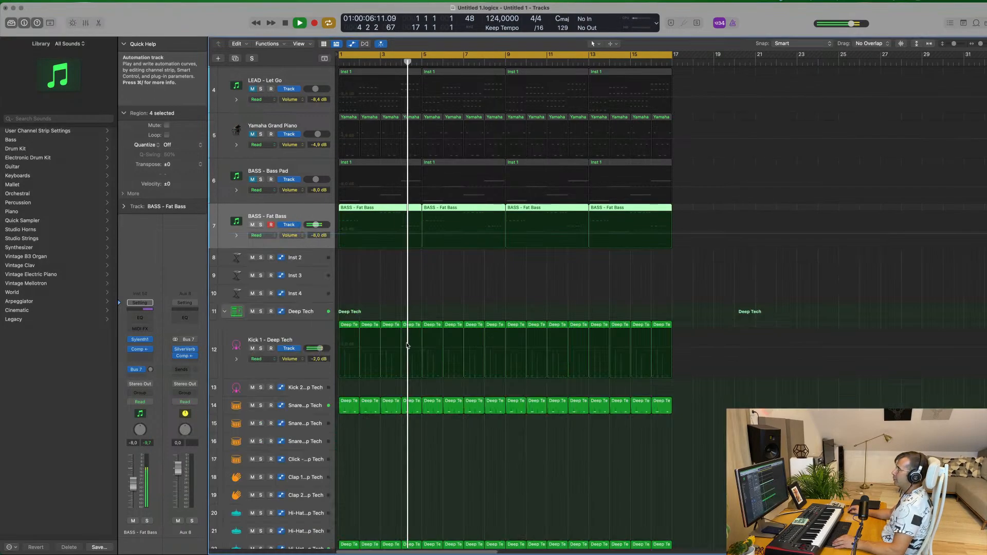
scroll(330, 220, up, 5)
scroll(330, 220, up, 1)
key(Return)
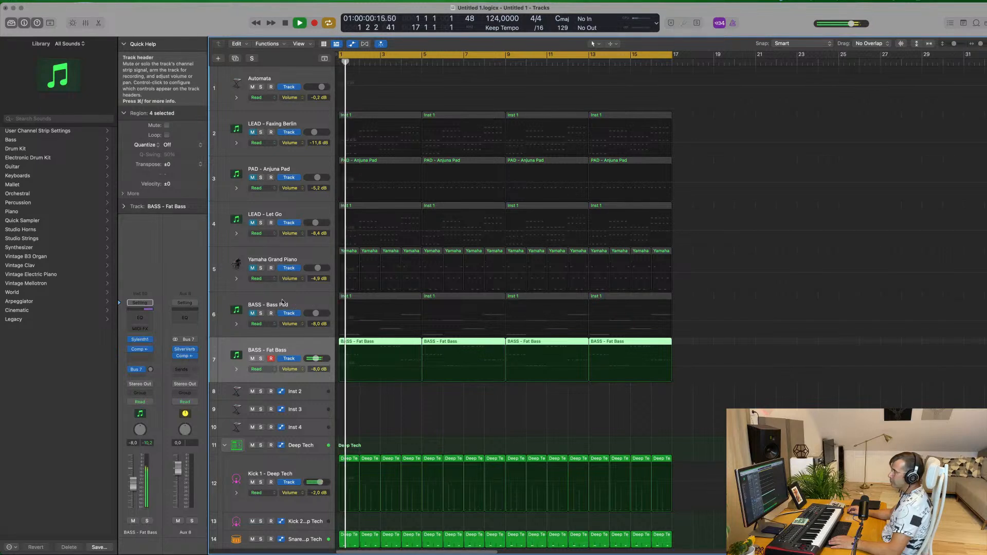
Try the Bass Pad track unmuted alongside Fat Bass from bar 1, and mute it again.
click(252, 313)
key(space)
key(Return)
key(space)
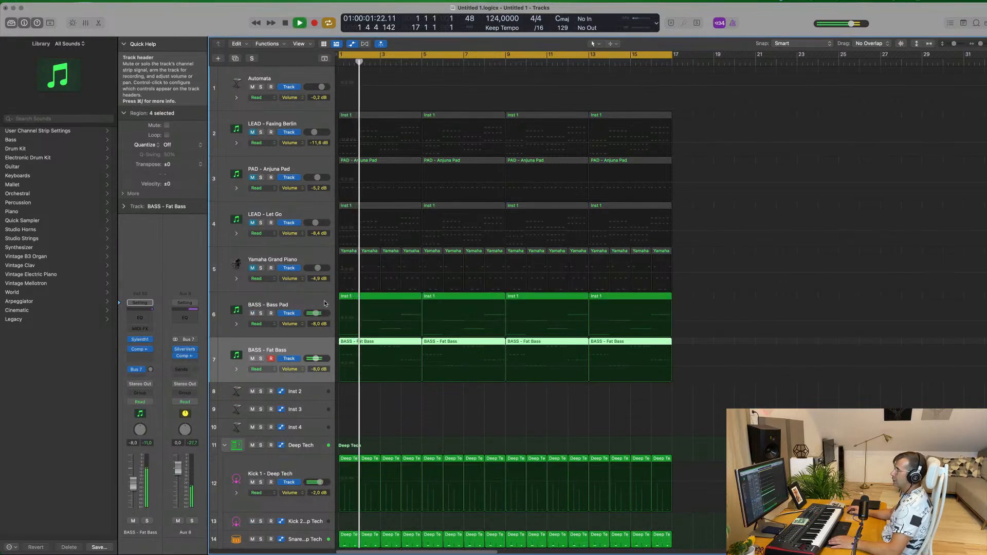
click(251, 313)
key(space)
key(Return)
key(space)
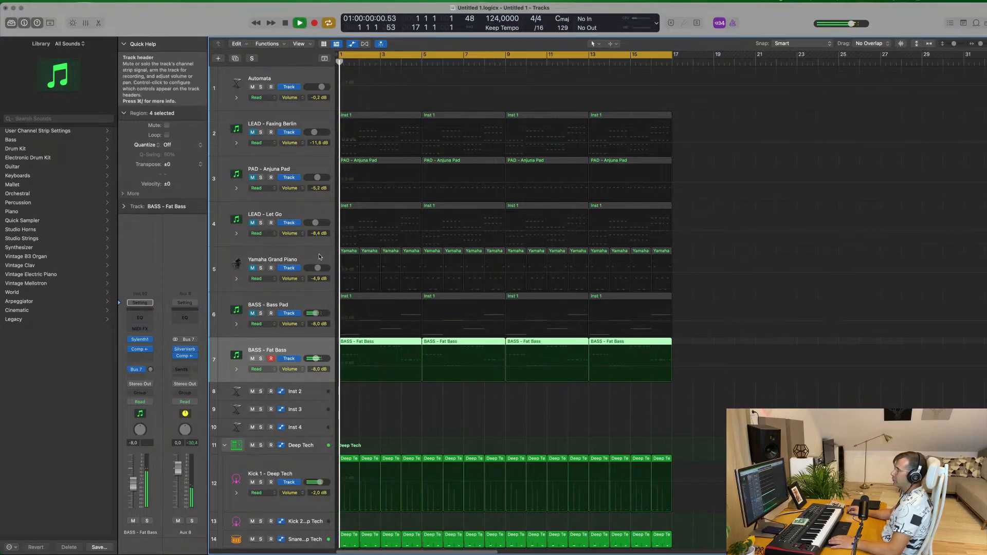
Unmute the Yamaha Grand Piano track, lower its volume to -7.8 dB and set its Bus 7 send to about -10.4.
click(254, 258)
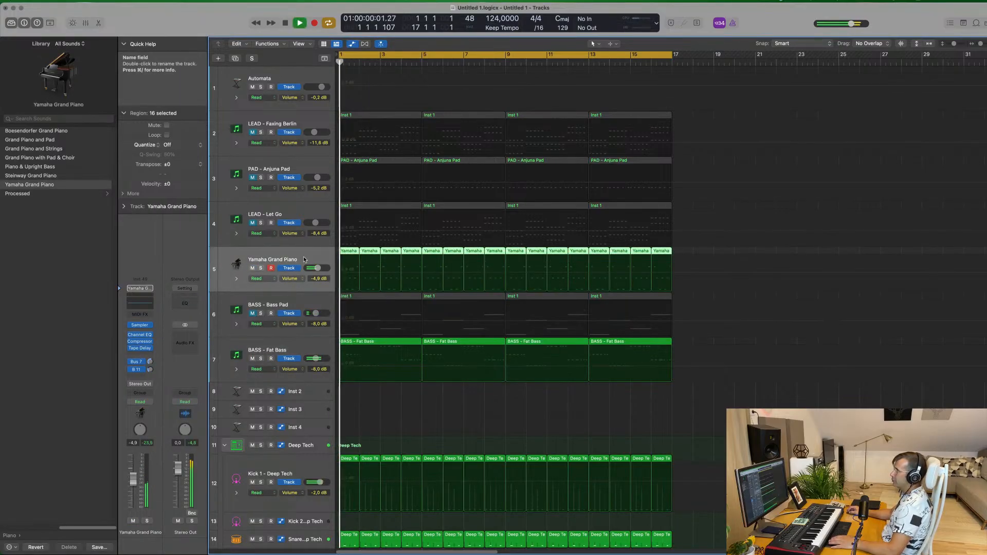
mouse_move(133, 479)
mouse_down()
mouse_move(133, 491)
mouse_move(132, 483)
mouse_up()
drag(149, 362, 150, 363)
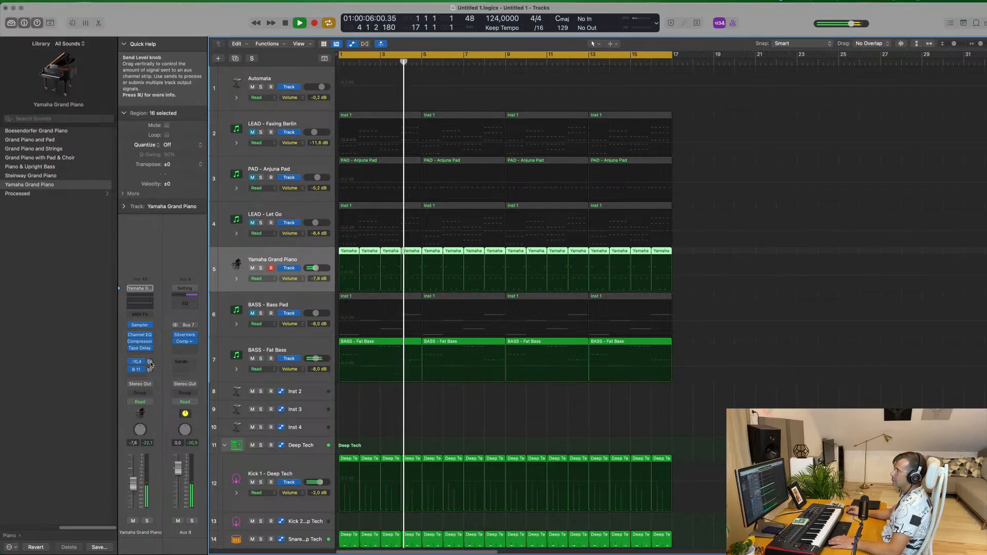
key(Return)
Unmute the PAD - Anjuna Pad track and lower its volume to about -11.8 dB.
click(253, 177)
click(296, 168)
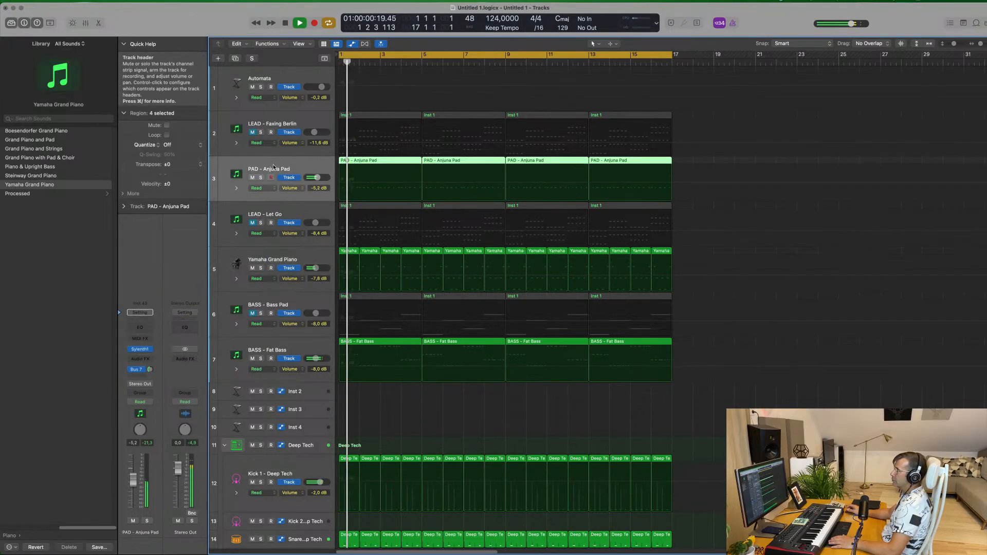
drag(136, 482, 134, 487)
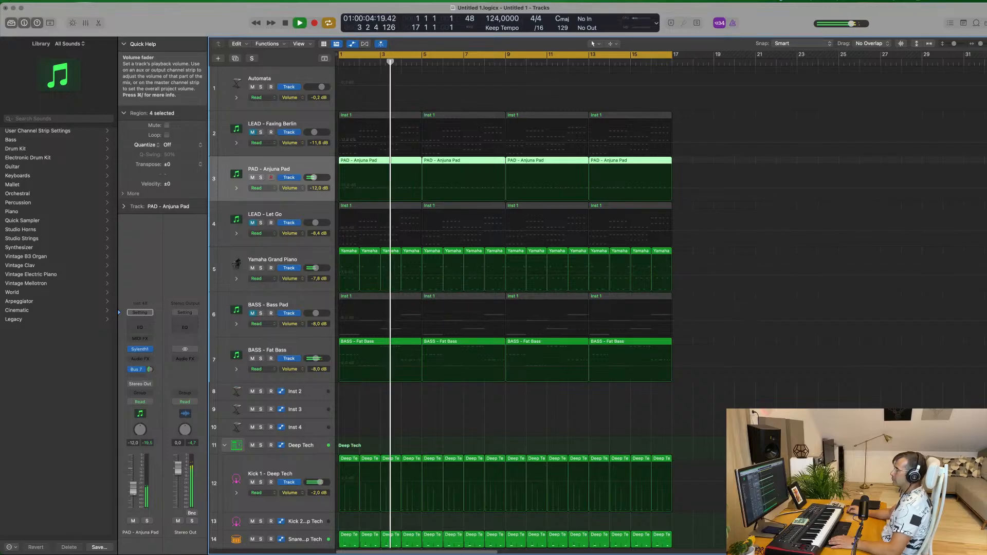
scroll(565, 324, down, 10)
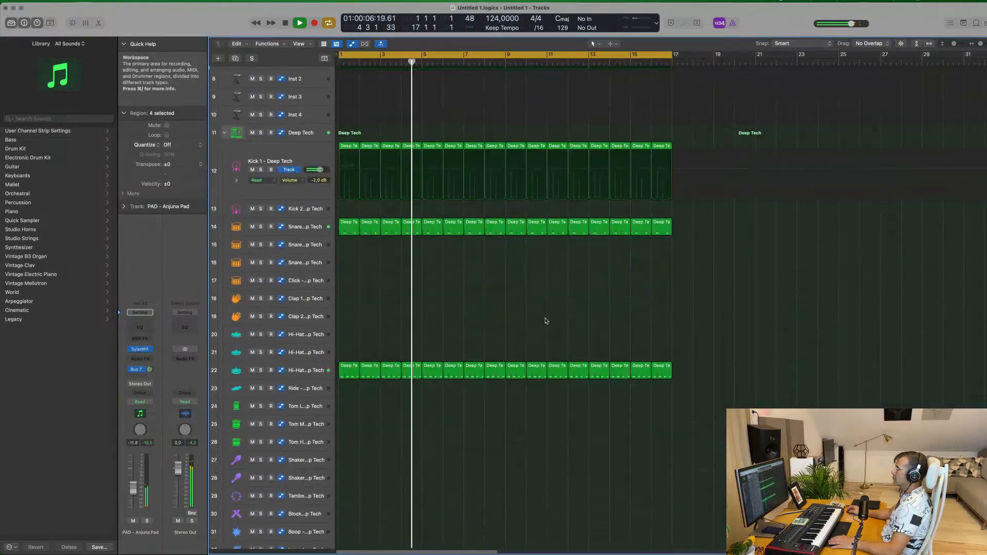
scroll(546, 320, up, 10)
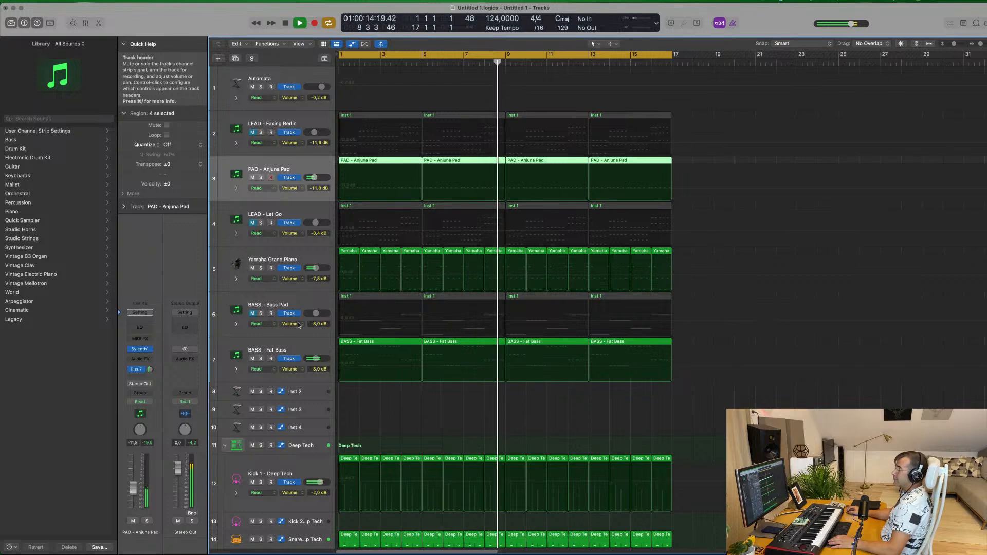
Mute the Fat Bass and Yamaha Grand Piano tracks and unmute the Bass Pad and LEAD - Let Go tracks.
click(252, 358)
click(252, 313)
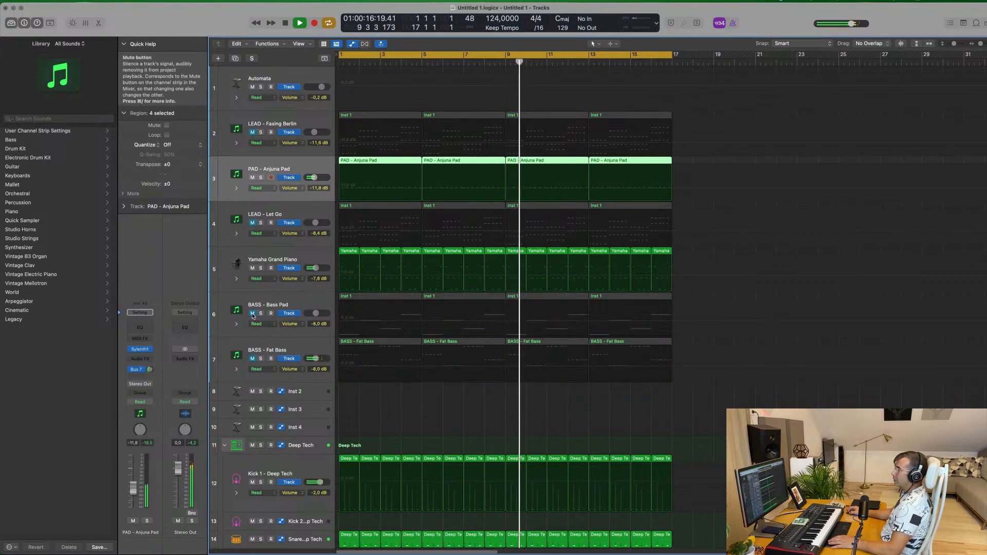
key(Return)
click(252, 268)
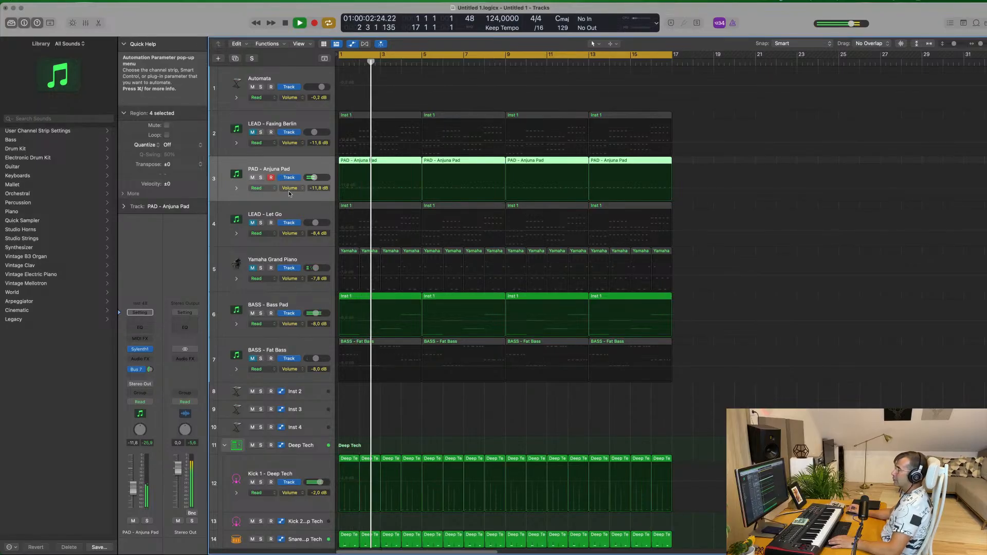
click(252, 223)
key(Return)
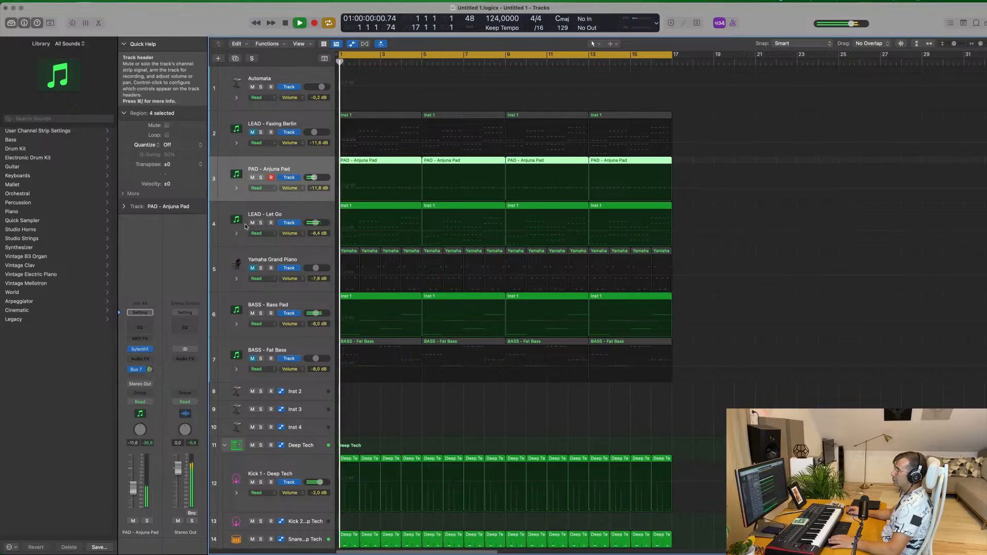
Duplicate the LEAD - Let Go track and copy its first four-bar region onto the new track.
click(314, 212)
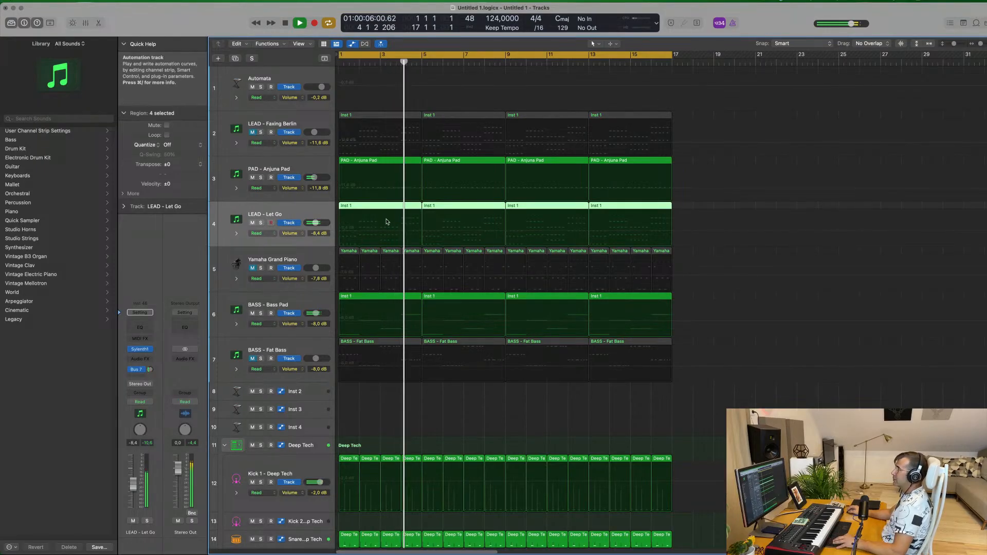
scroll(363, 173, down, 3)
scroll(372, 175, down, 3)
scroll(375, 172, up, 3)
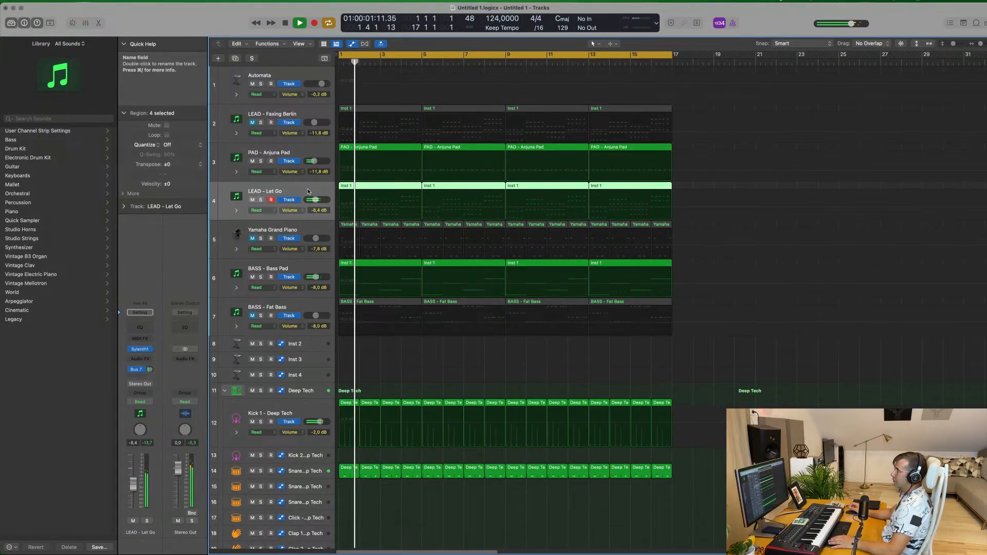
key(Return)
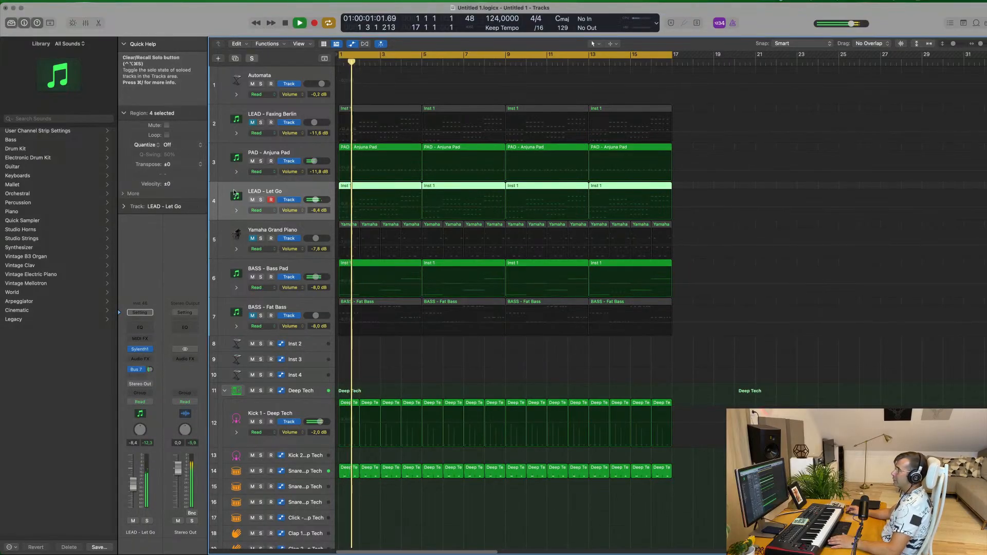
key(s)
key(s)
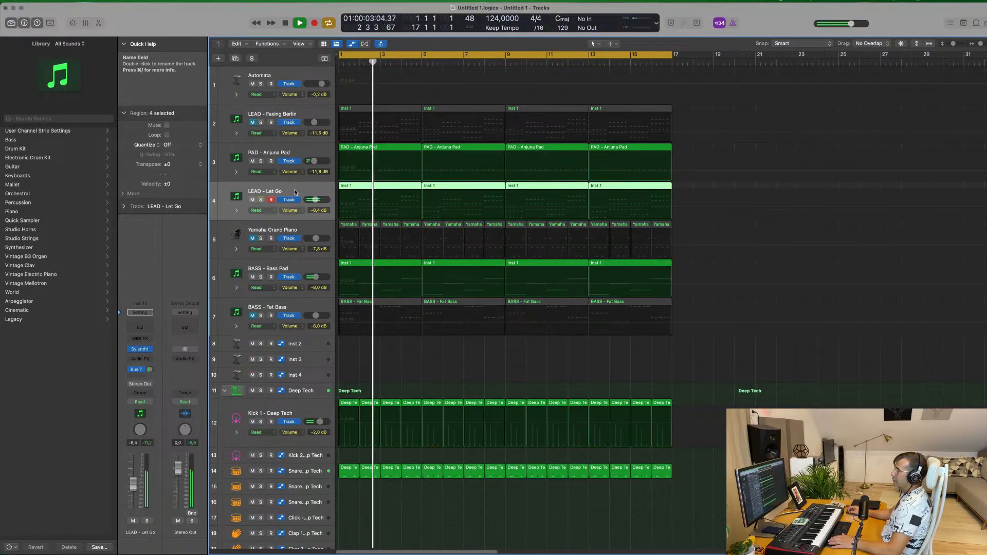
key(Return)
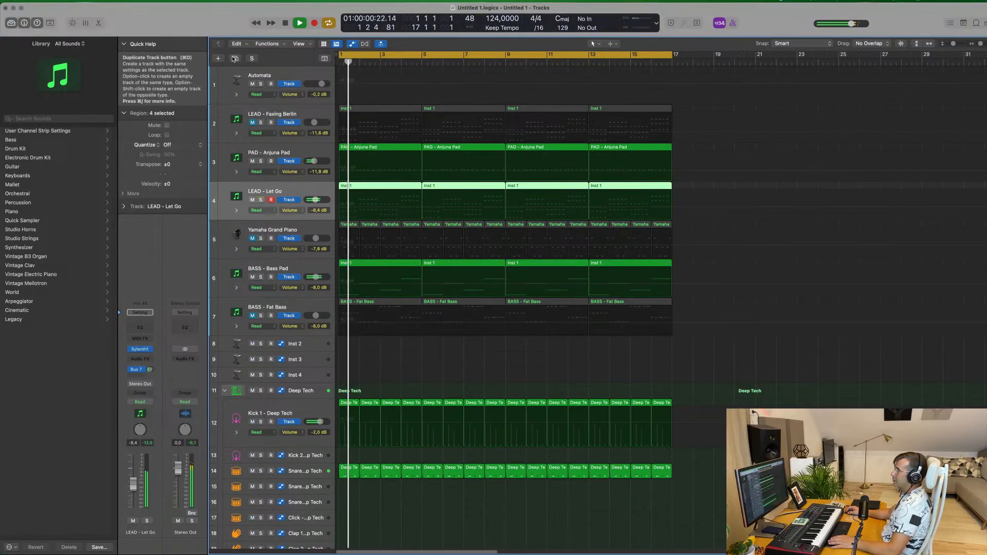
key(super+d)
drag(387, 186, 383, 226)
Delete the repeated chords in the copied LEAD - Let Go region, keeping only the first chord of each bar.
double_click(383, 226)
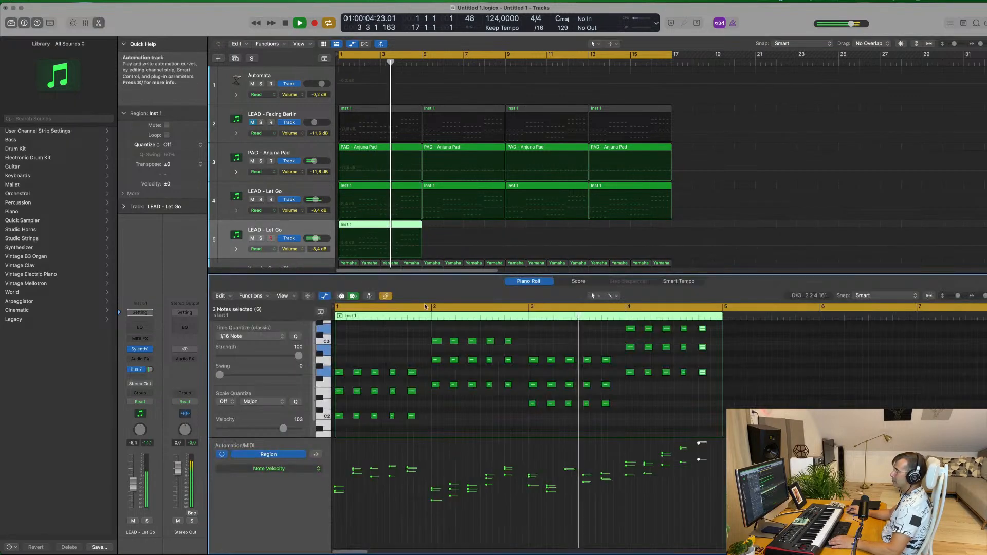
drag(359, 364, 423, 423)
key(Delete)
drag(483, 390, 616, 424)
key(Delete)
key(Delete)
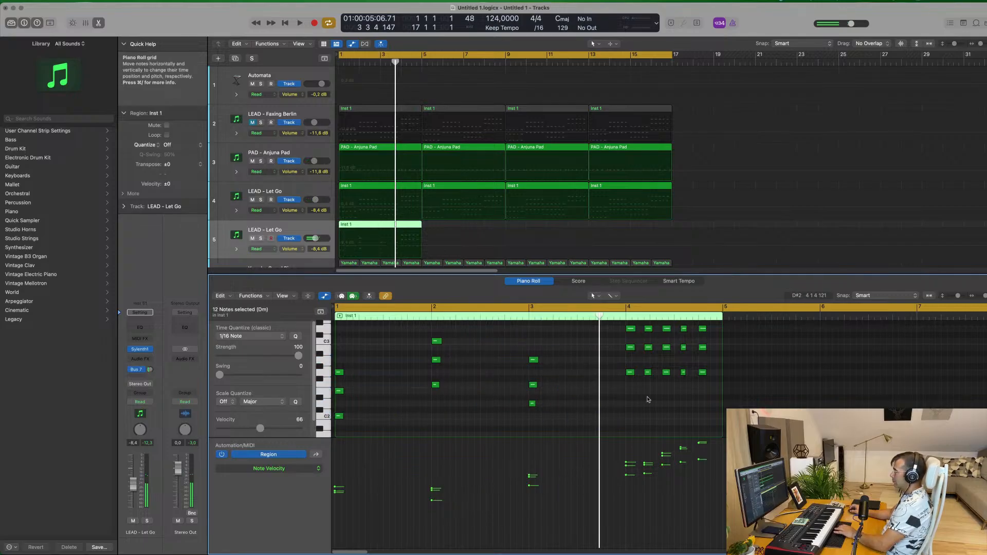
drag(647, 394, 746, 318)
key(Delete)
Lengthen the remaining chords in the copied region to fill a whole bar each, and play them from bar 1.
scroll(485, 370, up, 2)
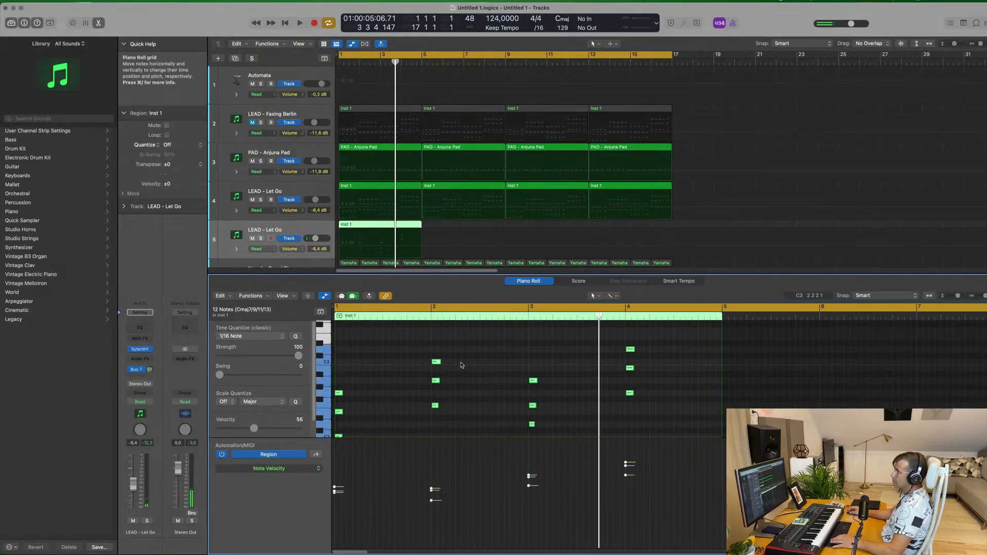
drag(443, 362, 528, 363)
key(Return)
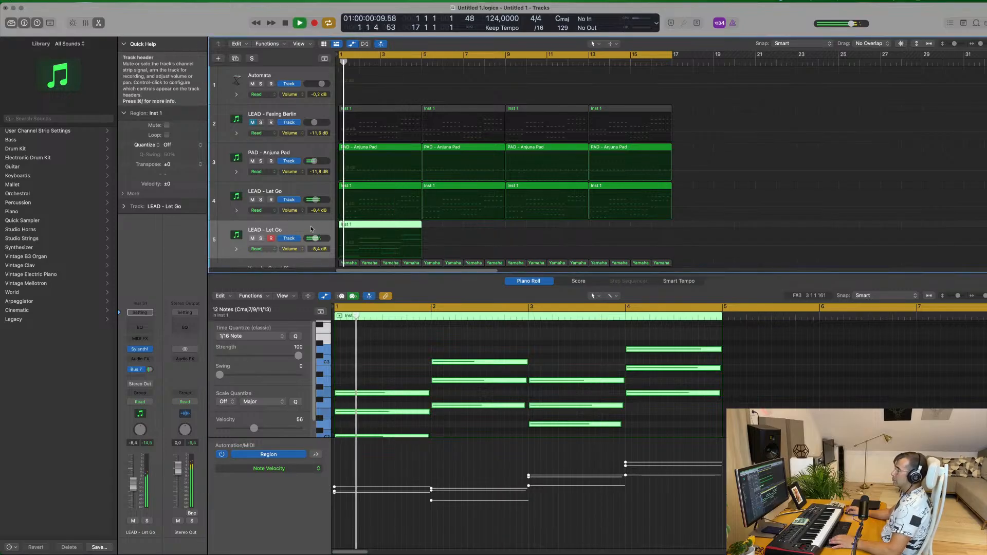
key(space)
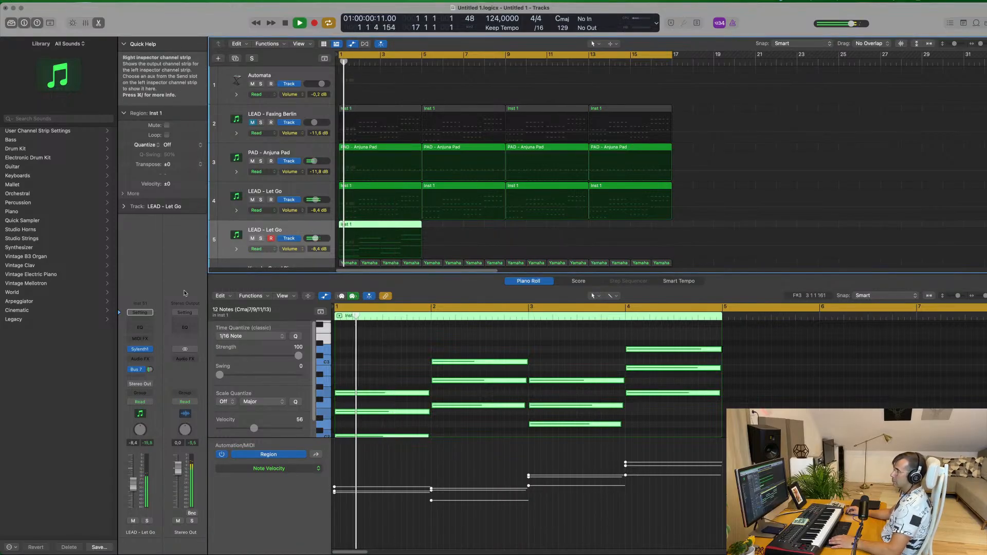
Move the sustained-chord region from the duplicated LEAD - Let Go track to bar 1 of the Automata track and select that track.
click(144, 350)
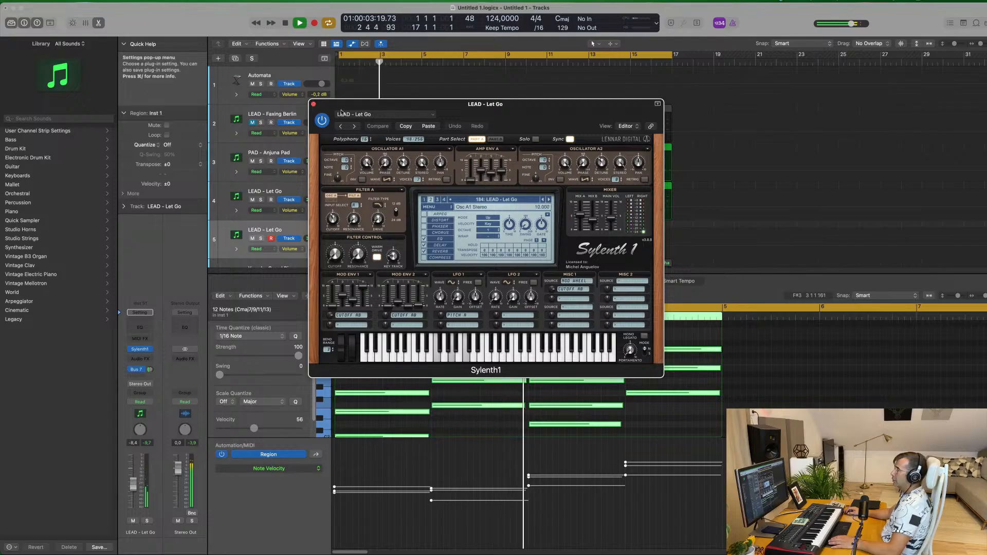
click(314, 104)
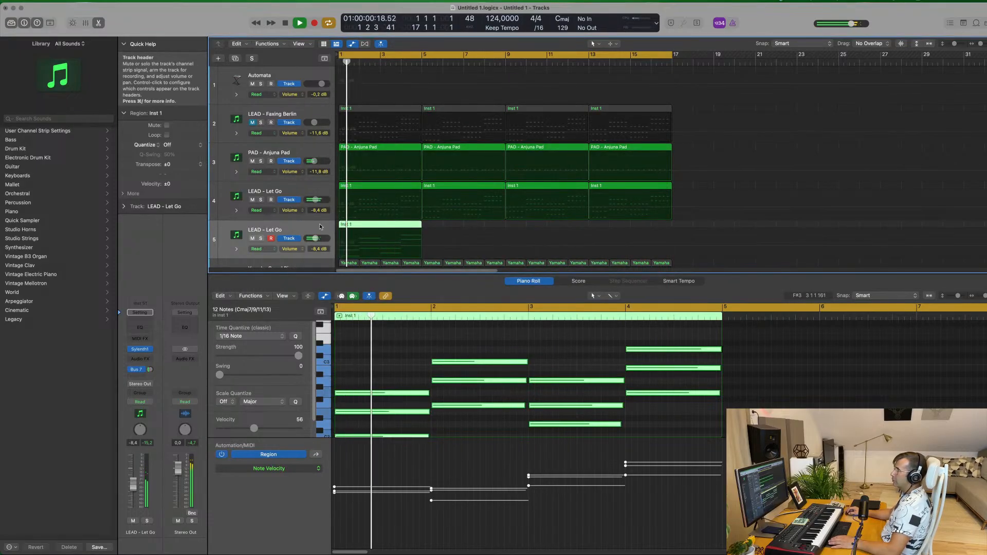
drag(388, 234, 388, 69)
key(Return)
click(295, 75)
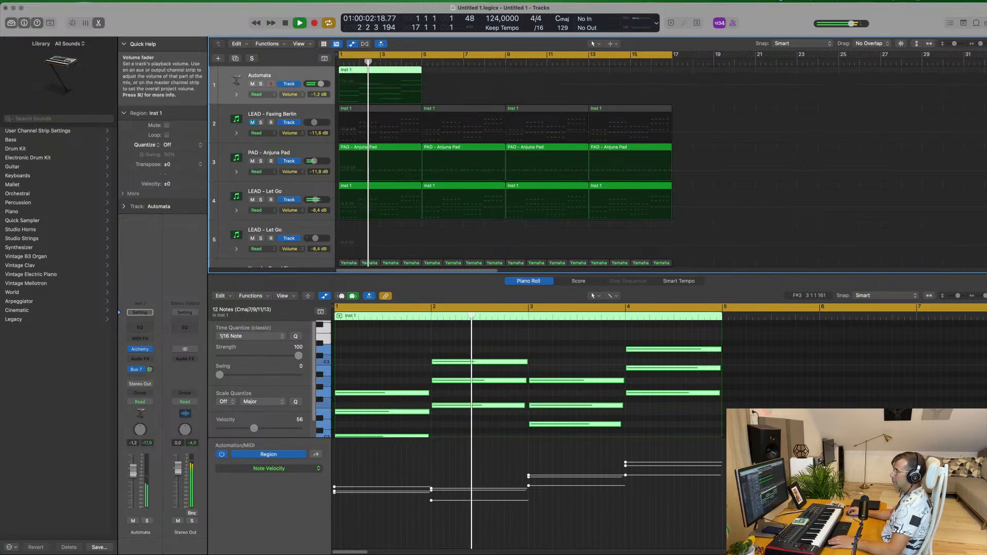
Open the Automata track's Alchemy instrument and load the Analog Poly Ensemble preset from the Pads category.
click(141, 349)
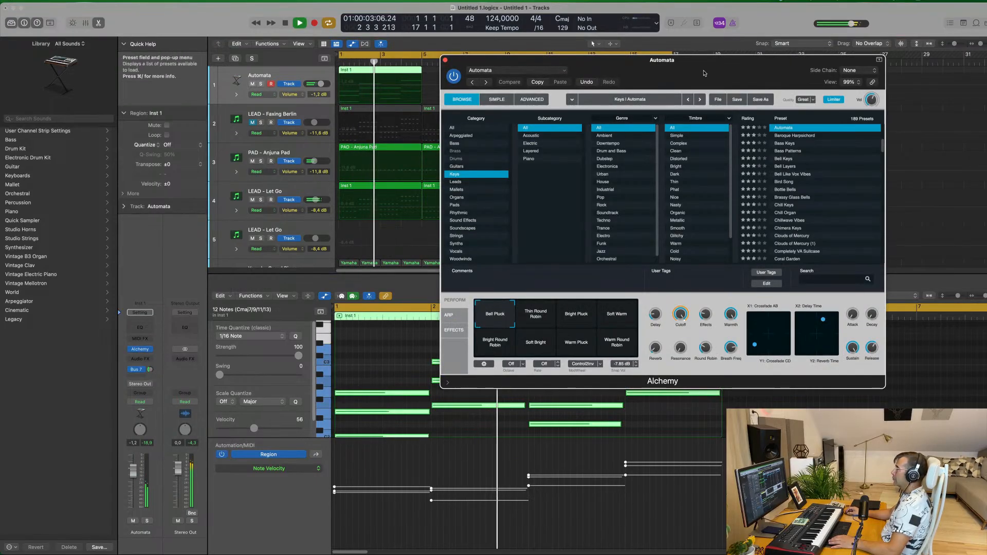
drag(716, 72, 632, 103)
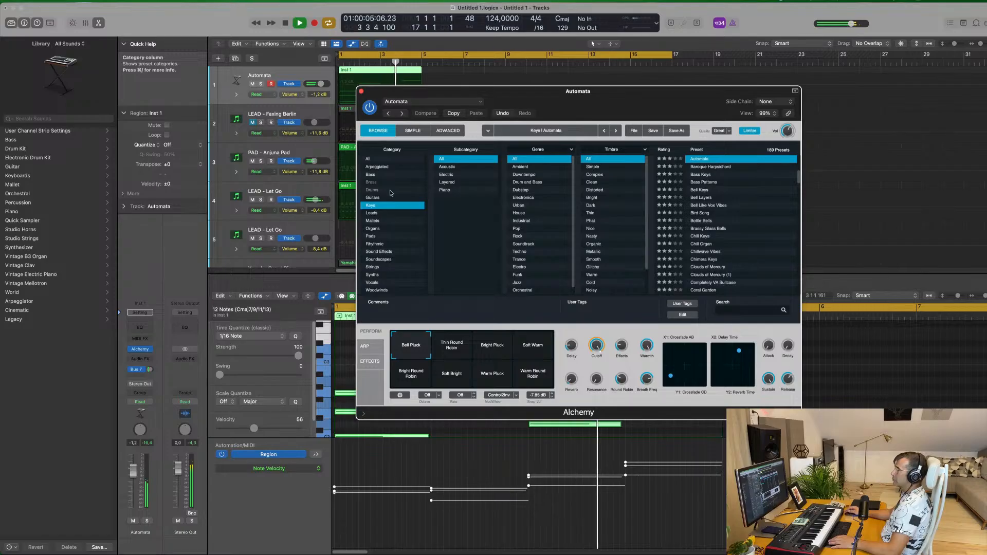
key(space)
click(397, 236)
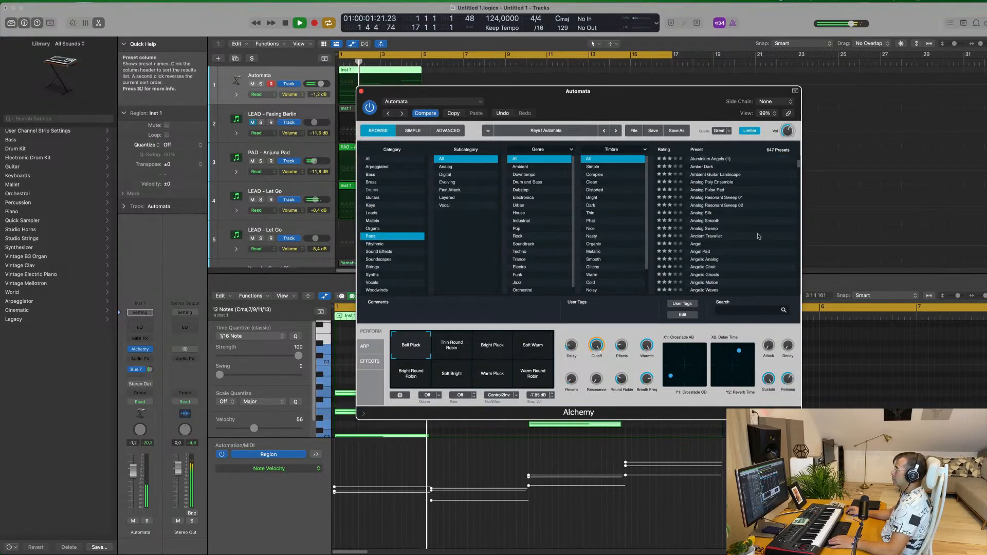
click(715, 187)
drag(641, 102, 837, 80)
click(449, 70)
click(393, 71)
drag(642, 70, 446, 192)
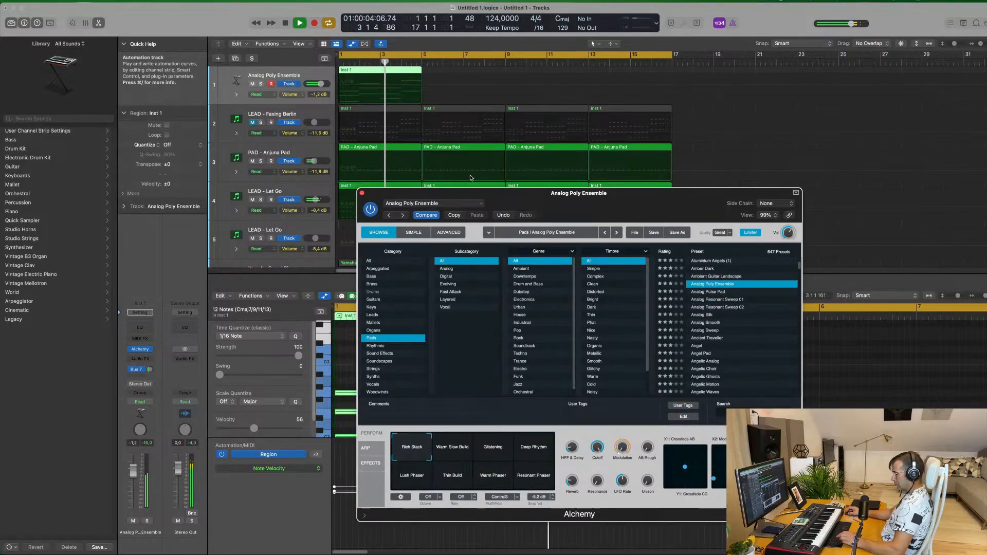
Repeat the sustained-chord region three times so it fills all 16 bars.
key(super+r)
key(super+r)
key(super+r)
drag(668, 195, 790, 160)
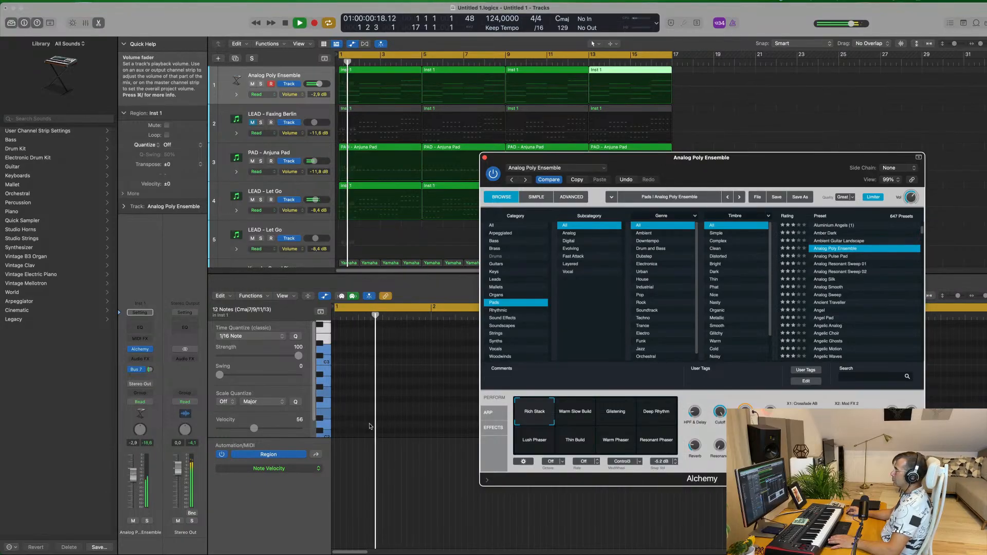
key(space)
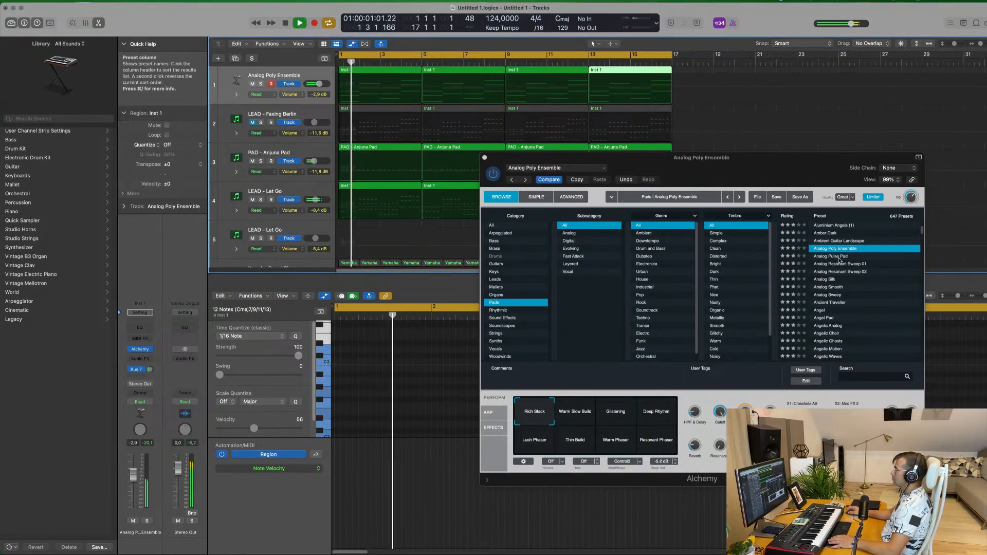
Audition the Analog Pulse Pad and Analog Smooth presets, briefly soloing the track.
click(838, 257)
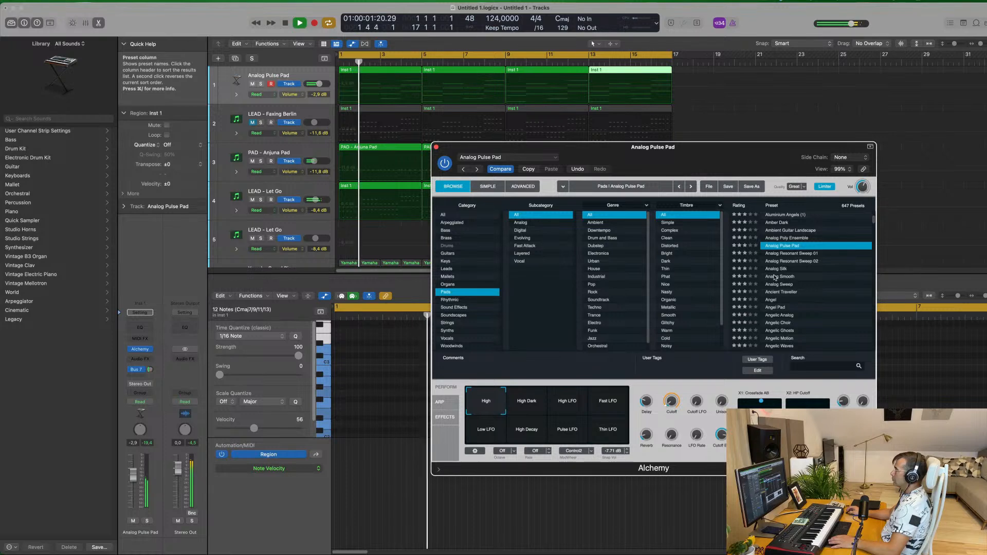
click(771, 277)
key(Return)
click(147, 520)
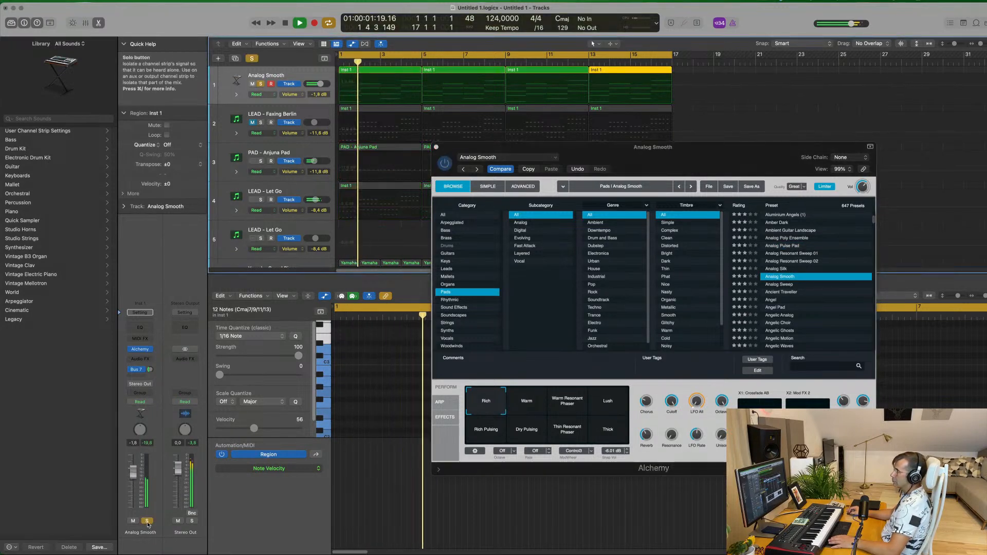
click(147, 521)
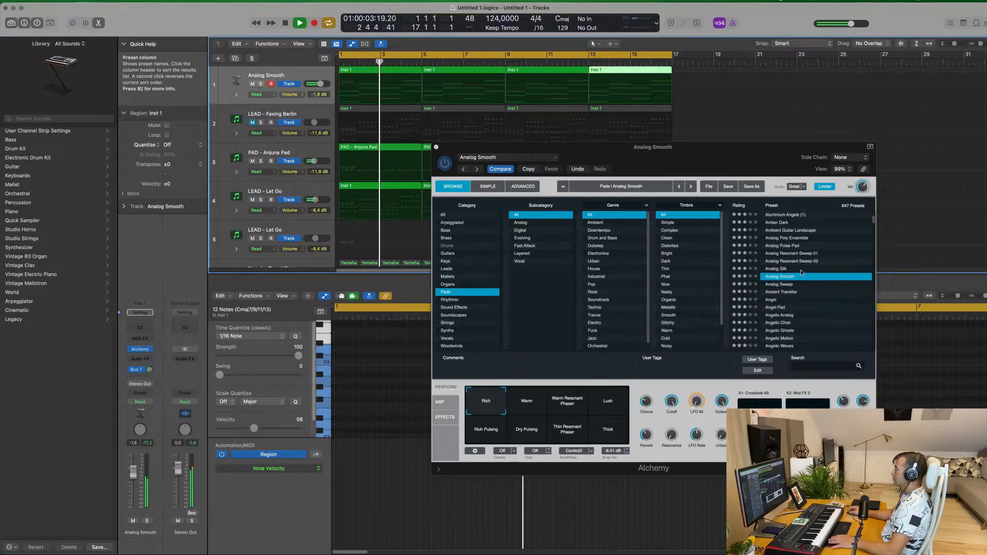
Load the Ancient Traveller pad preset and lower the track's volume to -5.1 dB.
scroll(794, 285, down, 1)
click(790, 278)
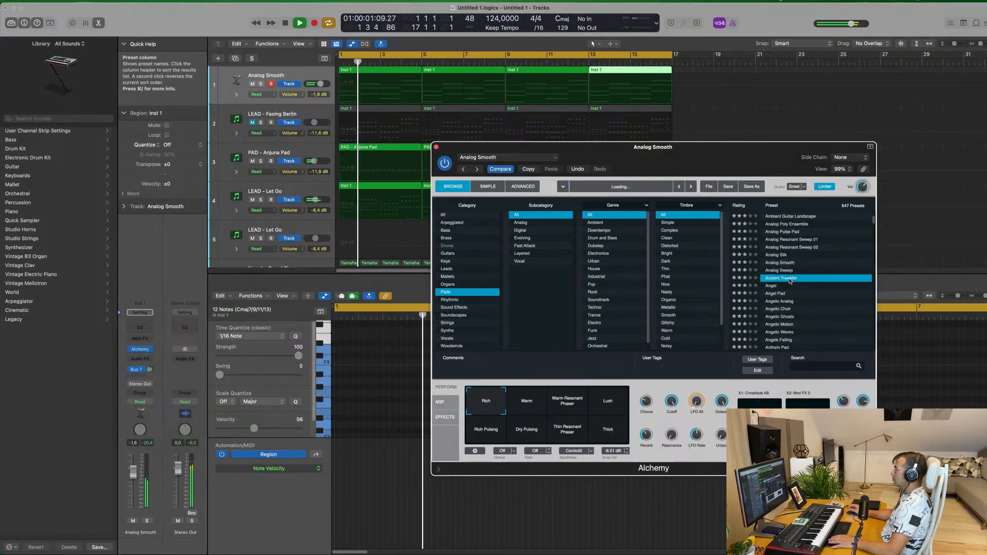
drag(725, 155, 743, 110)
key(Return)
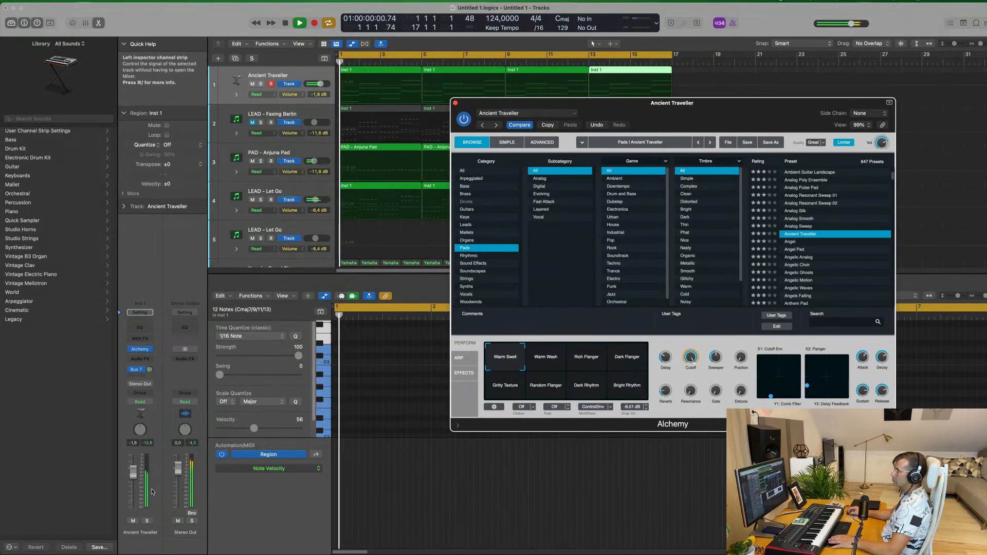
drag(135, 481, 135, 487)
Audition the Warm Wash, Rich Flanger, Dark Flanger, Bright Rhythm and Gritty Texture performance snapshots of Ancient Traveller.
click(546, 359)
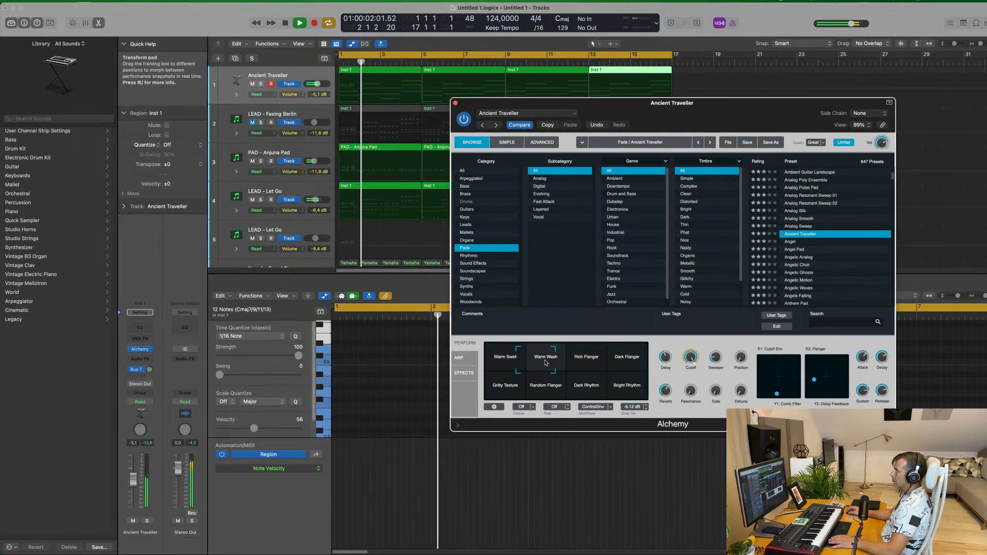
click(595, 357)
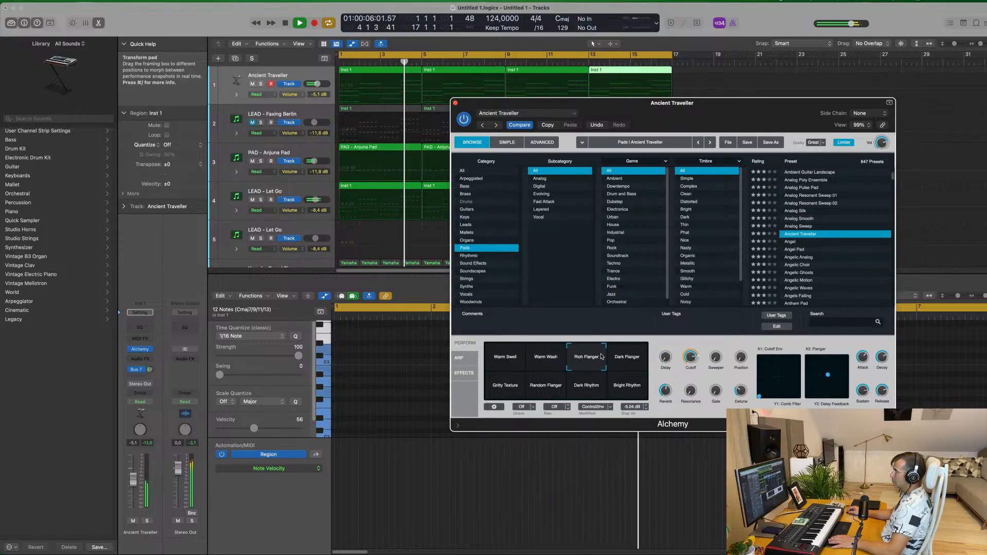
key(Return)
drag(134, 480, 134, 481)
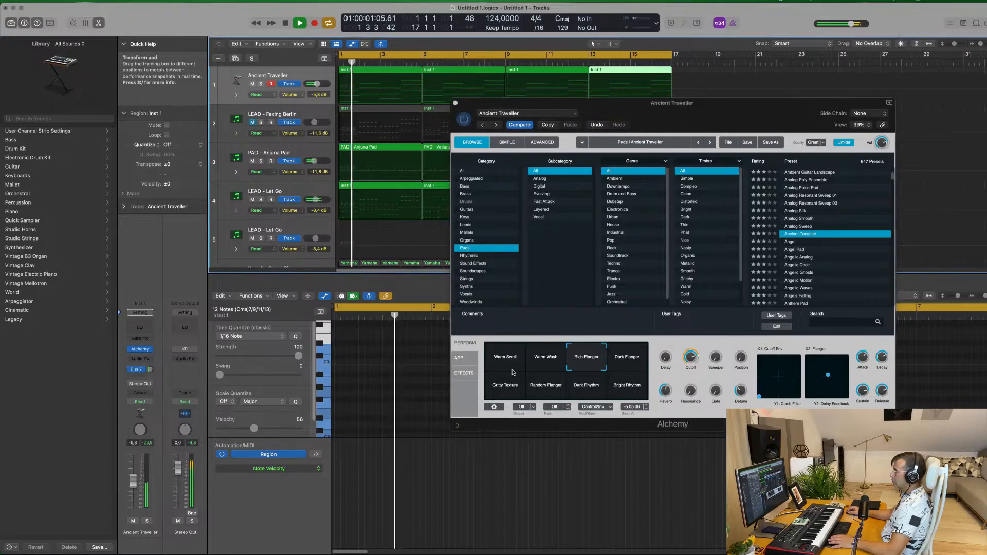
click(645, 356)
click(642, 398)
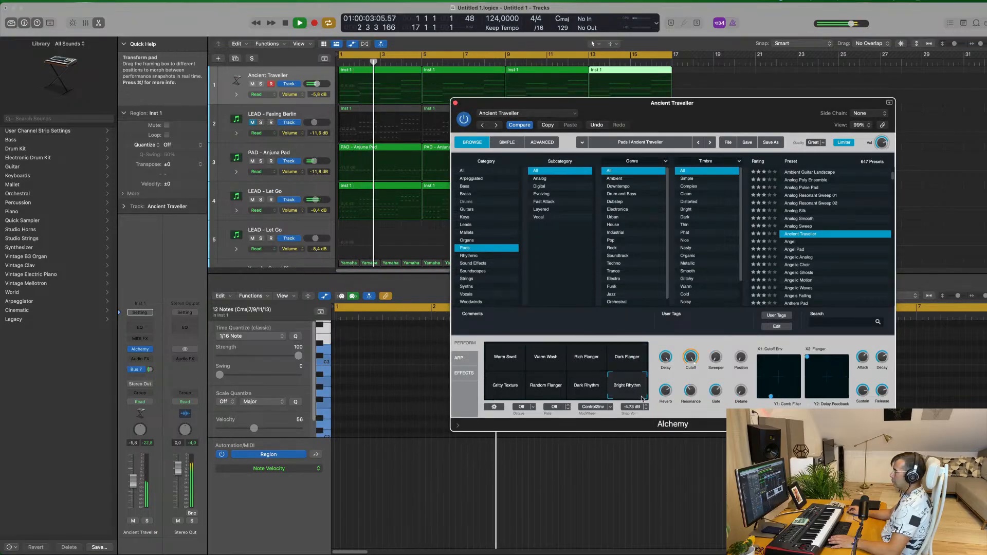
click(497, 391)
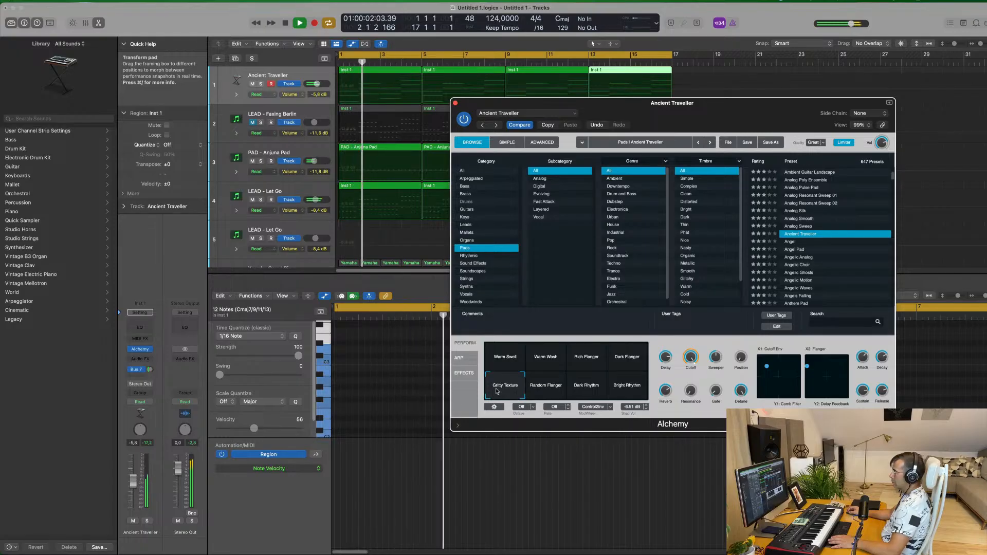
Blend the Ancient Traveller sound about halfway between the Warm Swell and Warm Wash snapshots.
click(537, 359)
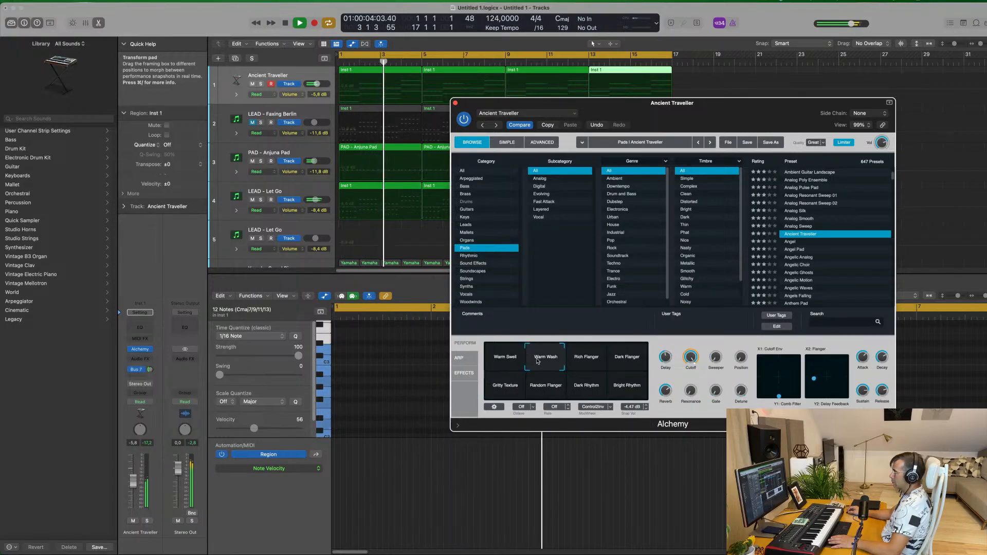
drag(537, 361, 525, 361)
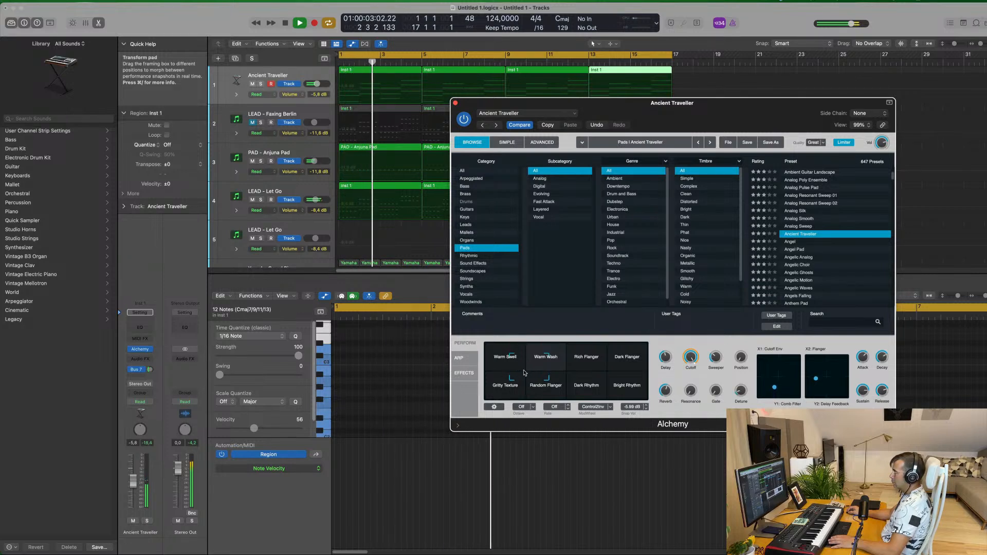
drag(525, 355, 523, 354)
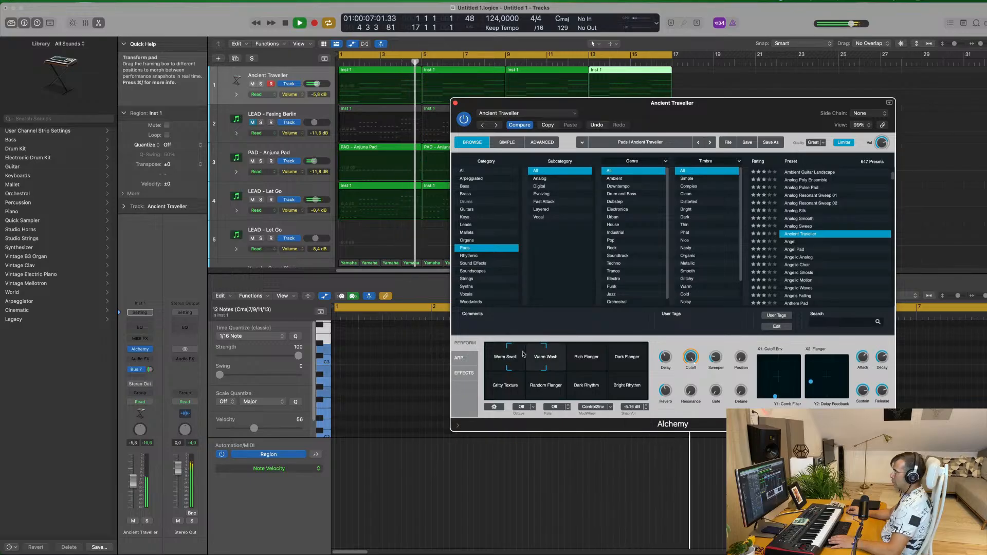
Check the Ancient Traveller track in solo from bar 1, lower its volume to -8.8 dB, and close Alchemy.
key(Return)
click(147, 521)
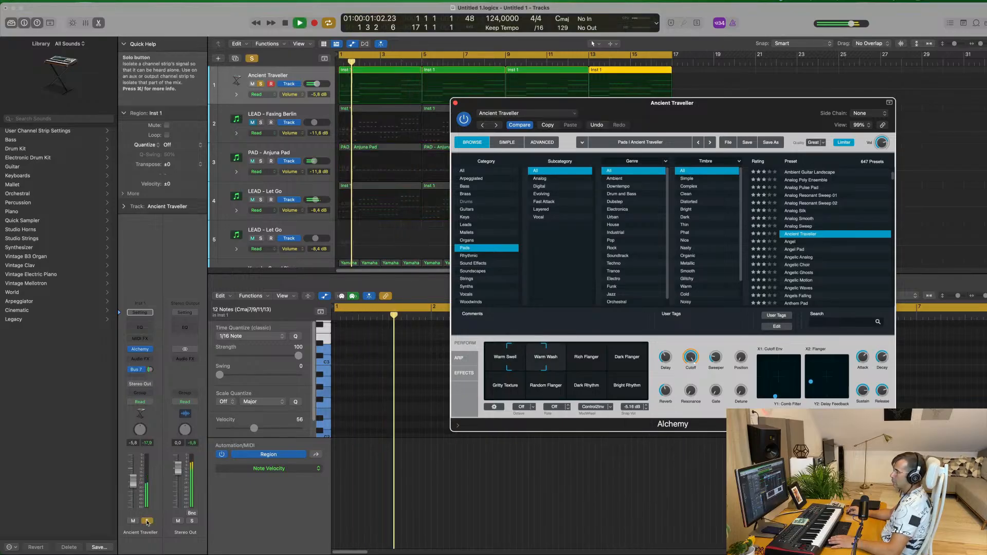
click(147, 521)
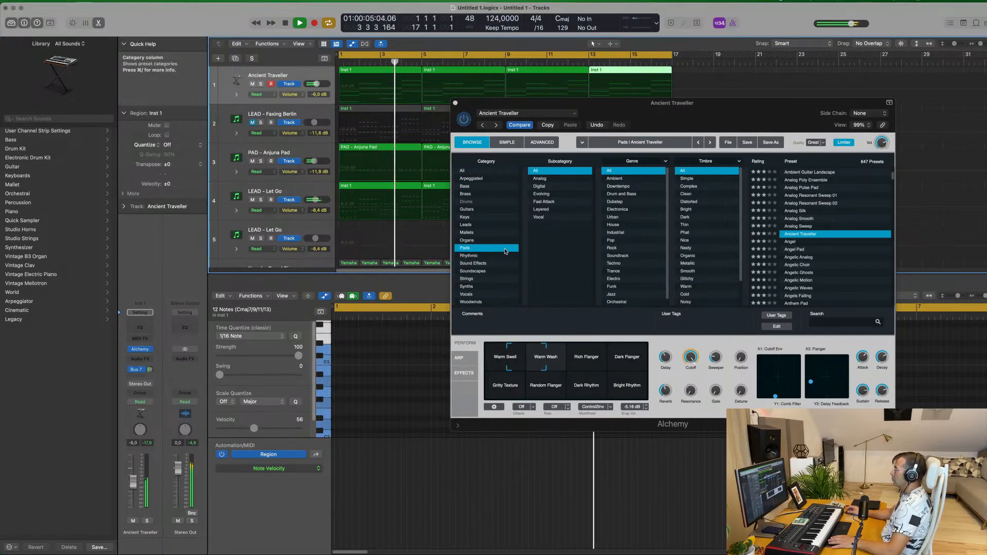
drag(133, 482, 133, 483)
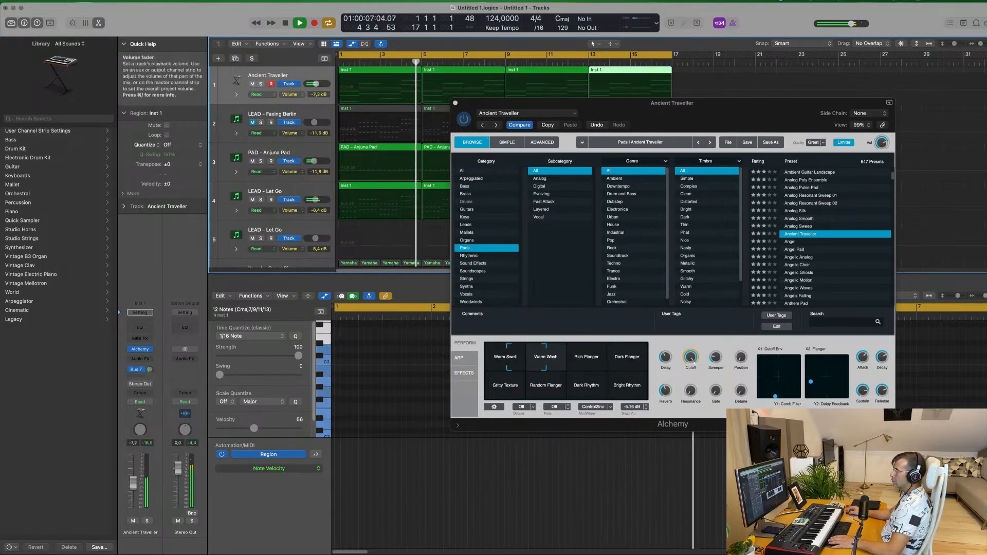
drag(524, 103, 482, 108)
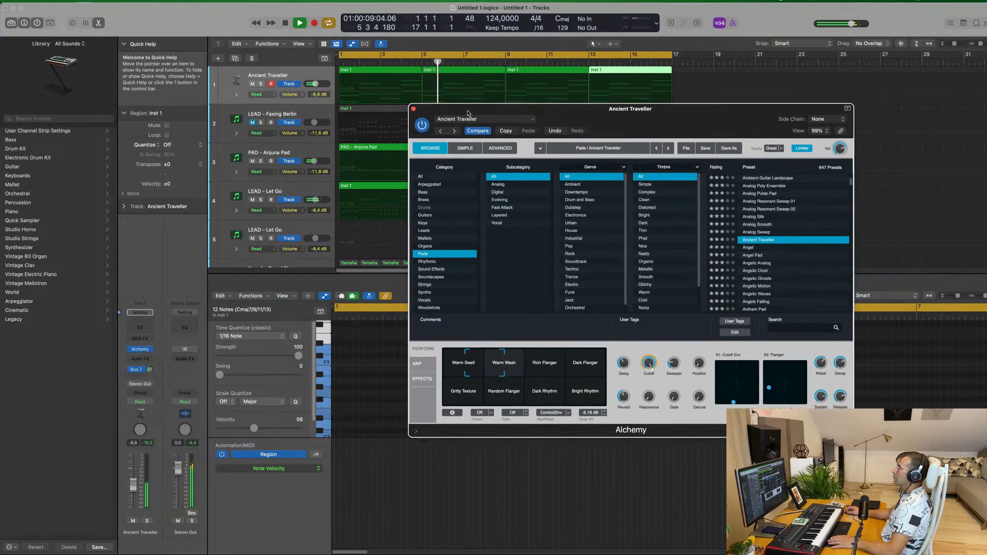
click(413, 109)
Unmute the Yamaha Grand Piano track and raise its volume to -6.0 dB while playing from bar 1.
key(super+Left)
key(super+Left)
key(super+Left)
key(super+Left)
key(super+Left)
key(super+Left)
key(super+Left)
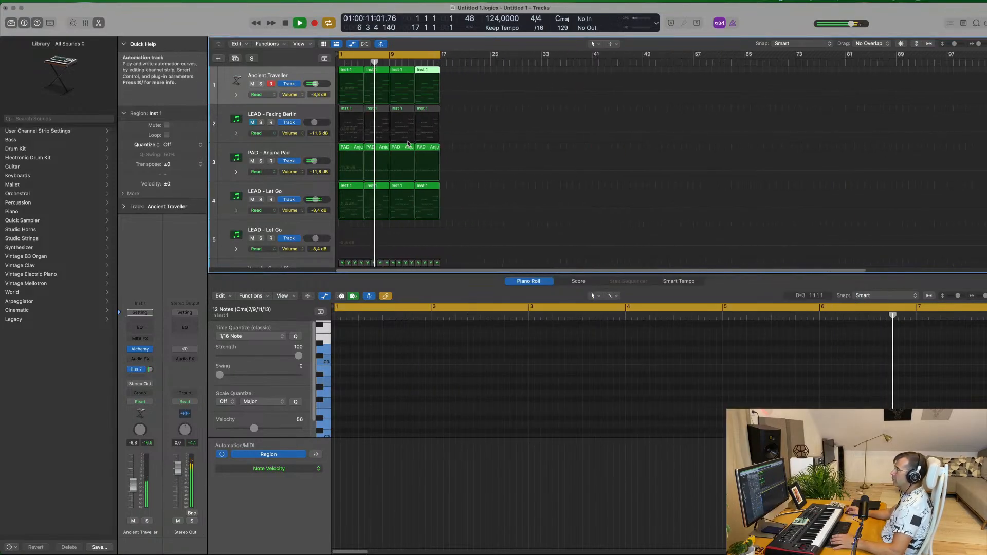
key(super+Right)
key(super+Right)
scroll(459, 154, down, 3)
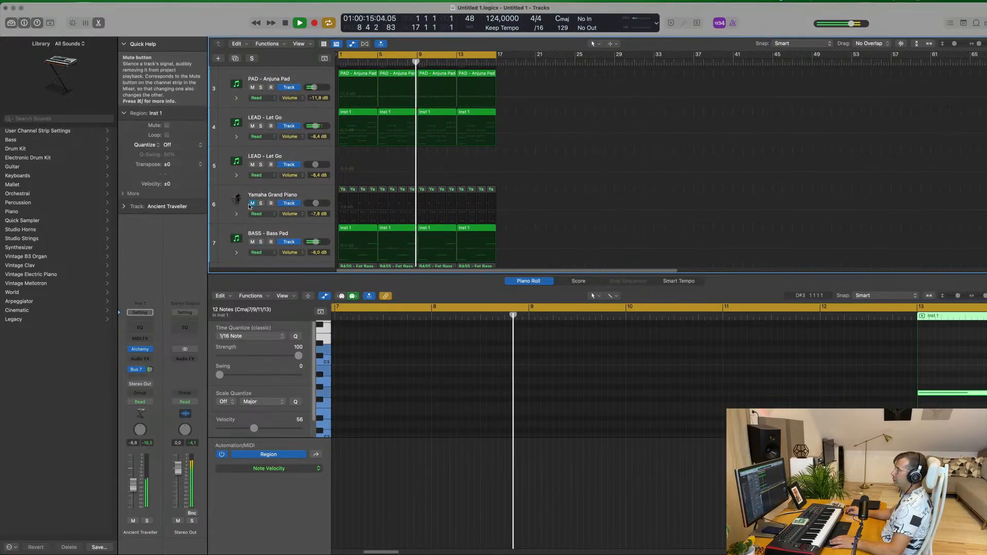
click(294, 197)
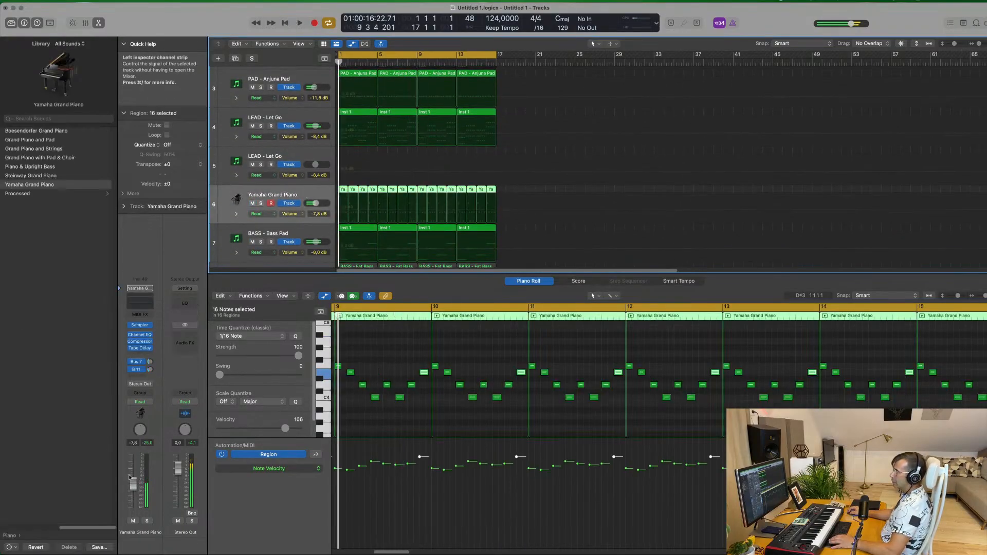
key(Return)
drag(133, 483, 132, 480)
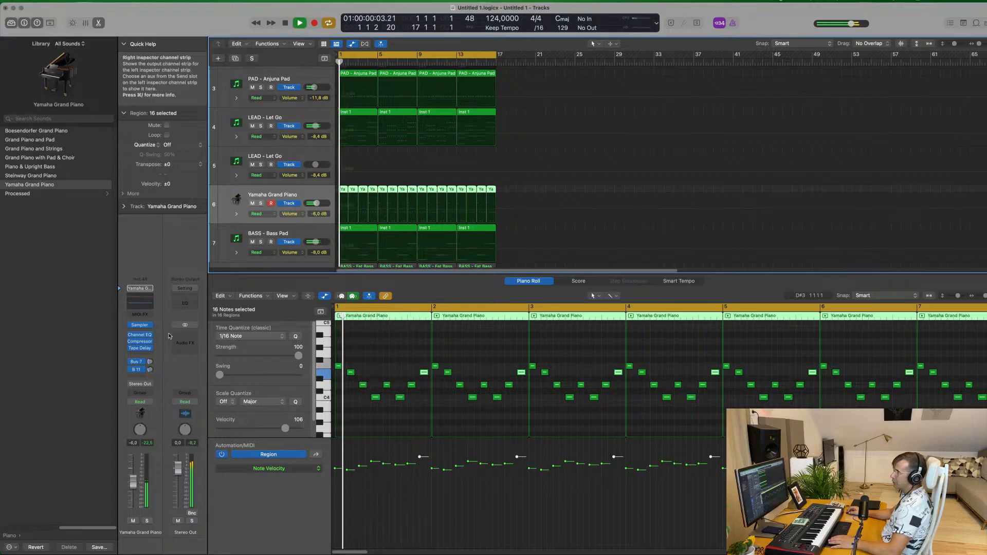
Insert the stereo Step FX multi-effect after Tape Delay on the Yamaha Grand Piano and load its Brittle Spike setting.
click(147, 354)
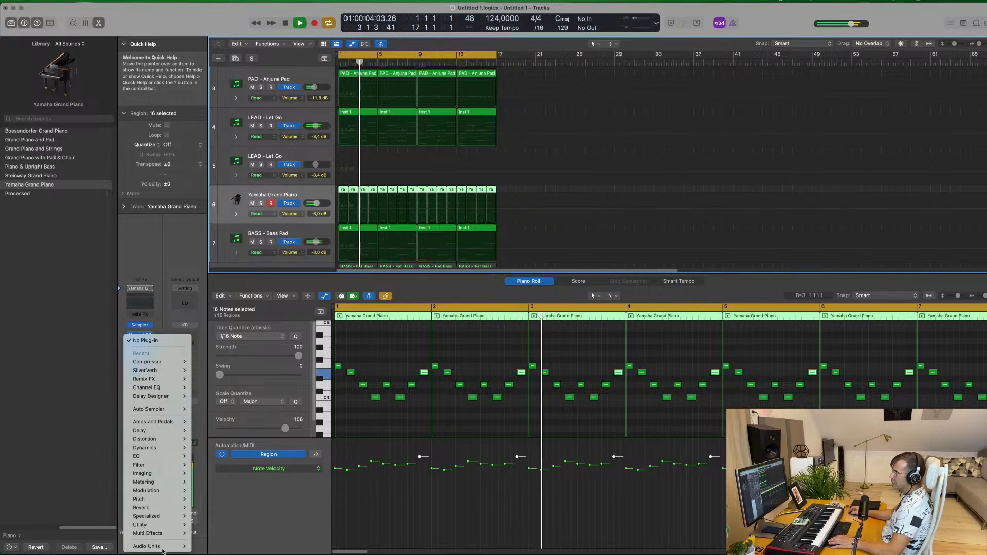
mouse_move(165, 532)
mouse_move(211, 531)
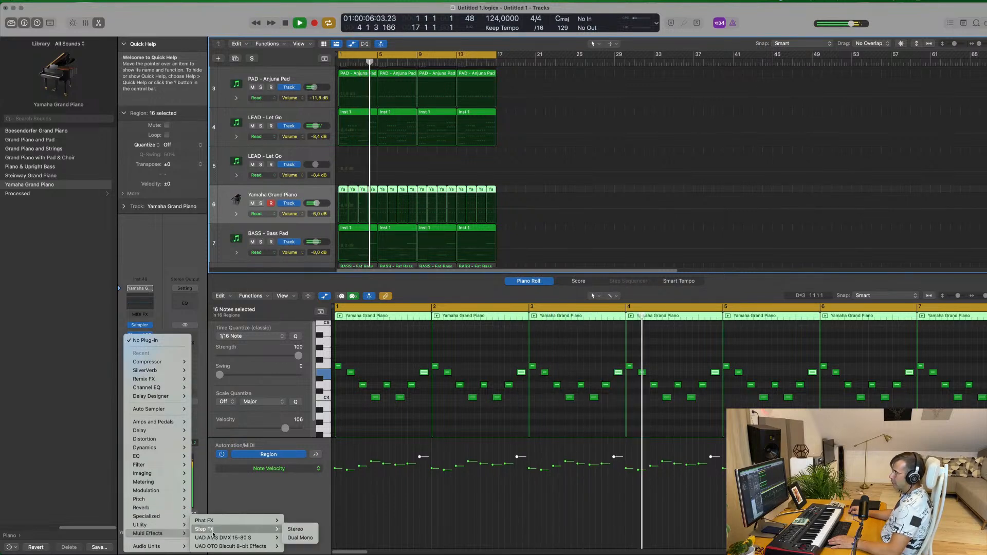
click(297, 530)
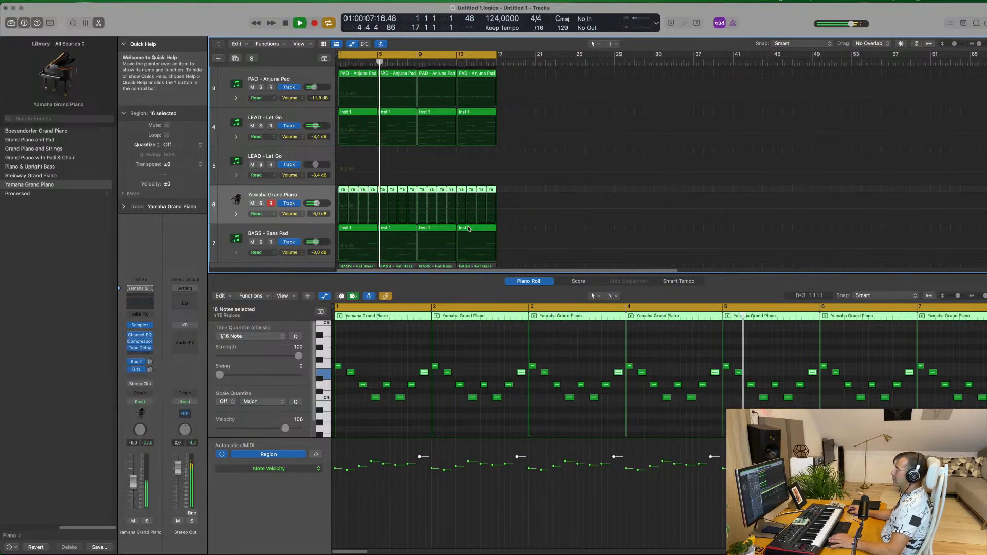
drag(515, 111, 620, 100)
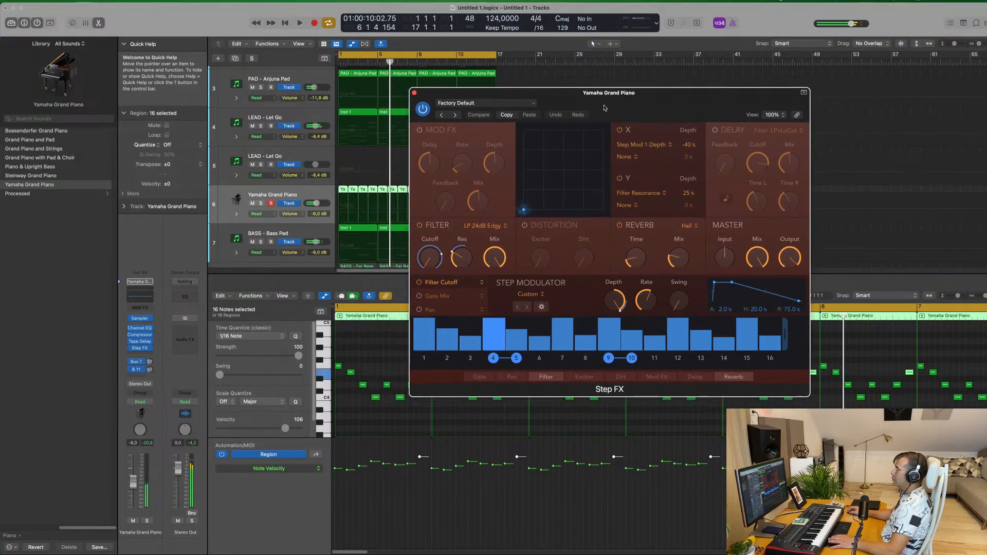
click(455, 114)
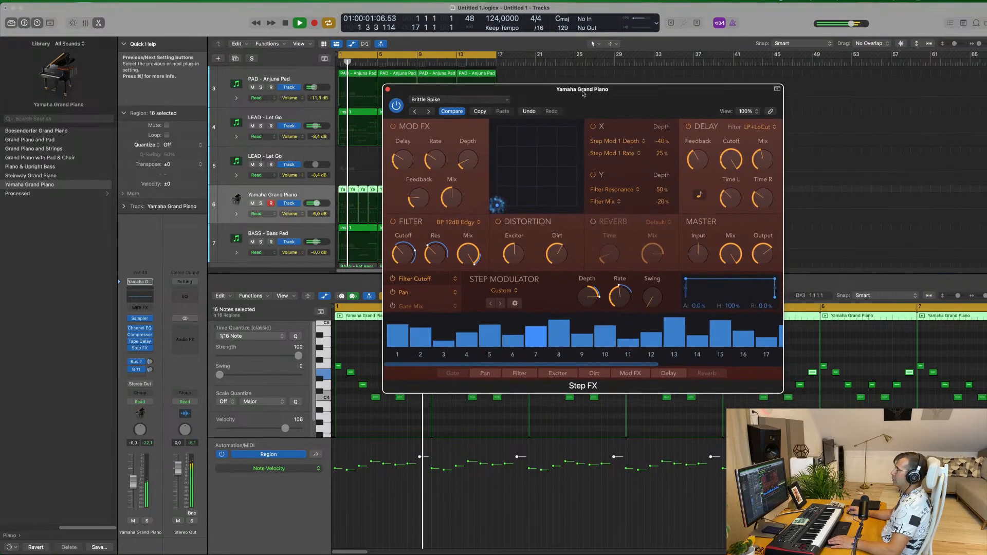
Audition the Comb Glitcher and Dark Roller settings in Step FX, and load the Simple Gated setting Anthem Gated Space.
click(501, 99)
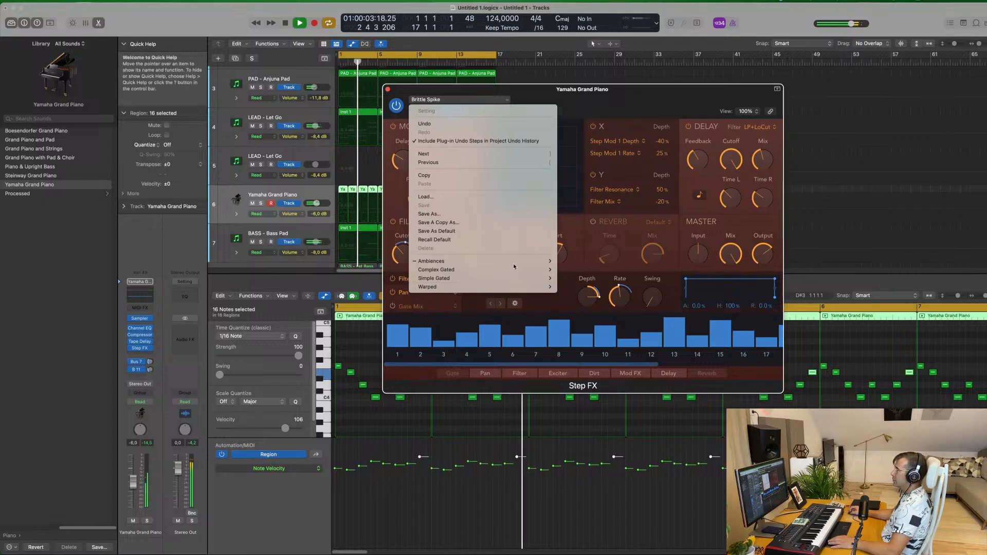
mouse_move(518, 270)
click(577, 270)
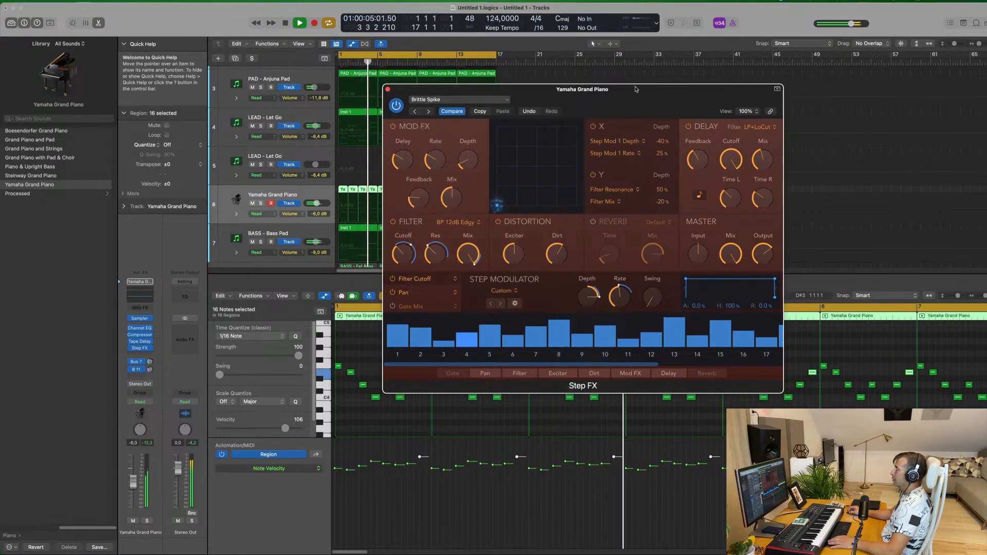
drag(623, 99, 604, 101)
click(411, 116)
drag(544, 98, 608, 72)
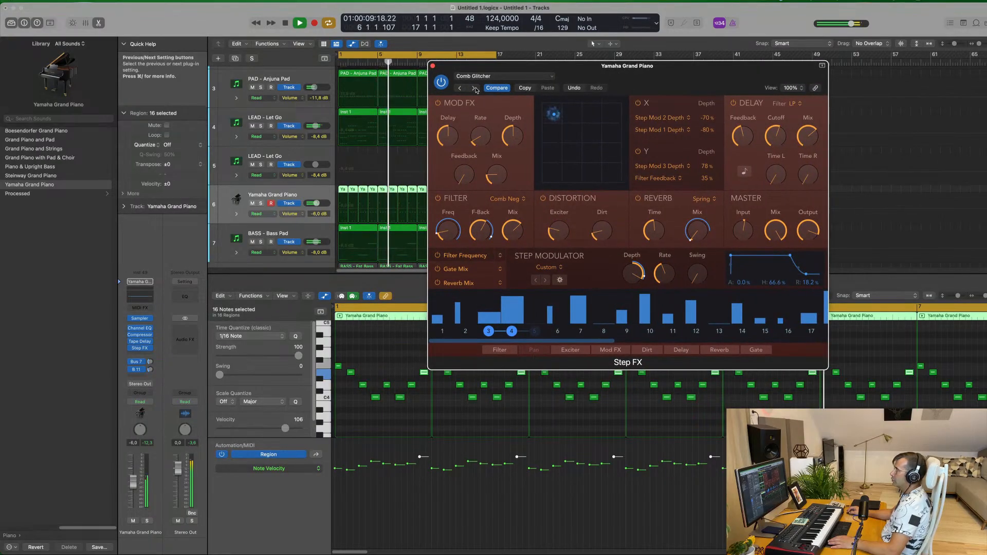
click(473, 88)
click(493, 76)
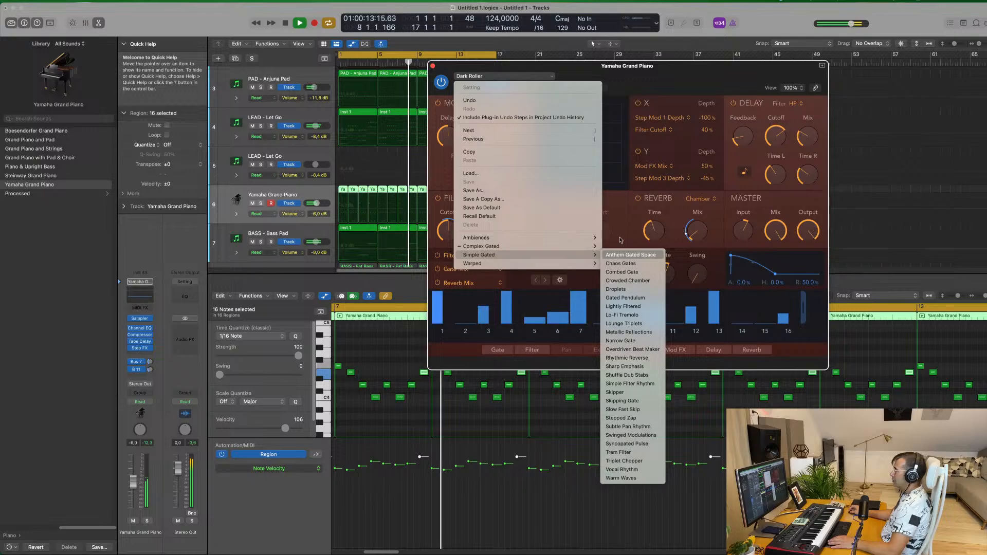
click(659, 77)
drag(663, 71, 588, 107)
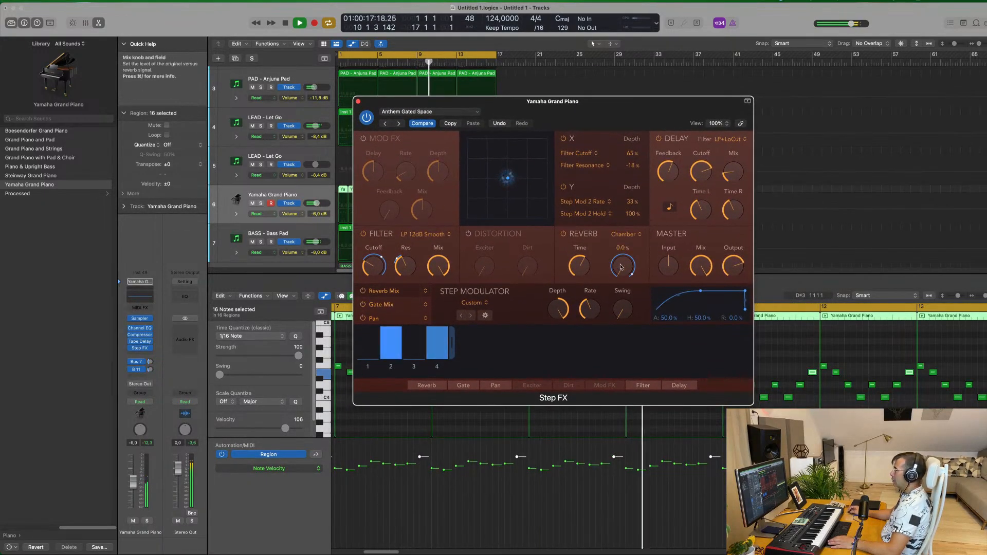
Try the Step FX master mix at 44.1%, return it to full, and set the Yamaha Grand Piano volume to -3.4 dB.
drag(699, 278, 705, 294)
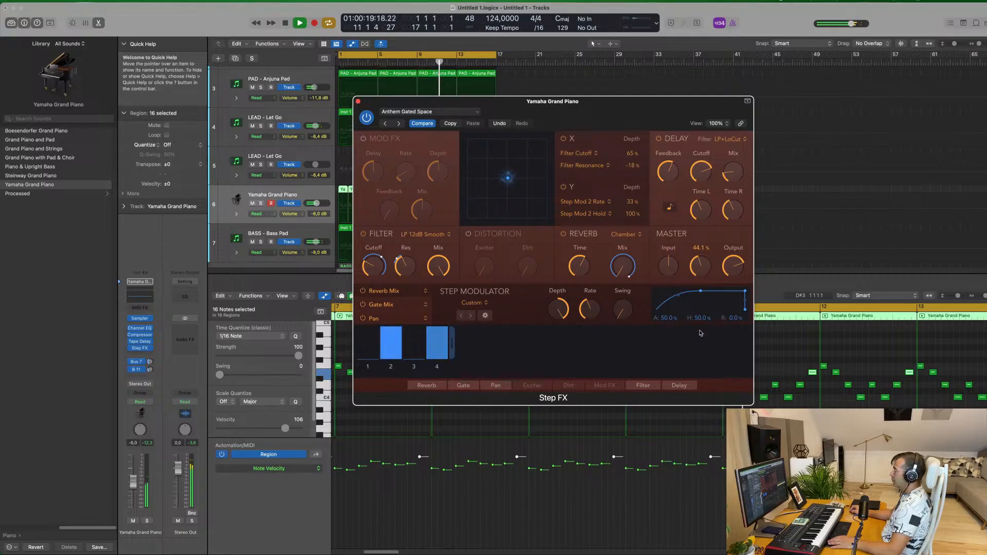
drag(134, 483, 133, 480)
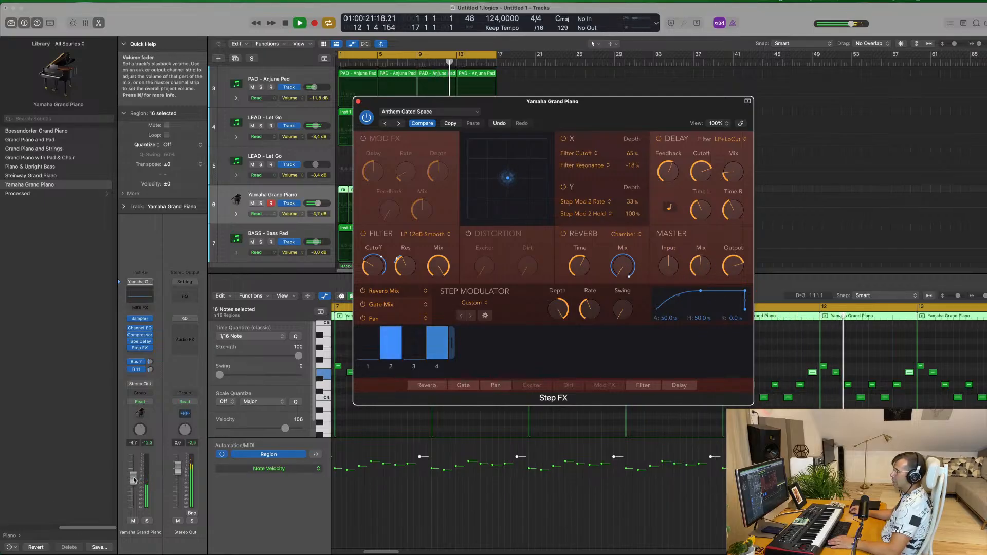
drag(703, 264, 708, 213)
drag(607, 104, 639, 124)
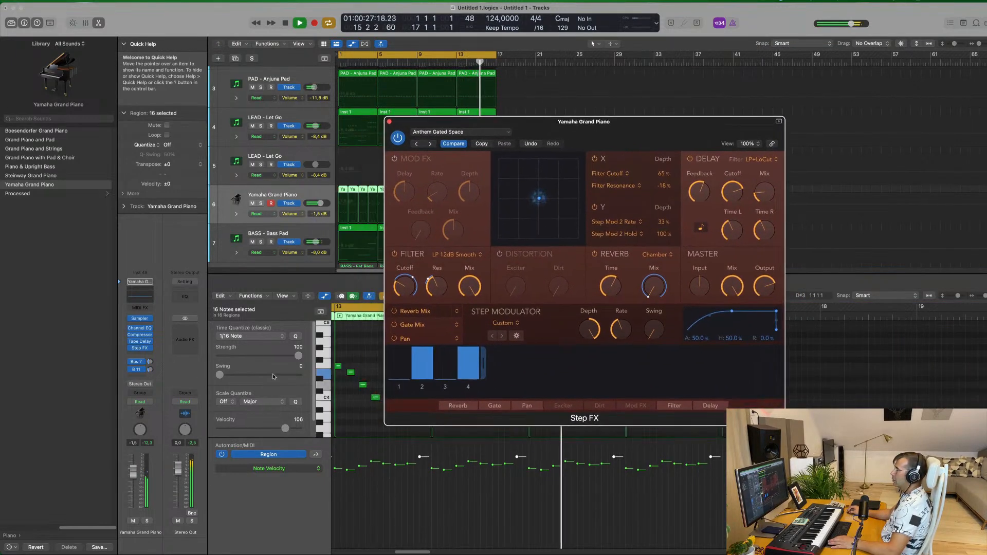
drag(133, 472, 133, 476)
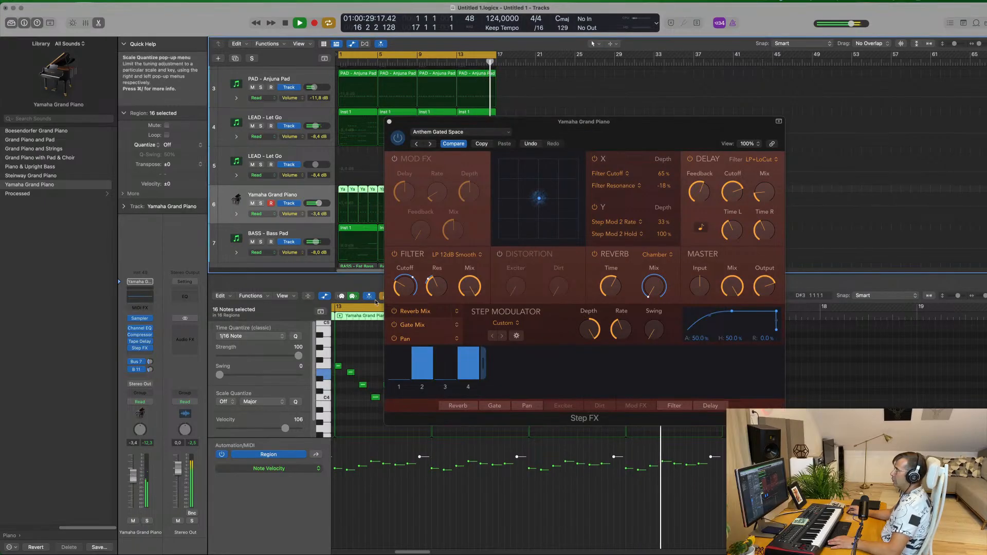
Copy the Anthem Gated Space setting, audition the Simple Gated settings from Chaos Gates onward, and paste the copied setting back.
click(483, 144)
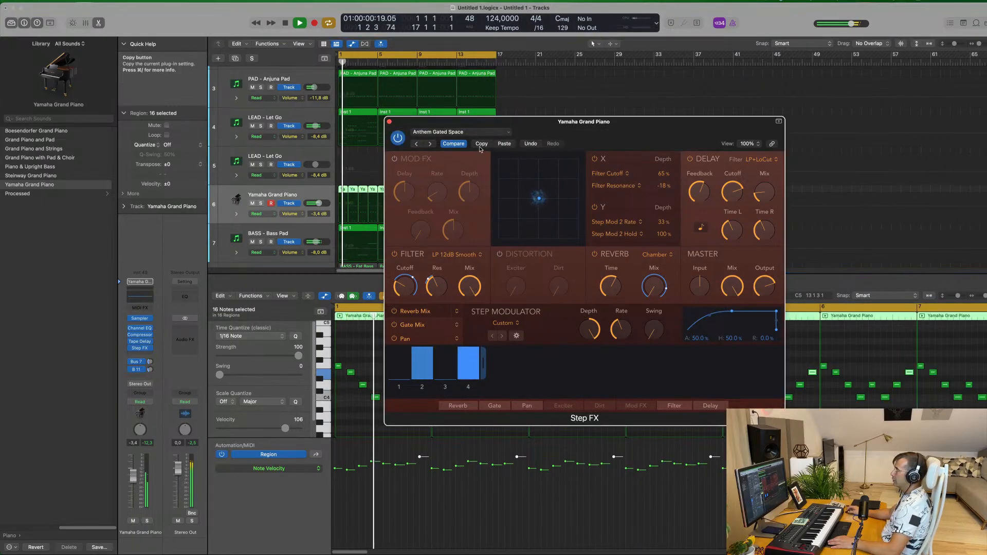
click(431, 144)
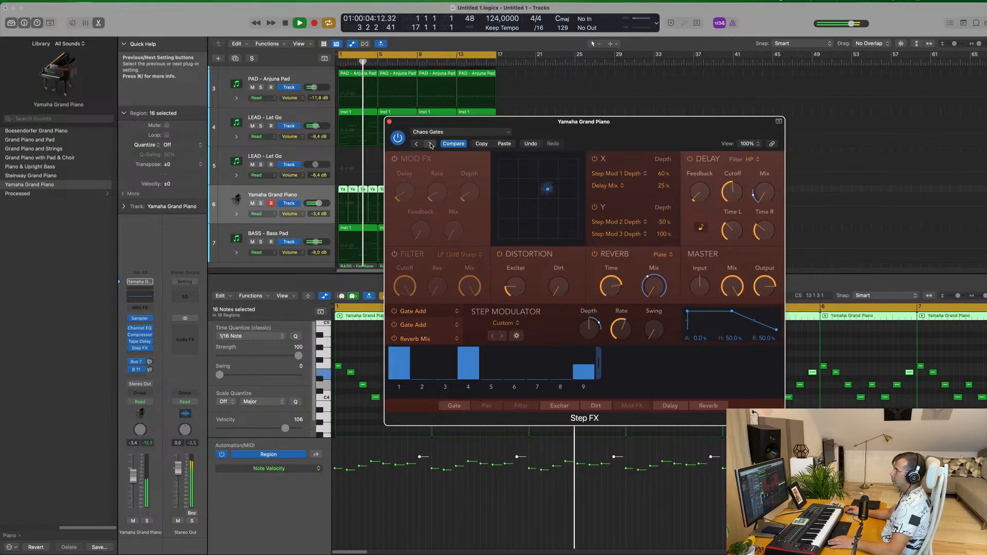
click(431, 144)
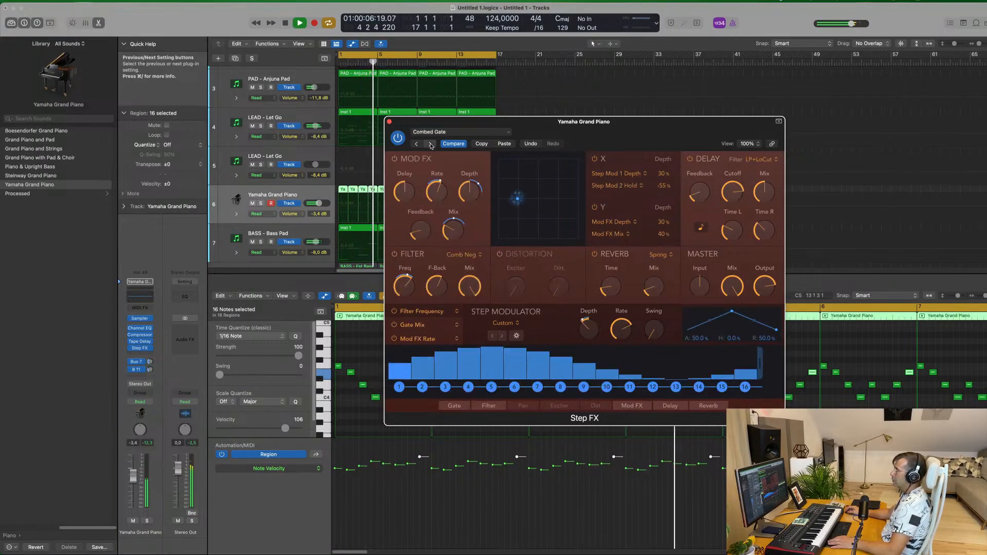
click(430, 144)
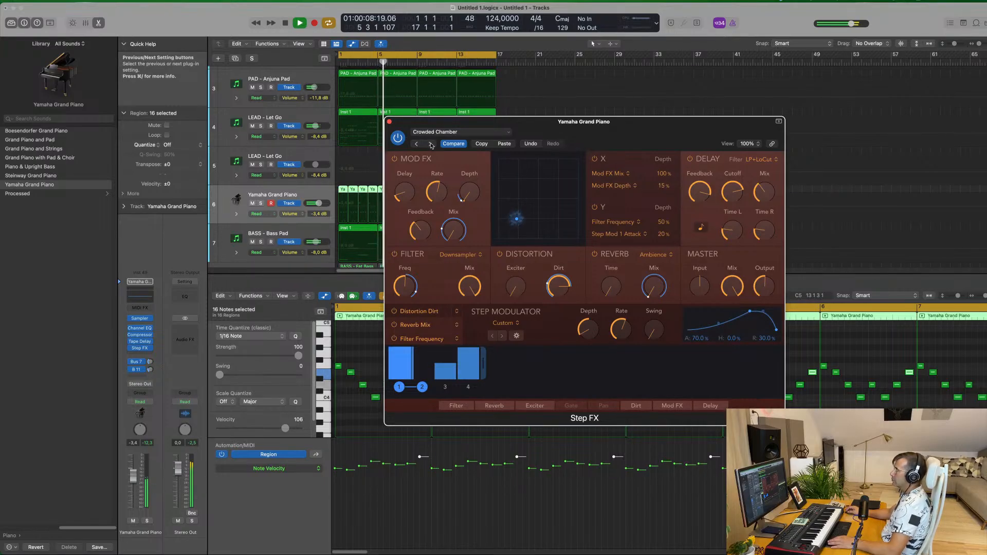
click(430, 144)
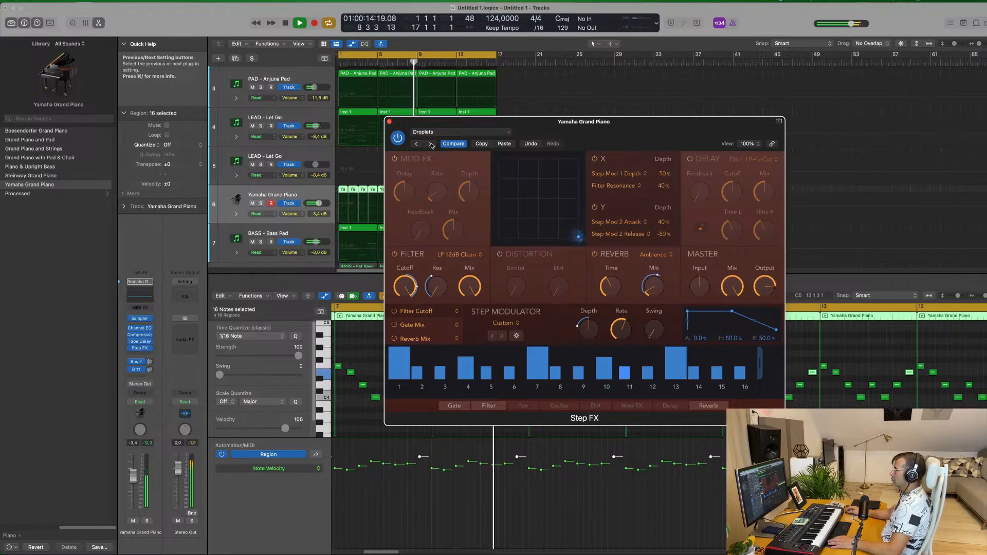
click(430, 144)
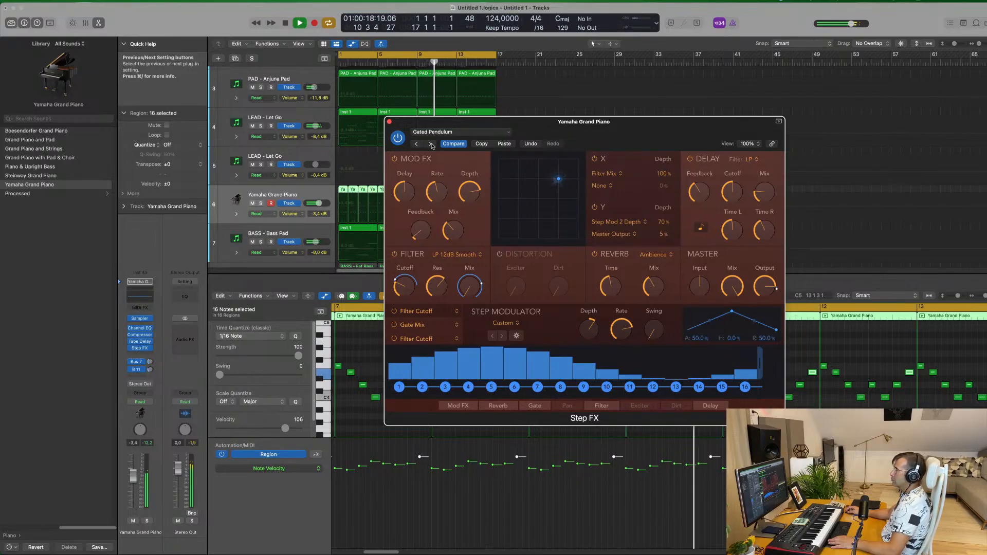
click(431, 144)
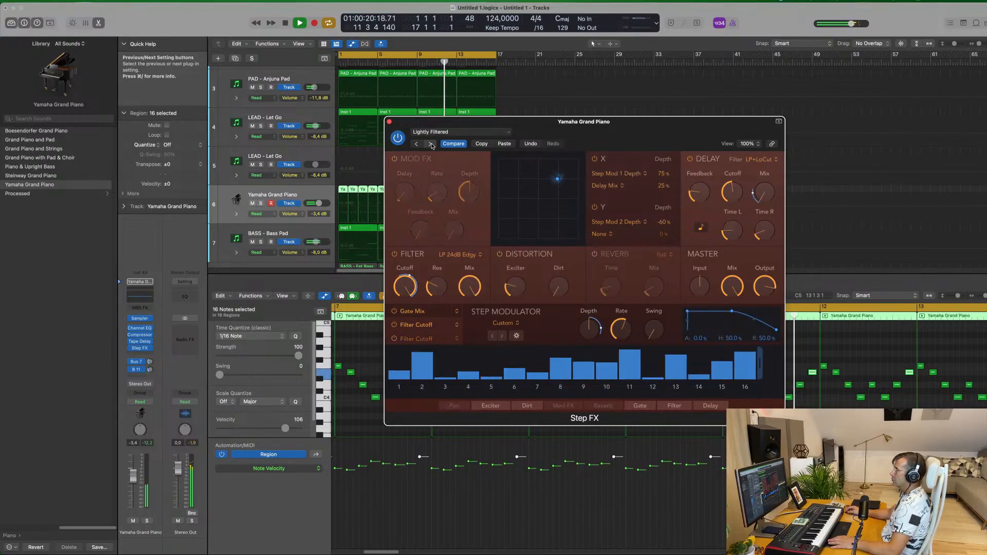
click(431, 144)
click(431, 144)
click(505, 145)
Close Step FX and rebalance the Yamaha Grand Piano, setting its volume to -4.9 dB and adjusting its Bus 7 send.
drag(559, 125, 675, 87)
click(506, 84)
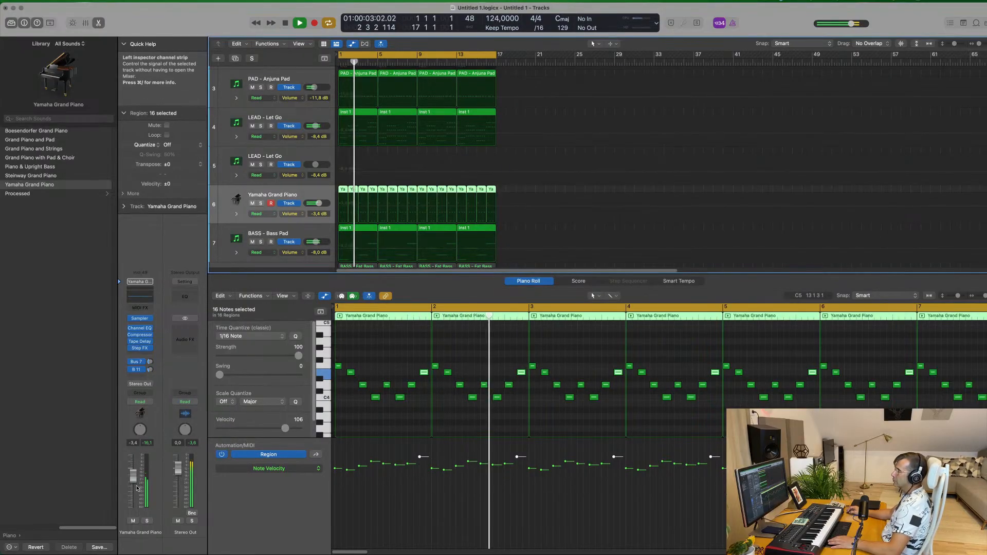
drag(133, 478, 133, 484)
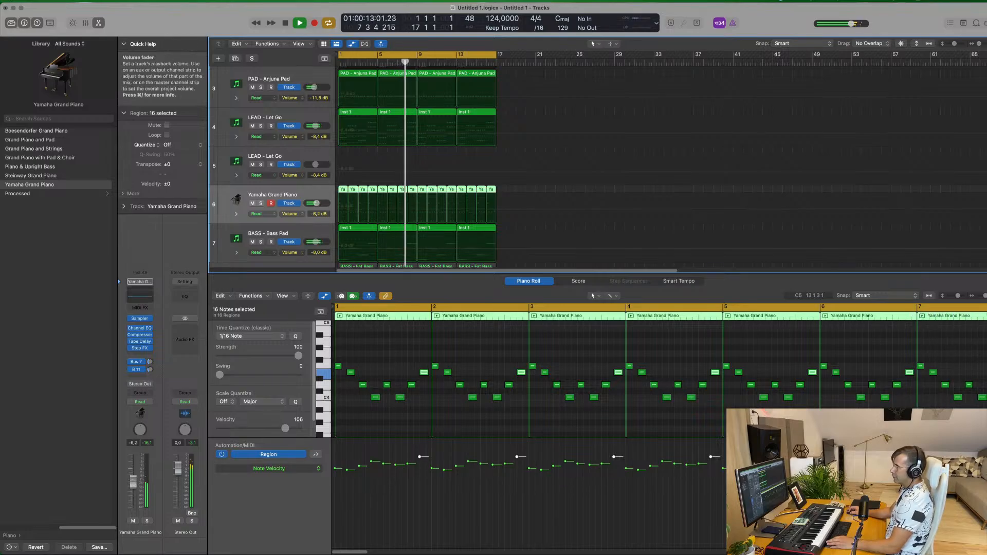
click(150, 362)
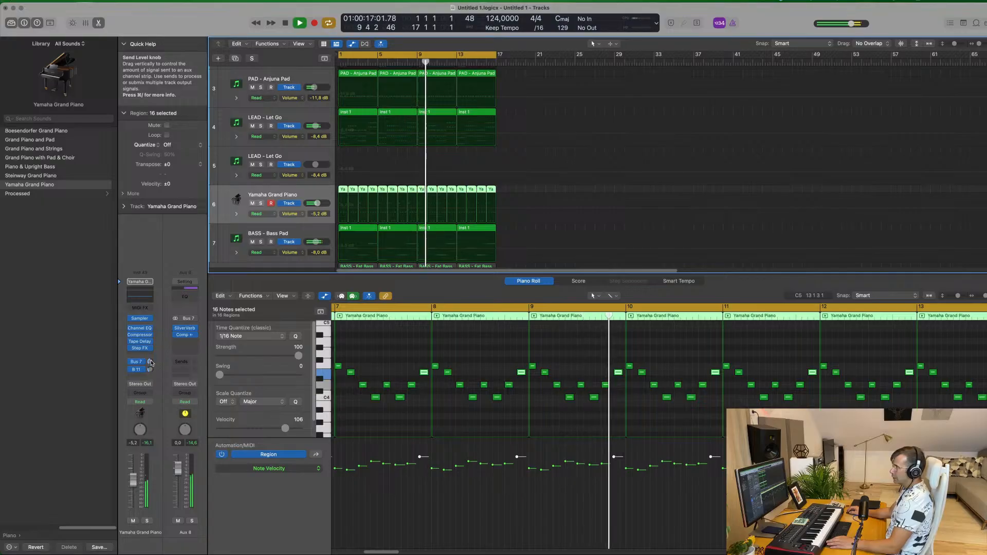
scroll(151, 363, up, 2)
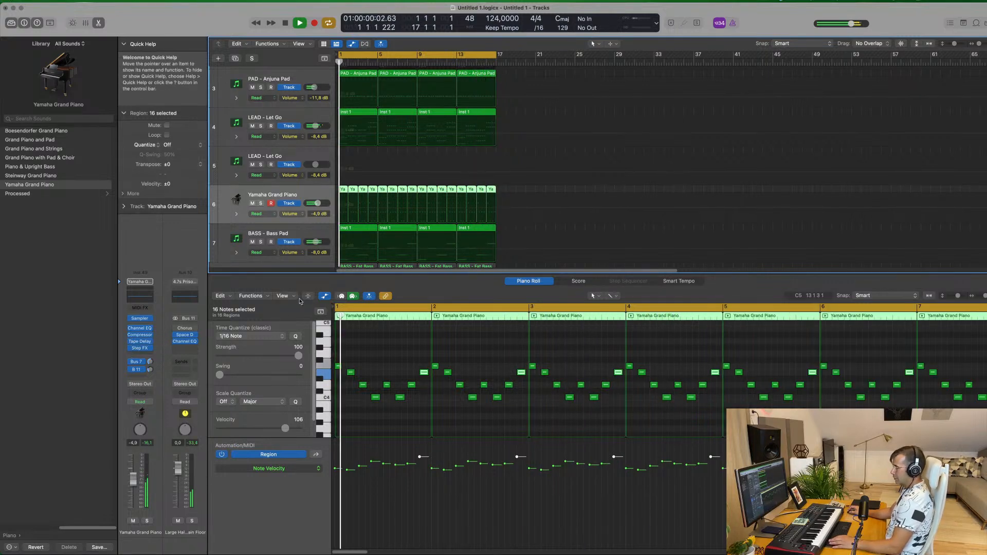
Check the mixer, replay from bar 1, and compare the mix with LEAD - Let Go on track 4 muted and unmuted.
key(x)
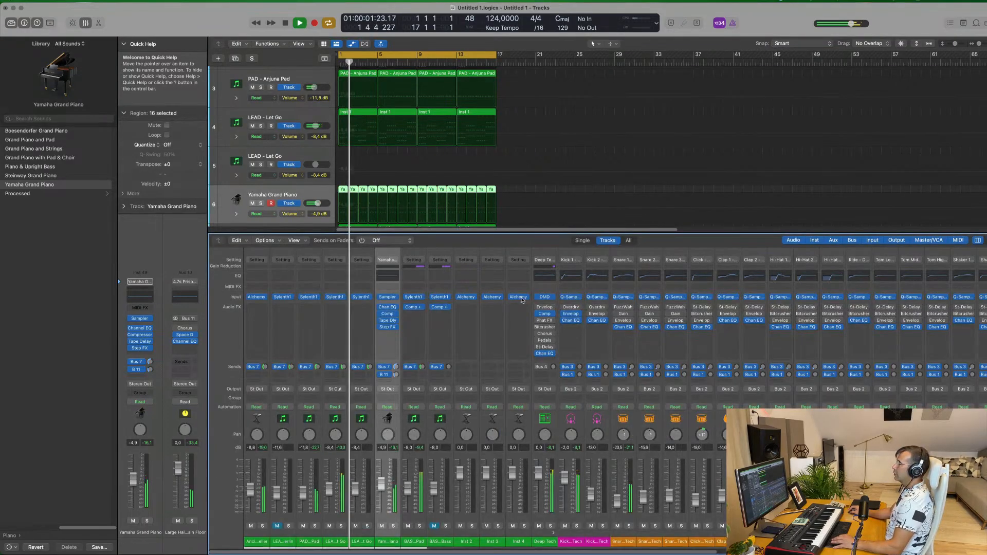
key(x)
key(Return)
click(251, 127)
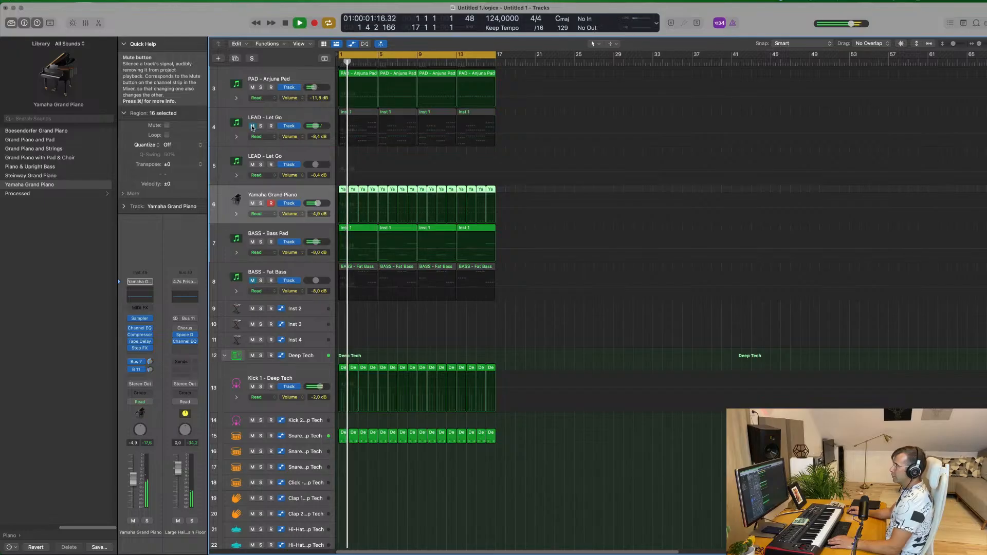
click(252, 126)
Open the Sylenth1 instrument of the LEAD - Let Go track, check its sound during playback, and close it.
click(294, 115)
key(space)
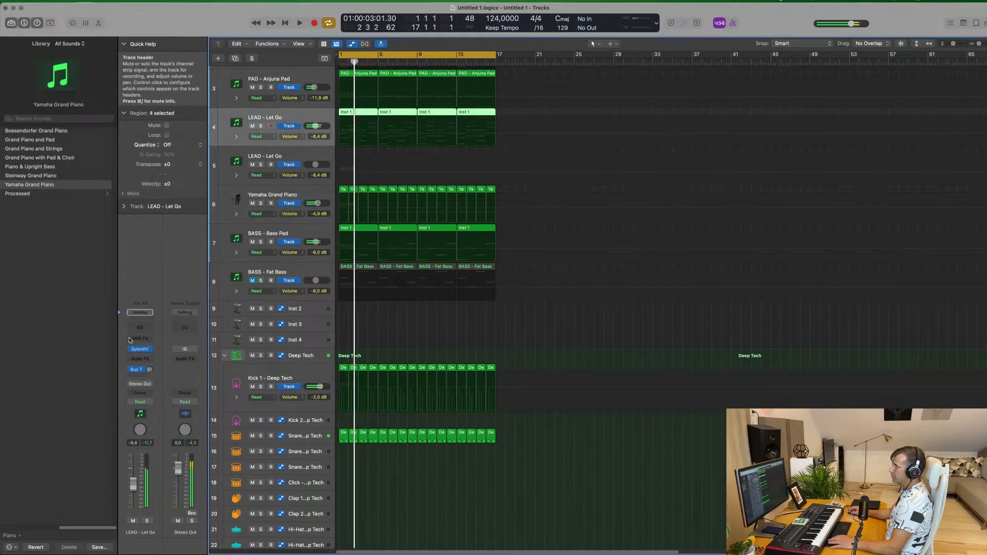
click(140, 349)
key(space)
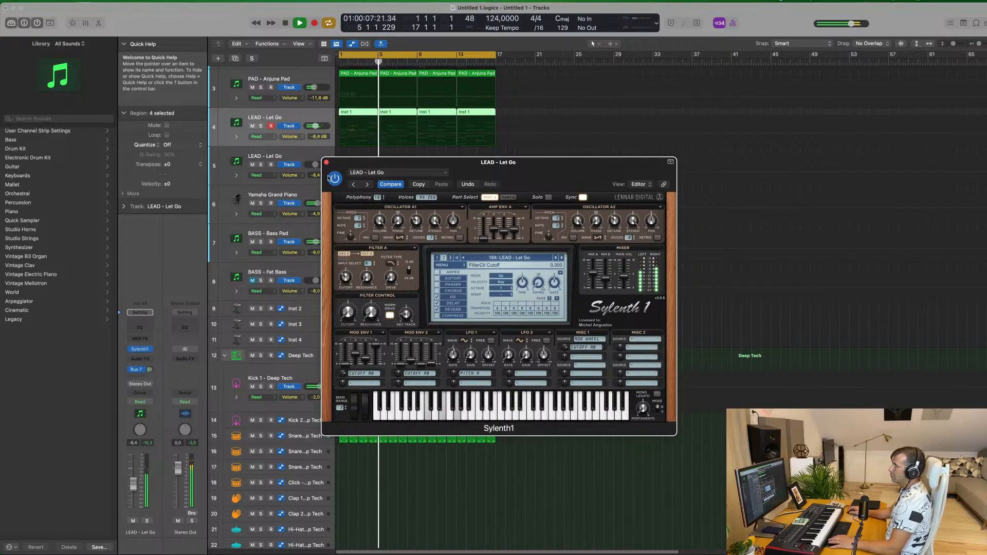
key(space)
key(space)
click(325, 163)
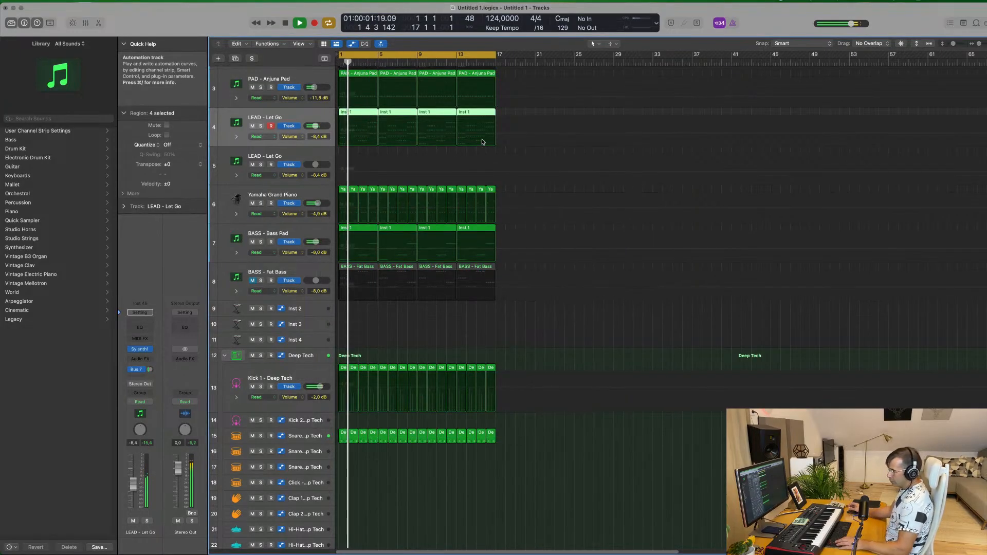
Select all regions and repeat them three times so the arrangement fills bars 1 to 65.
key(super+a)
key(super+r)
key(super+r)
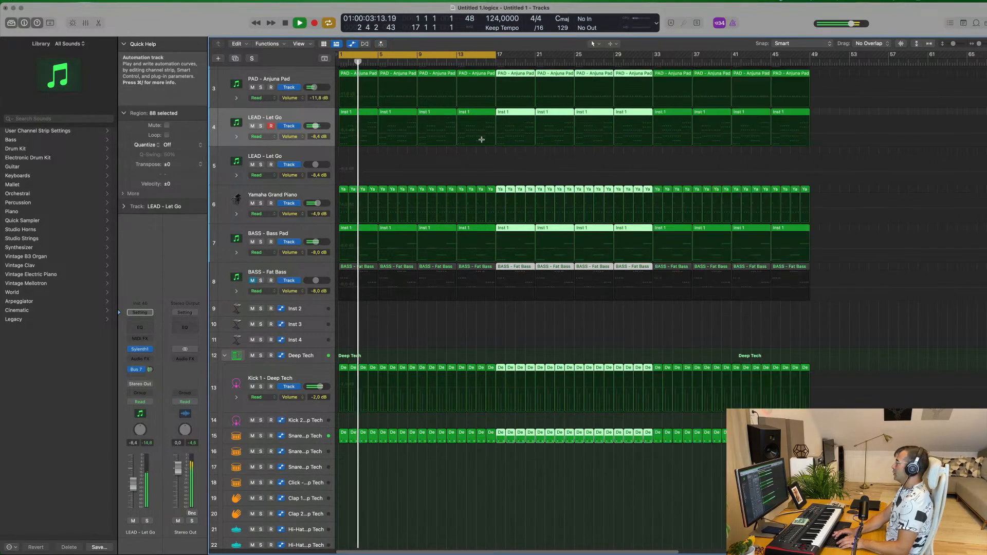
key(super+r)
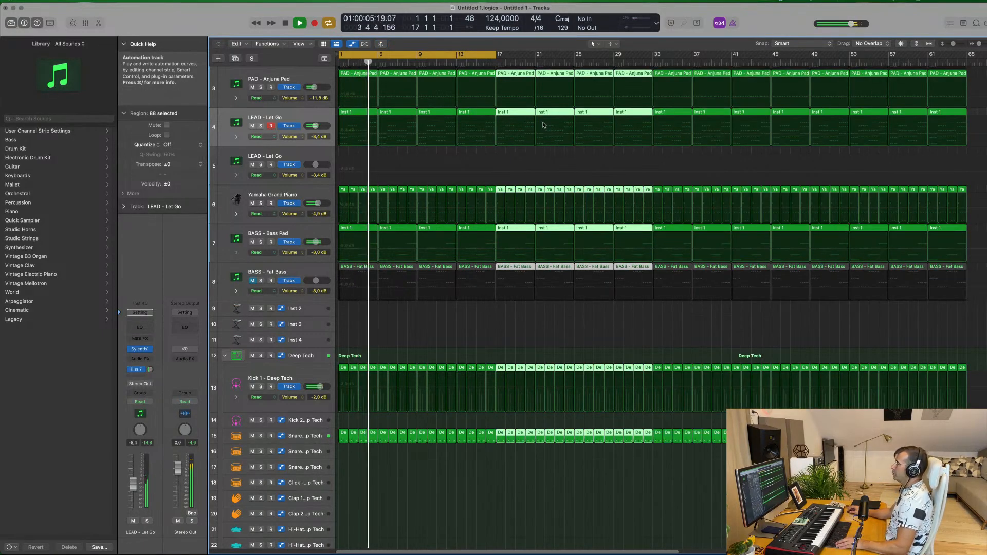
Show the global tracks and turn on the secondary ruler above the zoomed-out arrangement.
click(324, 59)
key(super+Left)
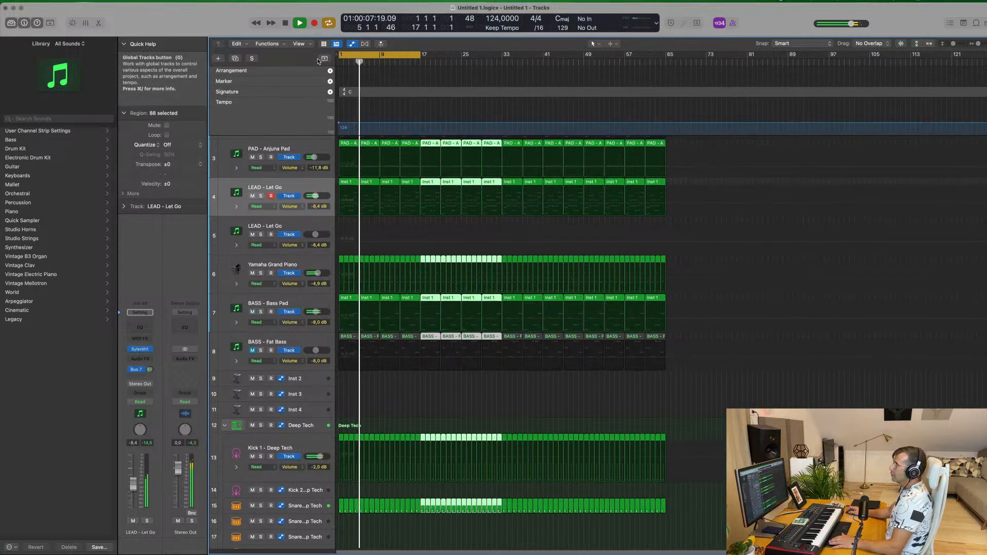
click(298, 44)
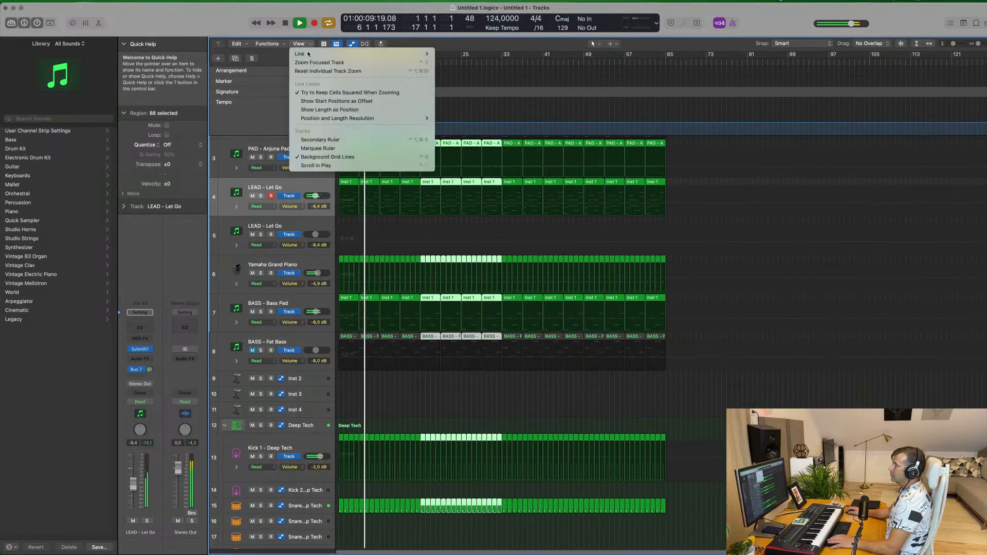
click(320, 139)
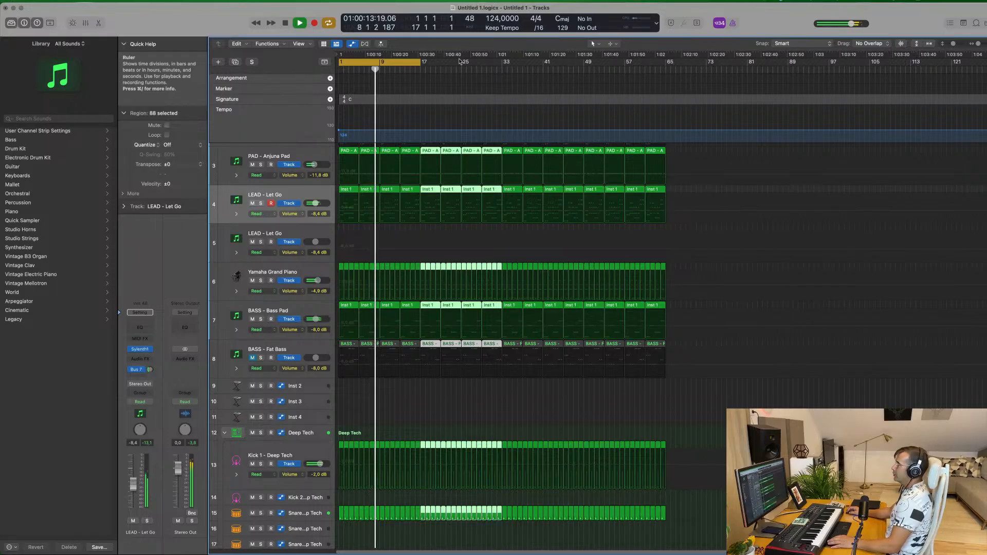
Extend the cycle range to bar 65, repeat that whole section from bar 65 onward, and hide the global tracks.
drag(421, 65, 663, 82)
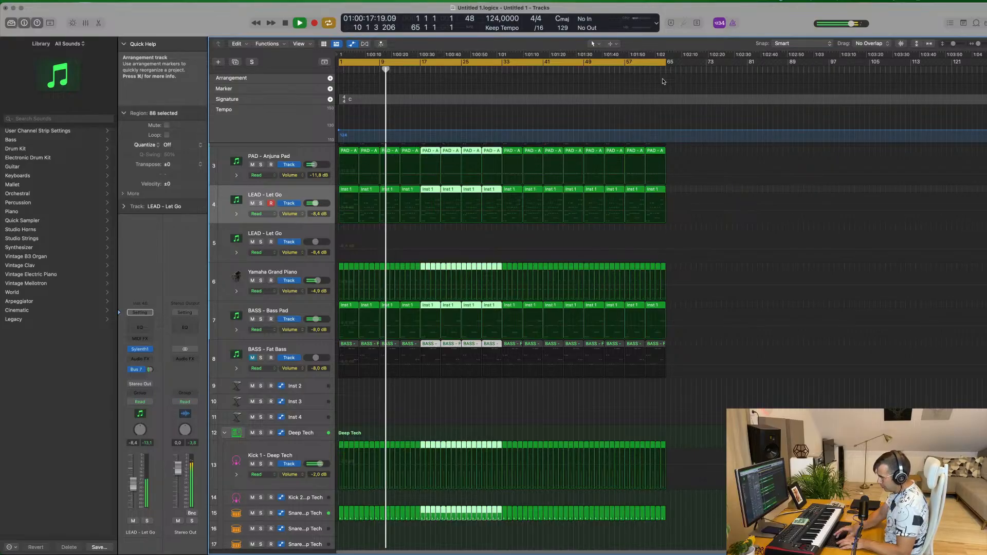
key(ctrl+super+r)
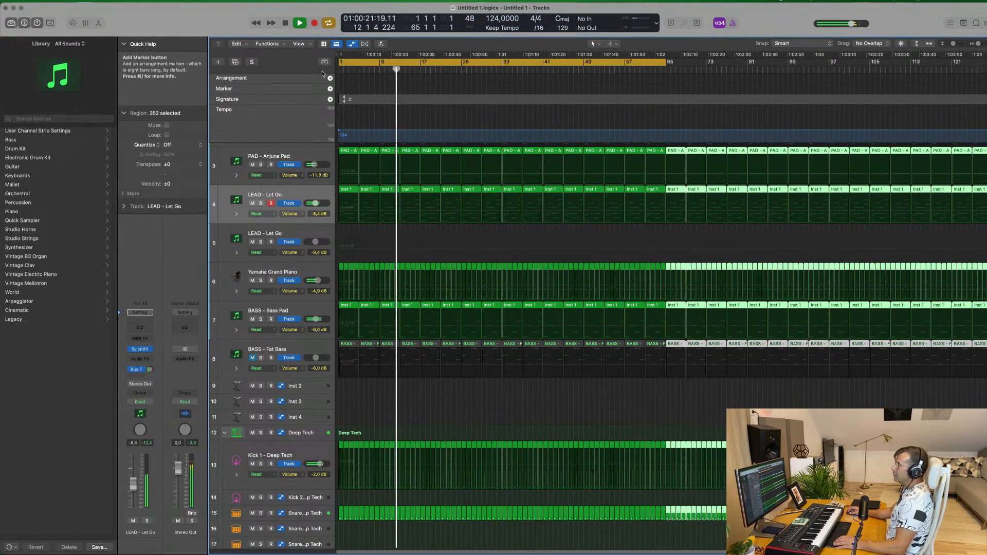
click(324, 62)
Deselect all regions, restart playback from bar 1, and solo the LEAD - Let Go track.
scroll(438, 189, up, 3)
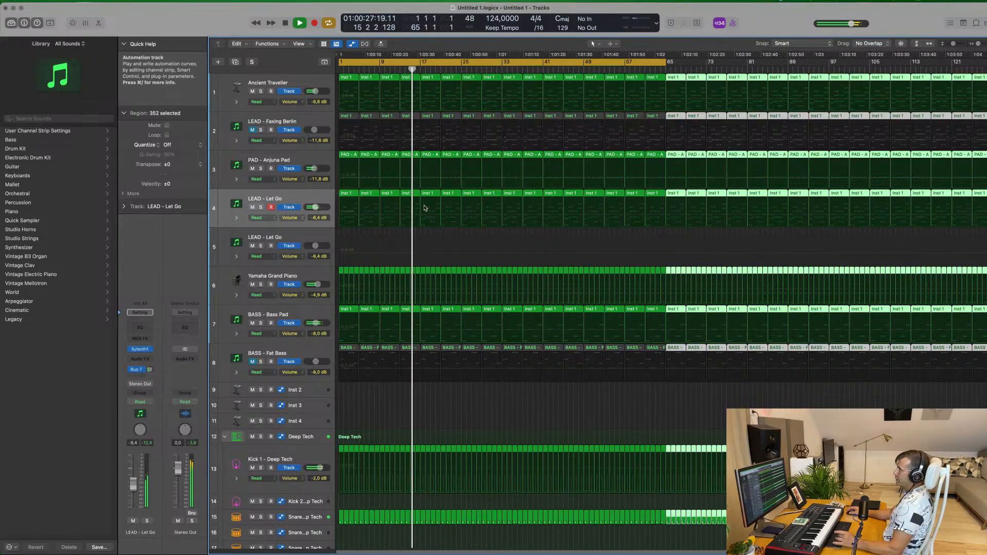
click(445, 236)
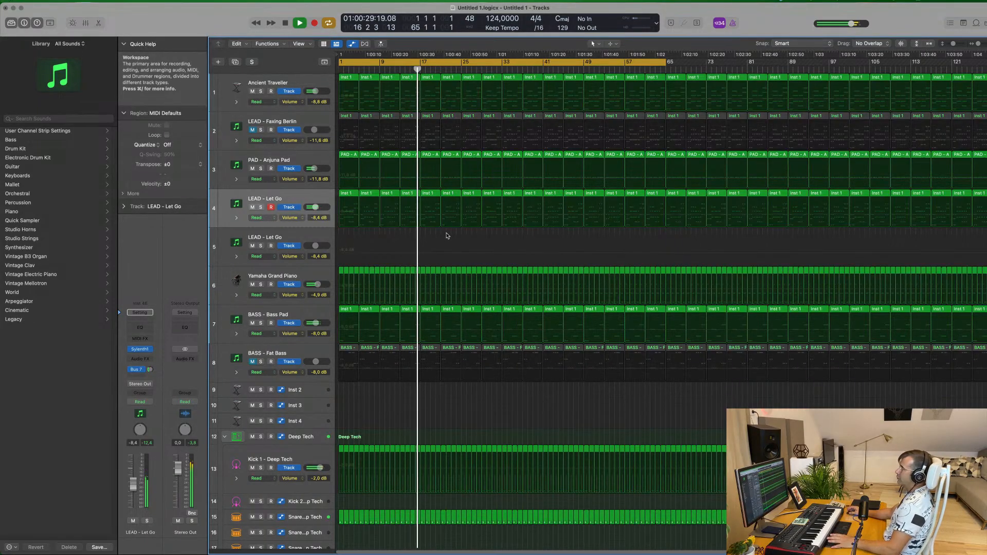
key(Return)
click(261, 207)
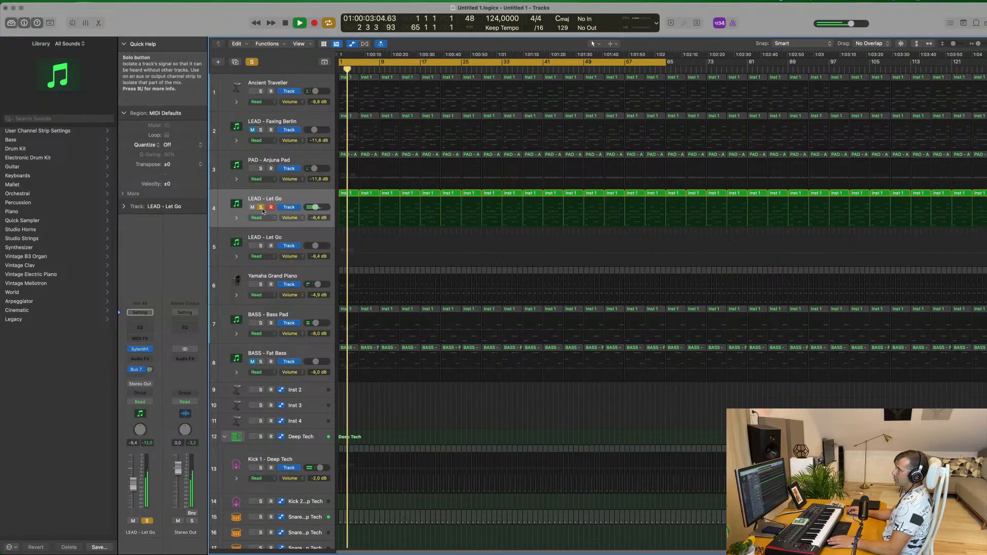
Unsolo the LEAD - Let Go track, and audition the Ancient Traveller and Yamaha Grand Piano tracks soloed one after another.
click(261, 209)
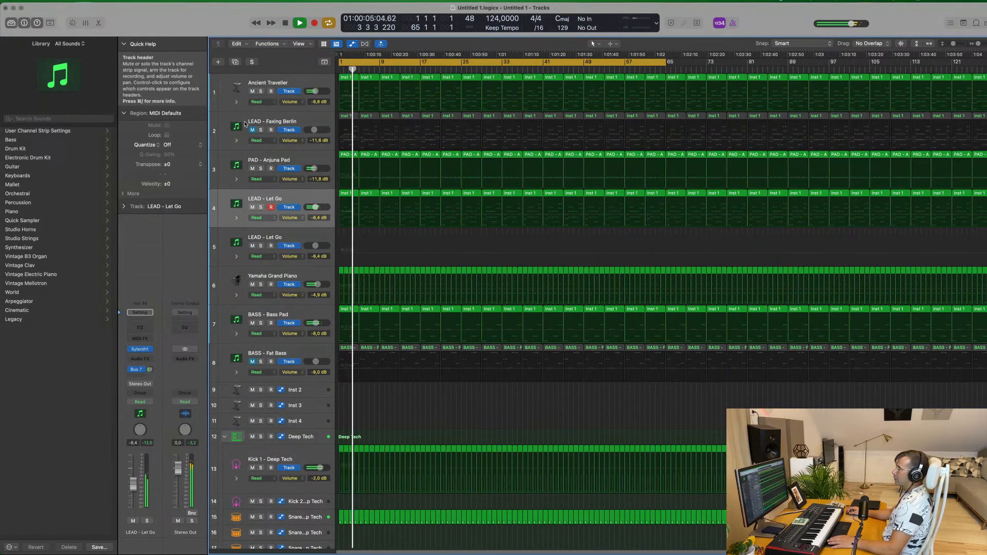
click(261, 92)
click(262, 93)
key(space)
key(space)
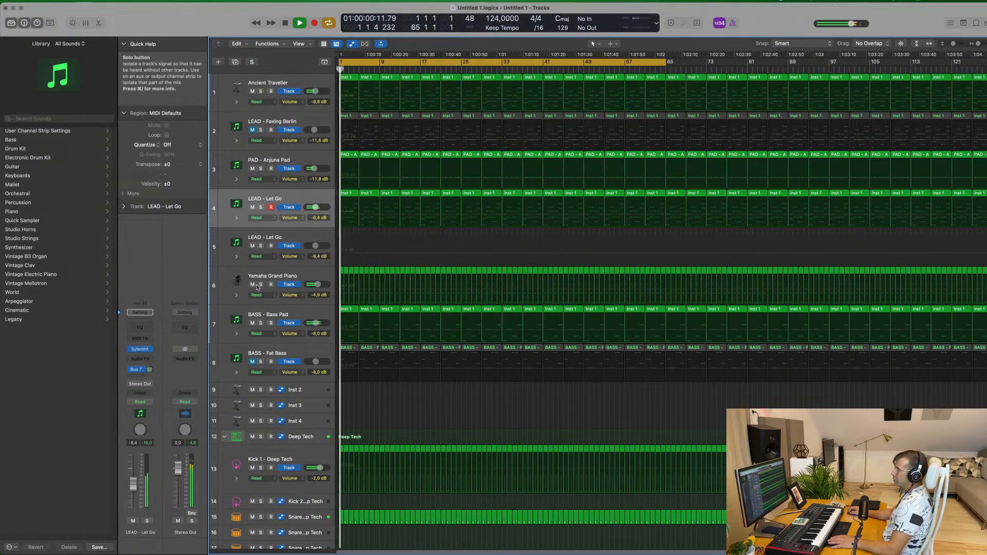
click(260, 285)
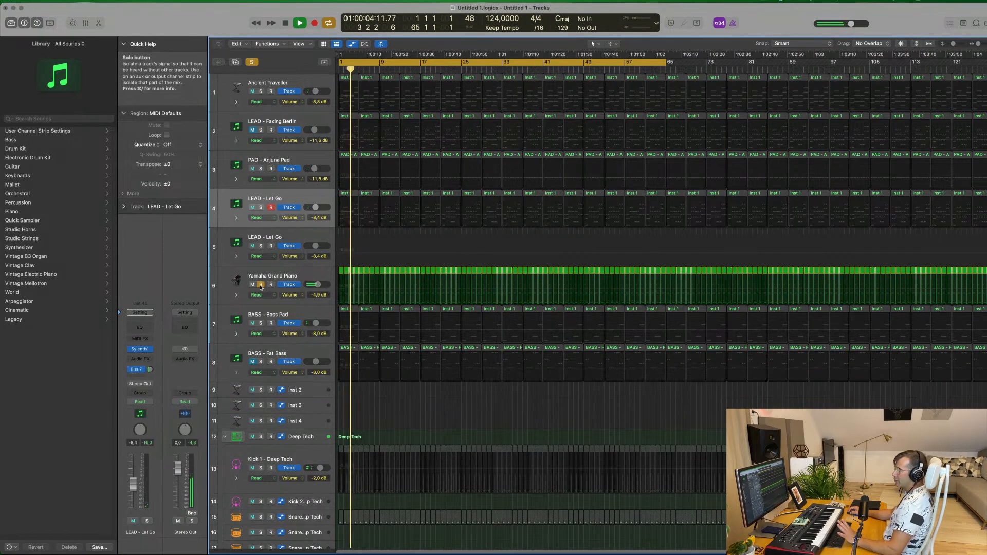
click(261, 284)
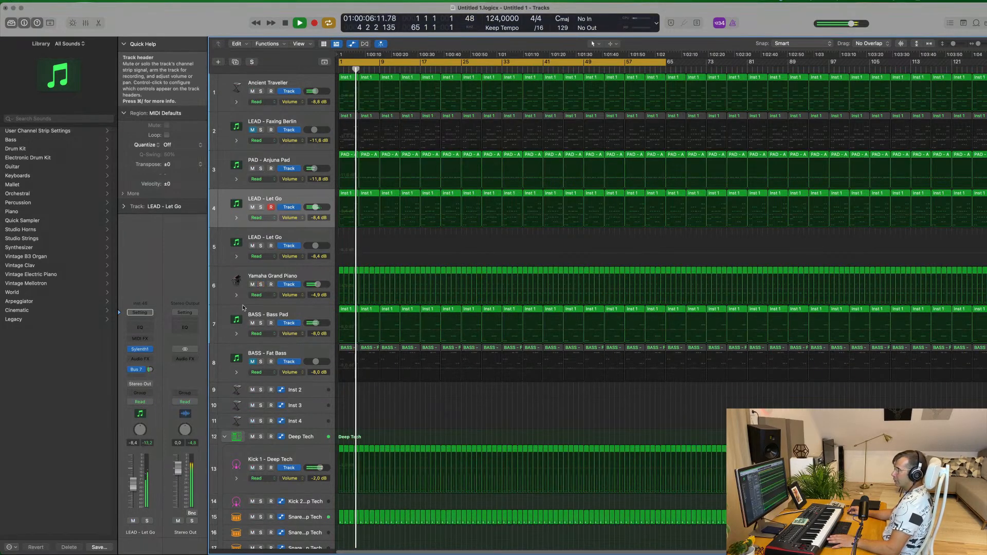
Duplicate the BASS - Bass Pad track, move its first region onto the new track, and refill the gap with a copy of the next region.
click(302, 327)
key(space)
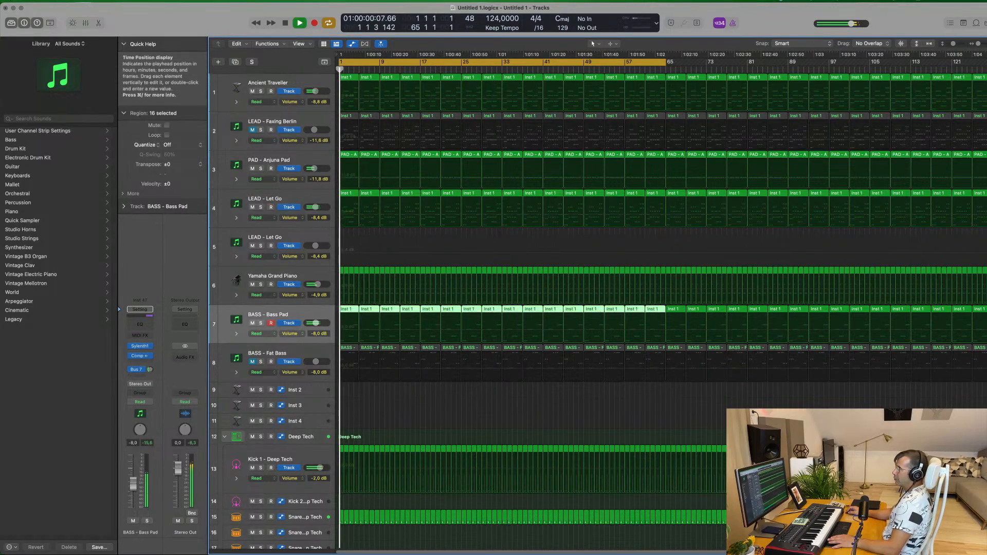
key(super+d)
click(350, 311)
drag(350, 310, 350, 350)
key(space)
click(371, 311)
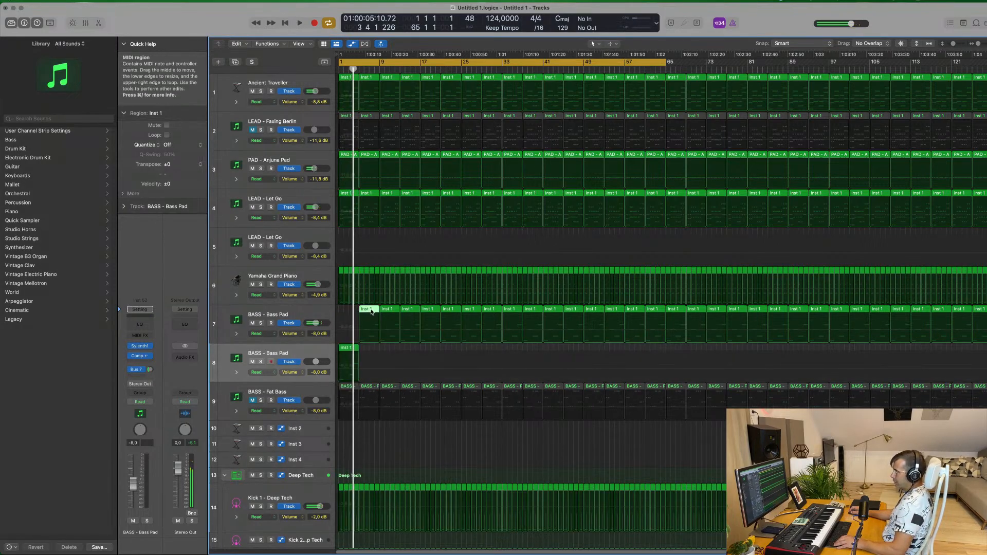
drag(365, 312, 344, 314)
Open the new Bass Pad region together with the first Fat Bass region in the Piano Roll.
drag(346, 349, 346, 348)
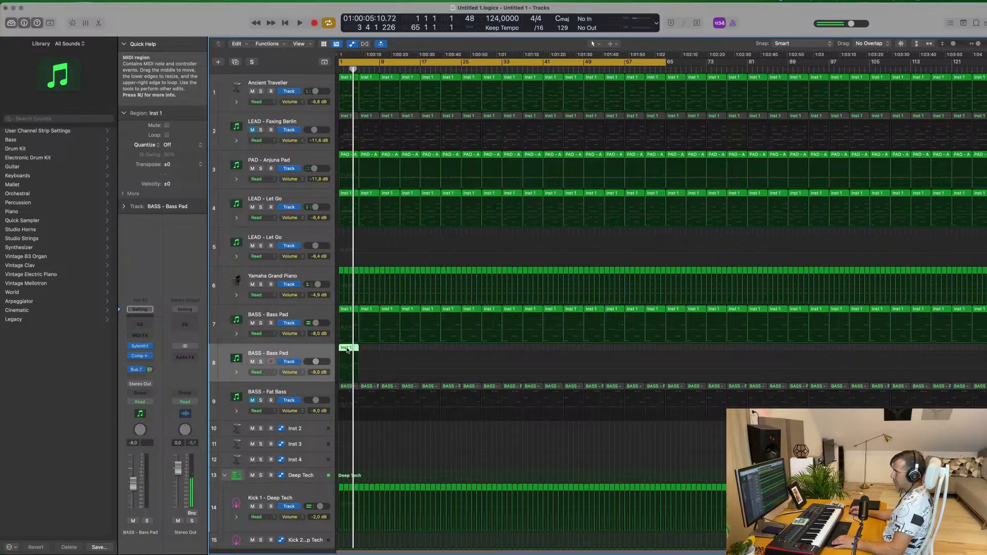
shift+click(346, 348)
double_click(346, 348)
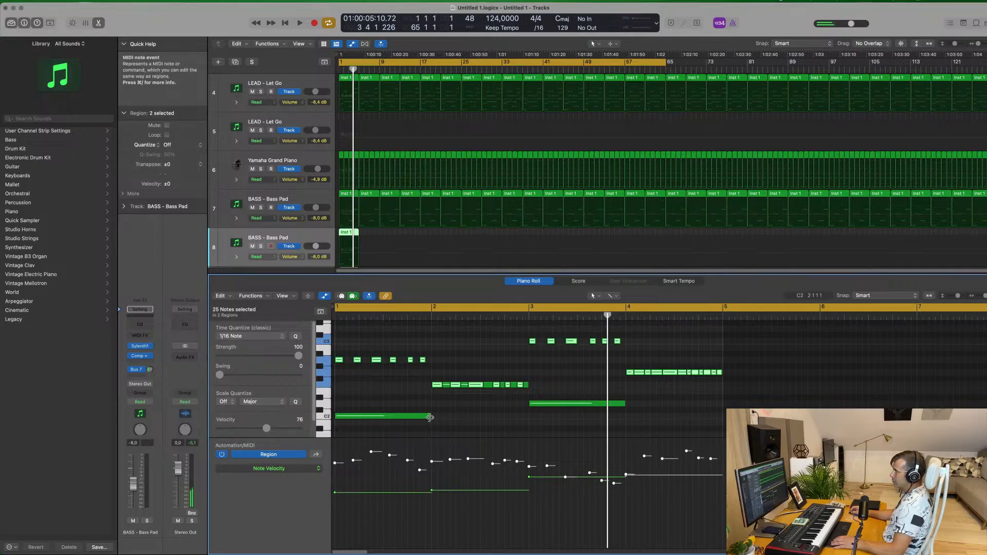
Replace the long C2, F2 and D2 bass notes in bars 1 to 3 with short repeated notes following the Fat Bass rhythm.
mouse_move(429, 417)
mouse_down()
mouse_move(337, 417)
mouse_move(423, 416)
mouse_up()
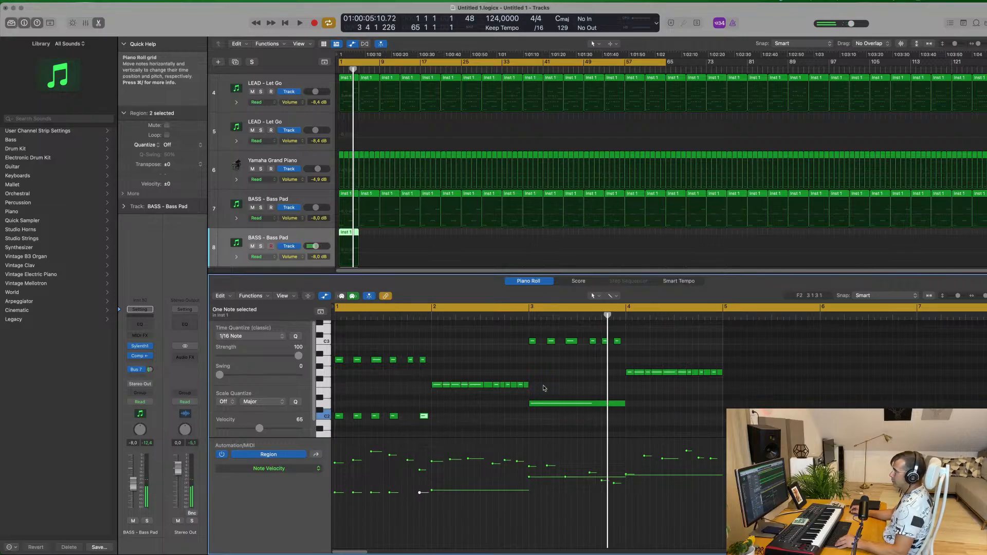
mouse_move(528, 385)
mouse_down()
mouse_move(433, 391)
mouse_move(522, 386)
mouse_up()
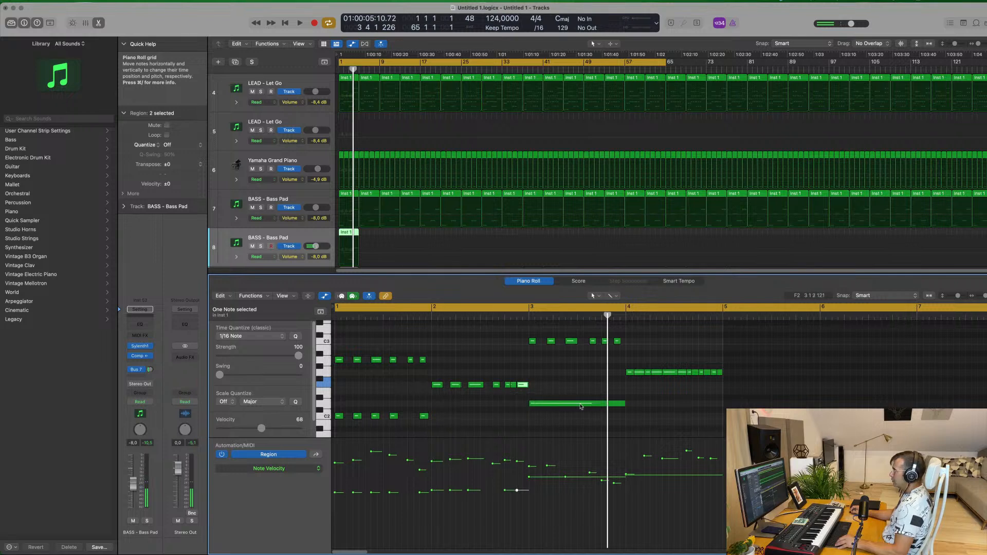
drag(624, 403, 541, 408)
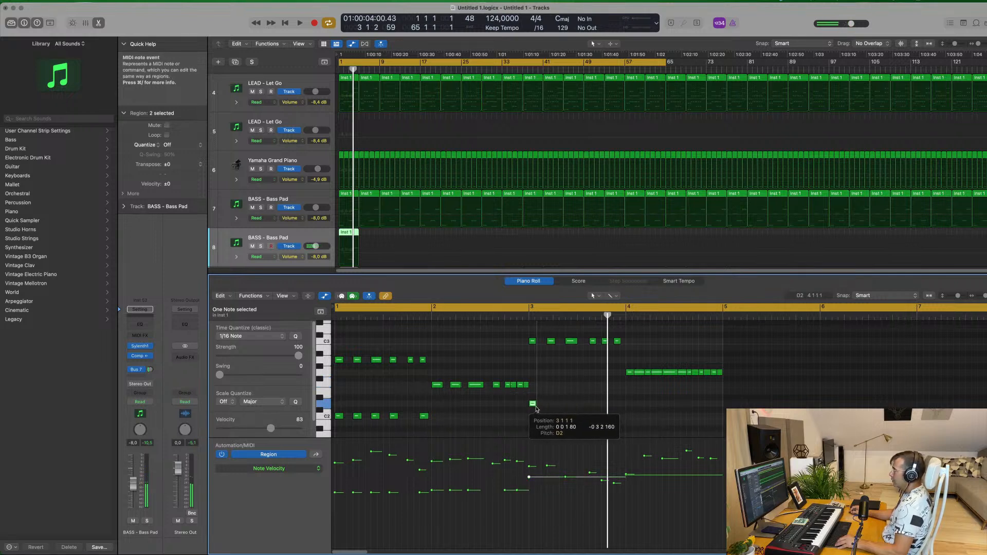
drag(533, 407, 596, 407)
click(597, 406)
key(super+z)
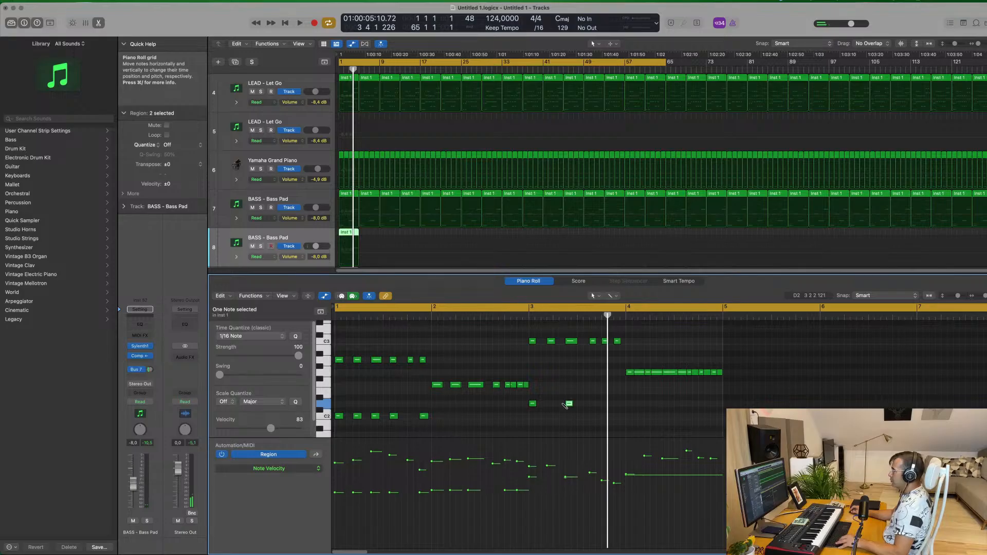
drag(552, 406, 620, 406)
Shorten the long G2 note in bar 4 and copy it into short repeated notes across the bar.
click(639, 374)
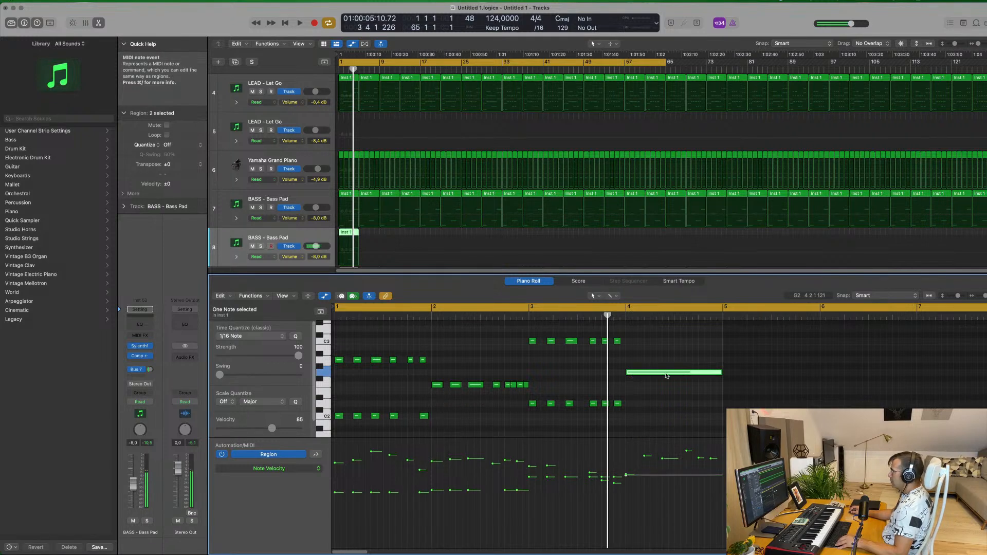
drag(720, 371, 633, 386)
key(super+z)
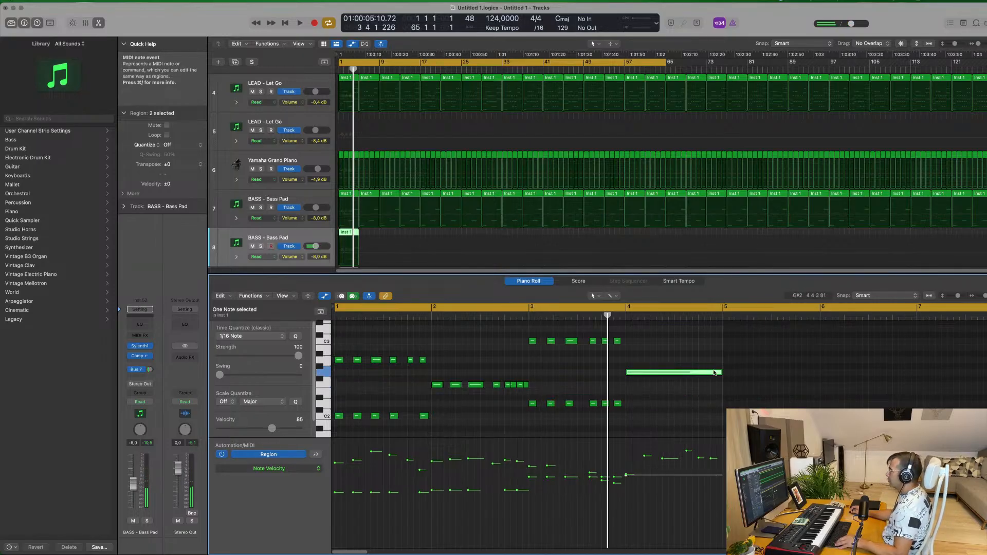
mouse_move(720, 371)
mouse_down()
mouse_move(630, 380)
mouse_move(643, 371)
mouse_move(711, 373)
mouse_up()
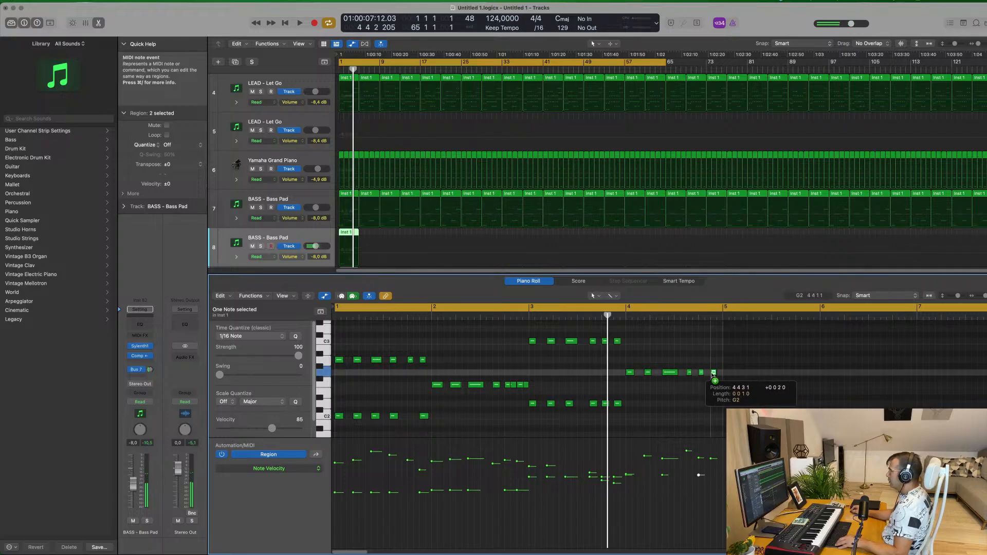
drag(673, 344, 673, 343)
Mute the original Bass Pad track and audition the new Bass Pad part in the mix and soloed.
click(303, 239)
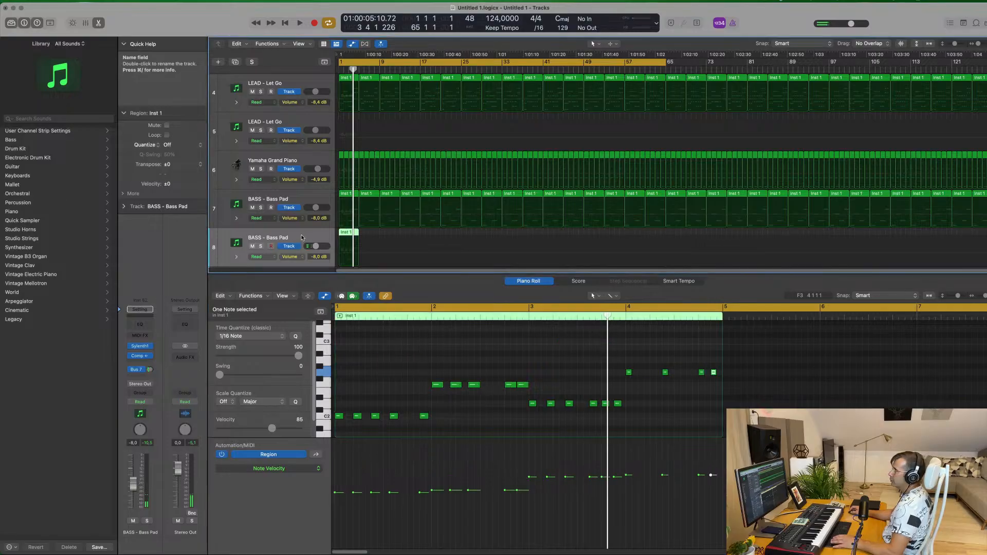
scroll(288, 195, down, 5)
scroll(283, 176, up, 3)
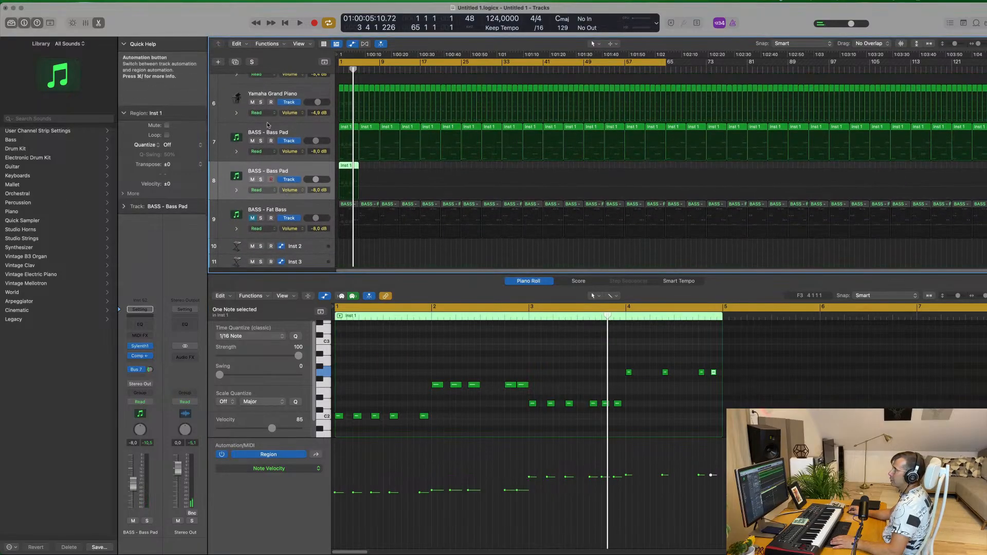
key(space)
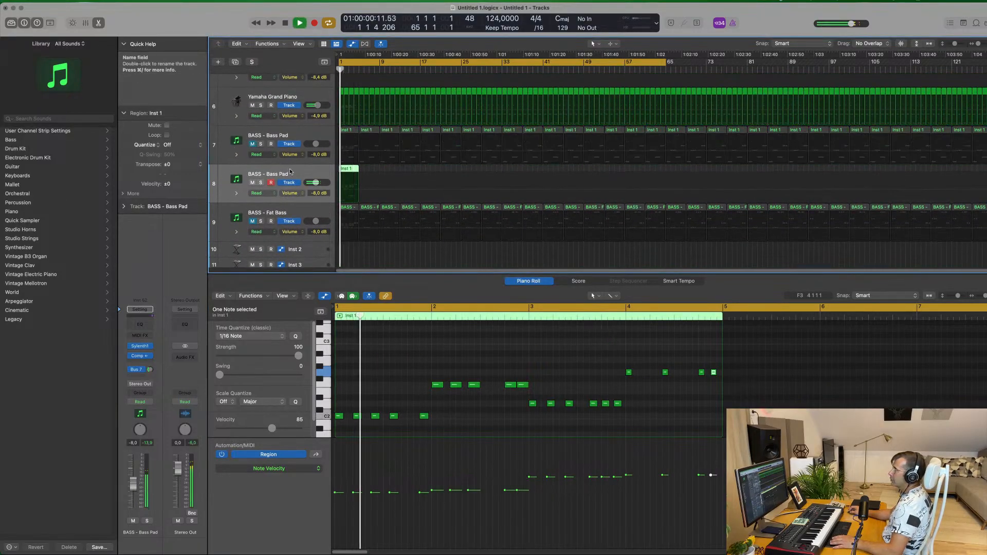
key(space)
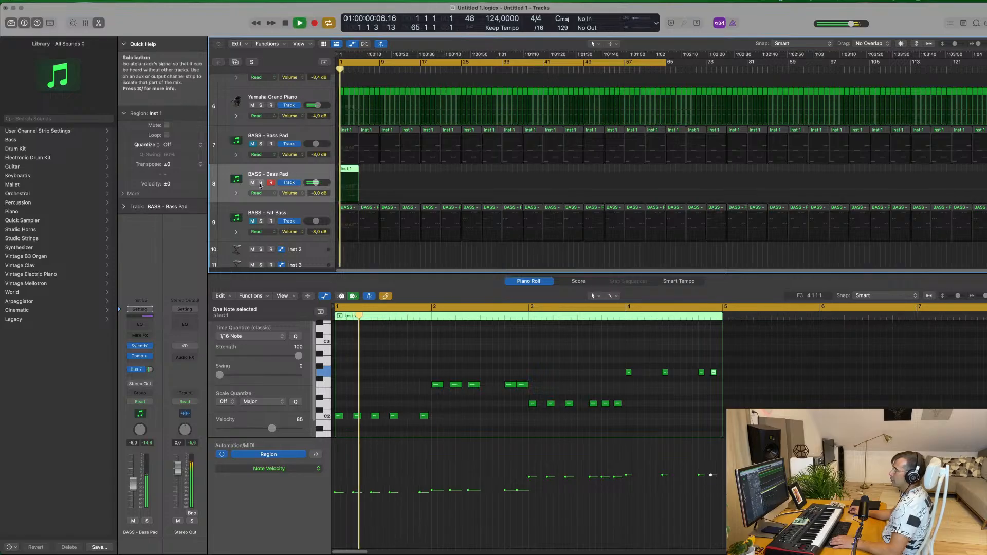
click(261, 182)
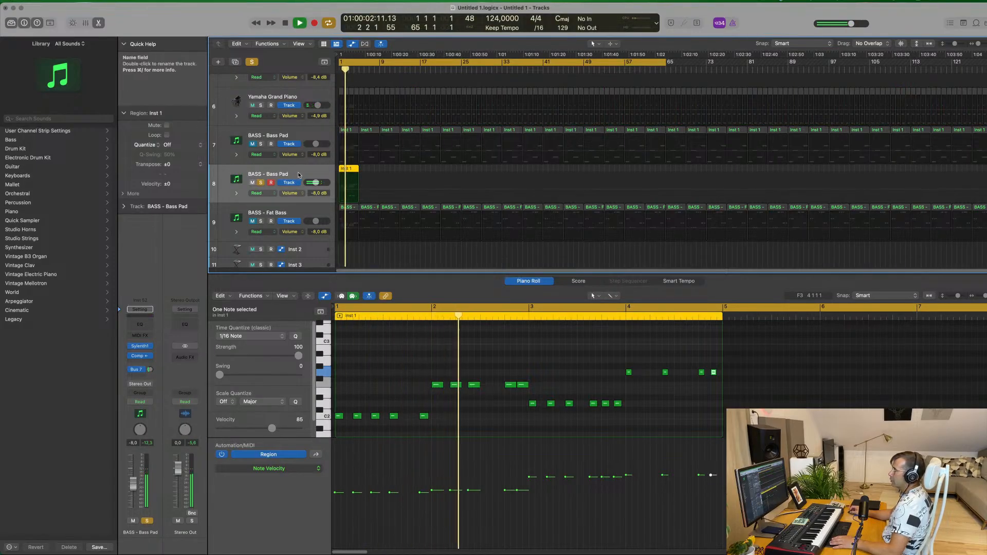
key(space)
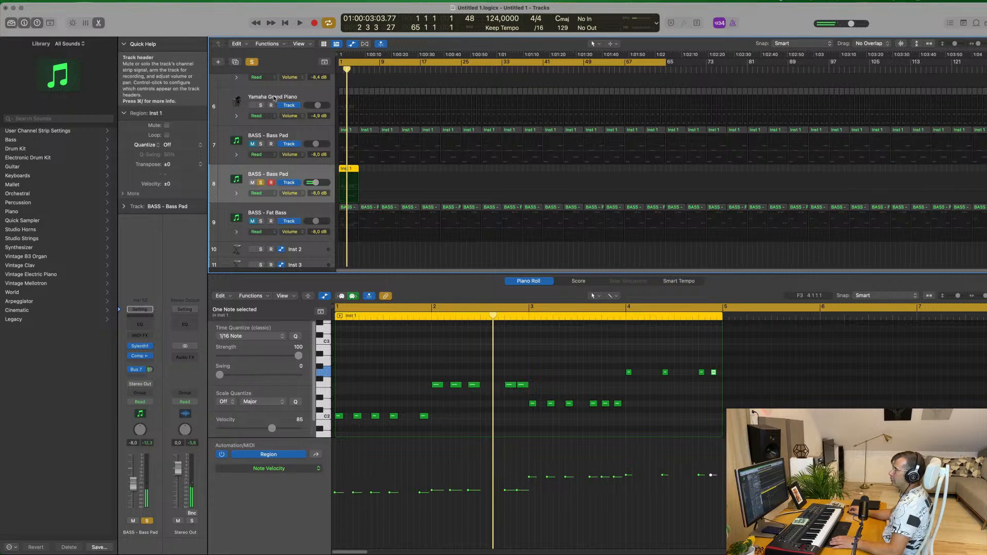
Duplicate the BASS - Fat Bass track, place the copy above the new Bass Pad track, and move the edited bass region onto it.
click(275, 207)
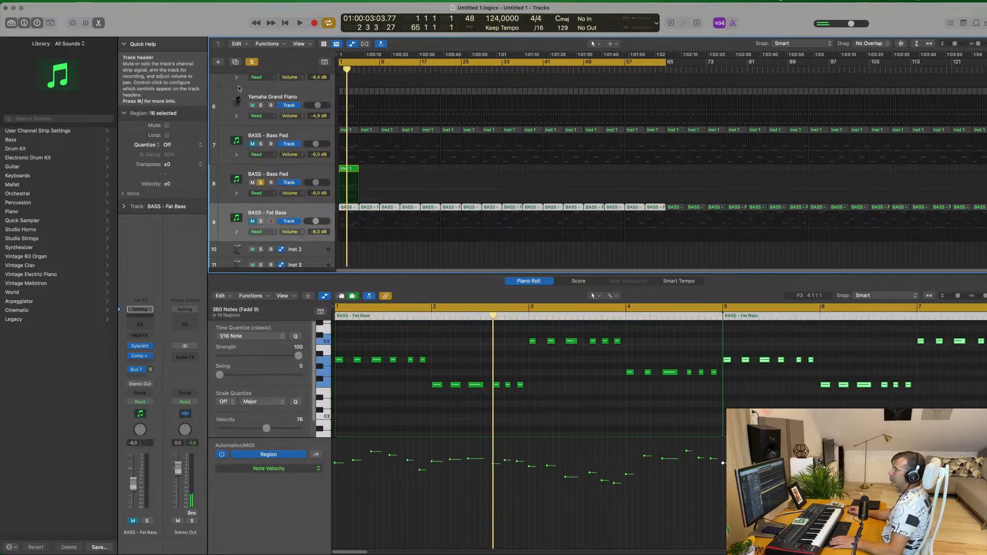
key(super+d)
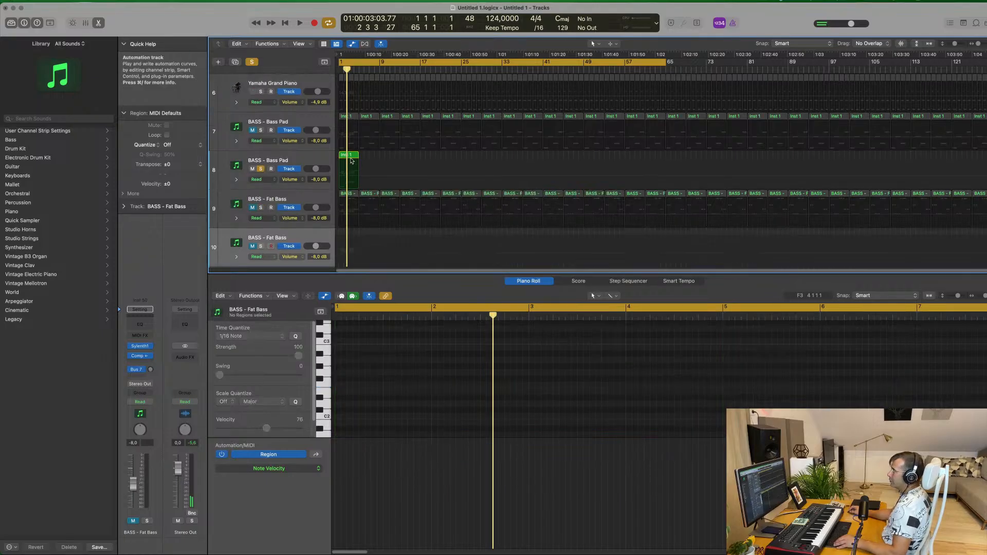
drag(315, 238, 326, 160)
drag(353, 197, 348, 170)
Clear the active solo, play the new Fat Bass part in the mix, and audition it soloed.
key(space)
key(space)
click(251, 62)
key(space)
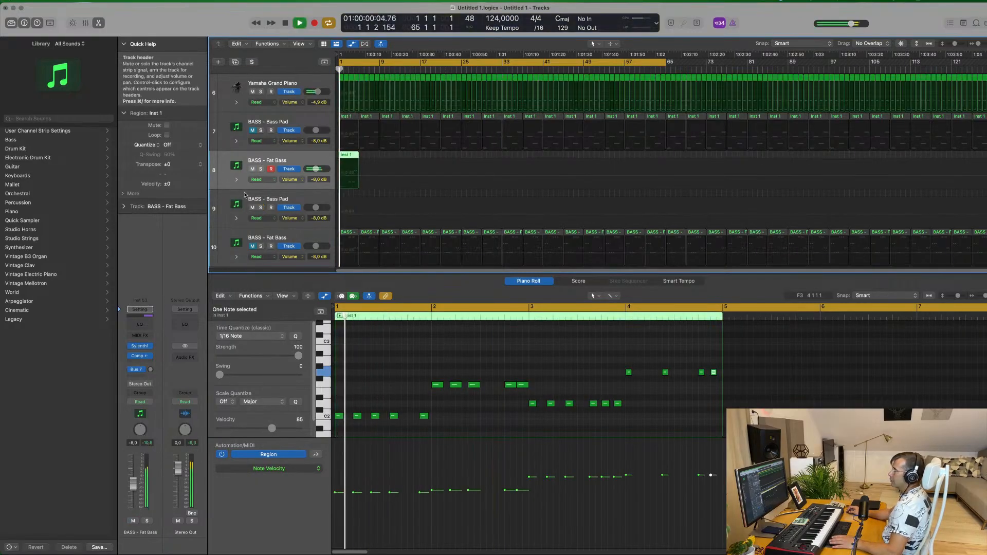
click(260, 170)
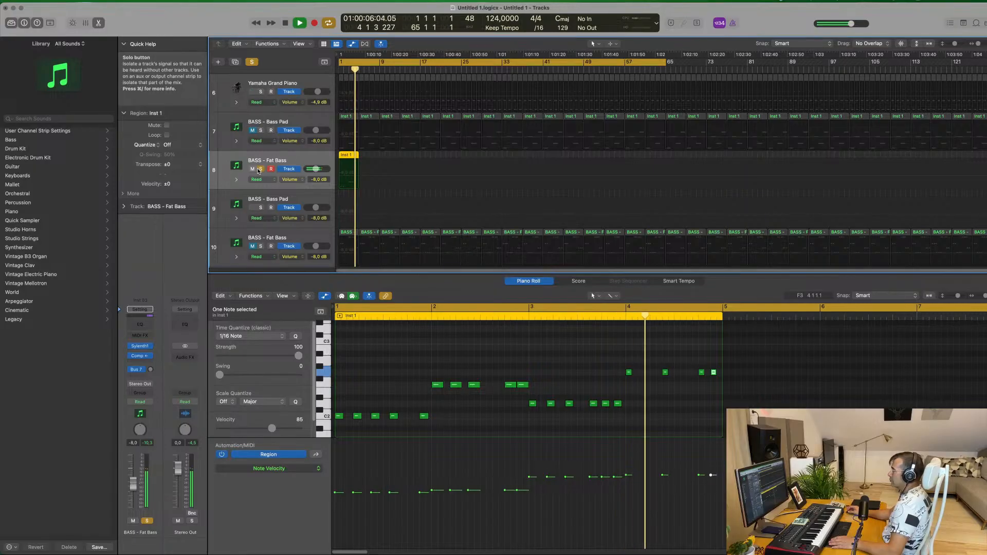
key(space)
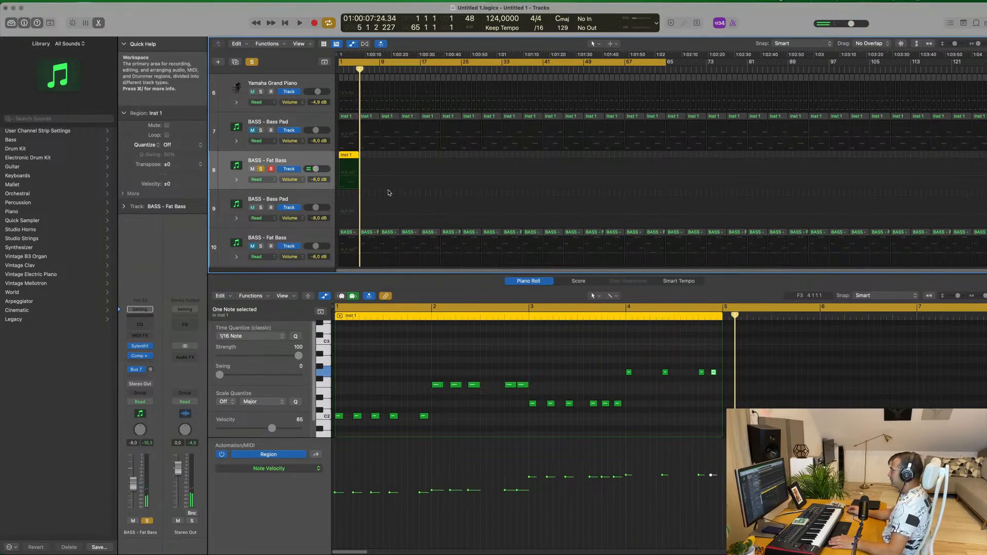
key(space)
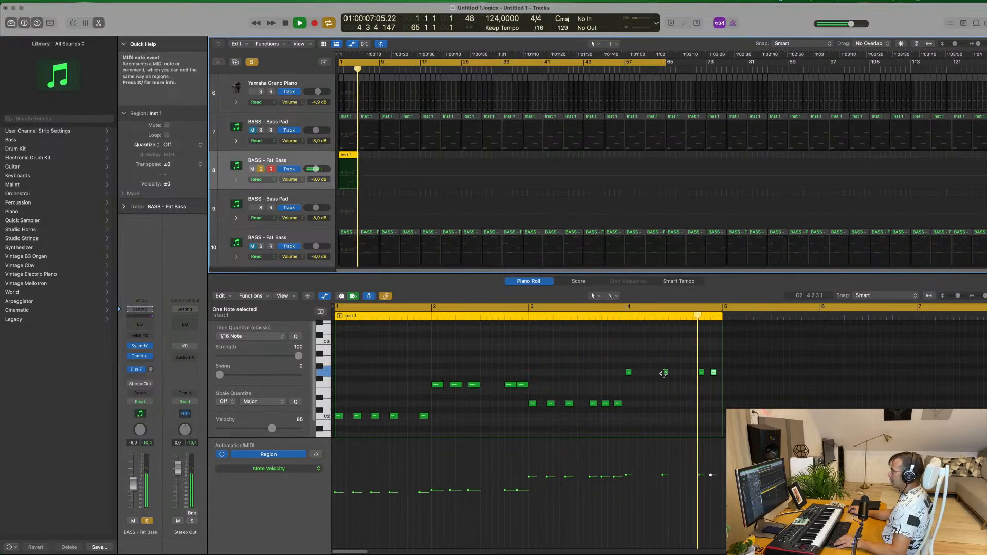
Move the second G2 note in bar 4 earlier, add a G2 before the last two, and unsolo the new Fat Bass track during playback.
drag(664, 376, 651, 376)
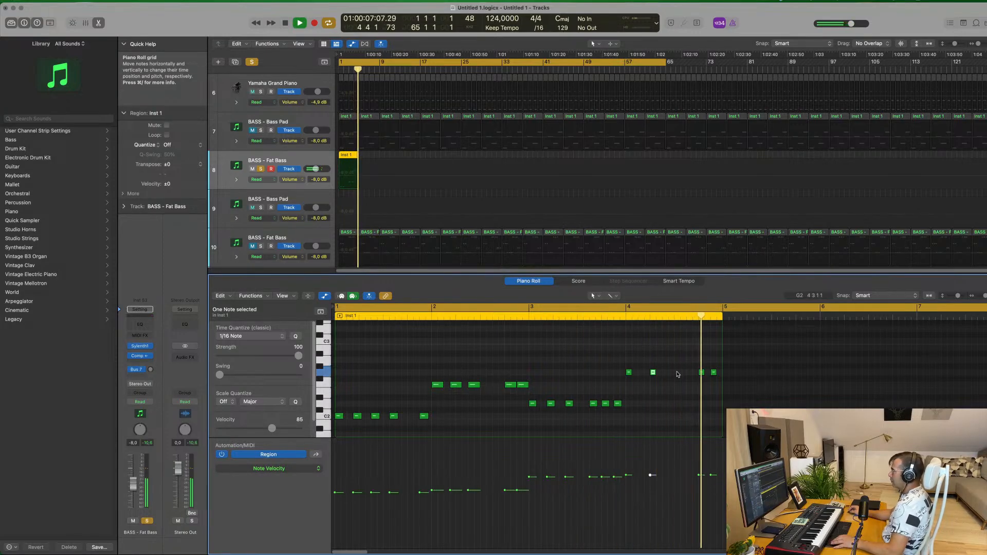
click(700, 372)
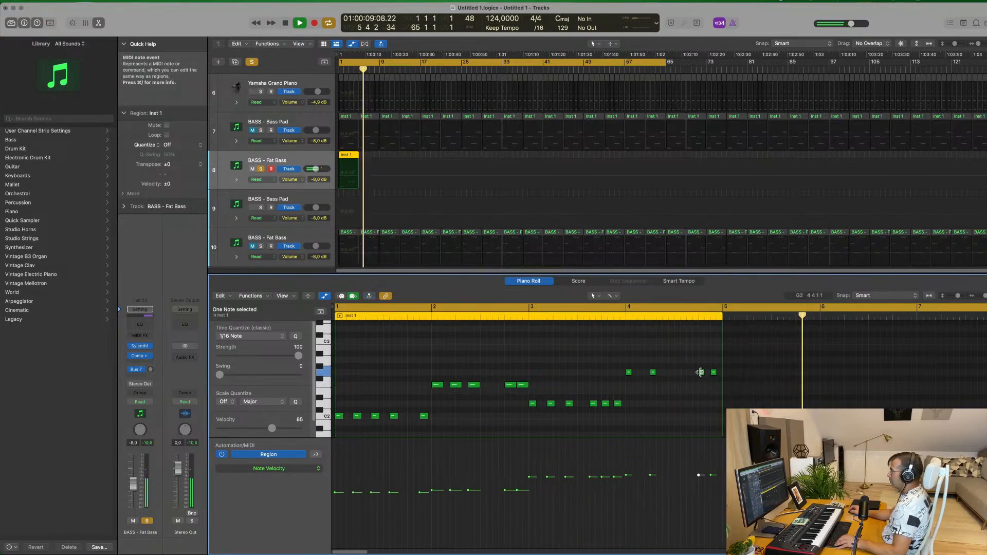
drag(699, 374, 688, 373)
key(Return)
click(416, 358)
key(Return)
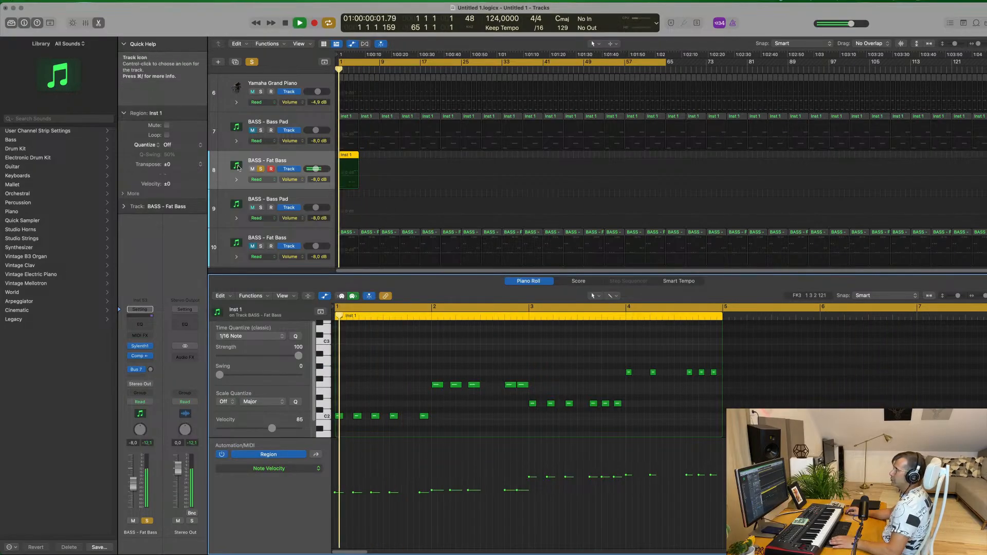
click(261, 169)
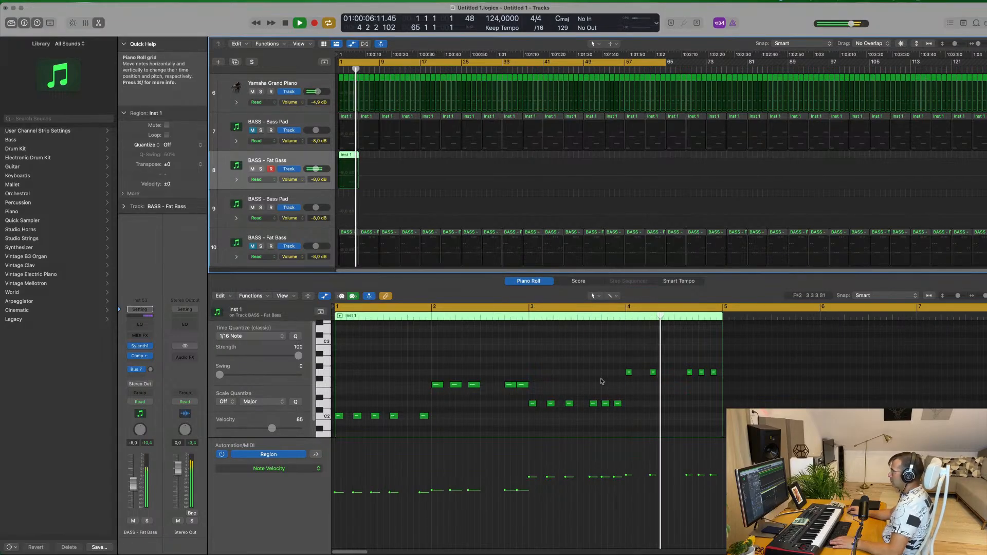
Rework the G2 notes in bar 4 into a denser pattern, with longer repeated notes in the first half of the bar.
mouse_move(653, 375)
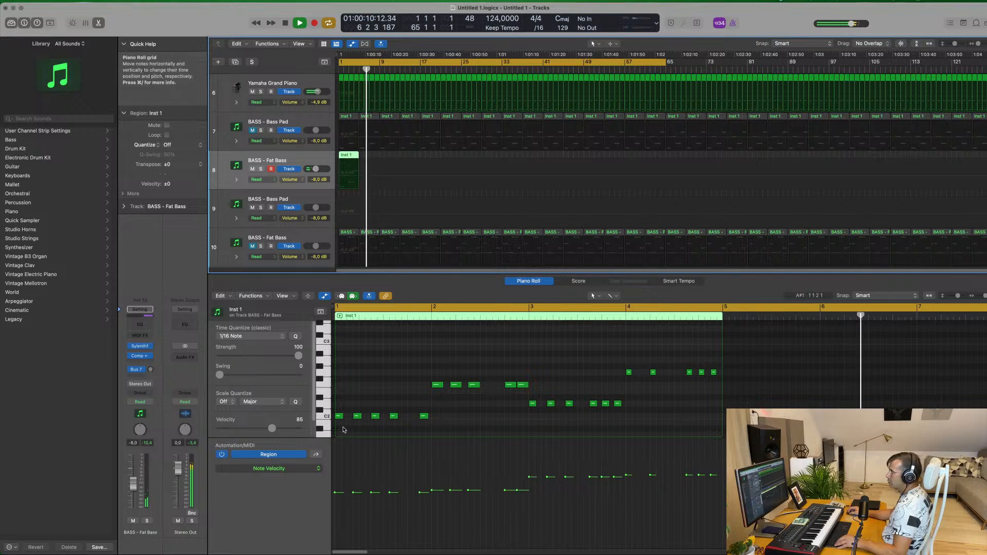
drag(653, 374, 669, 376)
key(space)
key(space)
click(651, 358)
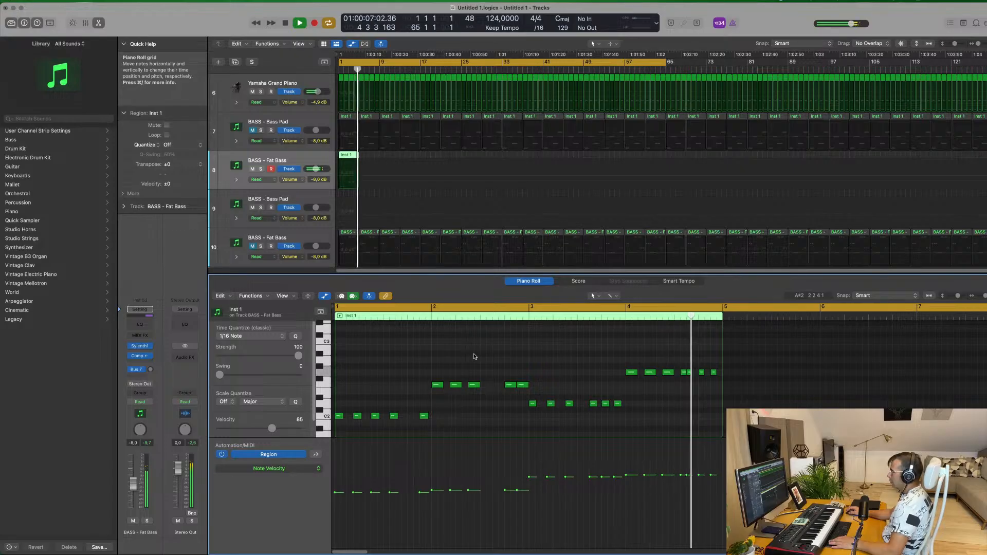
Restart playback and repeat the edited region on the new Fat Bass track until it fills bars 1 to 65.
key(Return)
key(space)
click(377, 159)
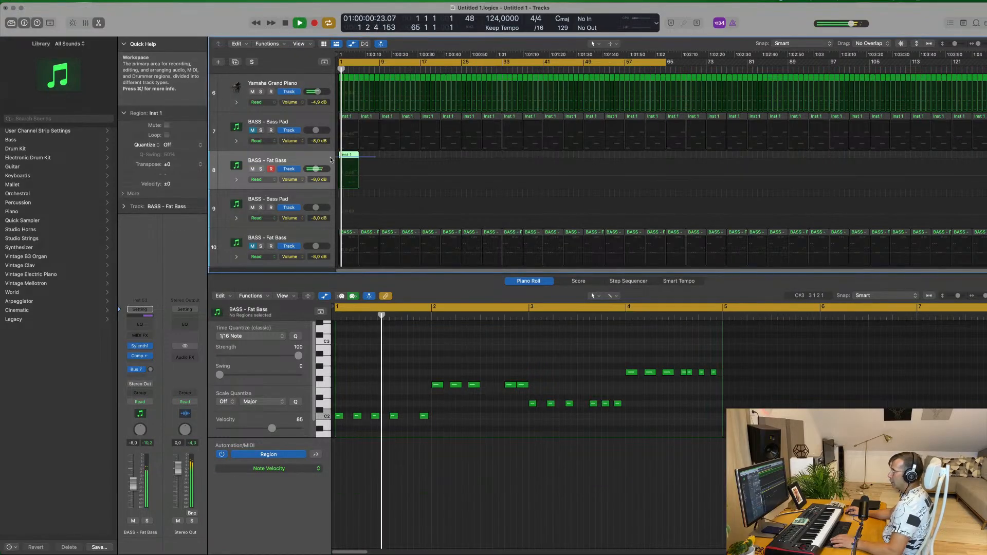
click(331, 160)
key(super+r)
key(super+r)
key(super+r)
key(super+r)
key(super+r)
key(super+r)
key(super+r)
key(super+r)
key(super+r)
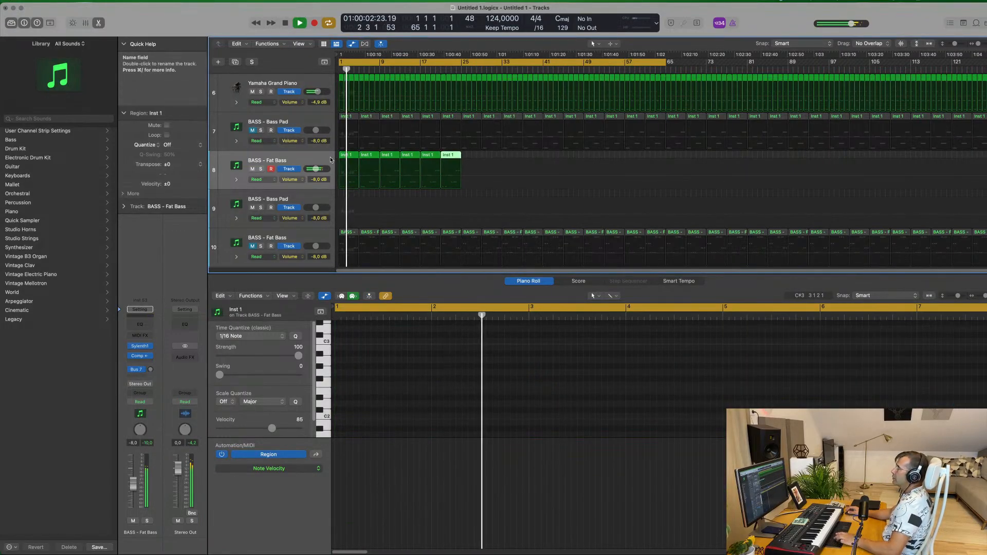
key(super+r)
key(super+r)
key(super+r)
key(super+r)
key(super+r)
key(super+r)
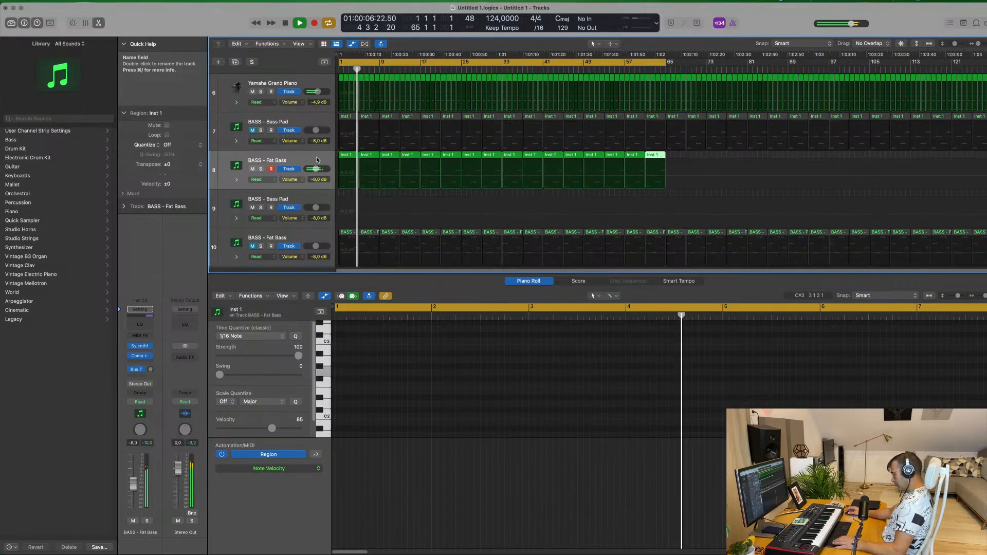
Close the Piano Roll and reduce the track heights to fit more of the arrangement in view.
key(x)
key(x)
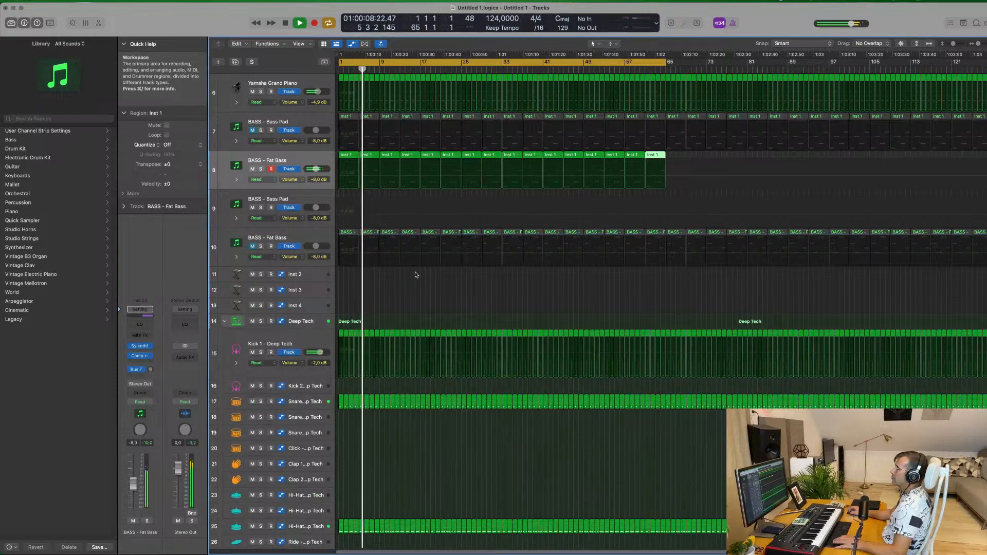
scroll(416, 275, up, 8)
key(super+Up)
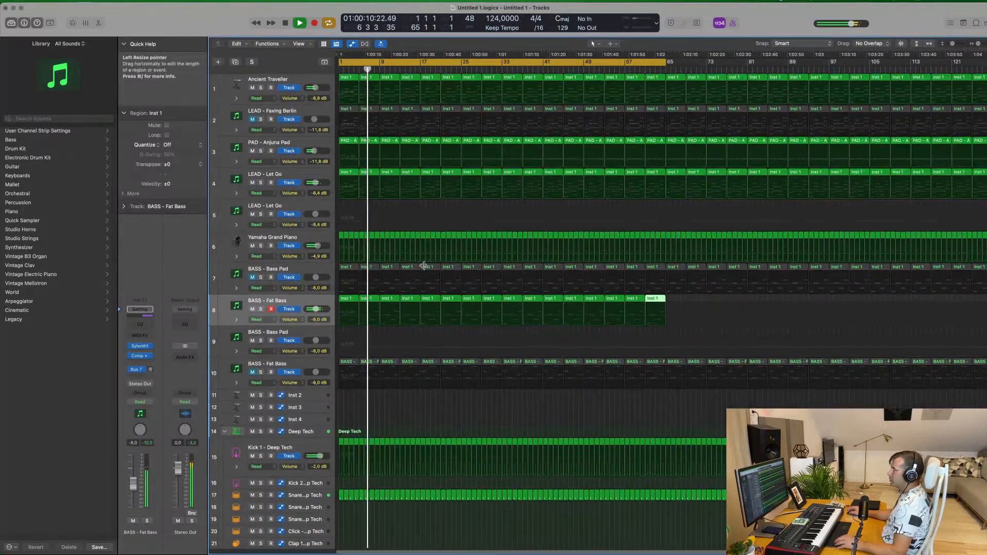